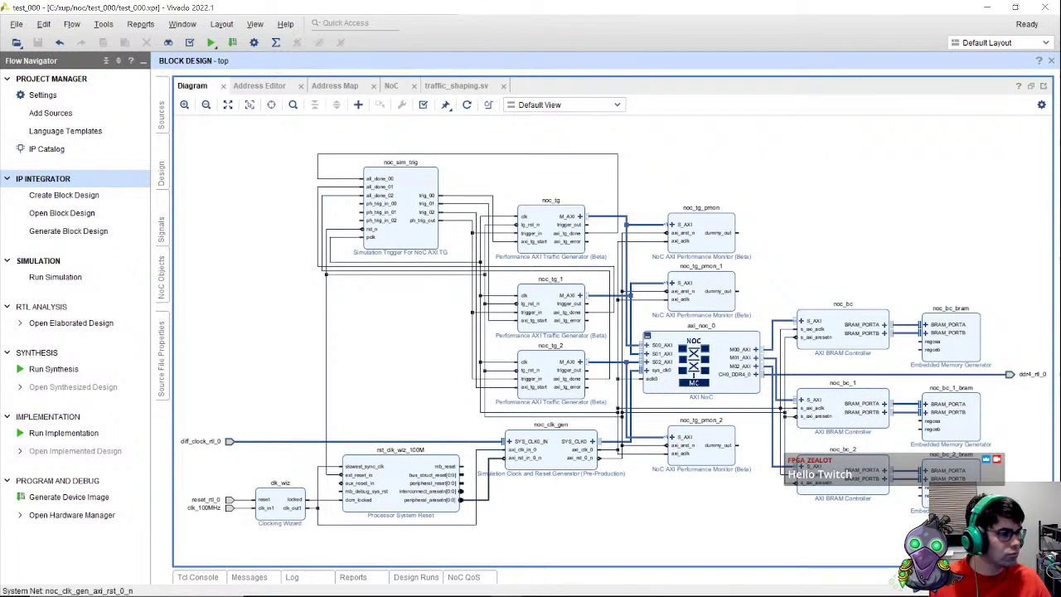
Step: Examine the AXI NoC, its traffic generators, the BRAM controllers and the external DDR4 port in the existing block design
click(743, 342)
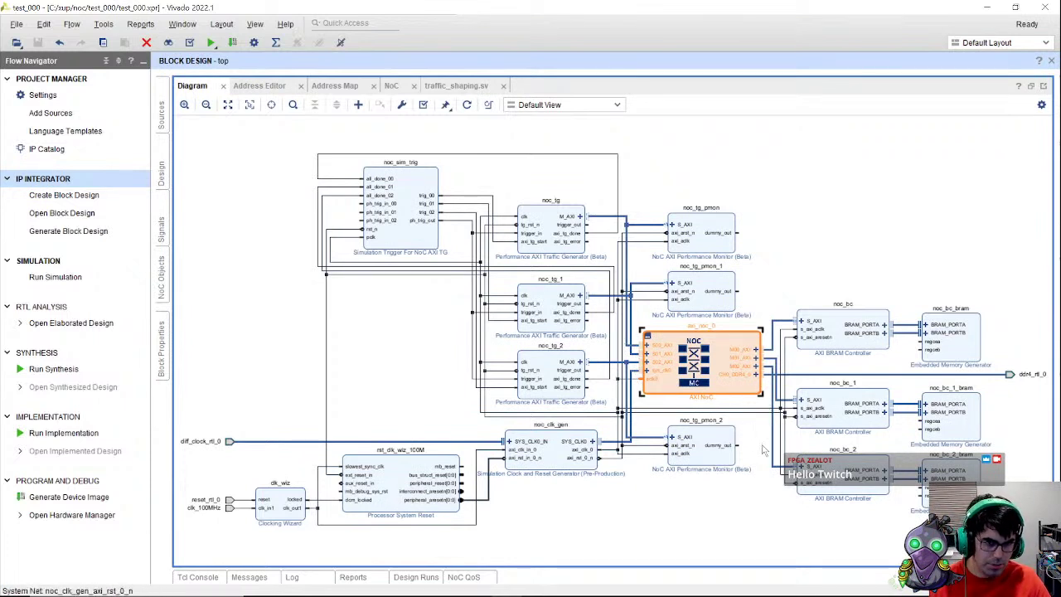
click(861, 376)
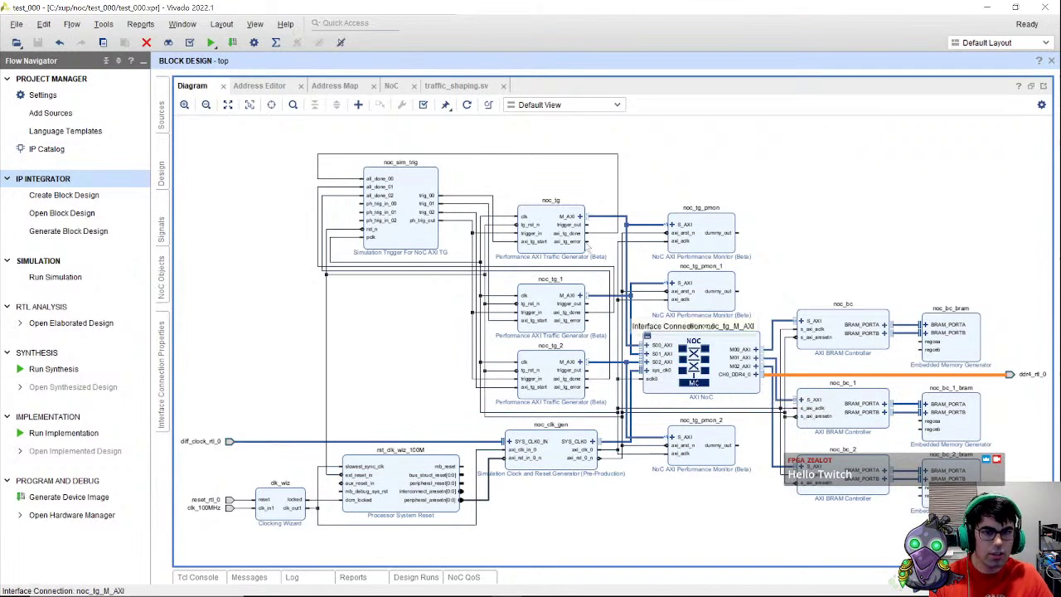
click(551, 245)
click(552, 323)
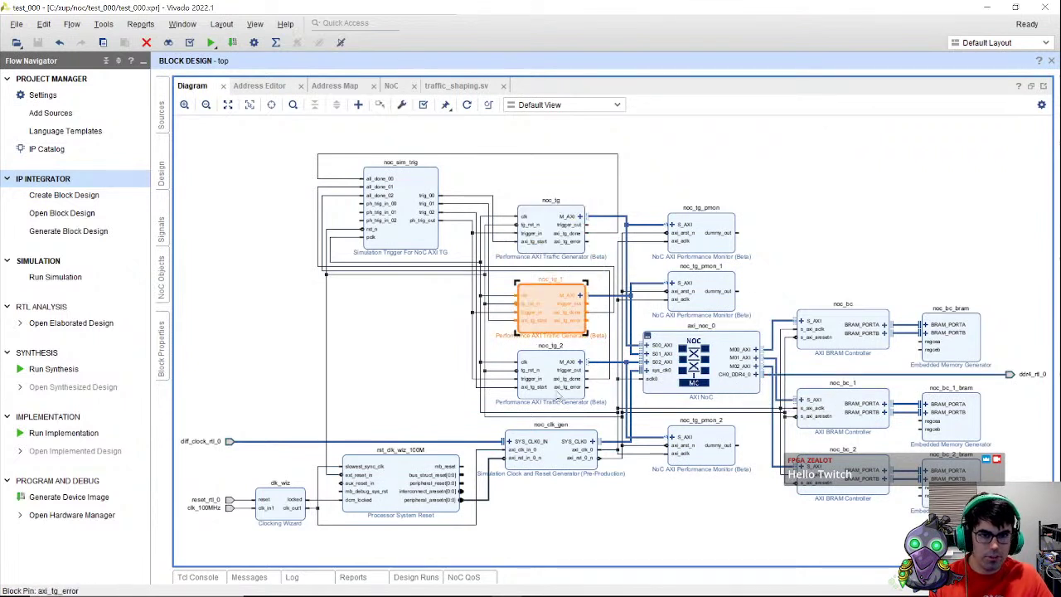
click(561, 388)
click(837, 336)
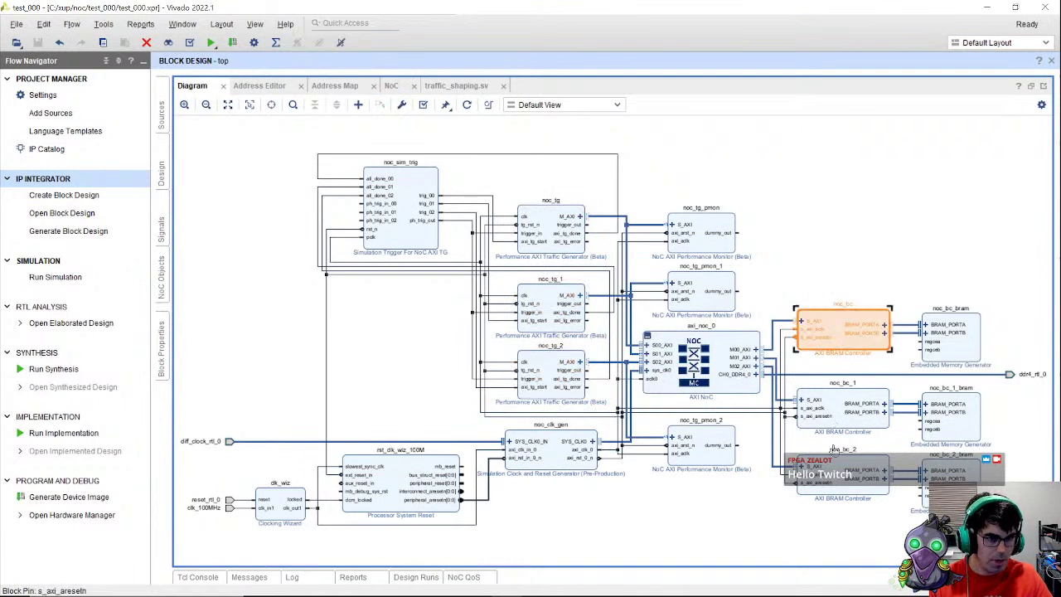
click(837, 481)
click(1031, 375)
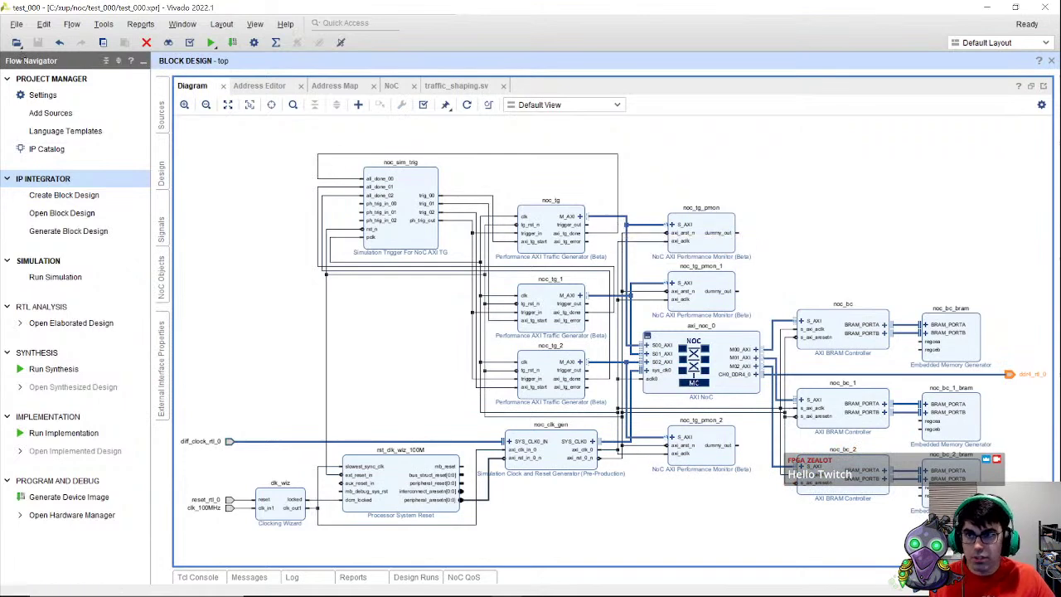
Step: Start a new RTL project named test_001 in C:/xup/noc and proceed to the default part selection
click(18, 24)
mouse_move(42, 47)
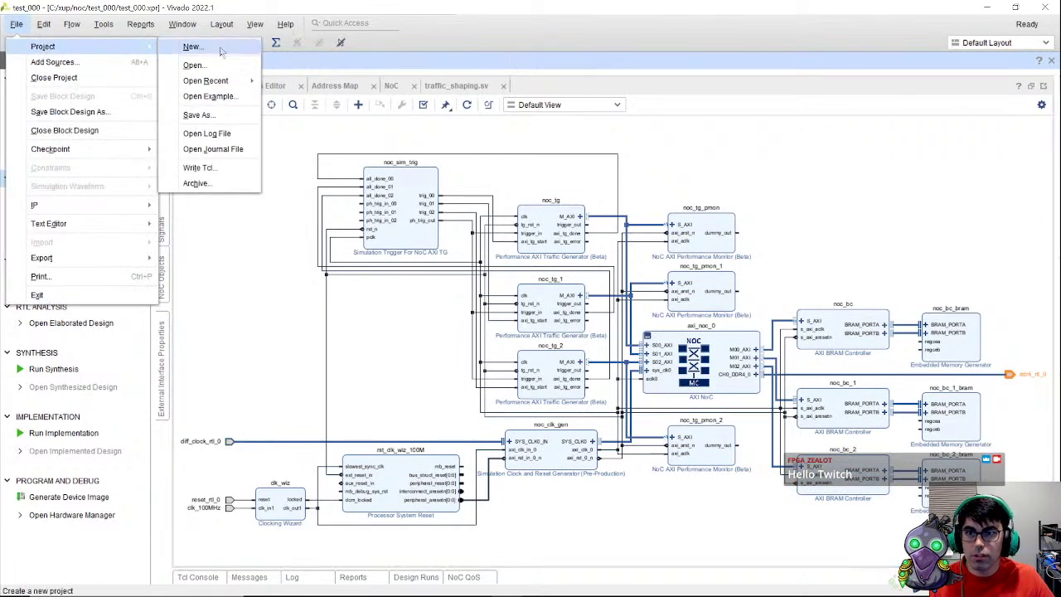
click(186, 47)
click(674, 491)
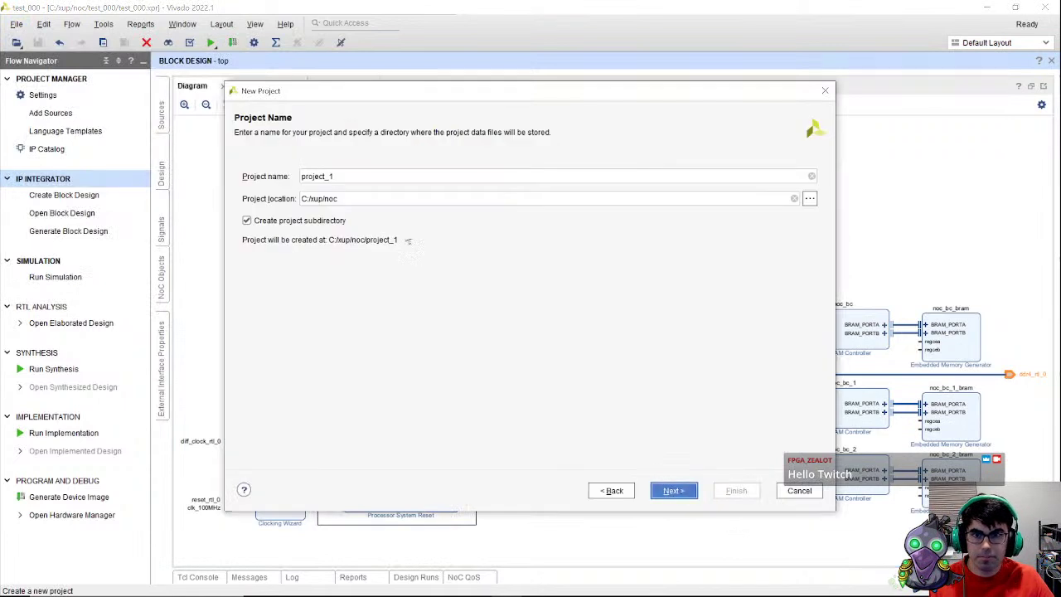
drag(340, 177, 239, 176)
text(test_001)
click(673, 491)
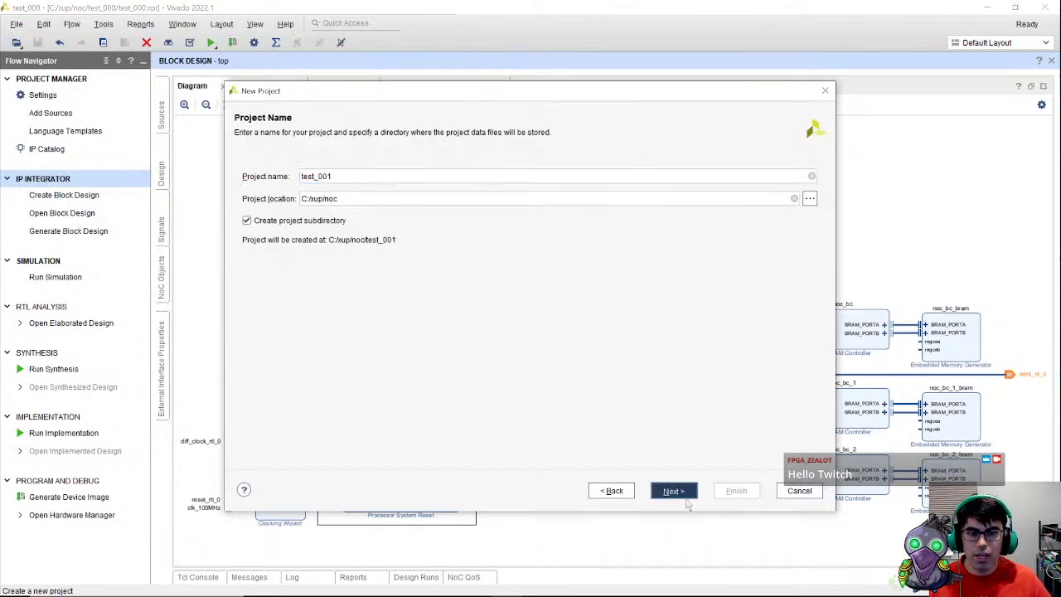
click(678, 492)
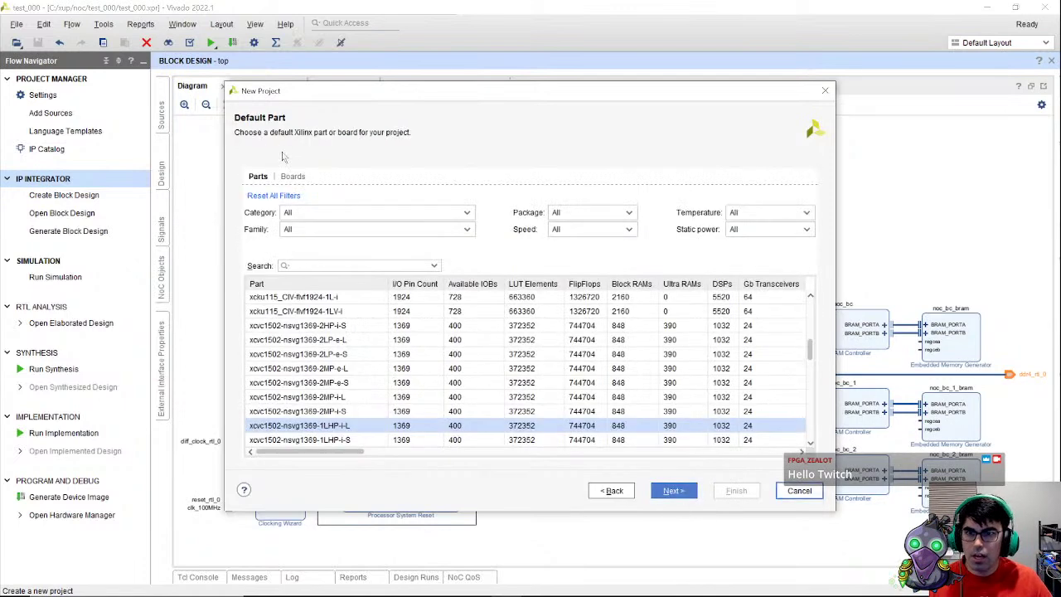
Step: Search the list of default parts for xcvc1902
click(302, 266)
text(xcvp)
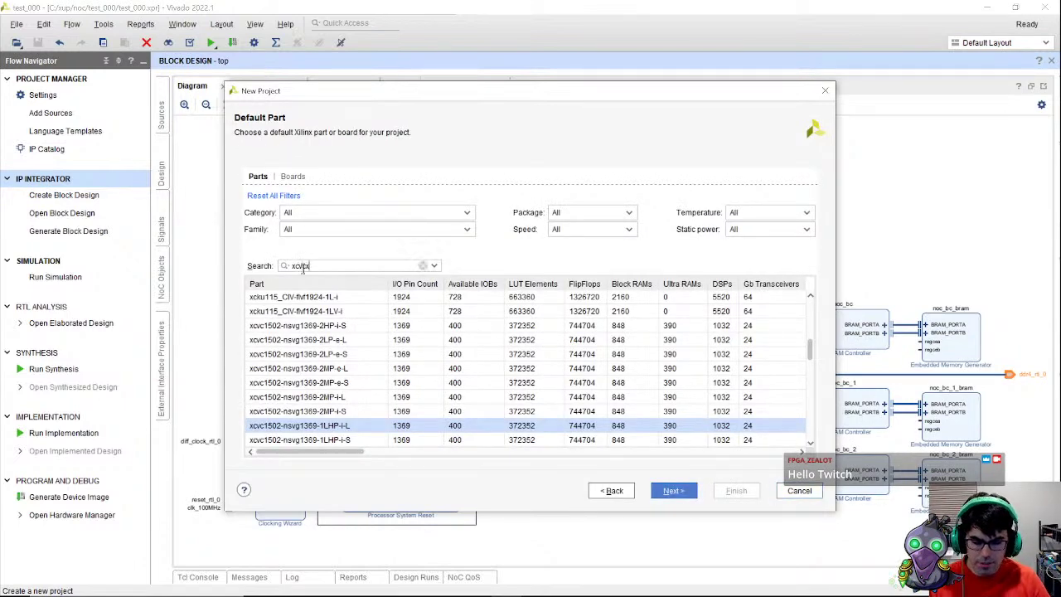
key(BackSpace)
text(cx1902)
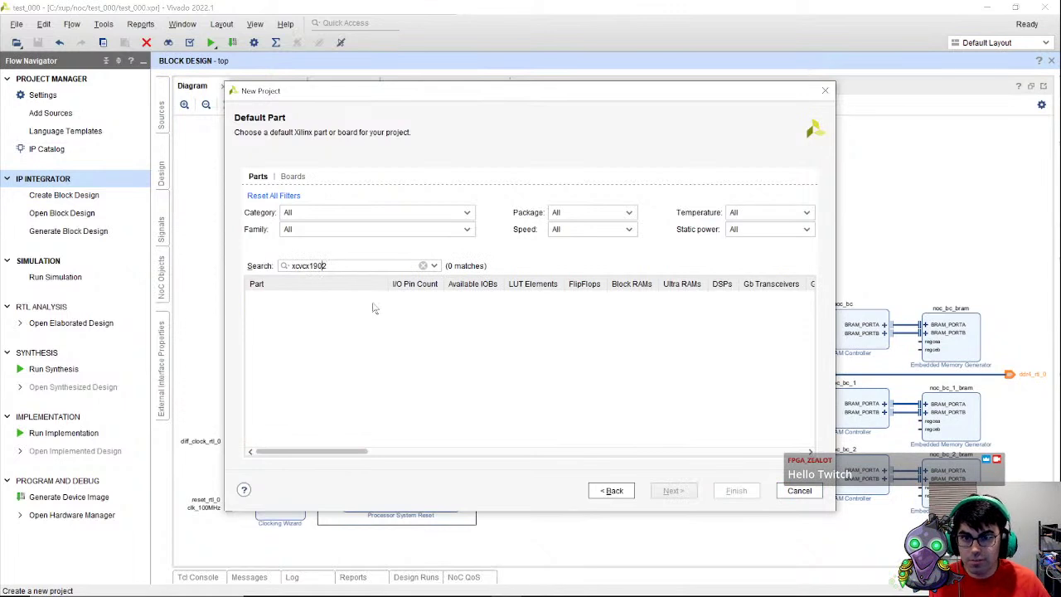
key(Delete)
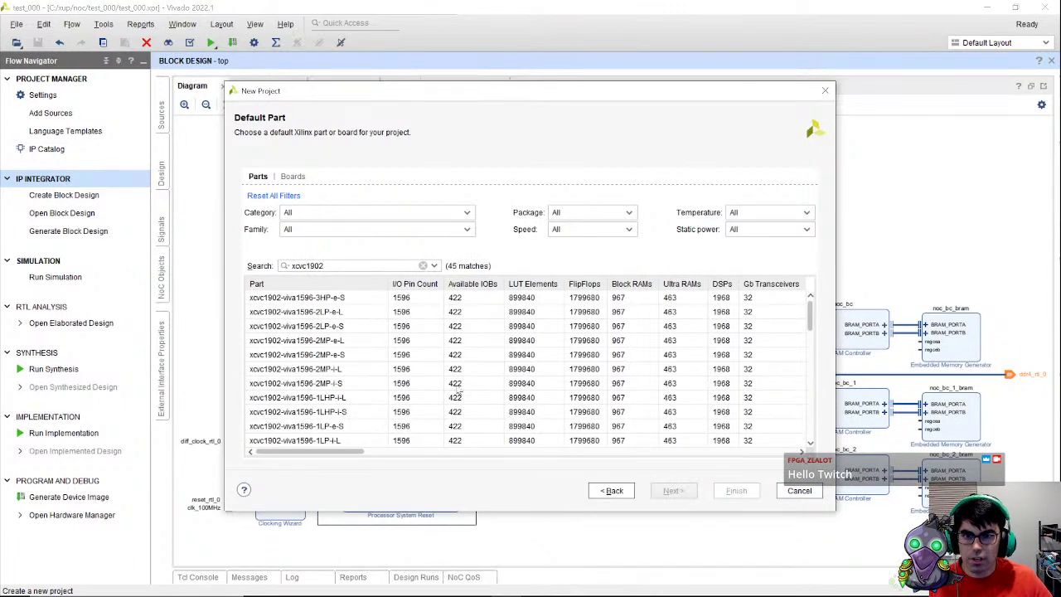
Step: Filter the parts by speed grade -2MP, leaving the package, temperature and static power filters at All
click(568, 234)
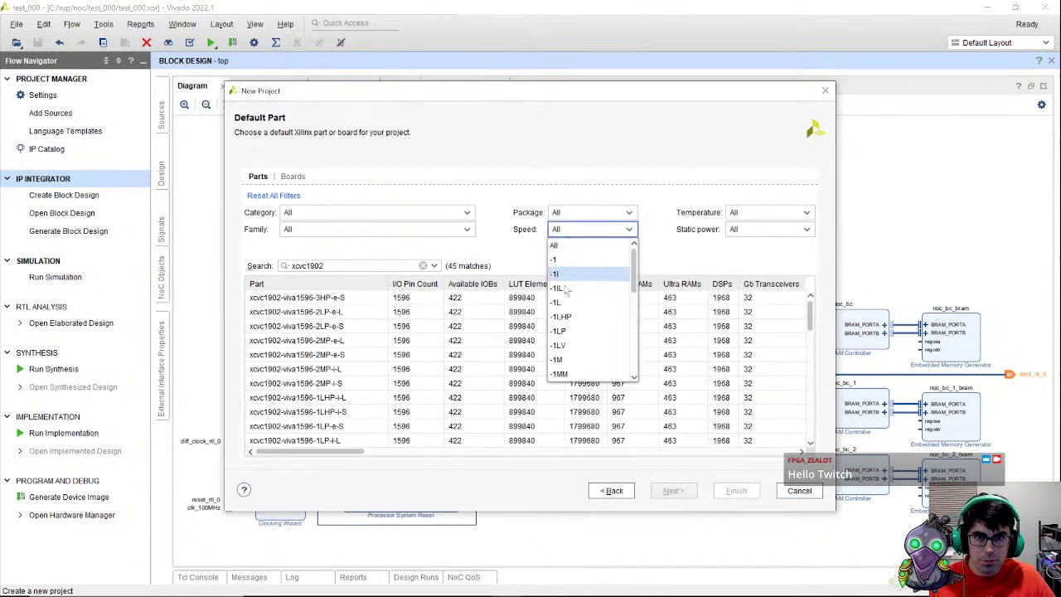
scroll(584, 332, down, 2)
scroll(584, 315, up, 3)
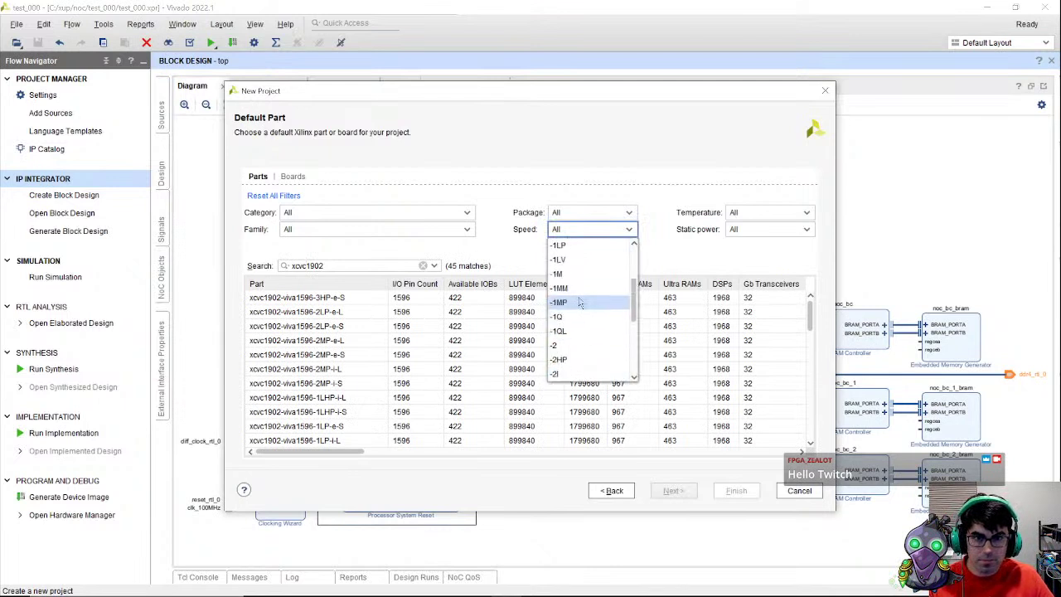
scroll(584, 315, down, 3)
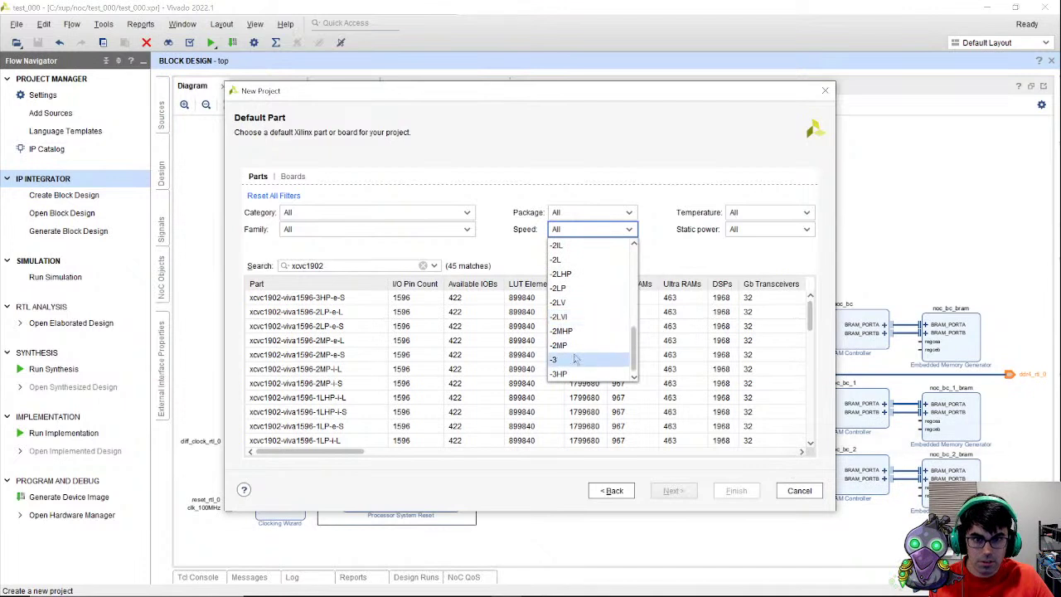
click(572, 345)
click(783, 214)
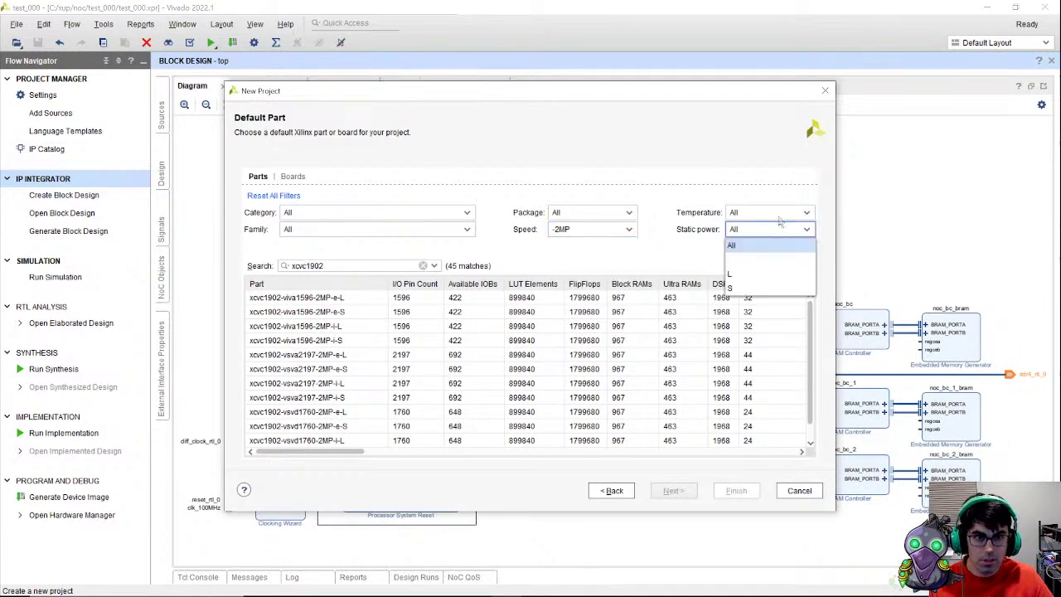
click(614, 212)
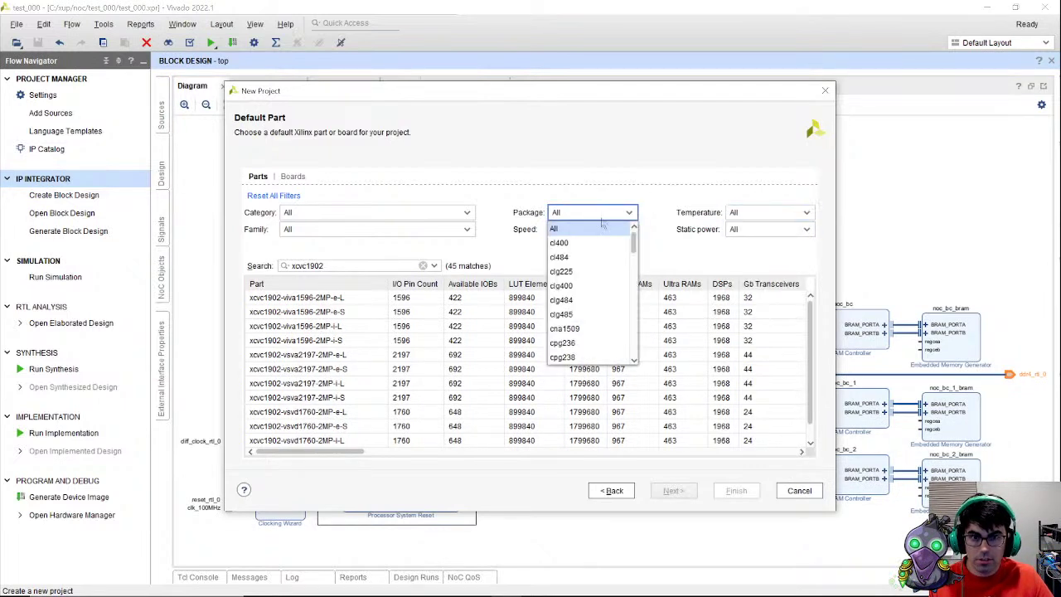
click(602, 209)
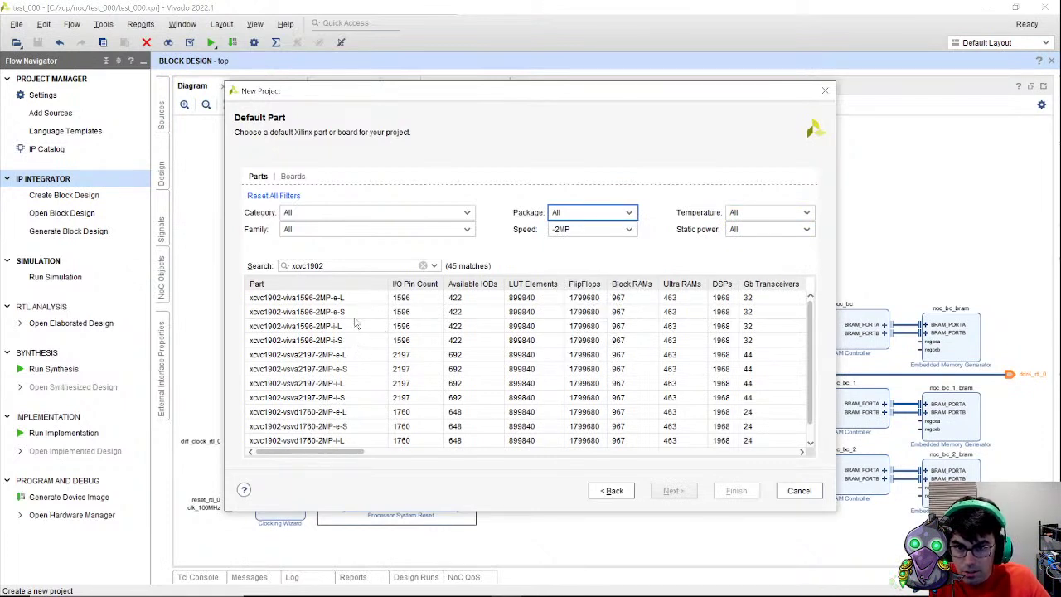
Step: Choose xcvc1902-viva1596-2MP-e-S as the default part and finish creating the project
click(358, 314)
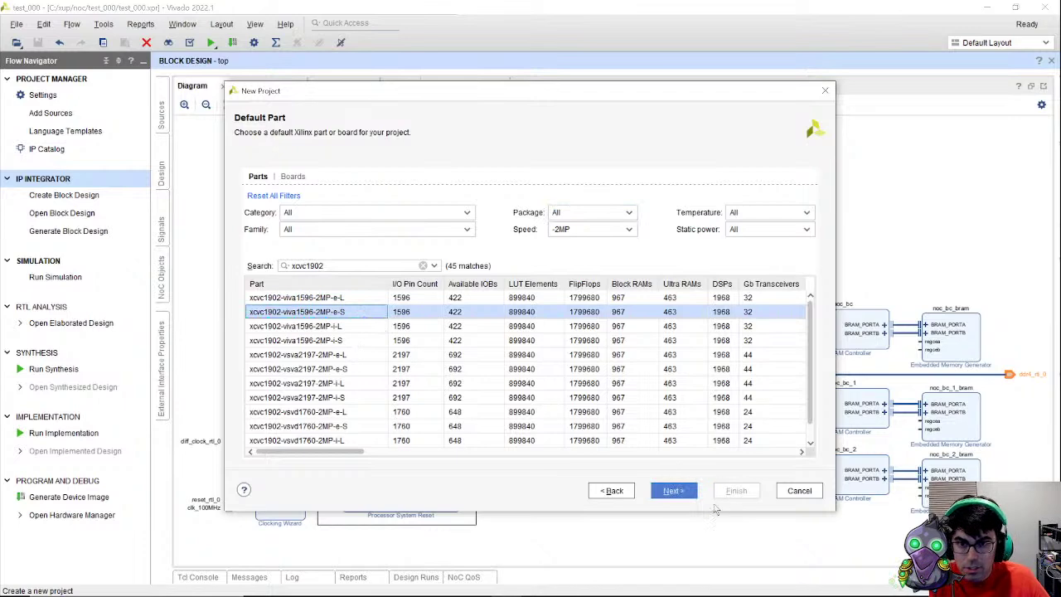
click(673, 491)
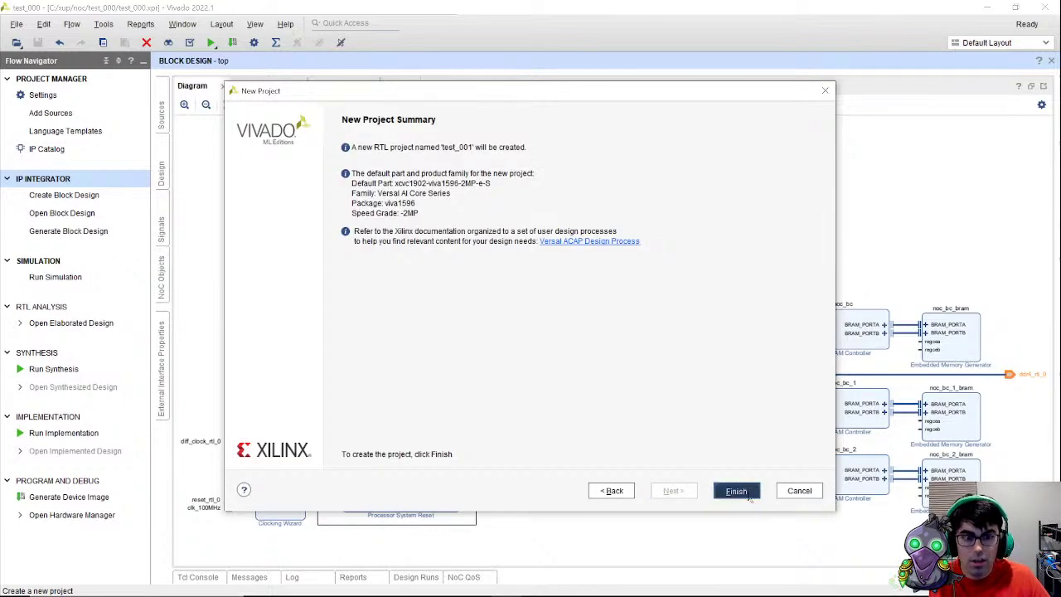
click(736, 491)
click(482, 322)
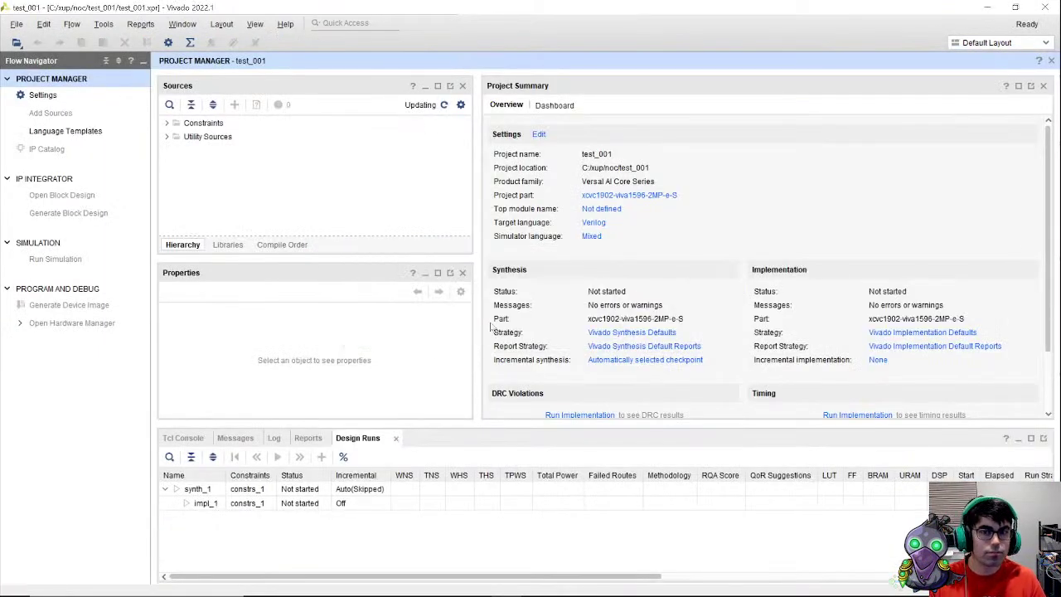
Step: Create a block design named top and add an AXI NoC IP to it
click(64, 195)
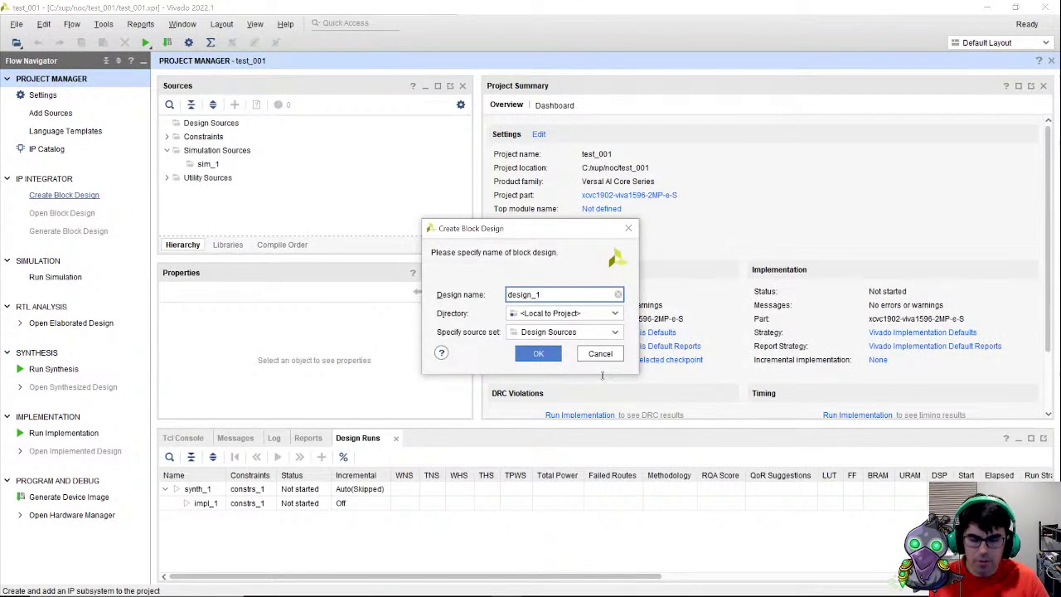
key(Return)
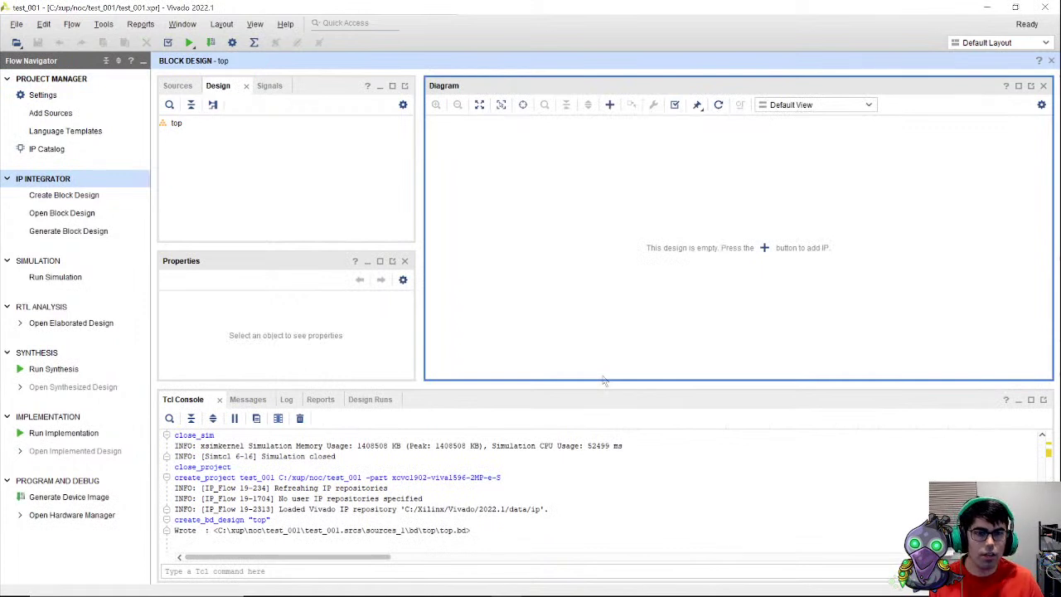
click(765, 247)
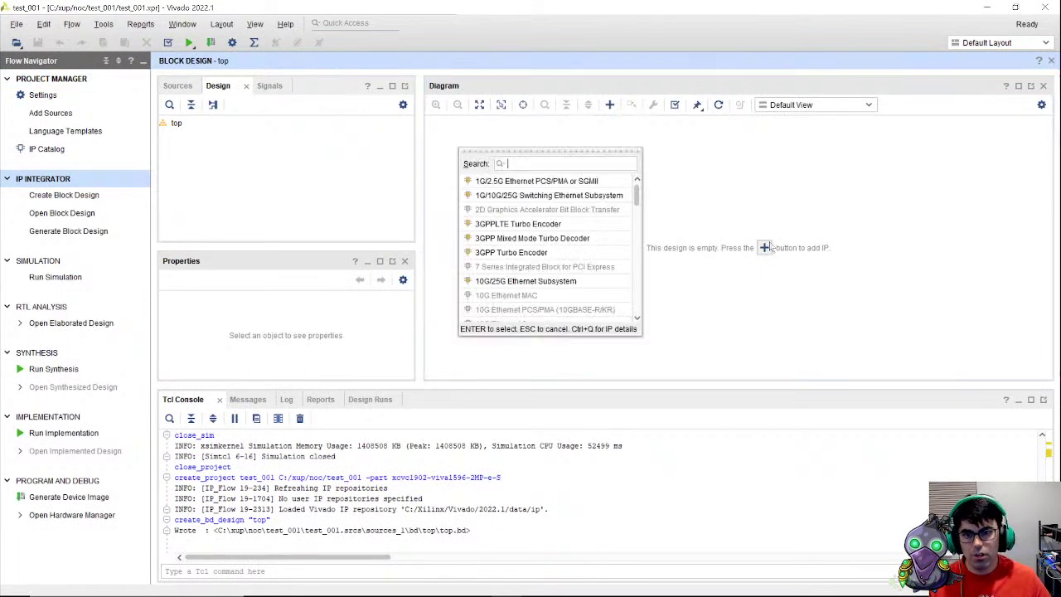
text(axi noc)
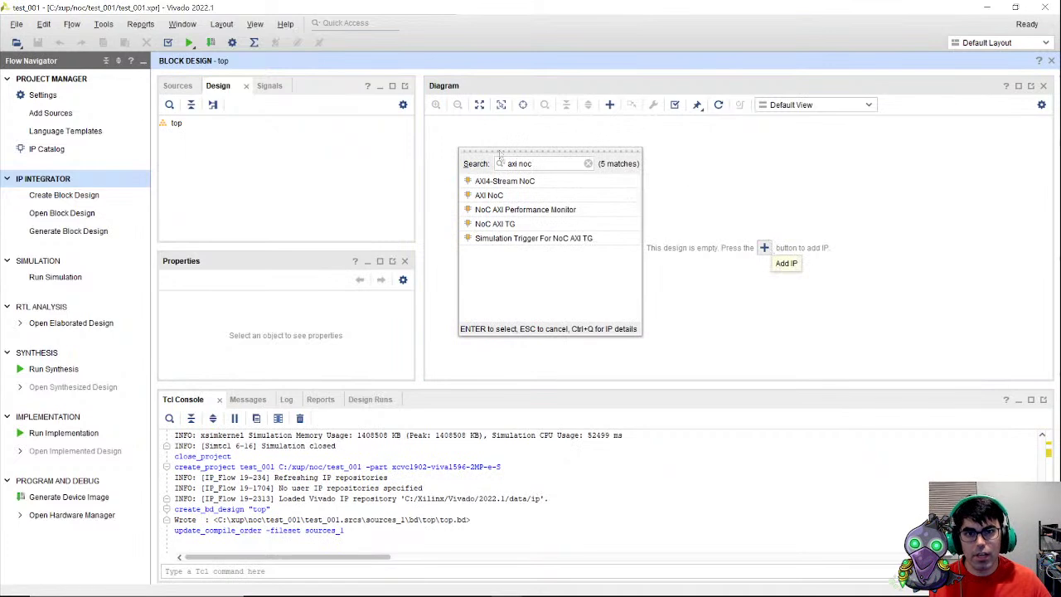
double_click(496, 197)
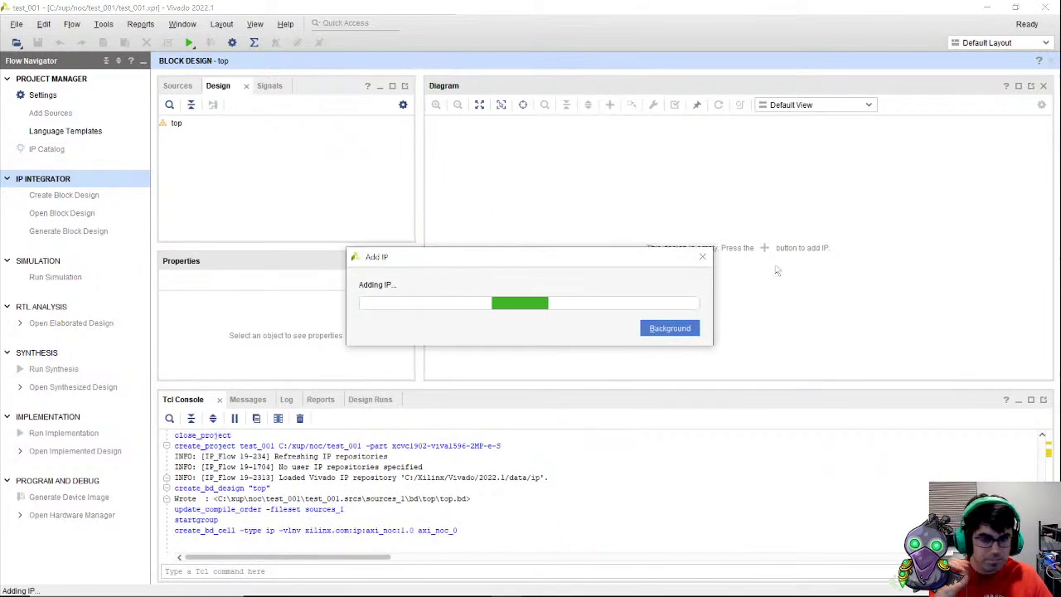
Step: Open block automation for axi_noc_0, disable the Control, Interface and Processing System, and set AXI Traffic Generator to 3
double_click(549, 87)
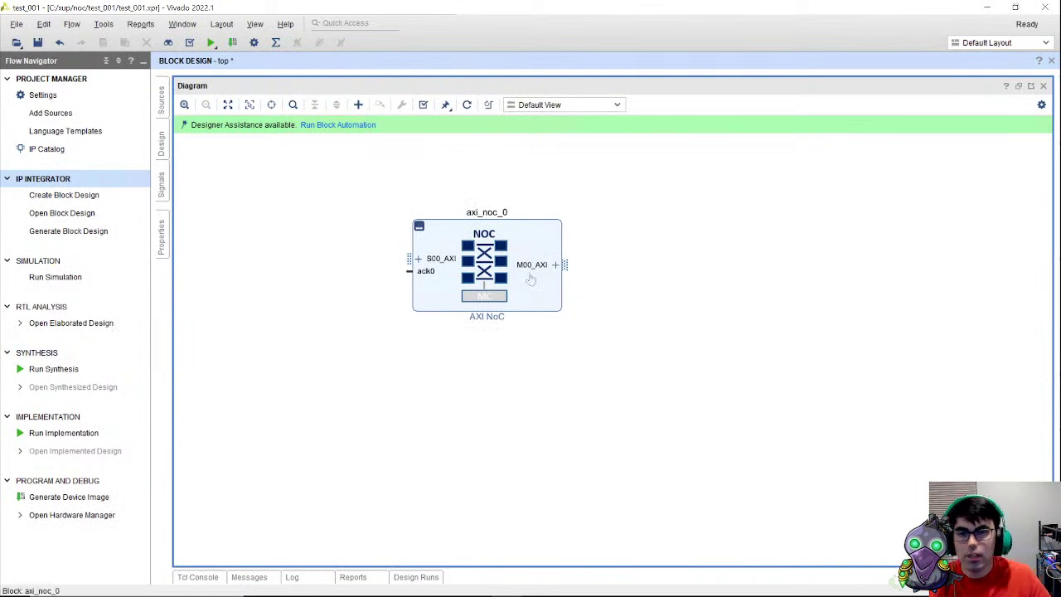
click(321, 125)
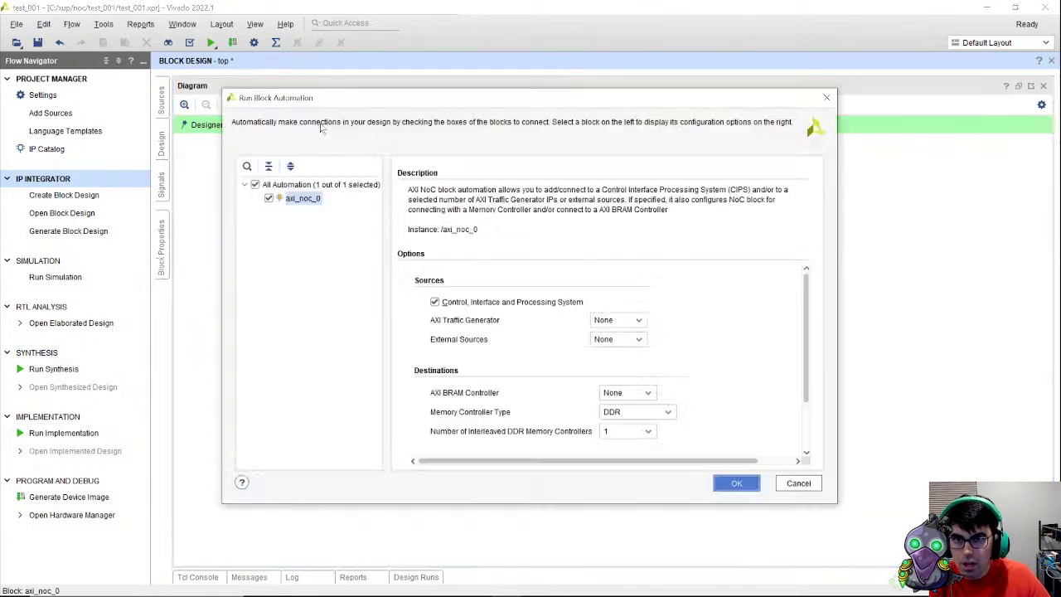
drag(485, 99, 471, 46)
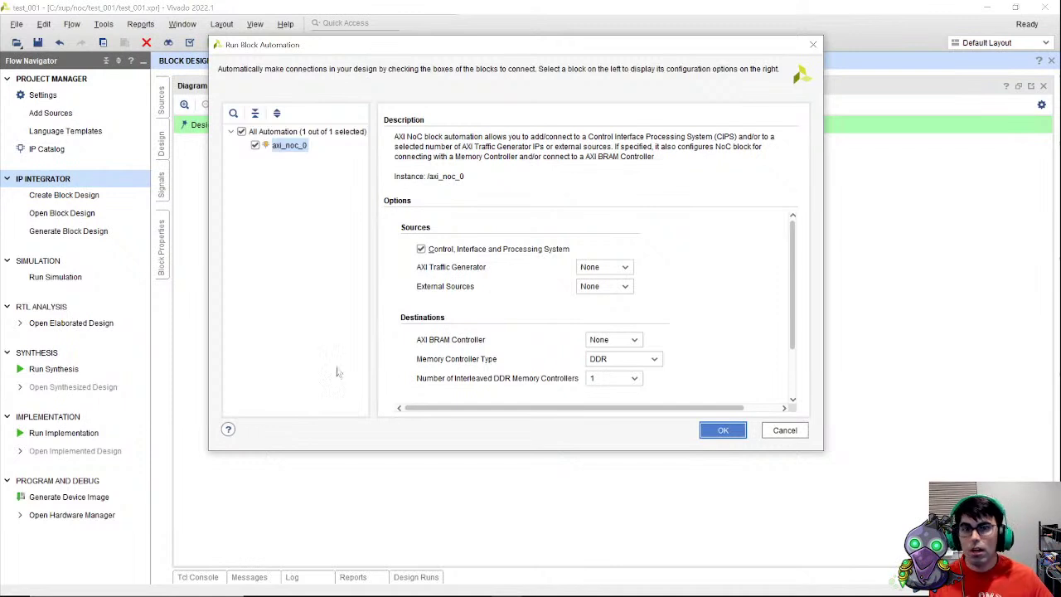
click(421, 249)
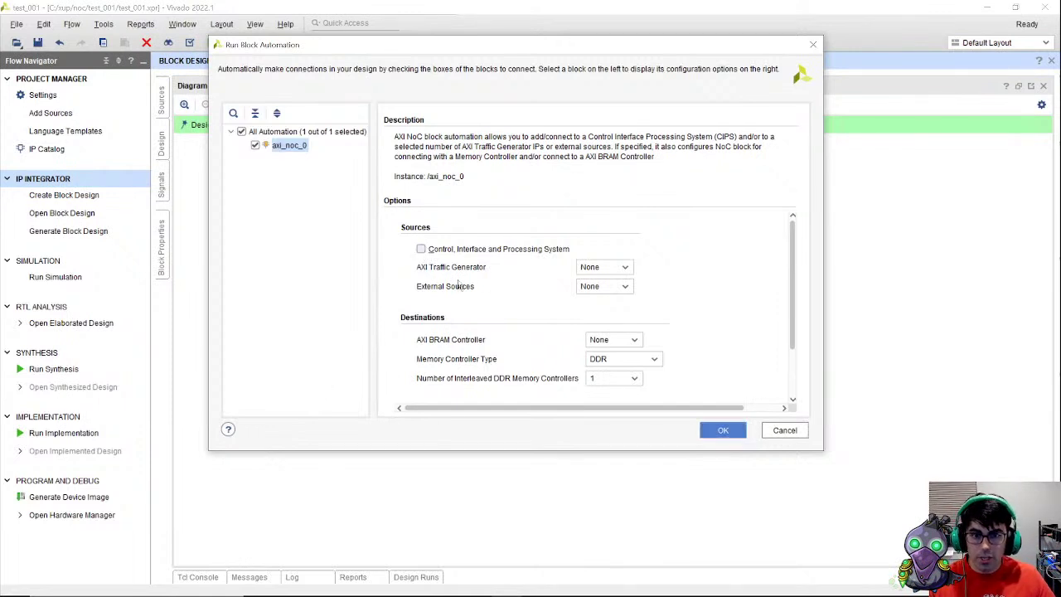
click(598, 274)
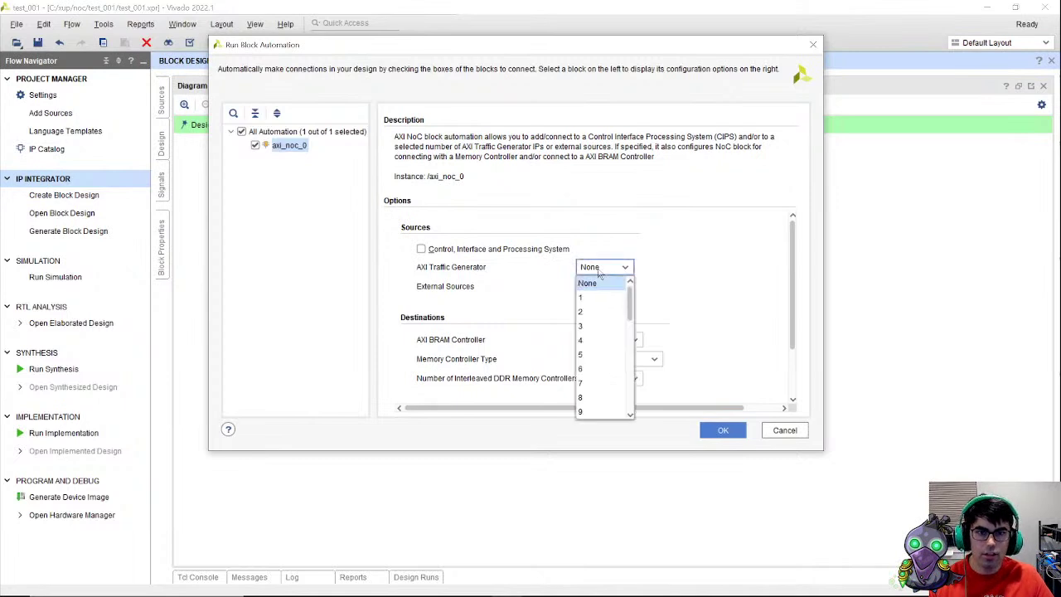
click(598, 320)
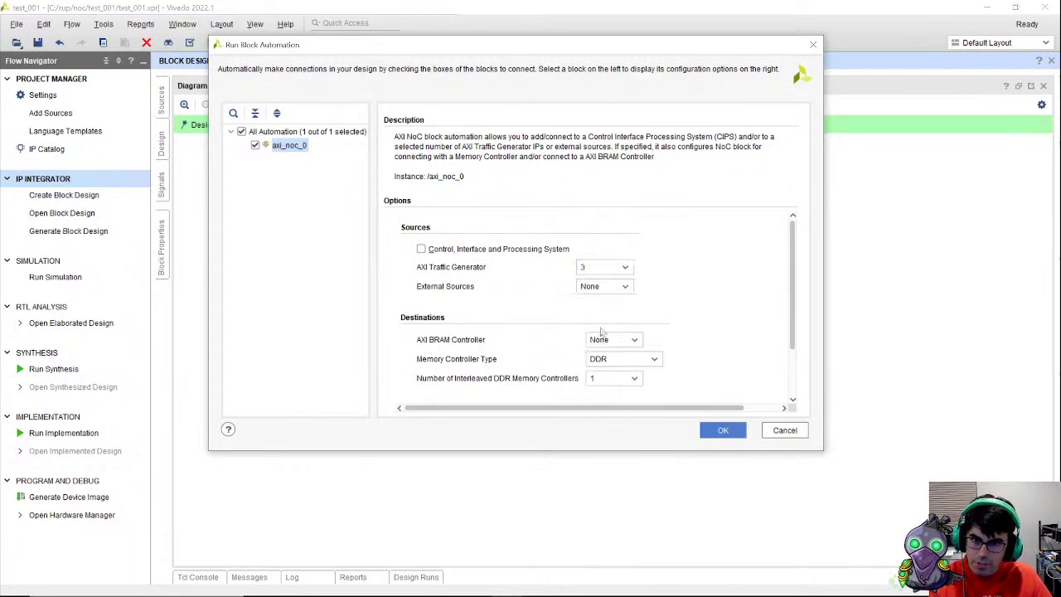
Step: Set the AXI BRAM Controller destination to 3, leaving External Sources at None
scroll(651, 316, down, 2)
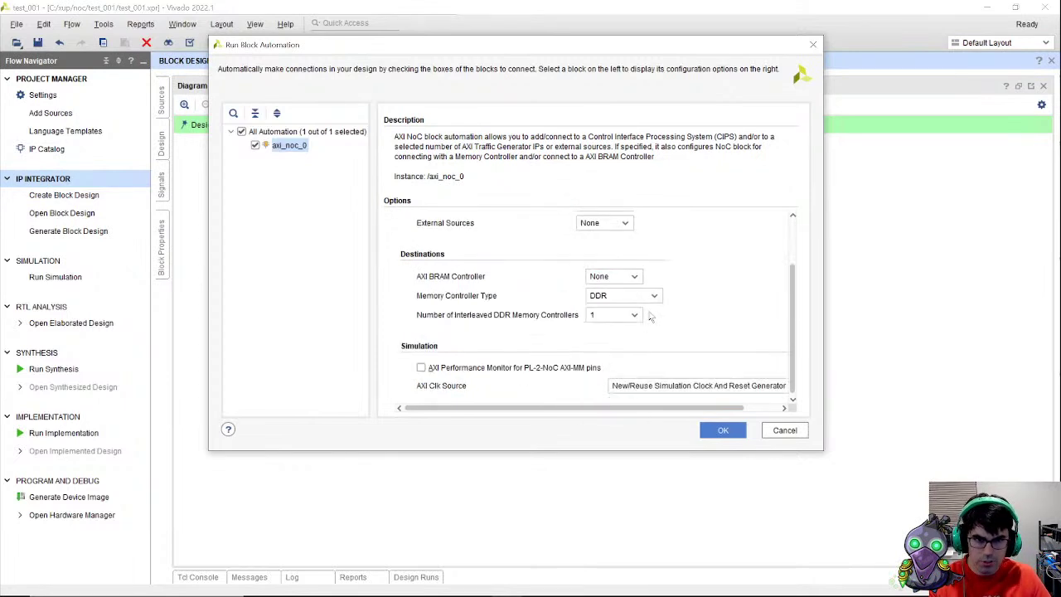
click(632, 276)
click(605, 340)
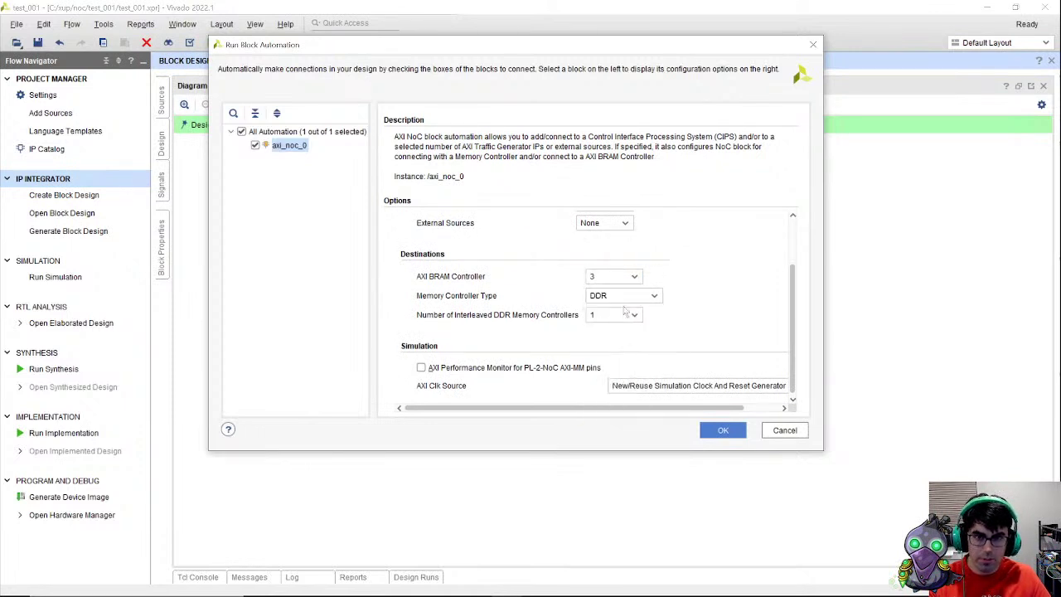
scroll(628, 315, up, 2)
click(631, 286)
click(635, 289)
scroll(635, 290, down, 2)
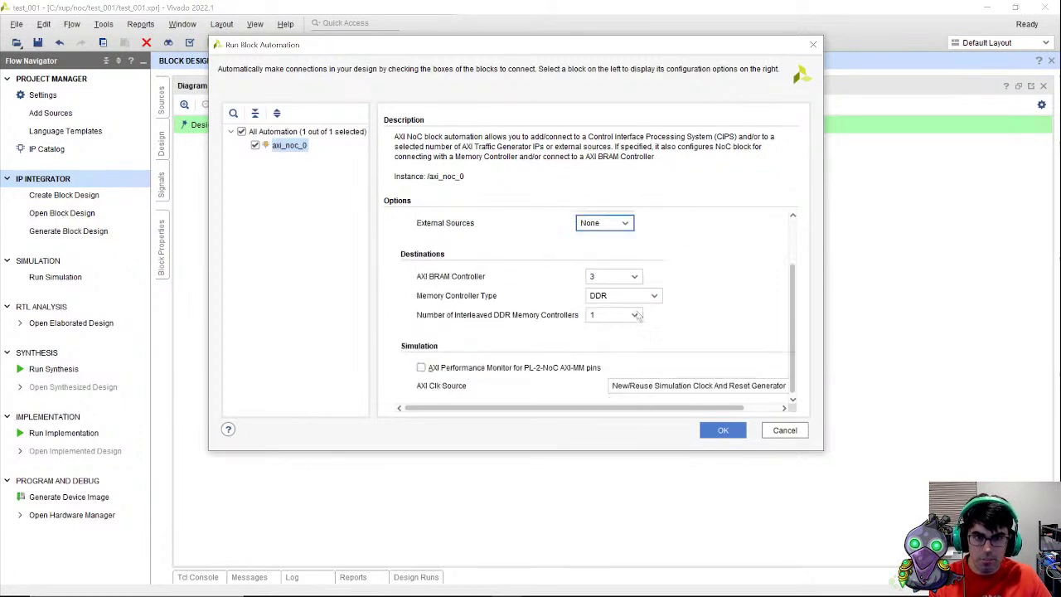
Step: Keep Memory Controller Type at DDR, enable the AXI Performance Monitor for PL-2-NoC AXI-MM pins, and run the block automation
click(655, 296)
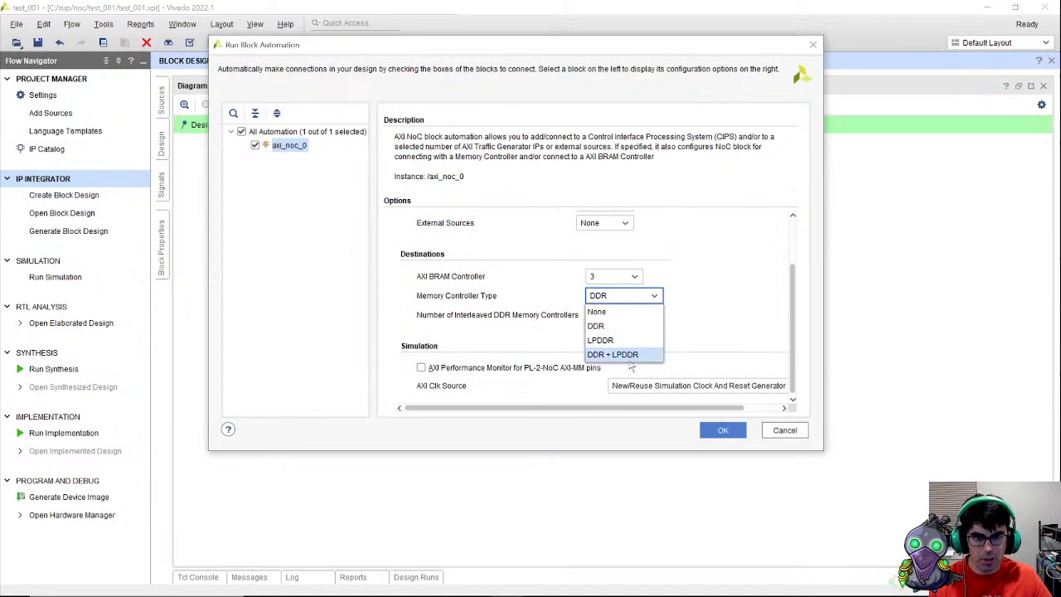
click(654, 296)
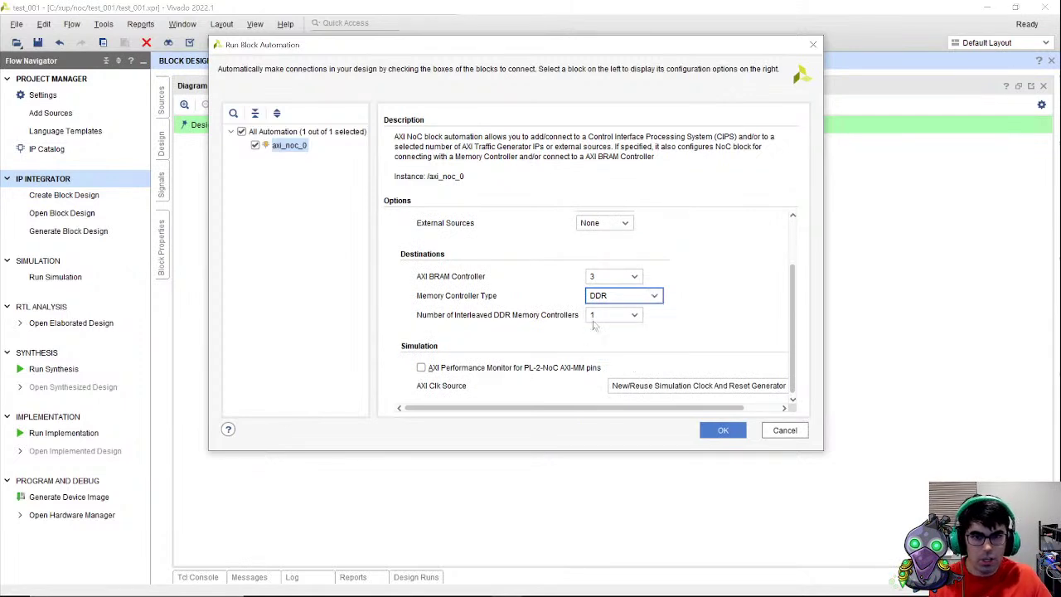
click(445, 367)
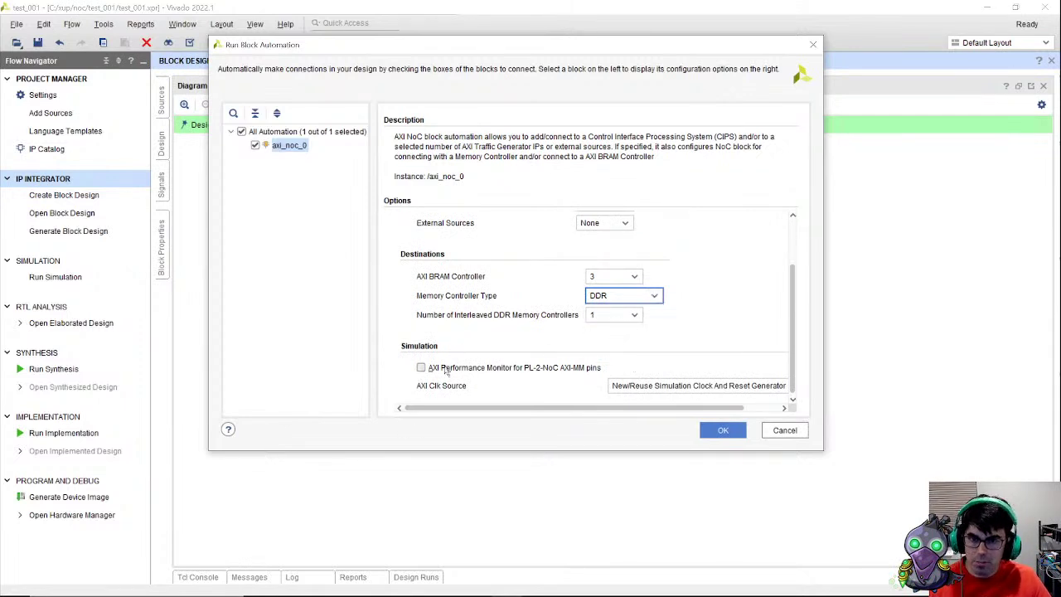
drag(571, 413, 469, 416)
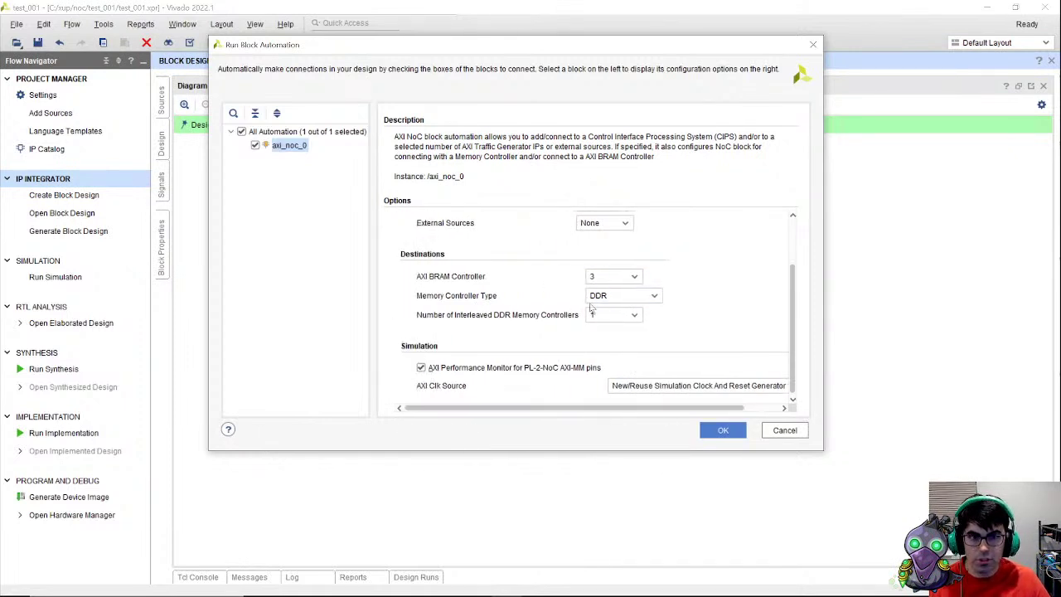
scroll(560, 308, up, 3)
click(721, 431)
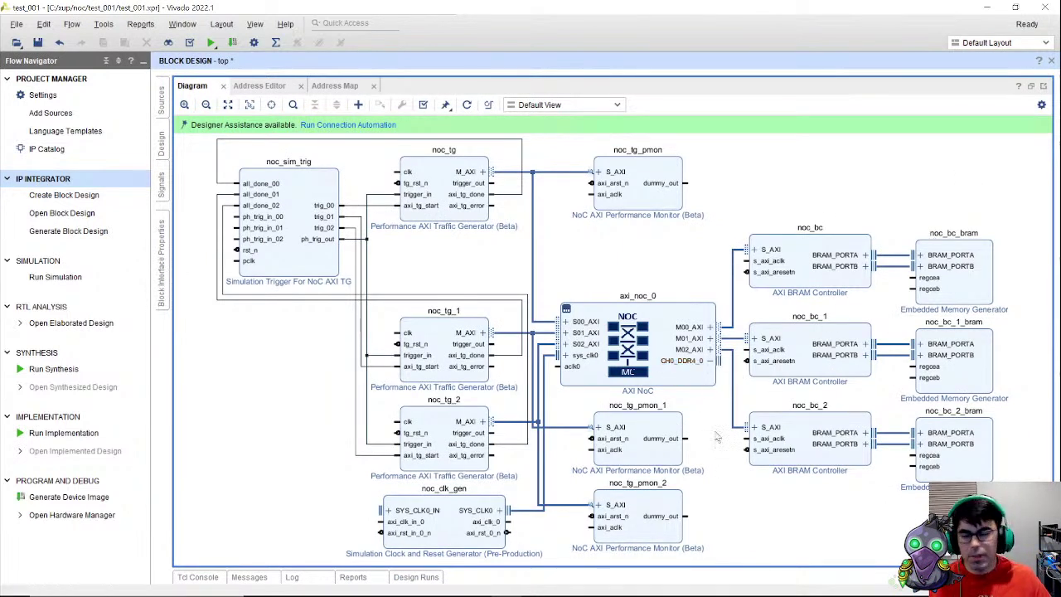
Step: Run connection automation for all offered interfaces of the NoC design and regenerate the diagram layout
click(378, 127)
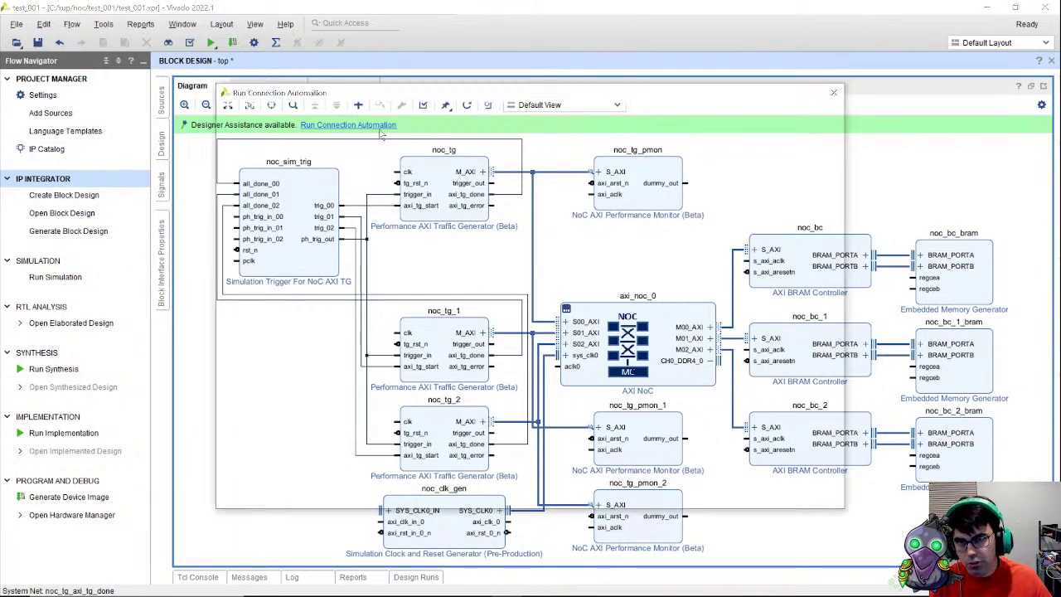
click(250, 180)
click(744, 488)
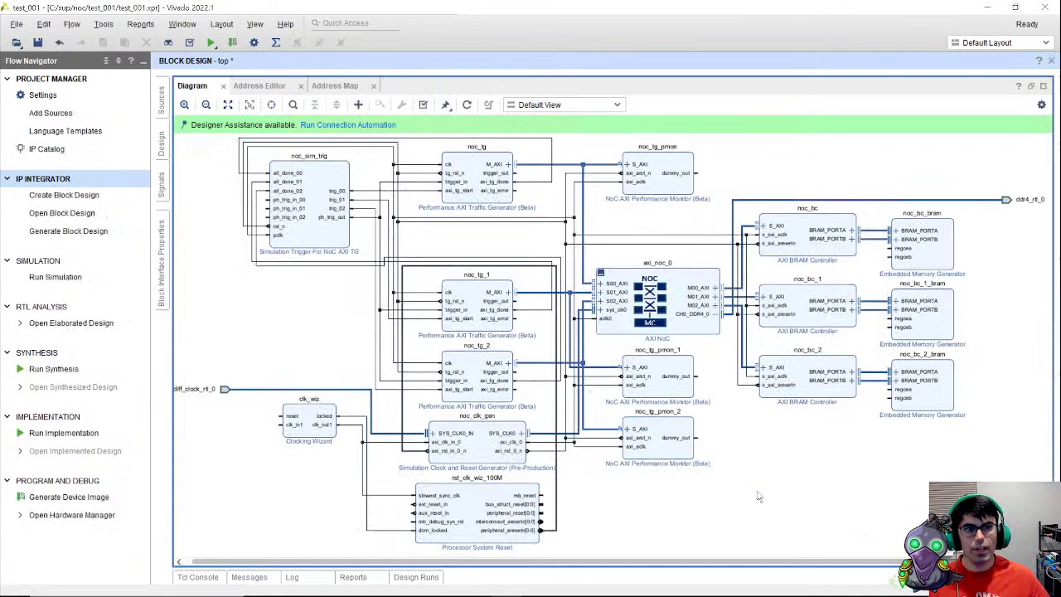
click(466, 105)
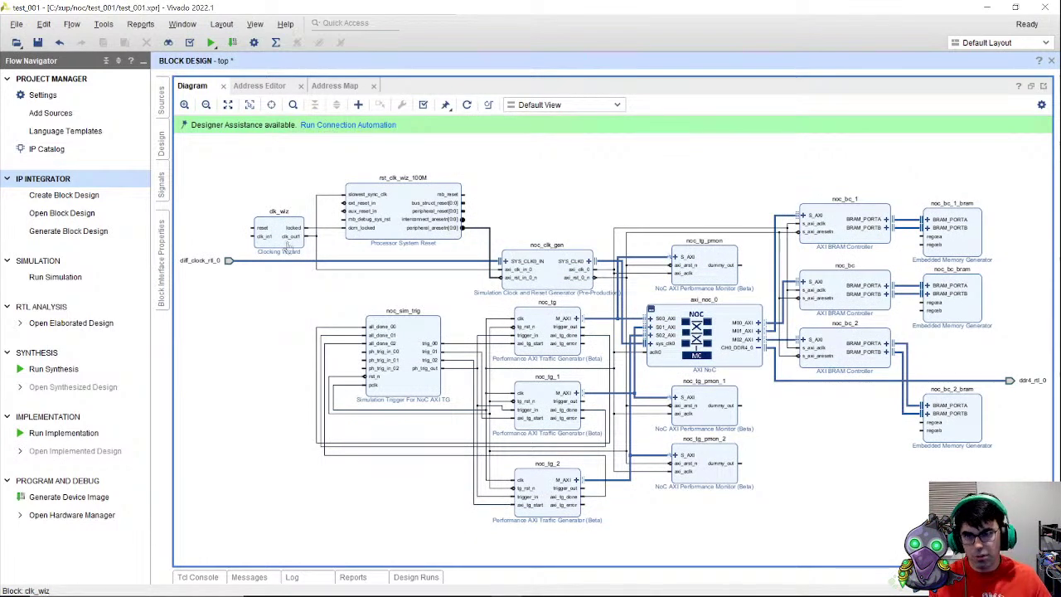
Step: Run connection automation for the clk_wiz clk_in1 and reset and the rst_clk_wiz_100M ext_reset_in, and regenerate the layout
click(375, 127)
click(256, 180)
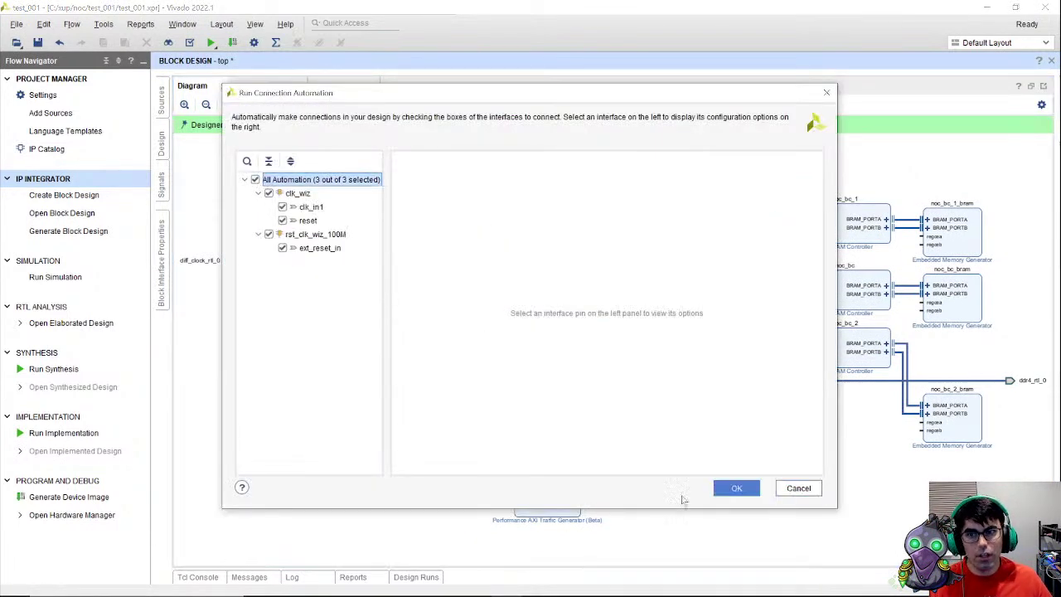
click(732, 490)
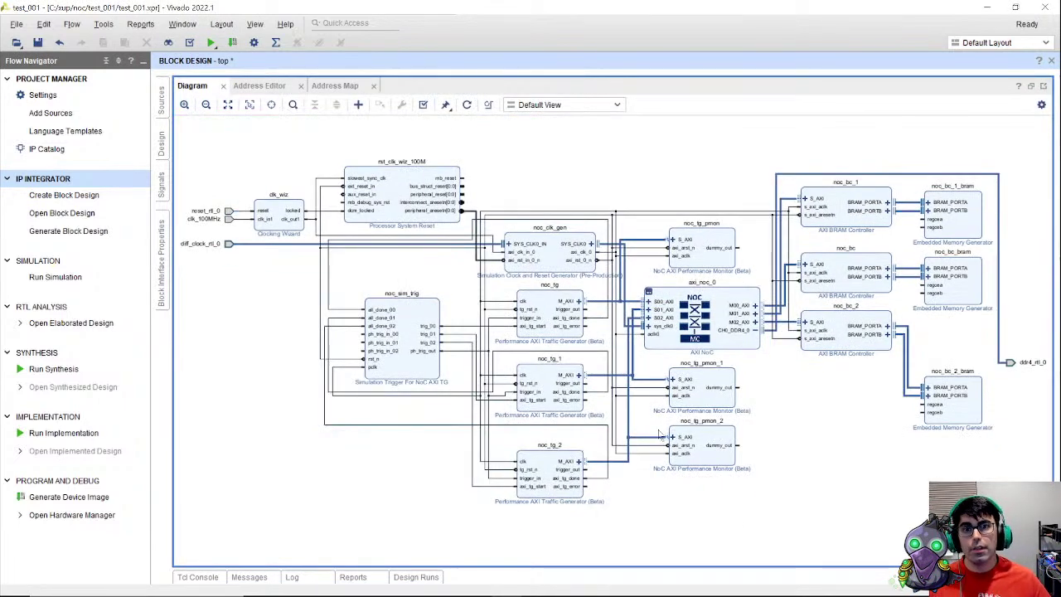
click(467, 104)
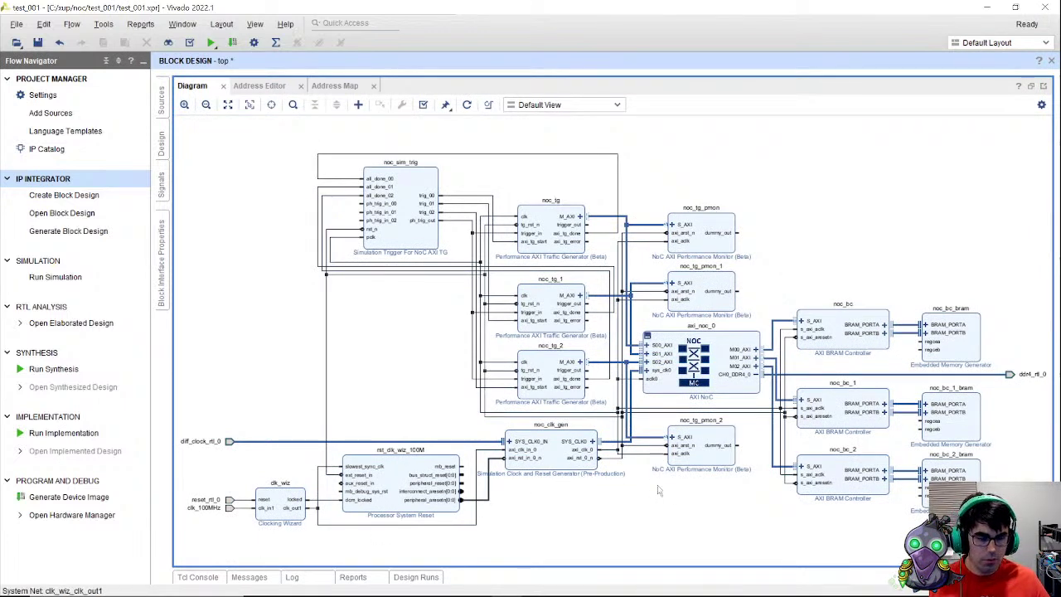
Step: Open the axi_noc_0 configuration and review its general settings for AXI clocks, Inter-NoC slave interfaces and memory controller ports
click(566, 399)
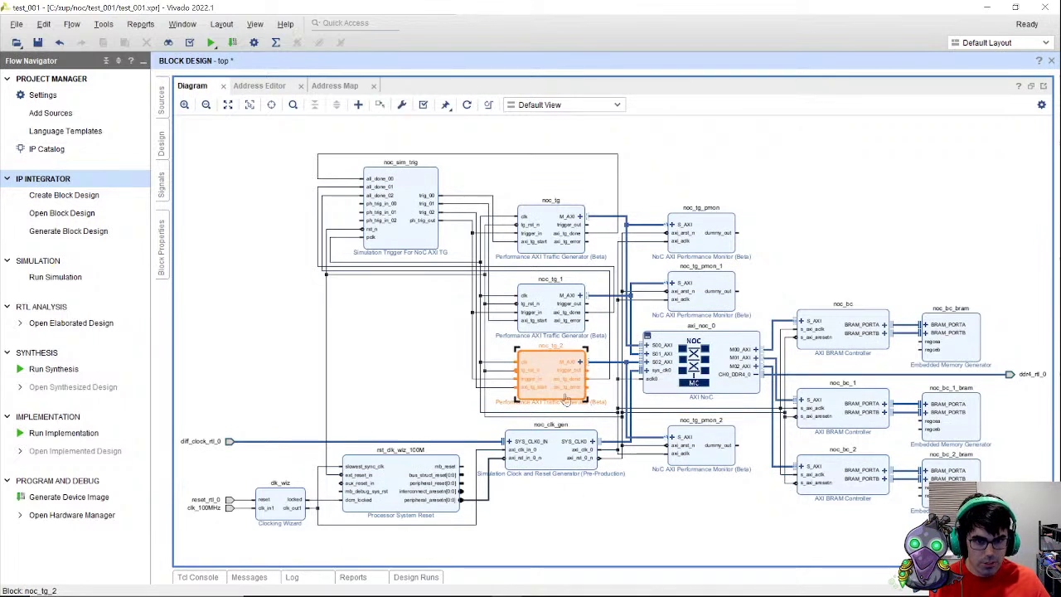
click(728, 387)
double_click(730, 390)
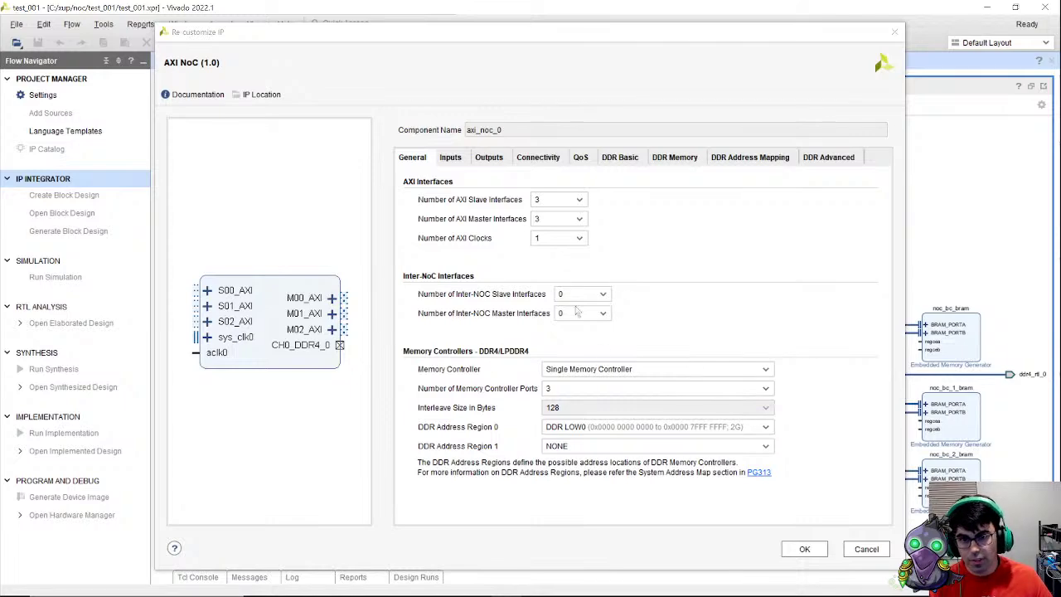
click(602, 296)
click(602, 296)
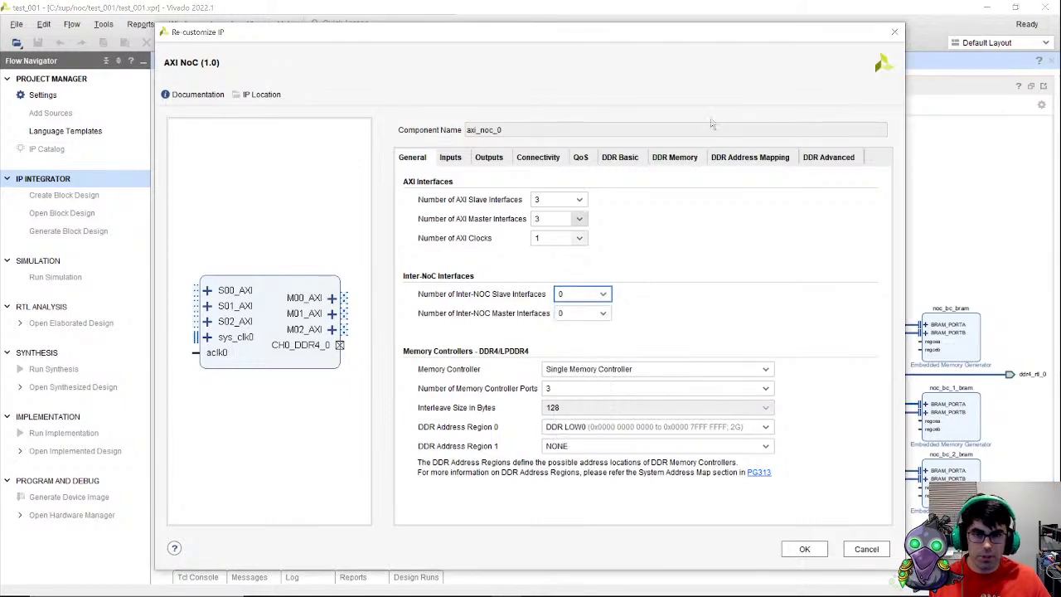
drag(704, 37, 685, 17)
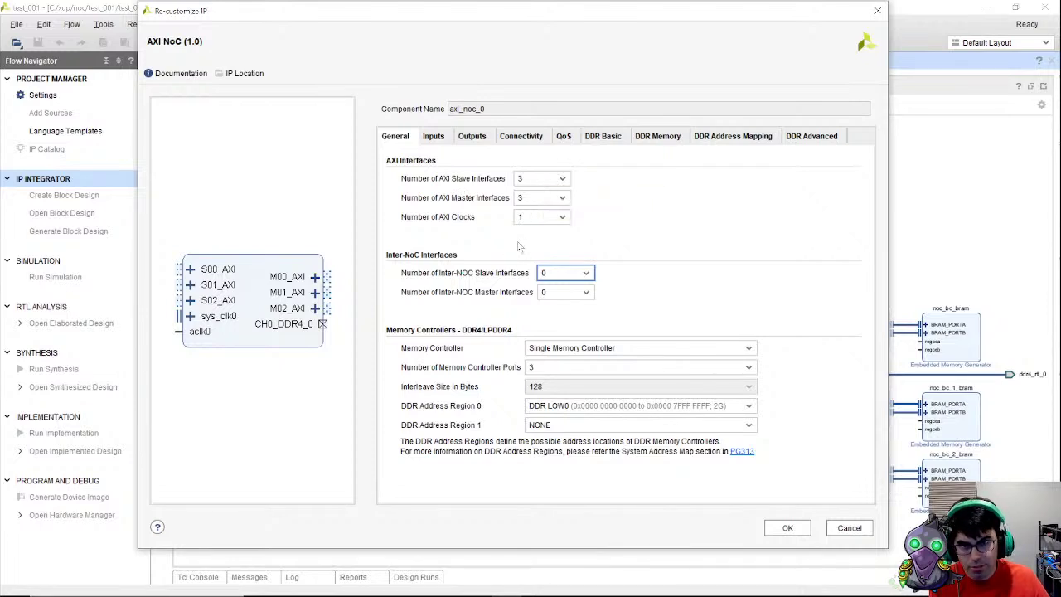
click(563, 217)
click(563, 218)
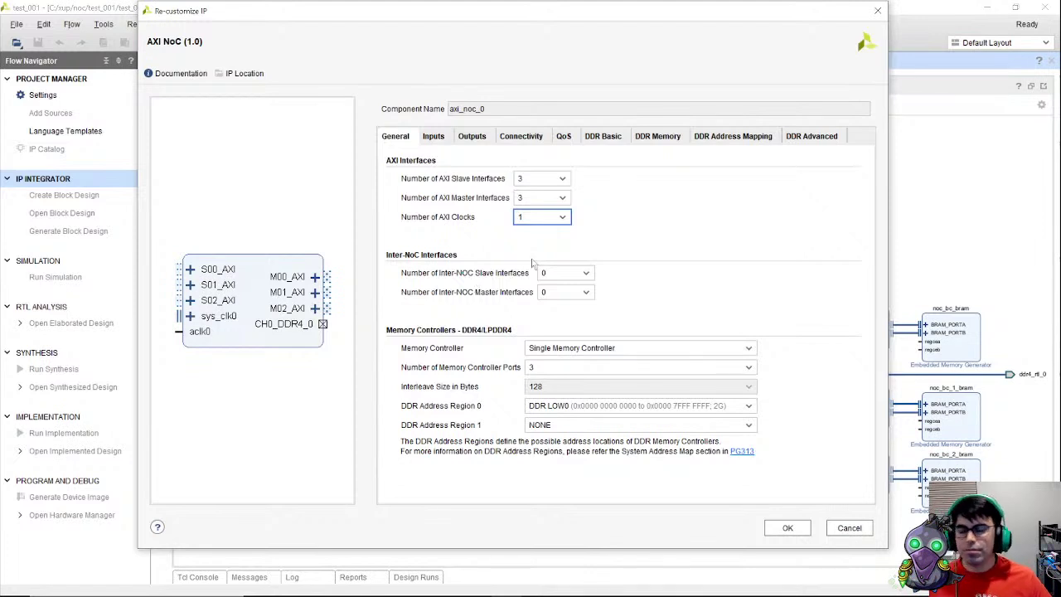
click(586, 273)
click(588, 274)
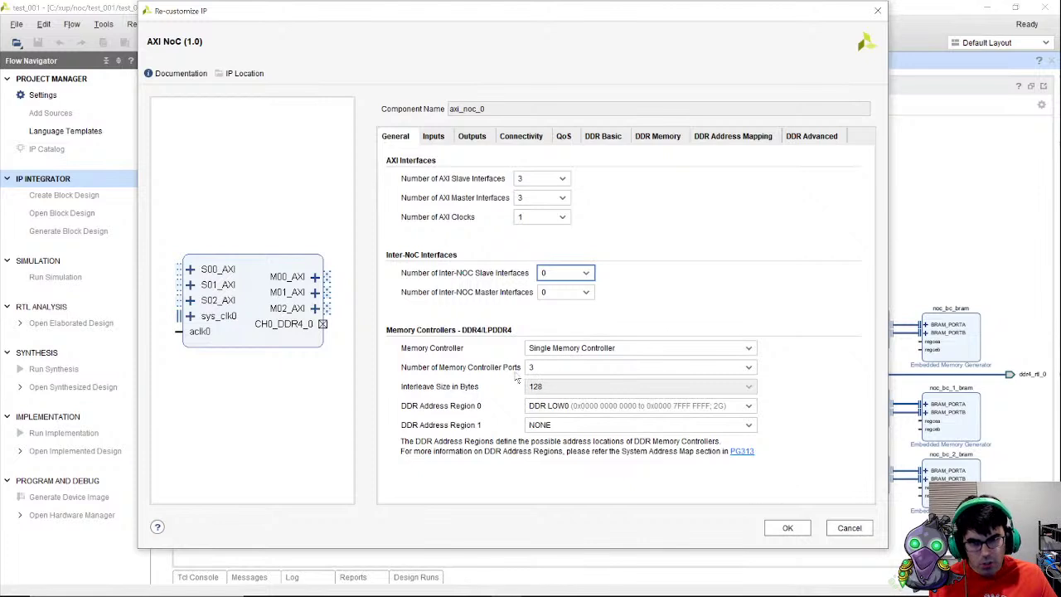
click(564, 369)
click(561, 373)
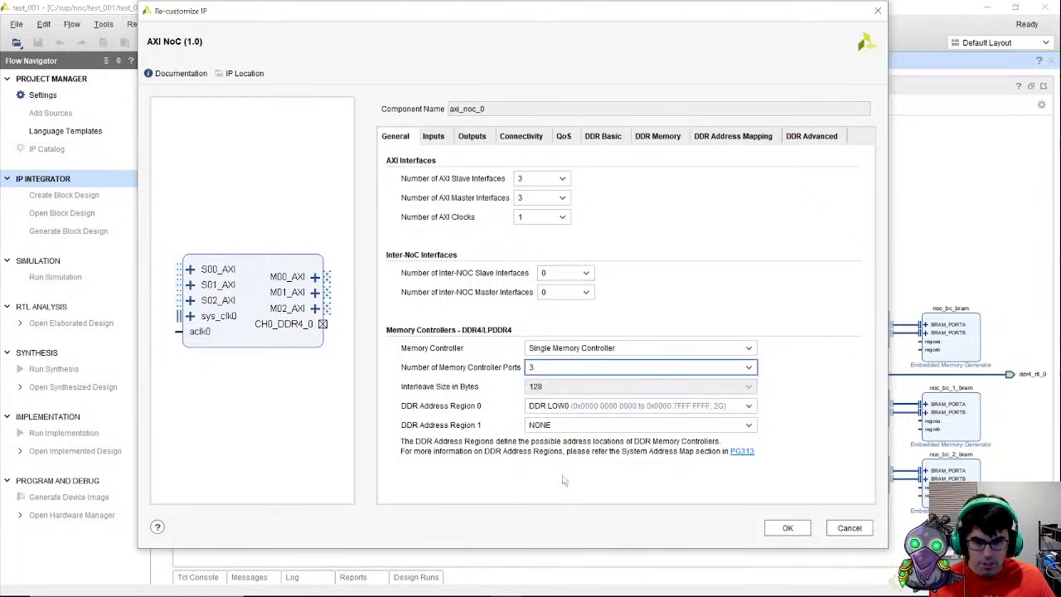
Step: Add a fourth AXI input to axi_noc_0 and remove S03_AXI again
click(434, 138)
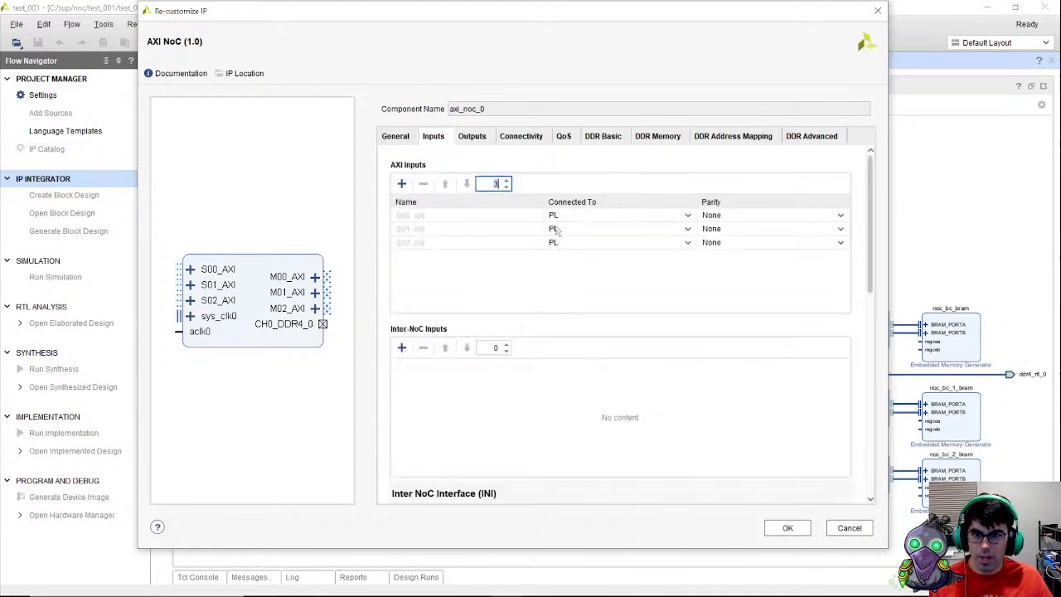
click(403, 184)
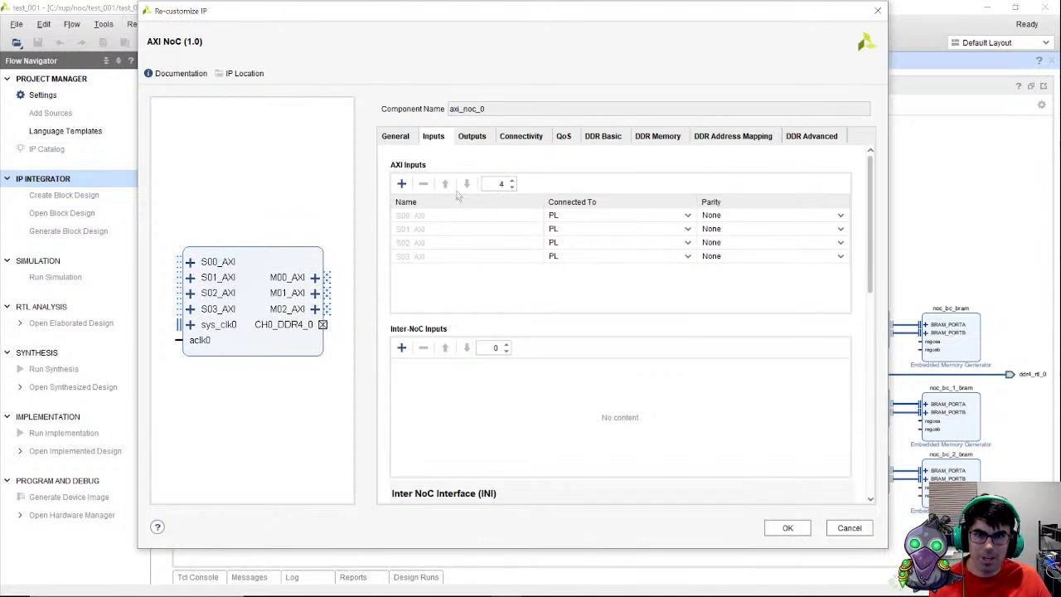
click(453, 258)
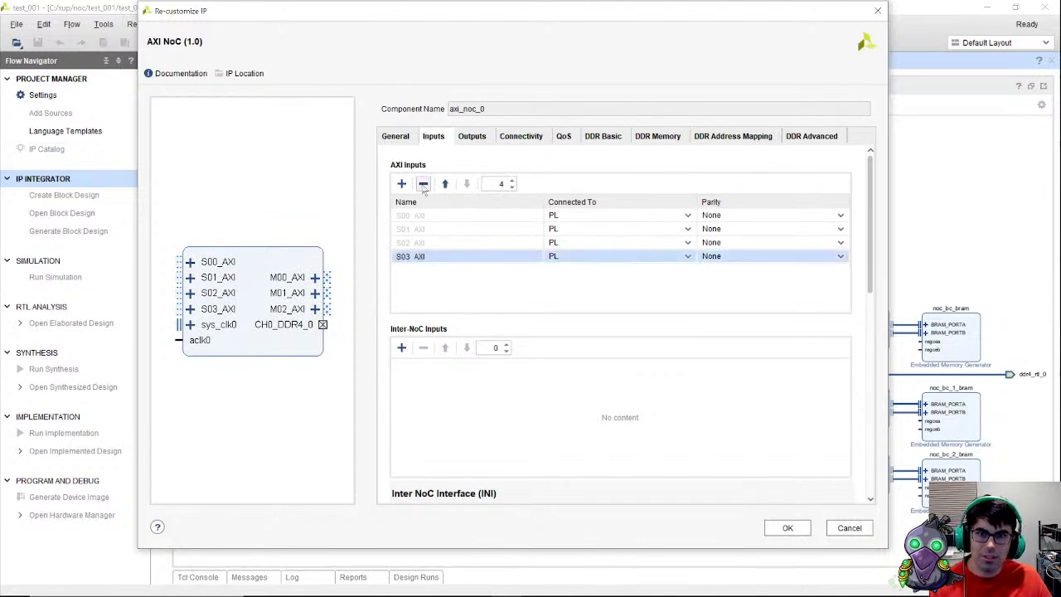
click(423, 184)
Step: Switch the S02_AXI input's connection to AIE and back to PL
click(495, 243)
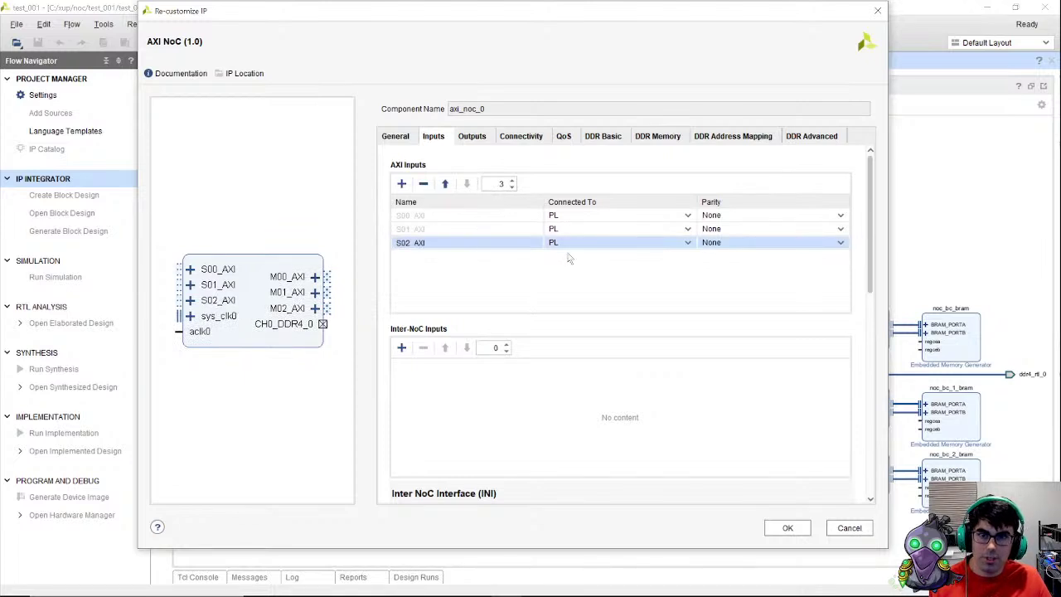
click(665, 247)
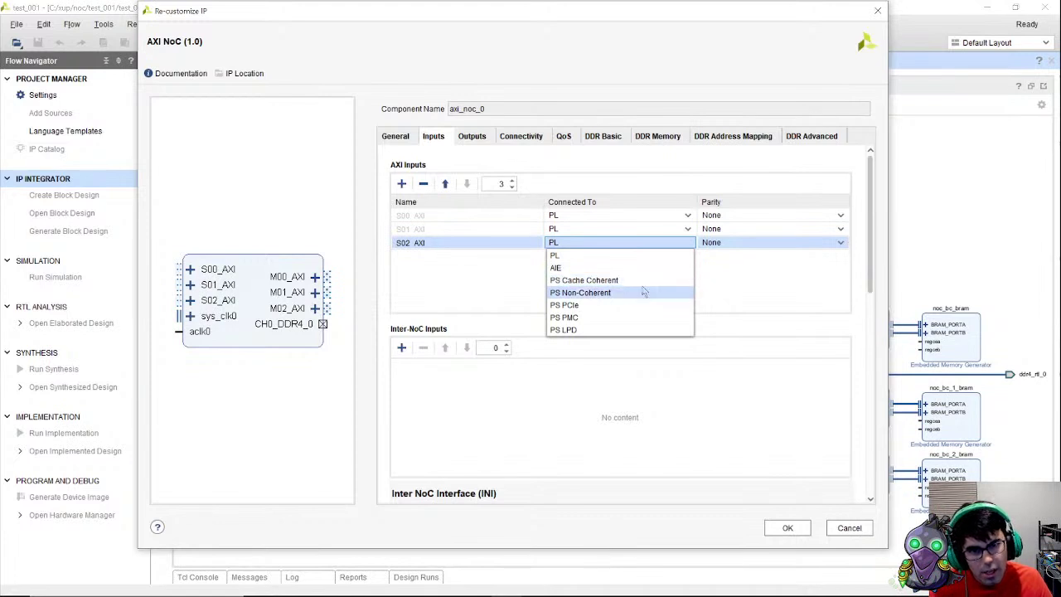
click(558, 269)
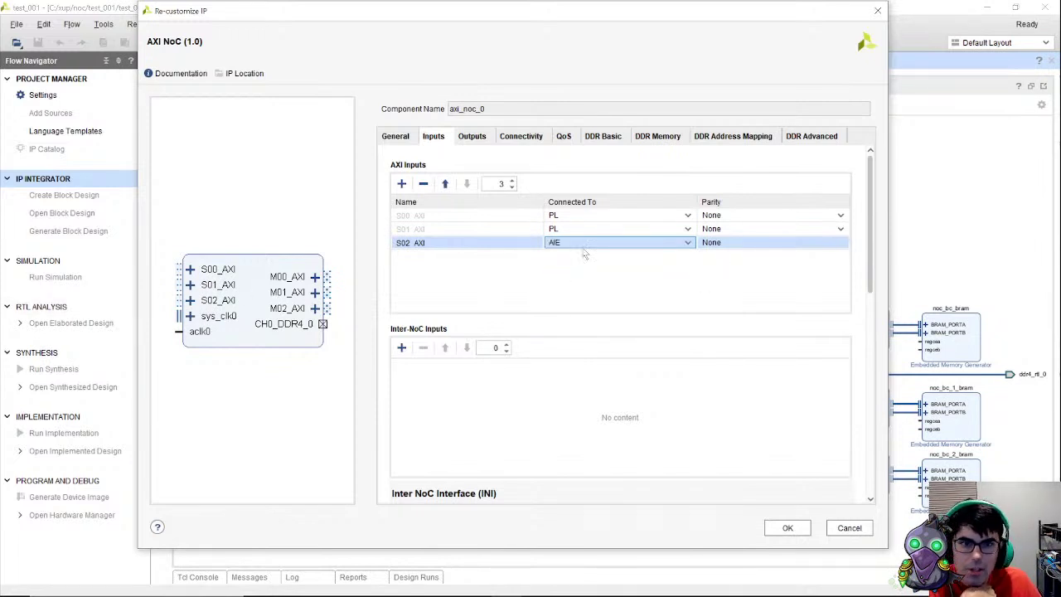
click(688, 244)
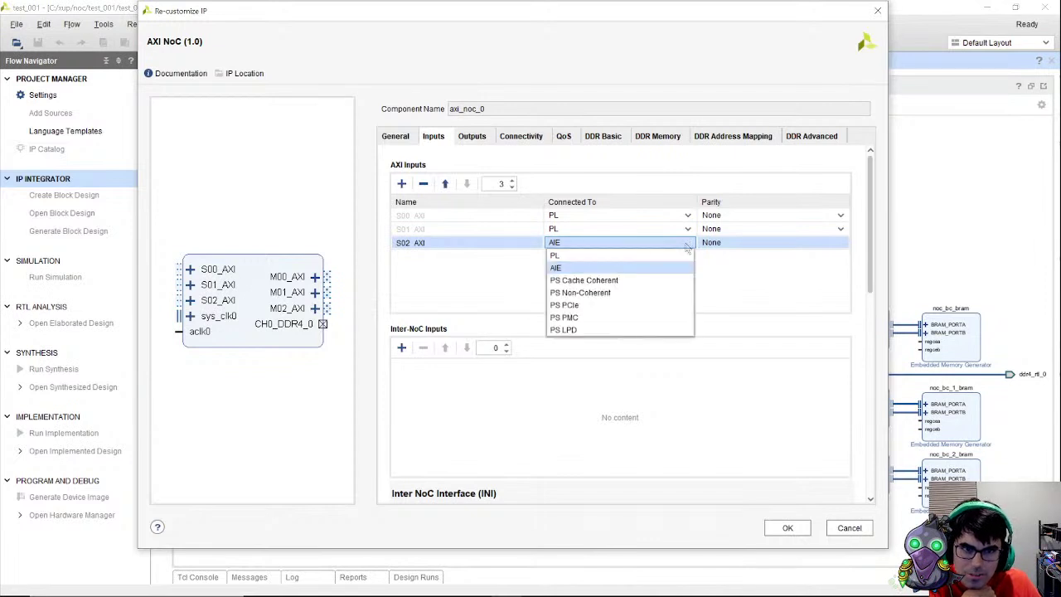
click(618, 255)
Step: Examine the parity options for S02_AXI and the notes on the INI connection strategy
click(817, 245)
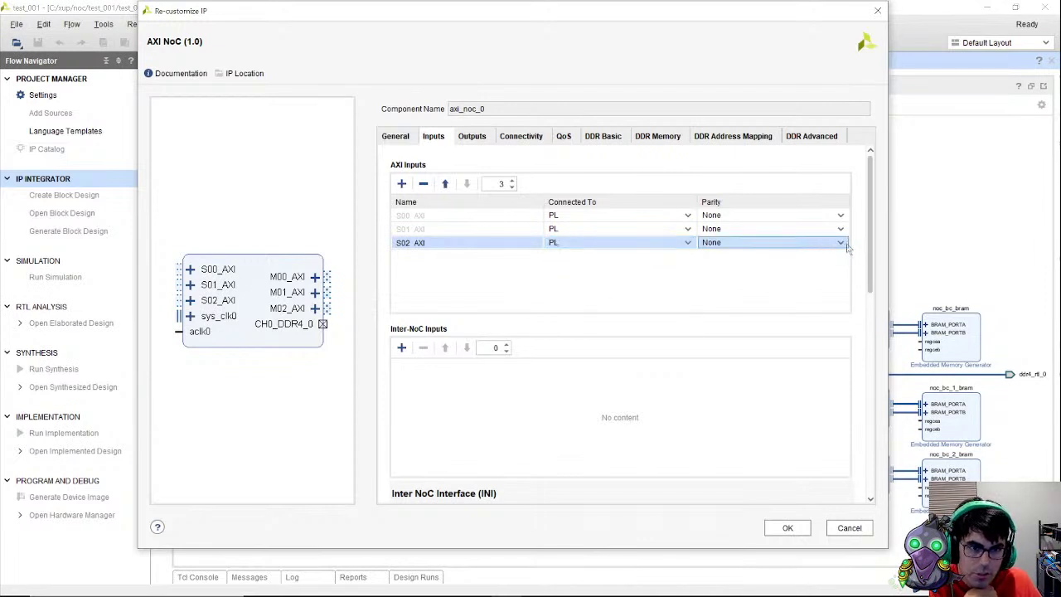
click(842, 244)
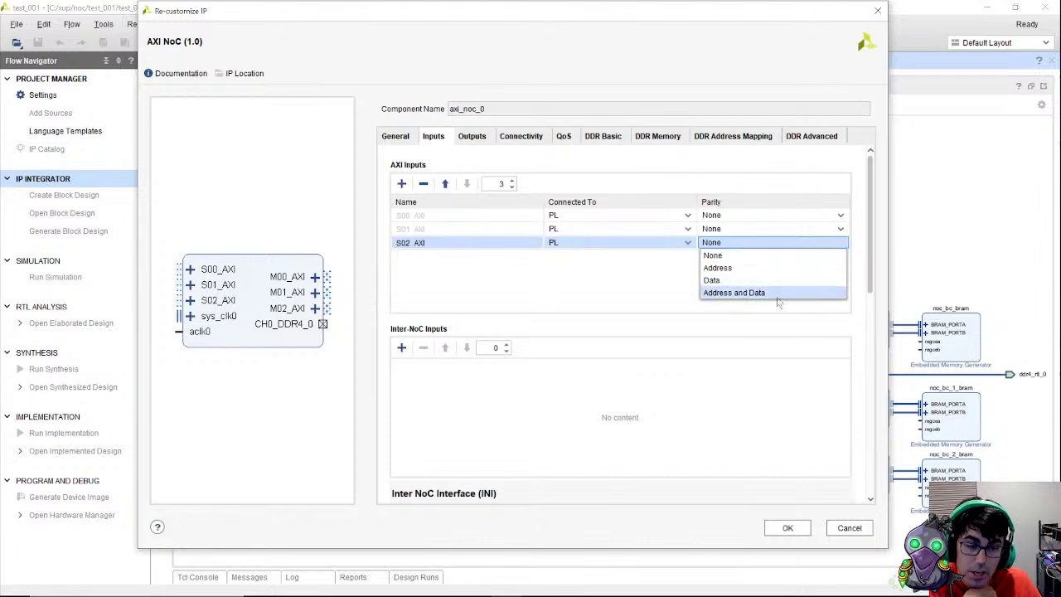
click(520, 287)
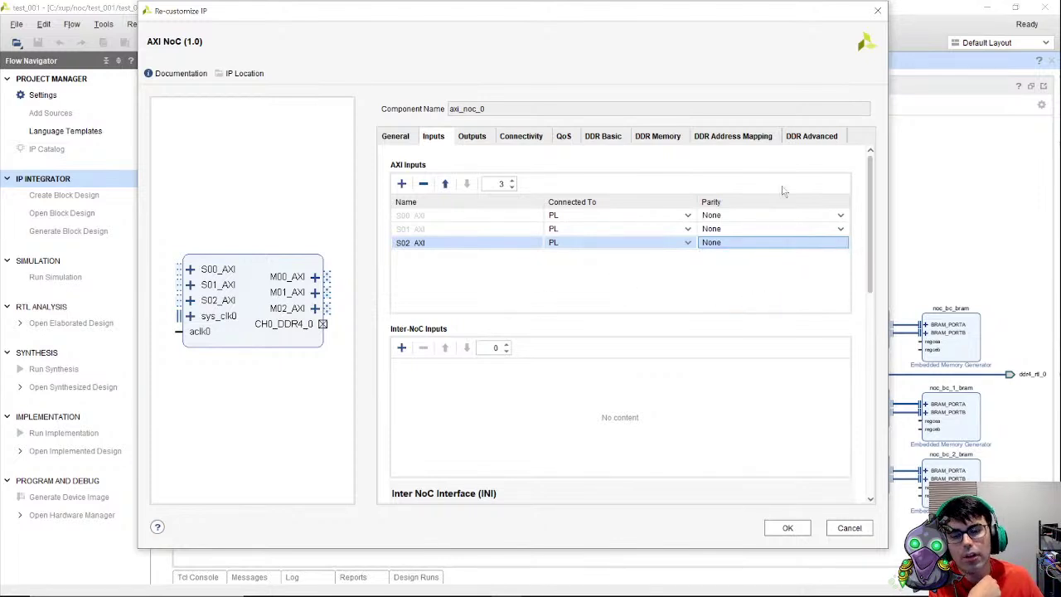
drag(870, 249, 857, 465)
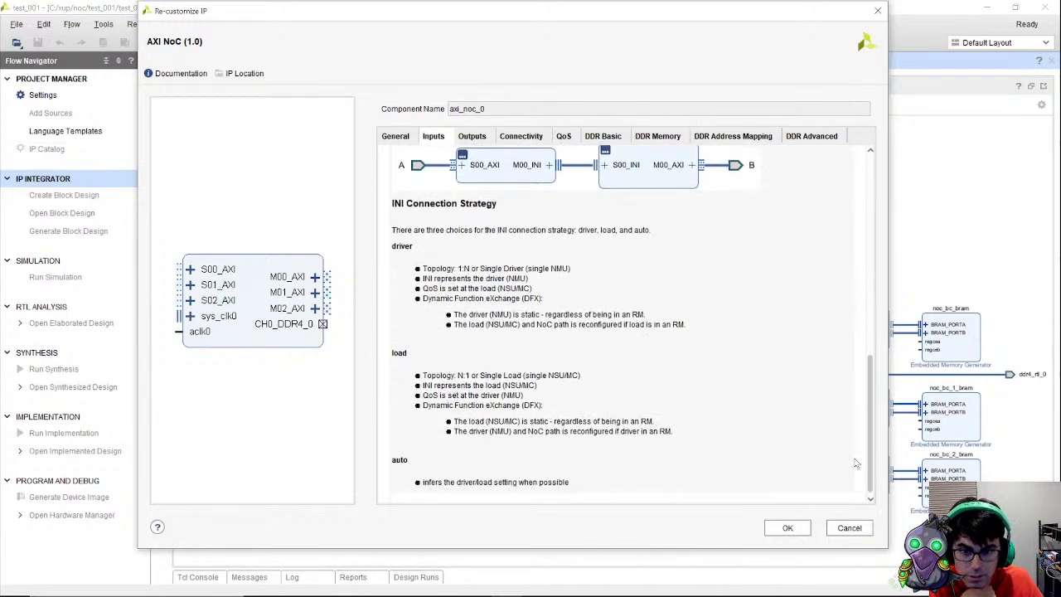
drag(858, 415, 834, 134)
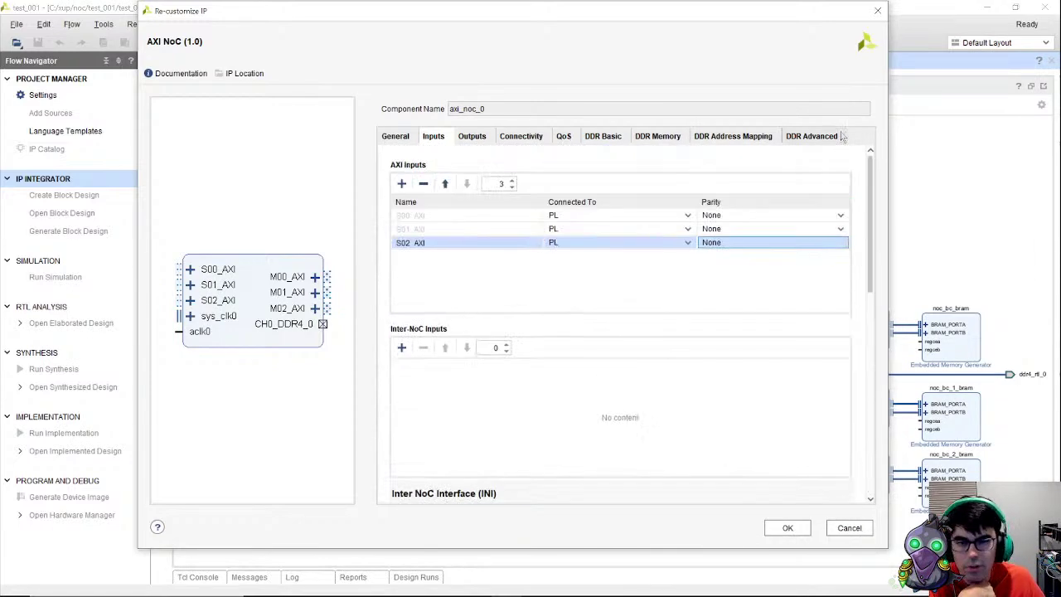
Step: Review the NoC's AXI outputs, its connectivity matrix, and the QoS traffic classes and bandwidth settings
click(475, 141)
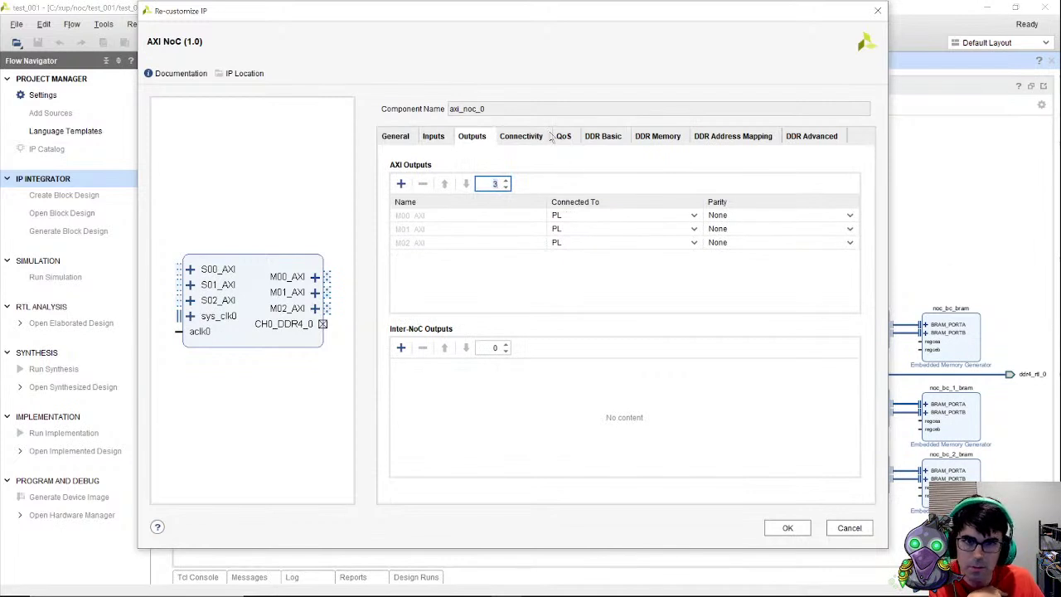
click(521, 137)
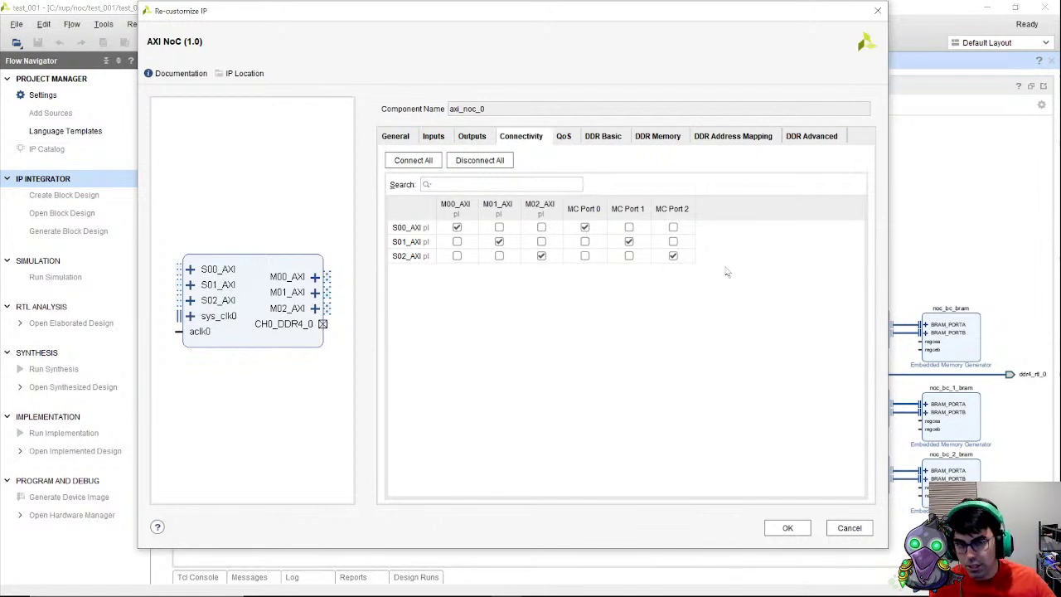
click(564, 136)
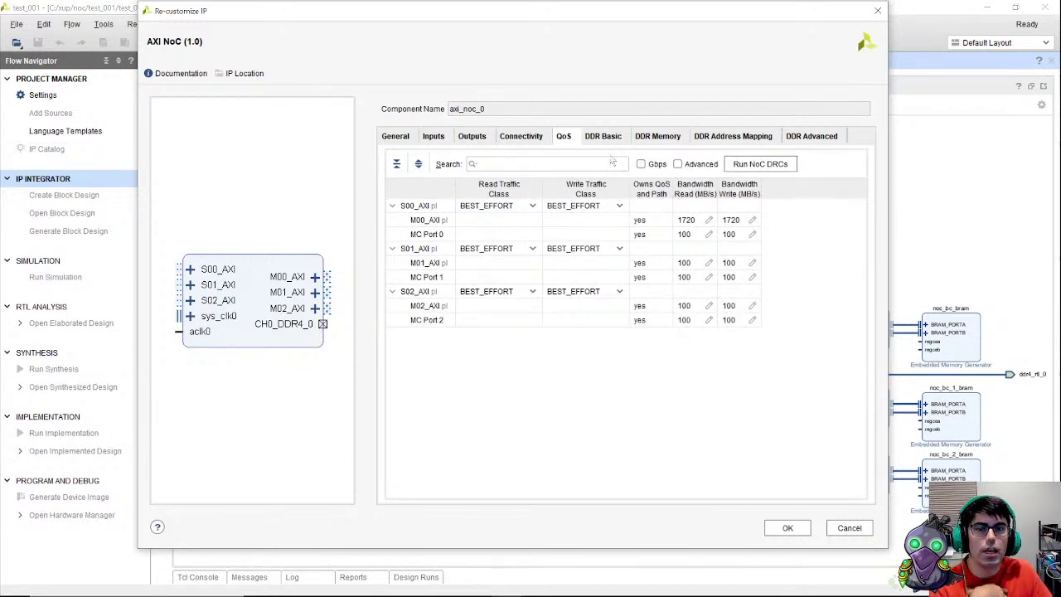
click(531, 206)
click(531, 206)
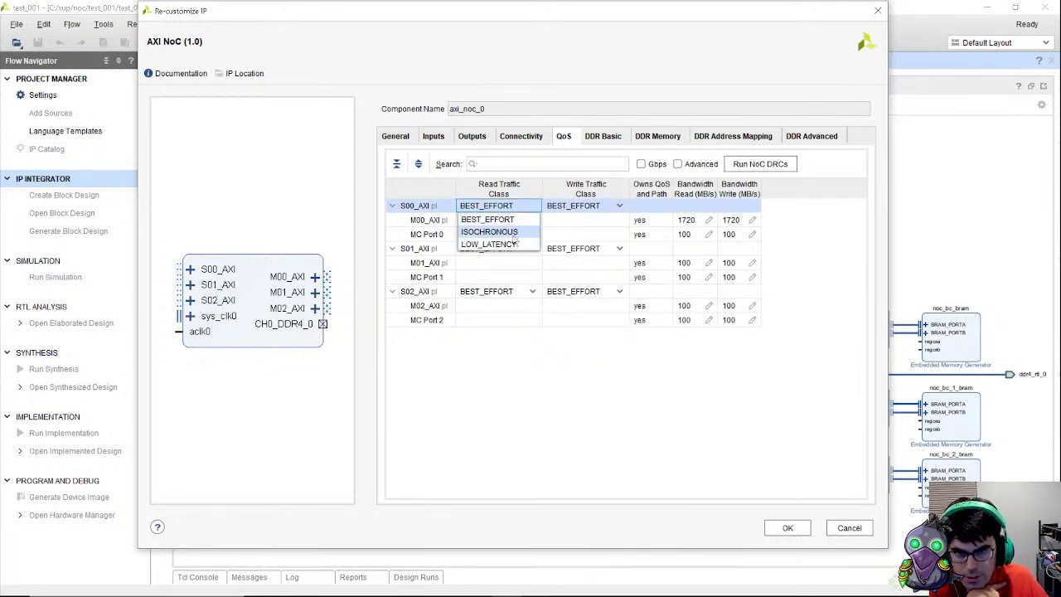
click(620, 188)
click(662, 233)
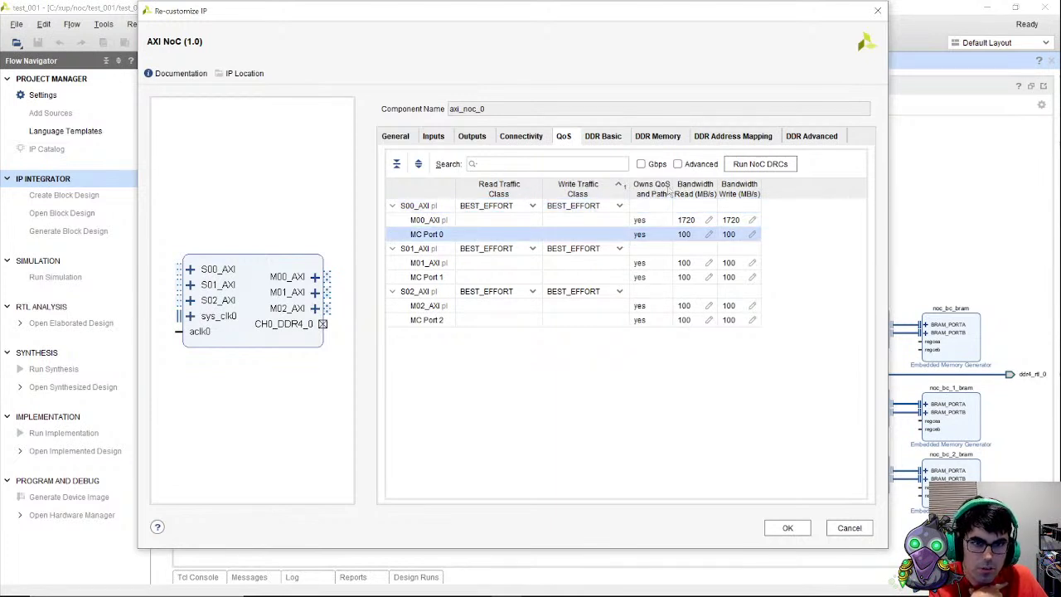
Step: Try the ISOCHRONOUS and LOW_LATENCY read traffic classes on S00_AXI and return it to BEST_EFFORT
click(660, 222)
click(661, 235)
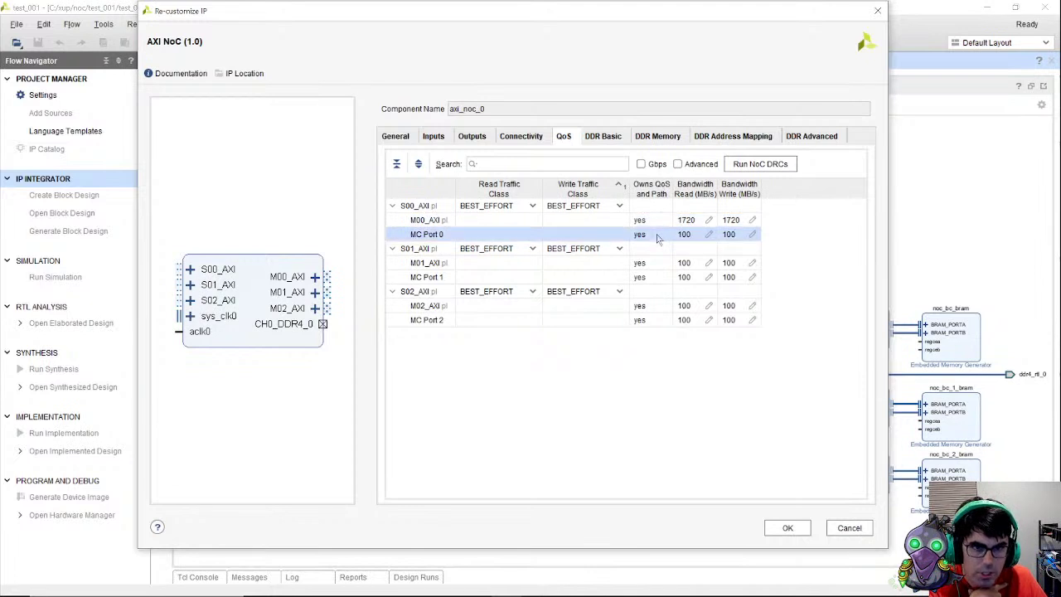
click(510, 208)
click(531, 205)
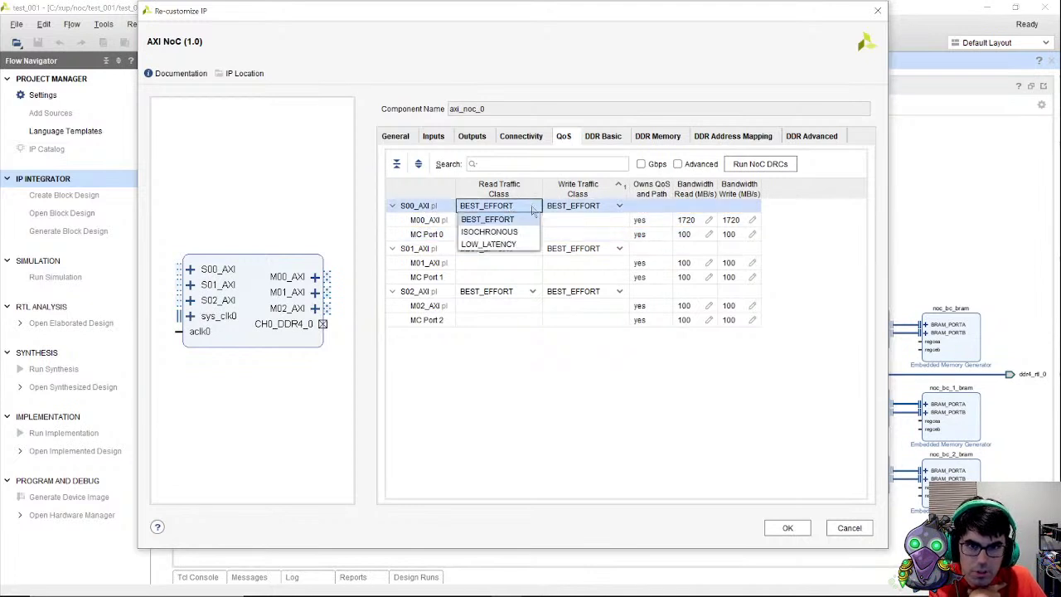
click(515, 232)
click(535, 208)
key(Down)
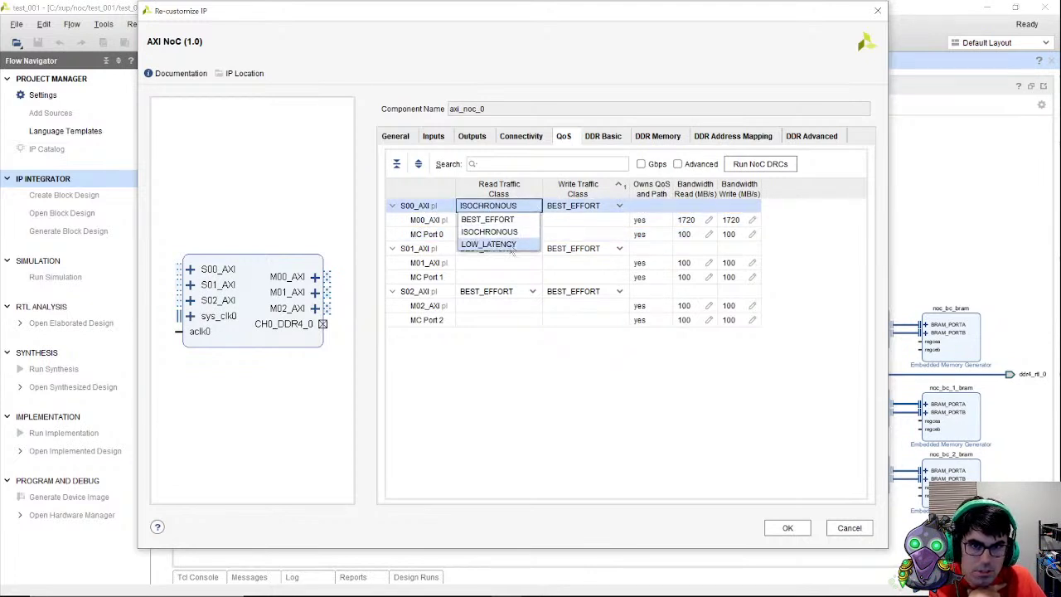
key(Return)
click(530, 208)
click(525, 220)
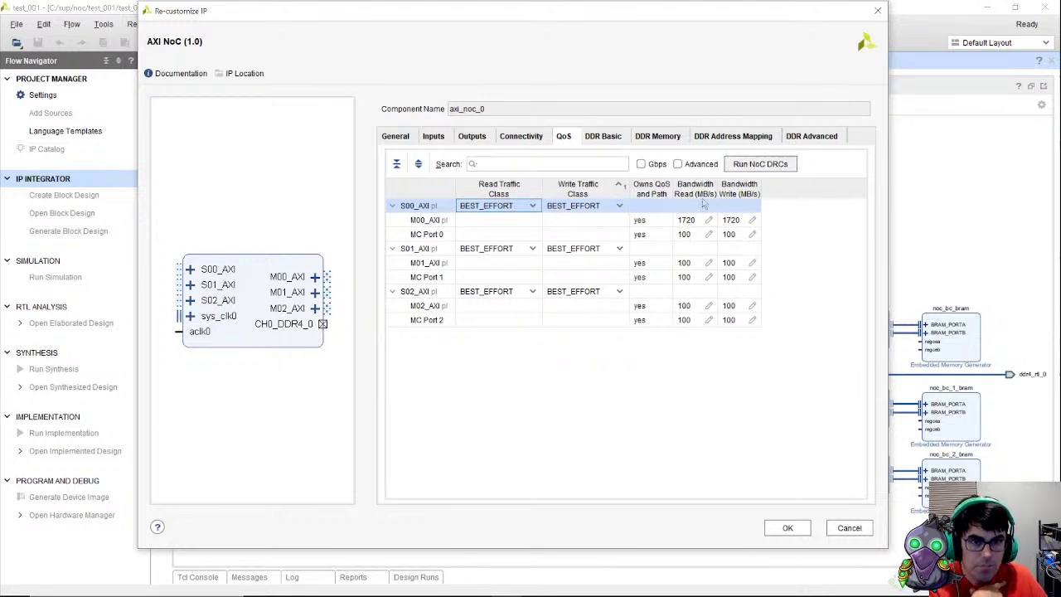
Step: Set the read bandwidth of S00_AXI's MC Port 0 to 300 MB/s
click(694, 236)
click(693, 235)
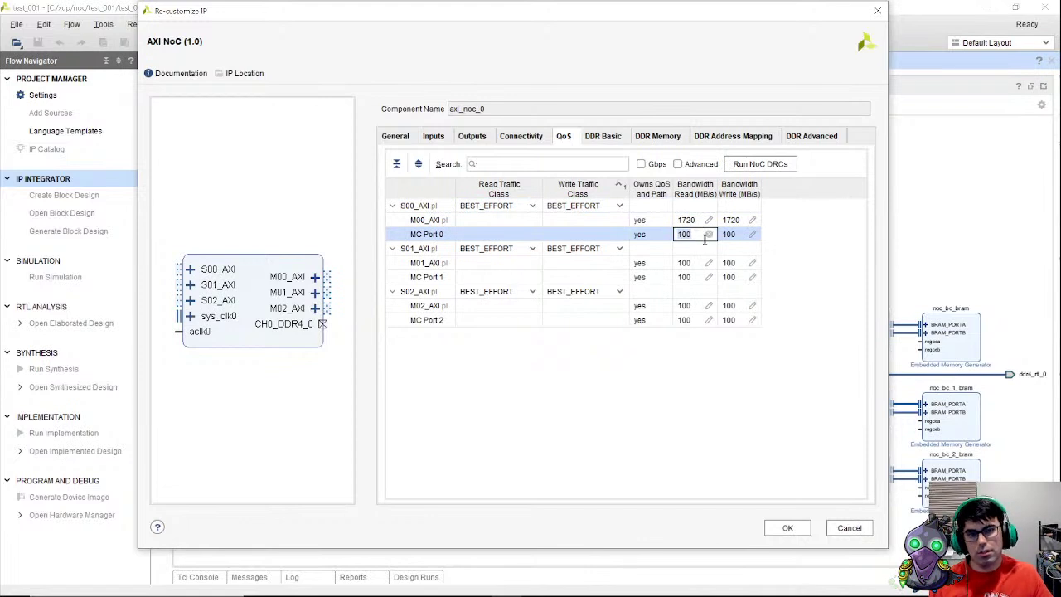
click(708, 235)
text(300)
click(729, 235)
drag(742, 237, 759, 255)
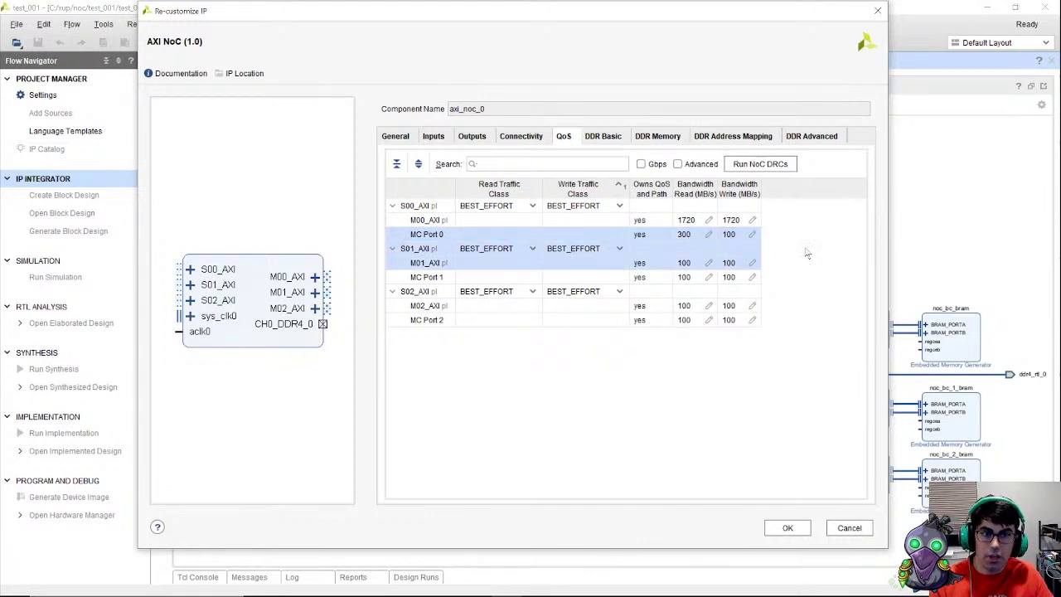
Step: Switch the QoS bandwidth figures to Gbps
click(560, 320)
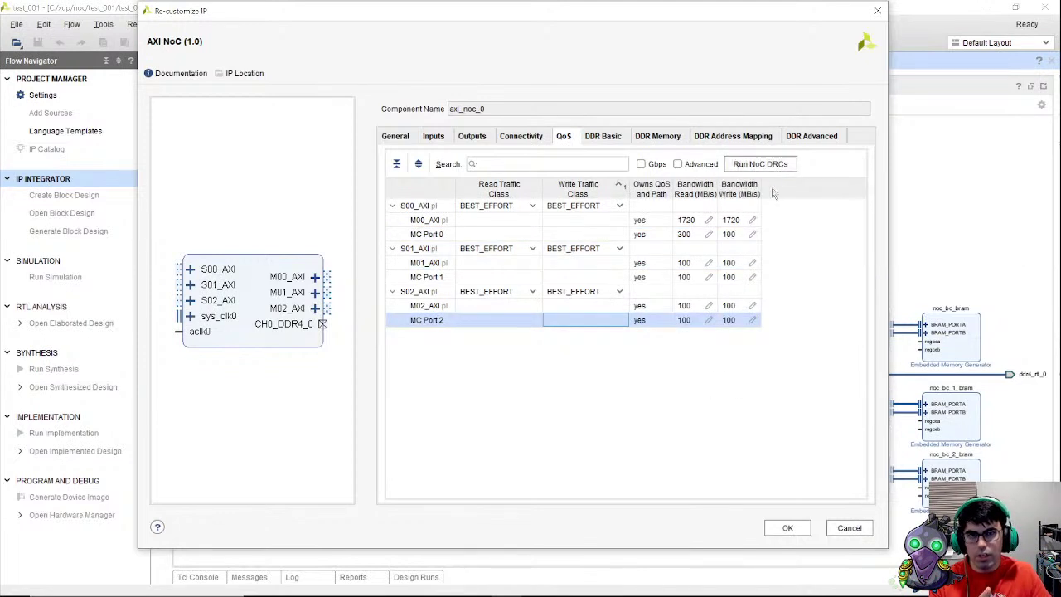
click(643, 165)
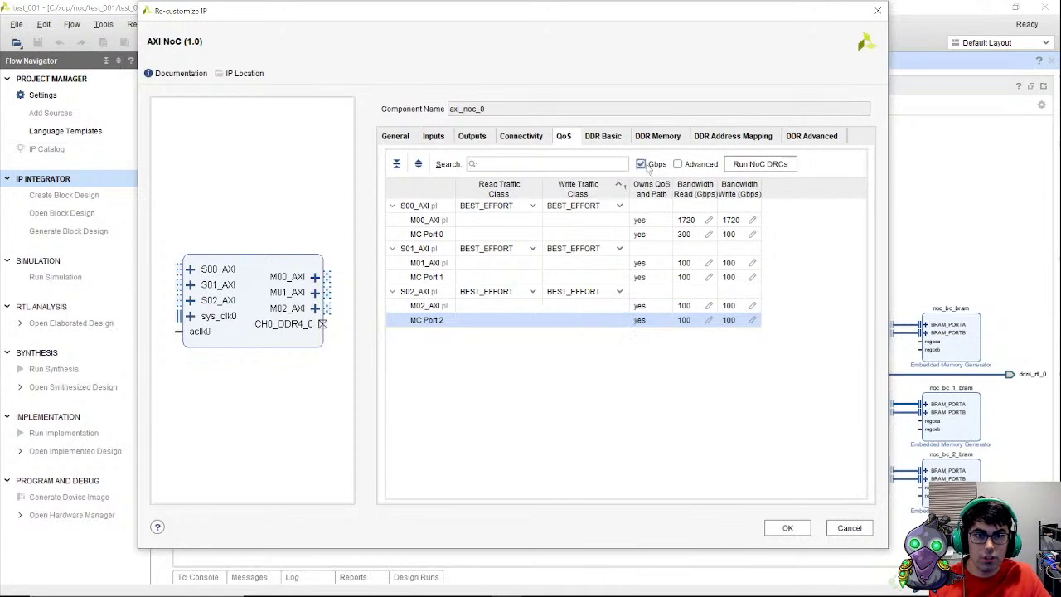
click(648, 168)
click(649, 168)
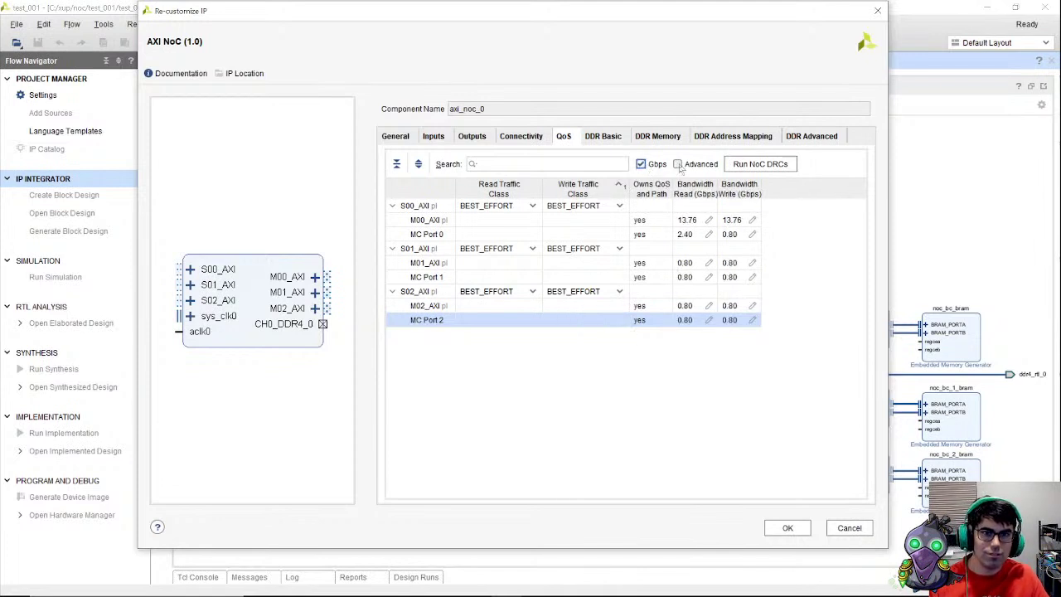
Step: Show the advanced QoS columns with the average burst lengths and hide them again
click(679, 164)
drag(668, 495, 469, 483)
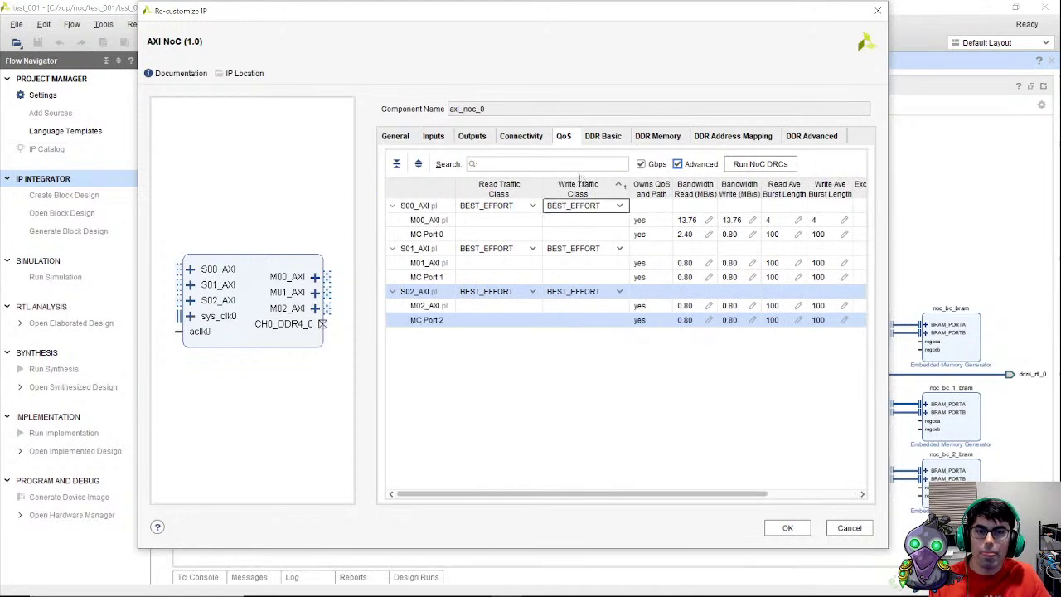
click(678, 164)
click(703, 278)
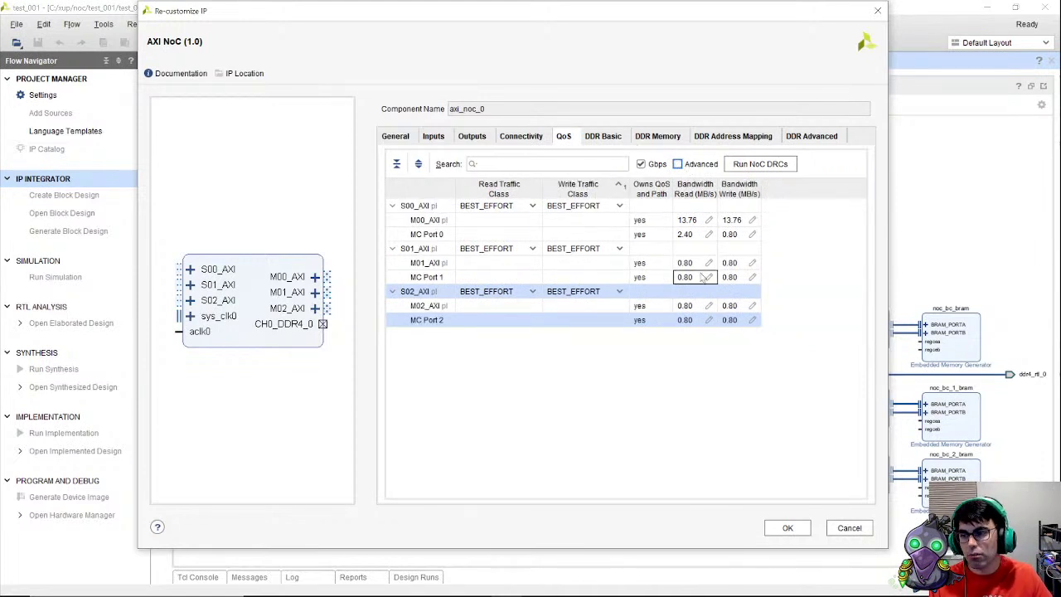
Step: Review the NoC's DDR controller, memory, address mapping and advanced settings, and apply the axi_noc_0 customization
click(605, 138)
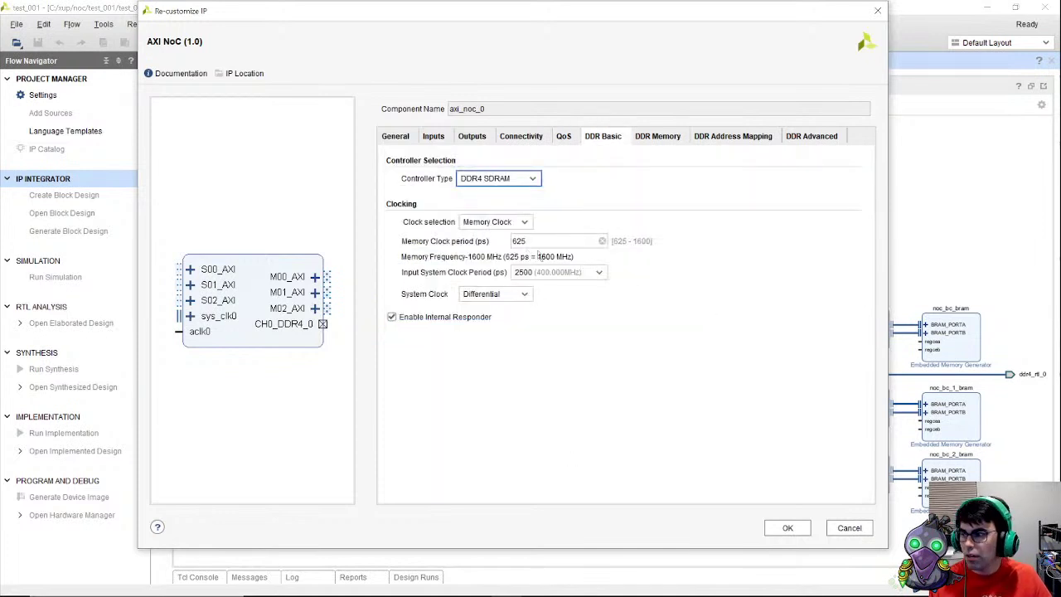
click(533, 180)
click(534, 181)
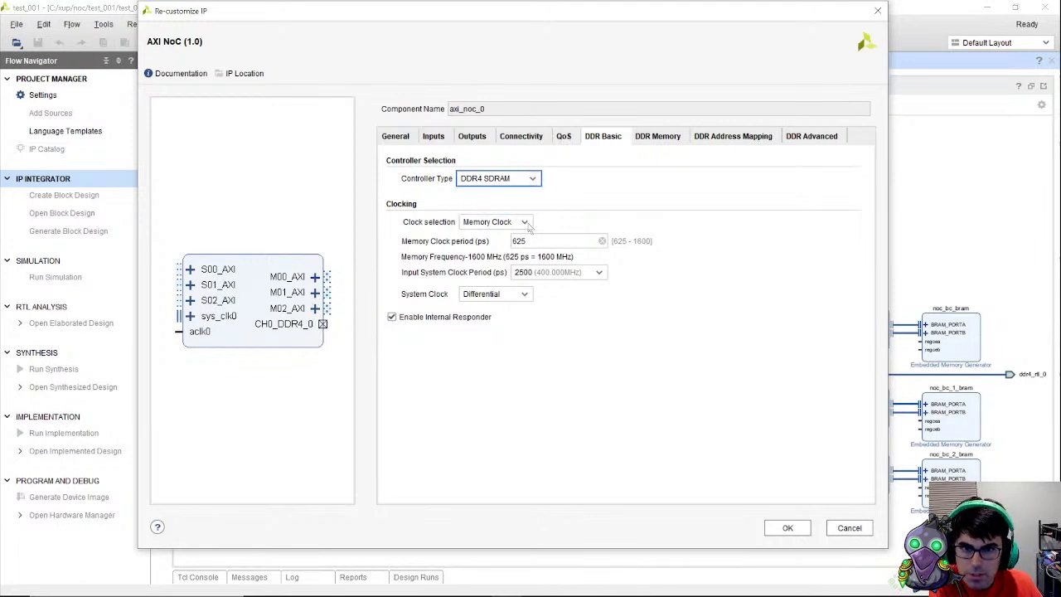
click(663, 135)
drag(531, 499, 464, 517)
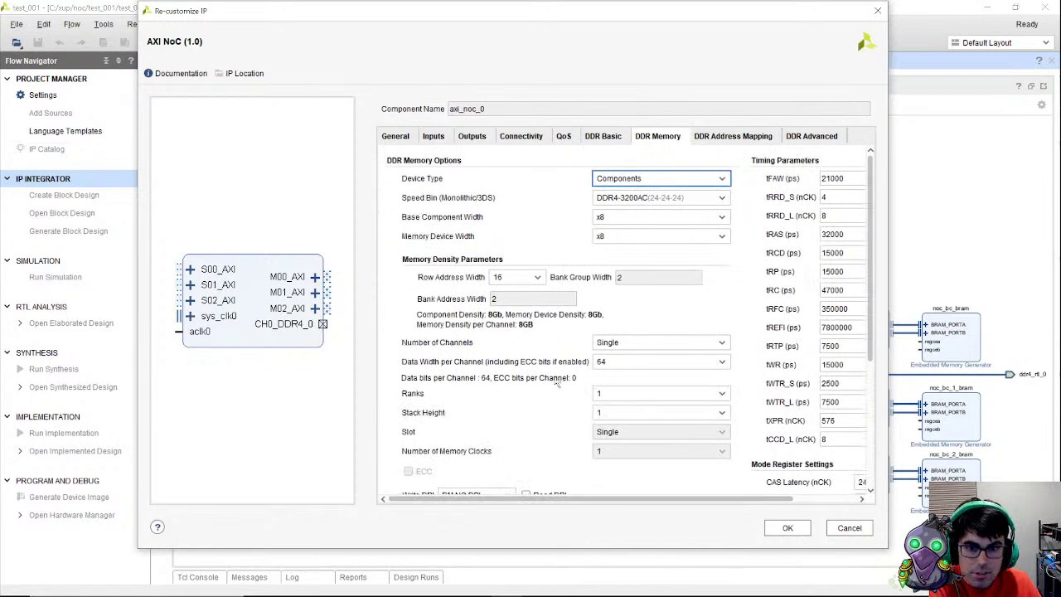
scroll(498, 486, down, 5)
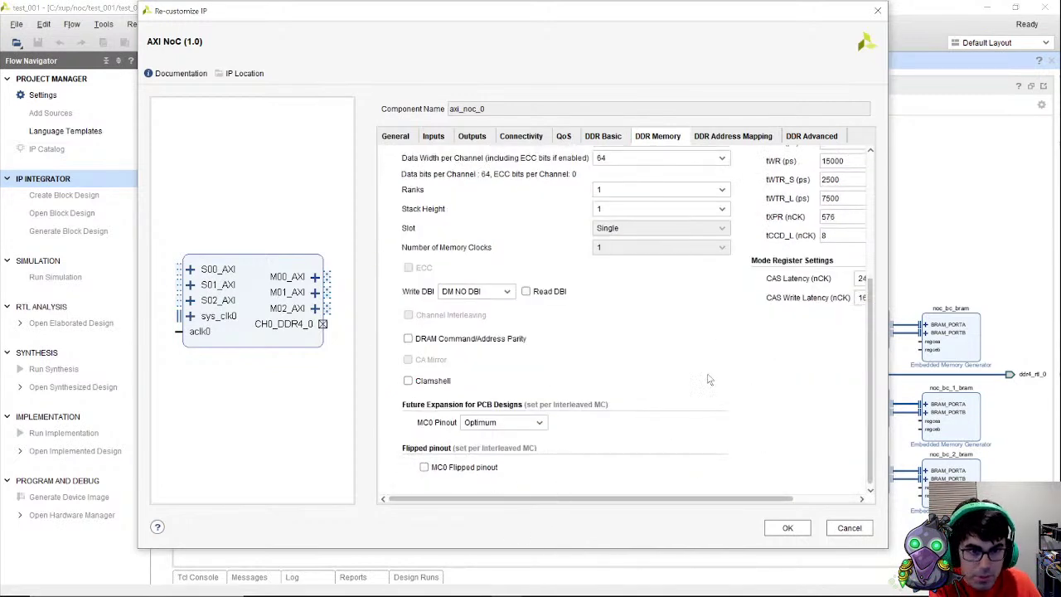
scroll(715, 383, up, 5)
drag(701, 499, 766, 499)
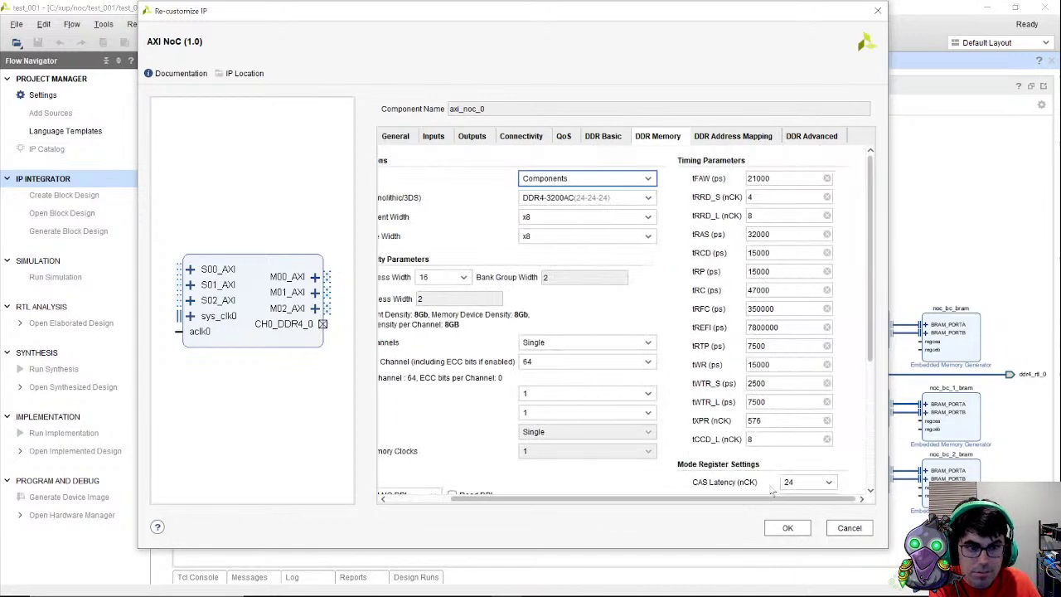
click(718, 141)
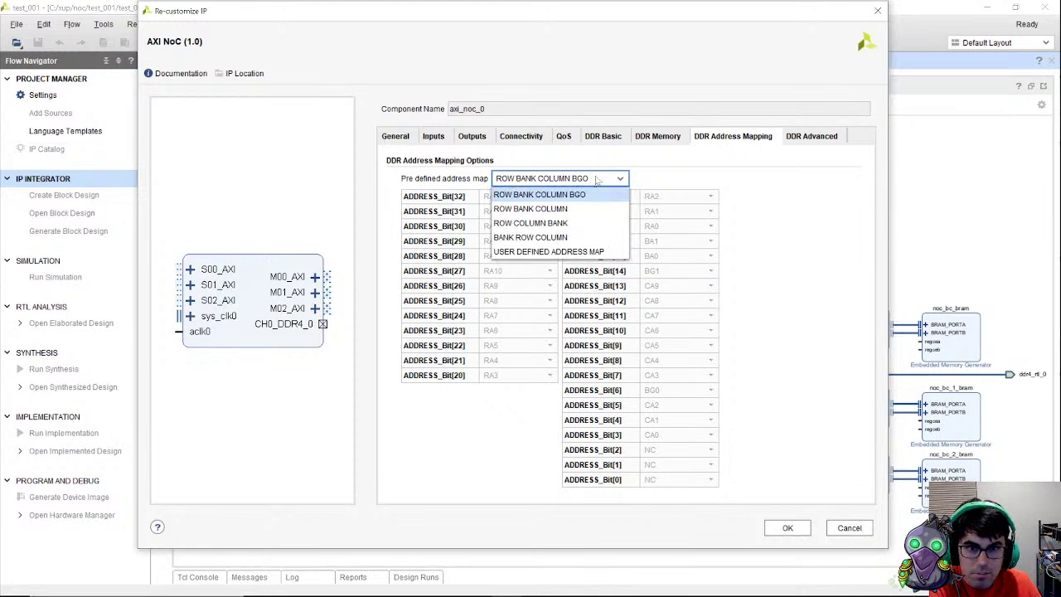
click(806, 137)
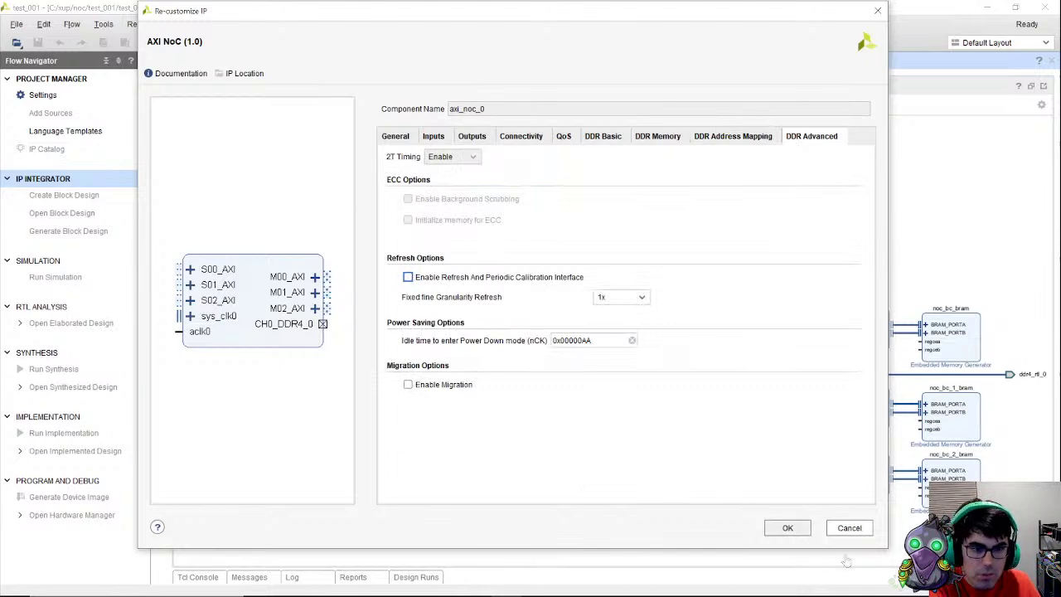
click(788, 531)
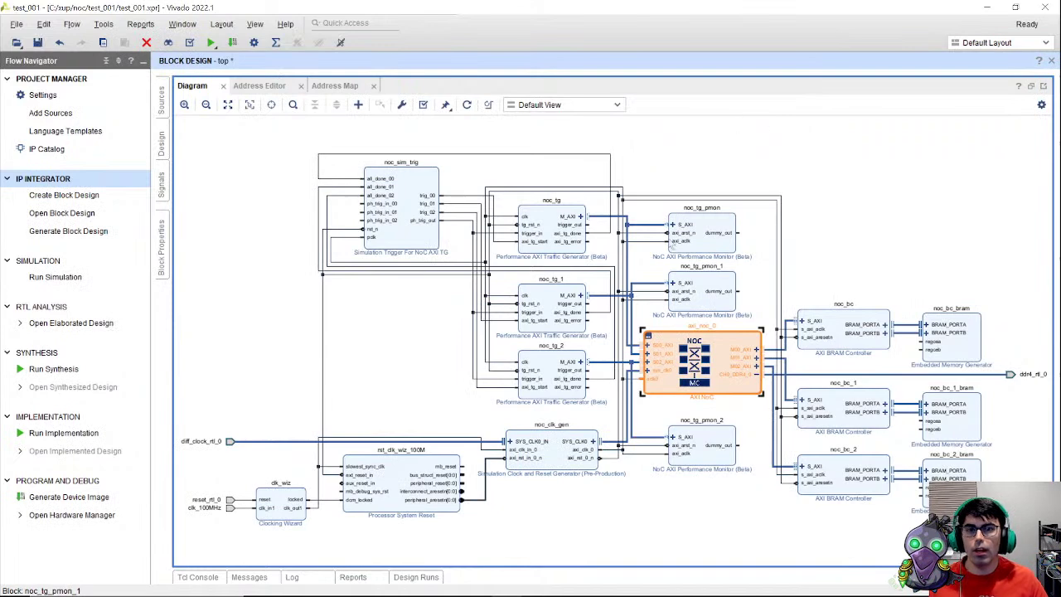
Step: Open the noc_tg traffic generator's customization and examine its simulation type and AXI protocol options
click(553, 225)
double_click(553, 225)
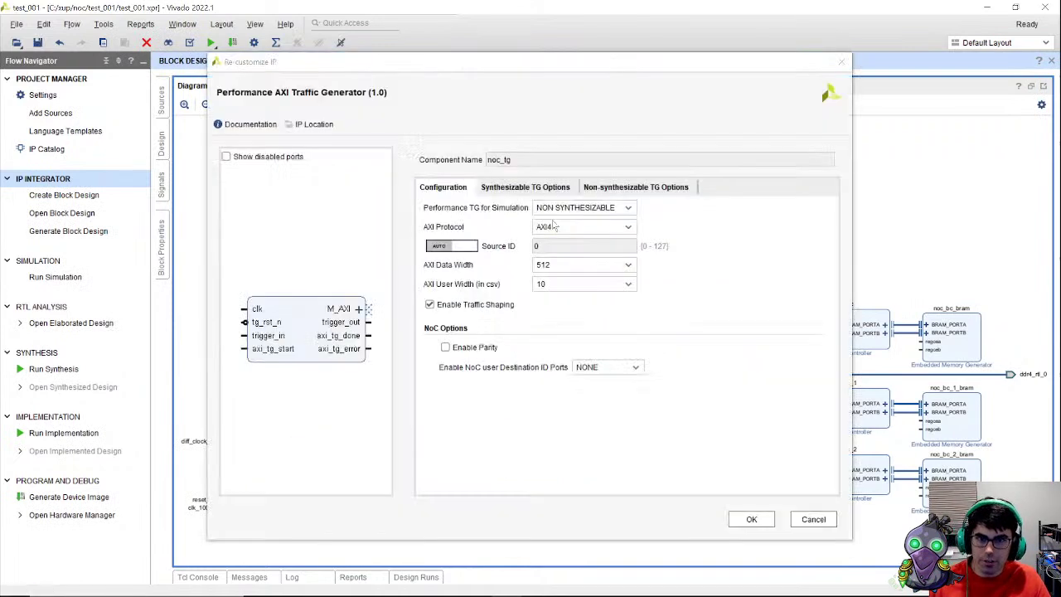
click(617, 209)
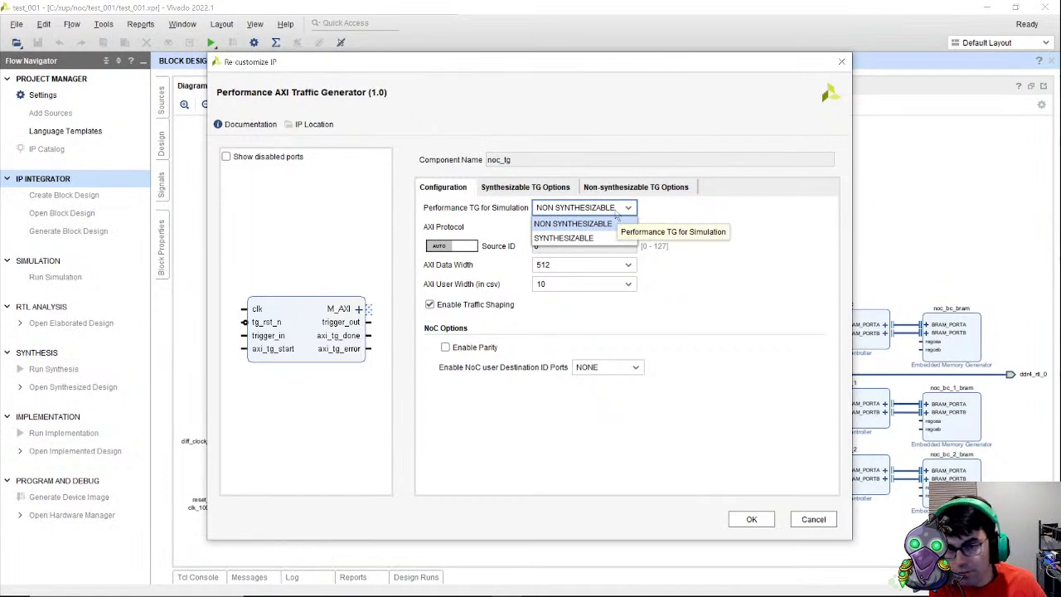
click(614, 224)
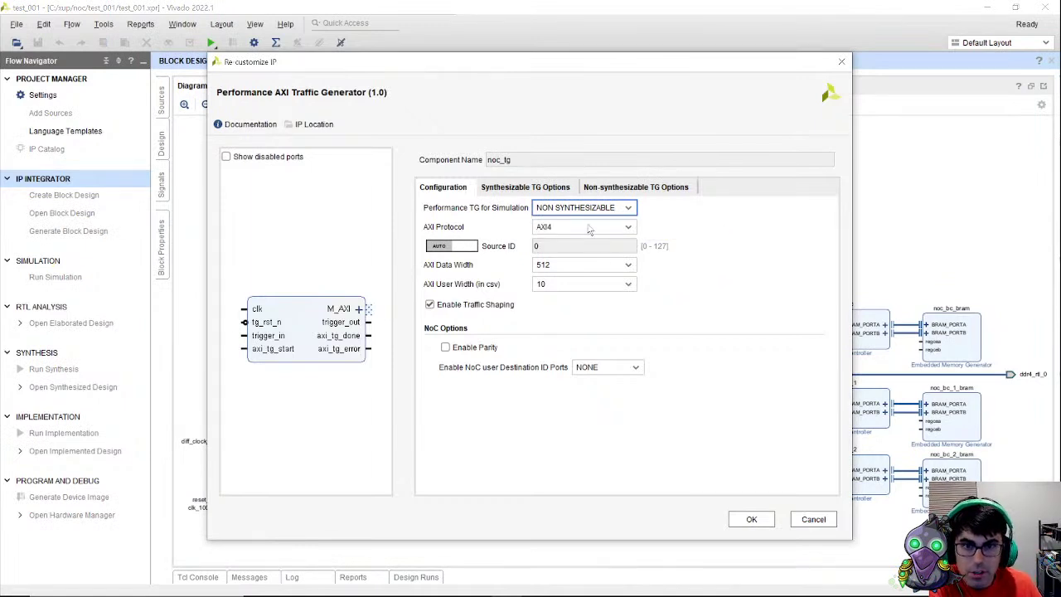
click(587, 227)
click(502, 275)
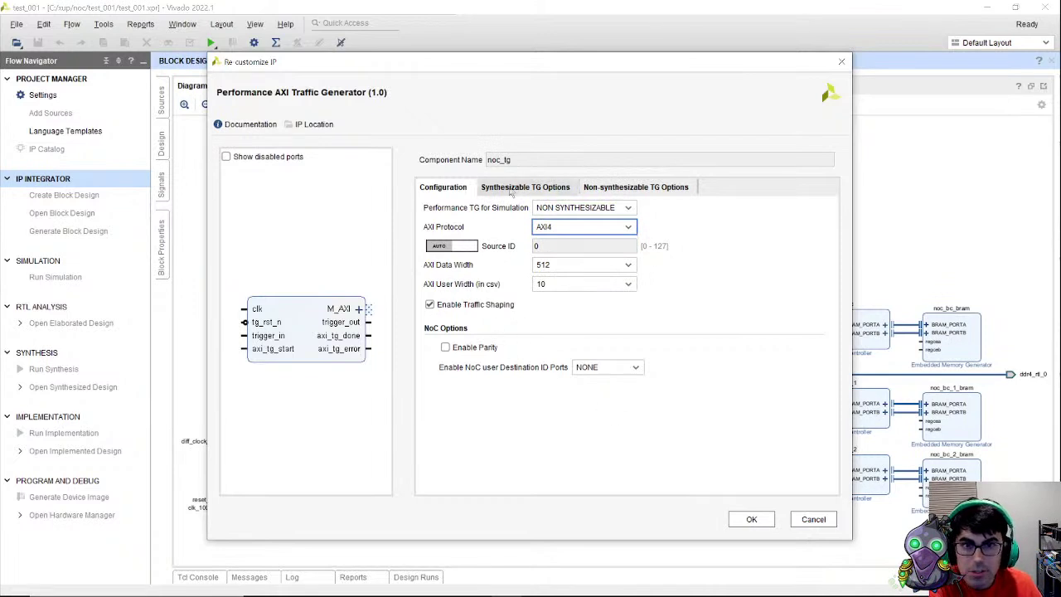
Step: Review noc_tg's non-synthesizable options for write burst type, bandwidth, address range and number of transactions
click(655, 192)
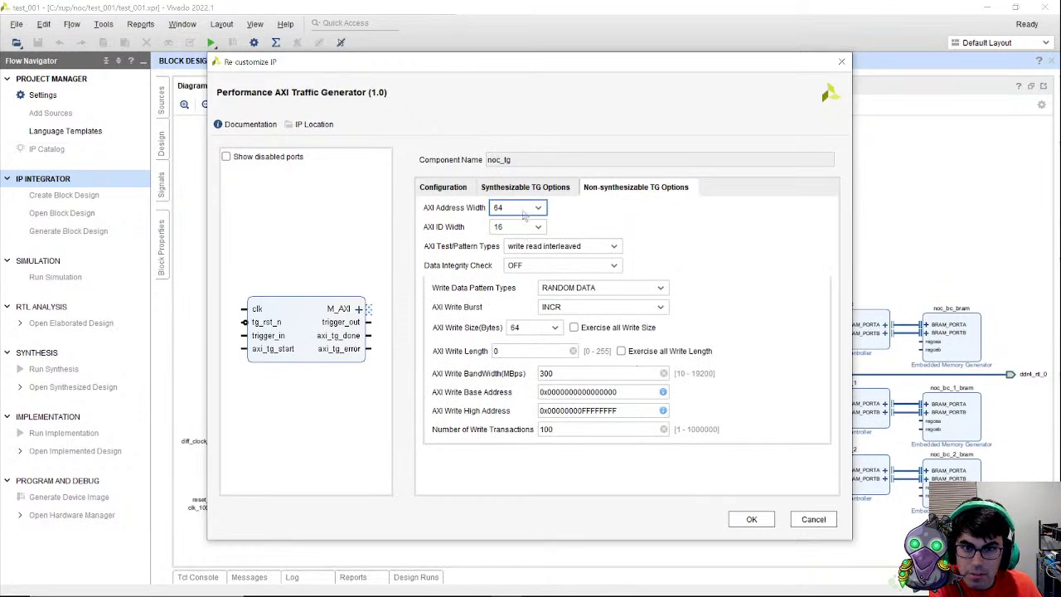
click(655, 309)
click(656, 309)
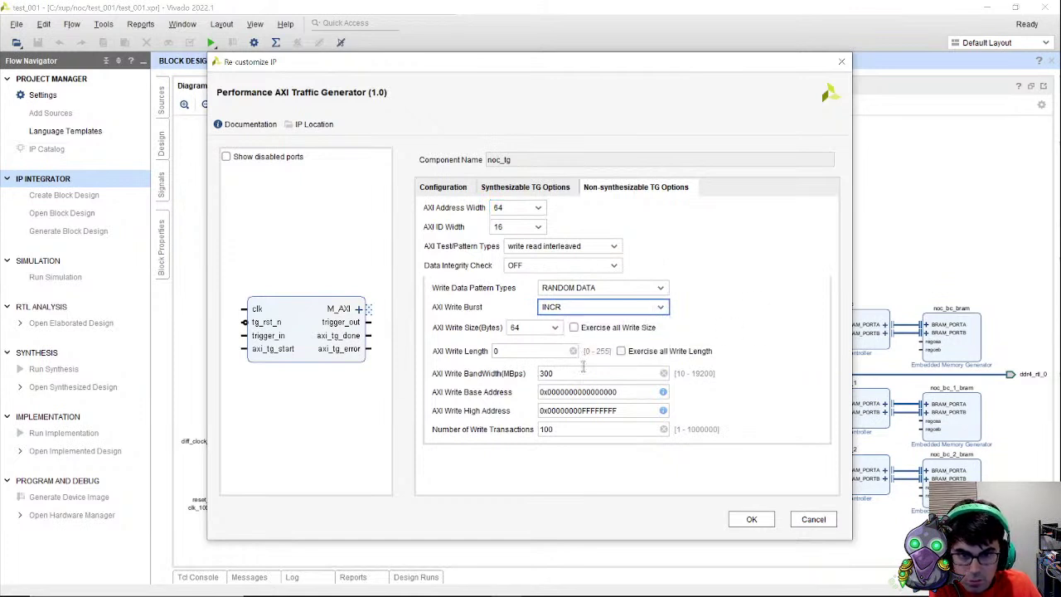
key(Tab)
key(Tab)
key(Tab)
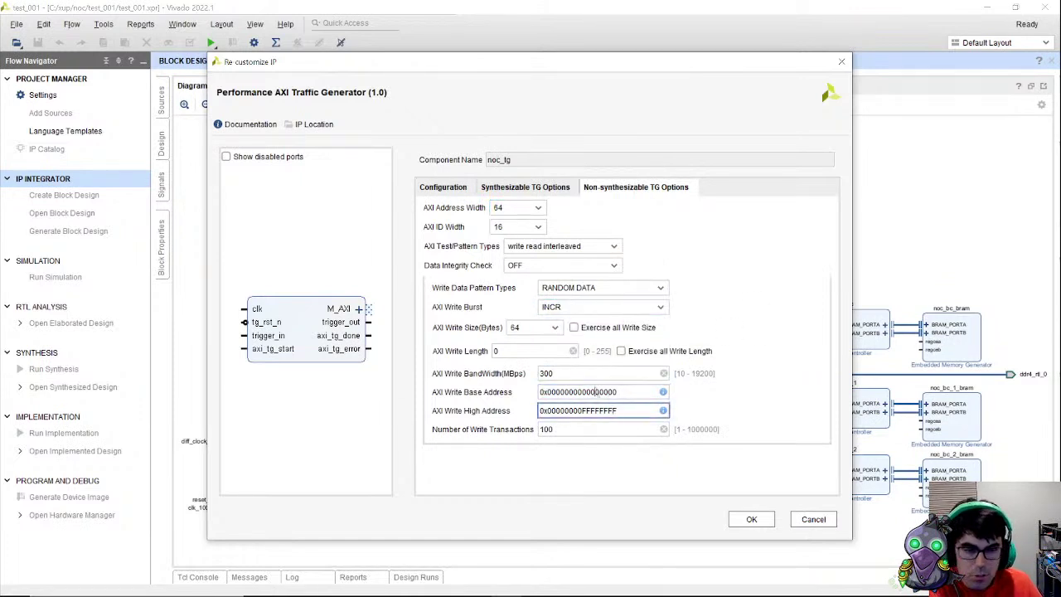
click(578, 373)
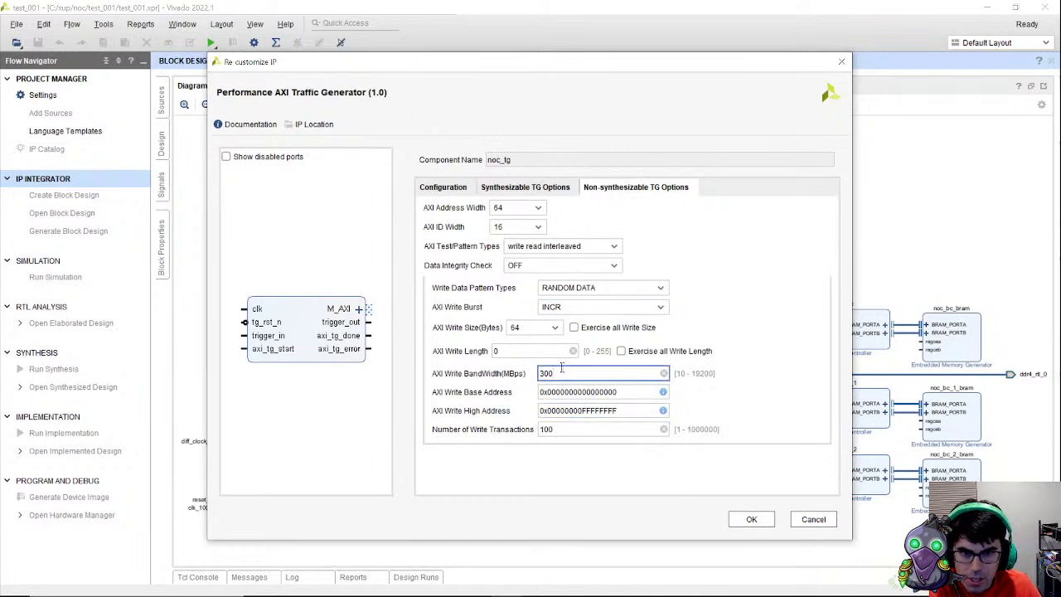
drag(588, 430, 521, 432)
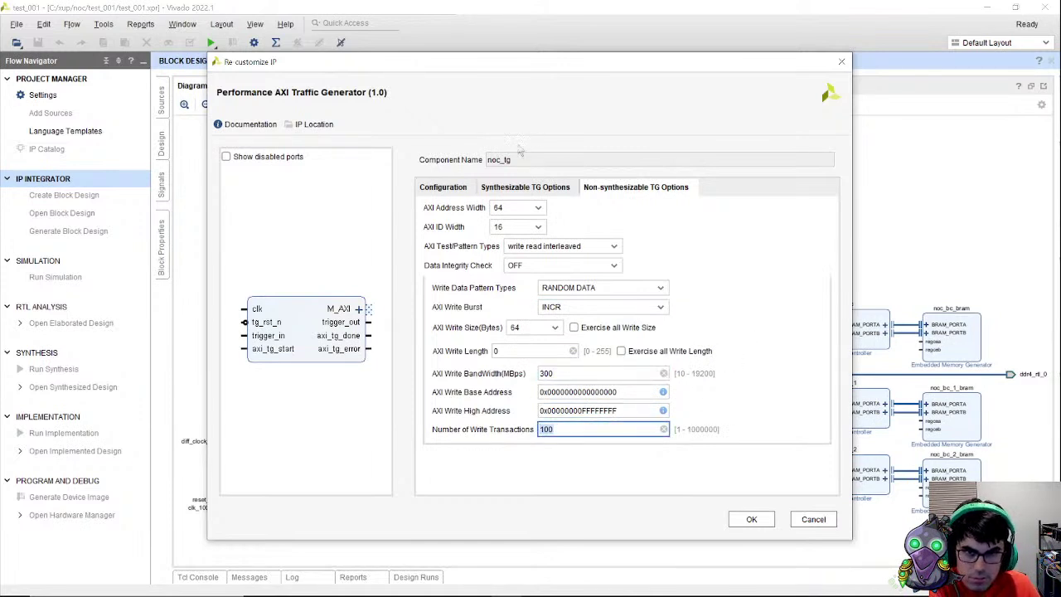
Step: Review noc_tg's synthesizable options and its data integrity check choices, and close the customization with the settings accepted
click(515, 189)
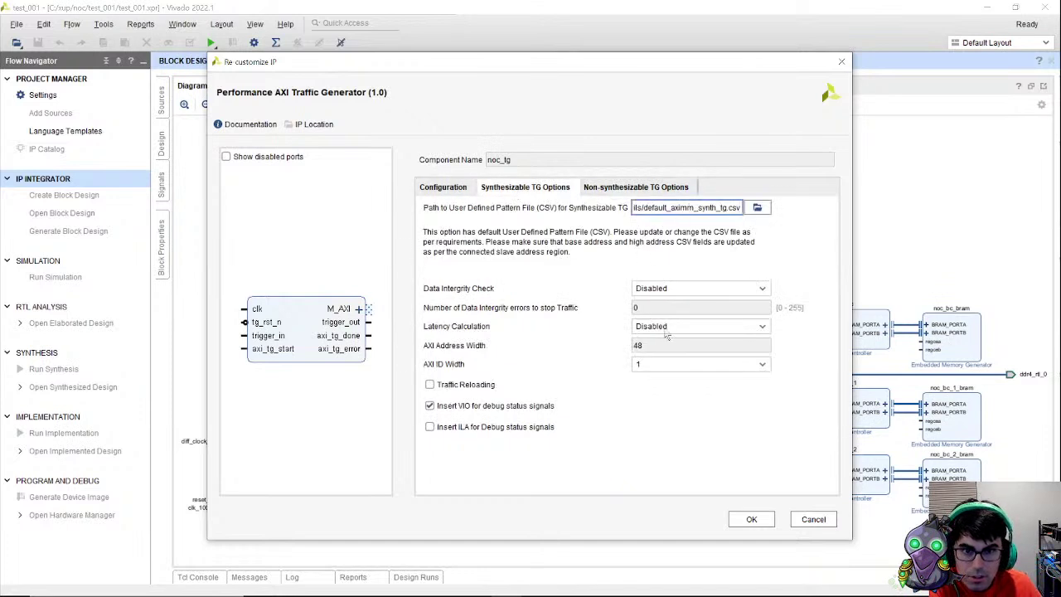
click(637, 187)
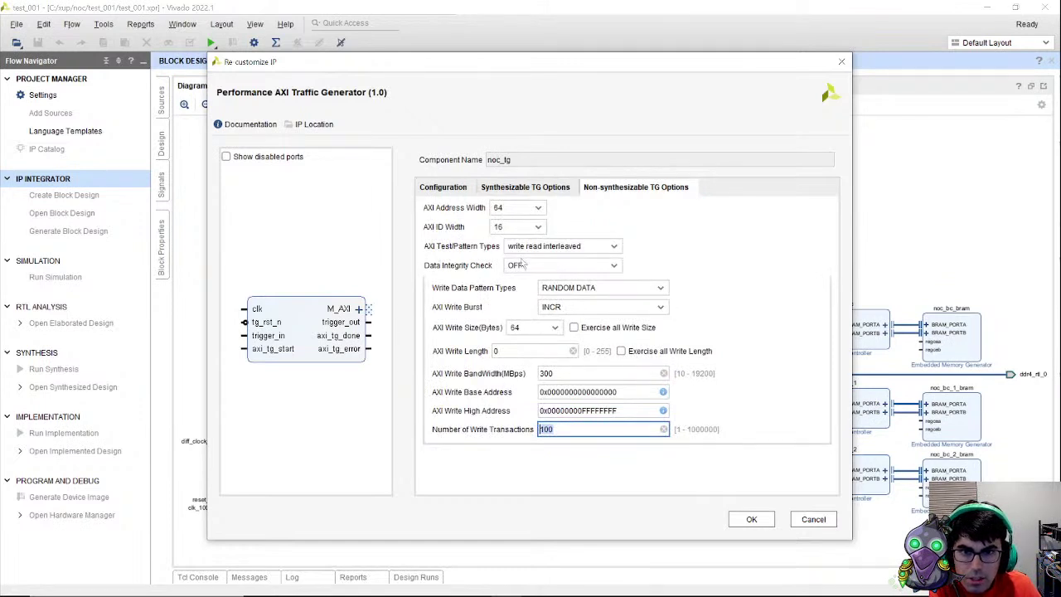
click(570, 267)
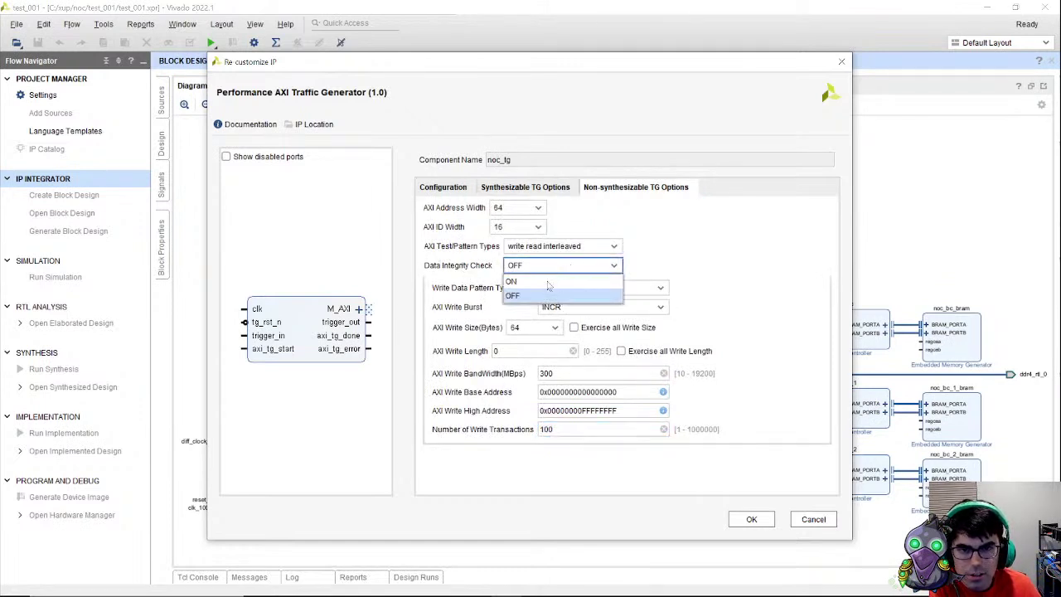
click(452, 235)
click(449, 189)
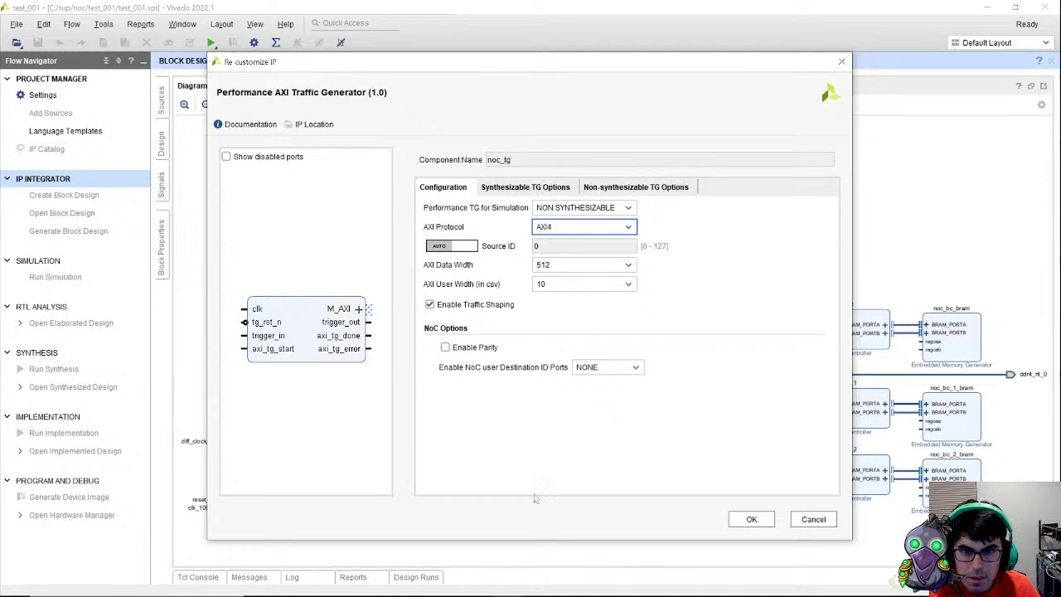
click(751, 519)
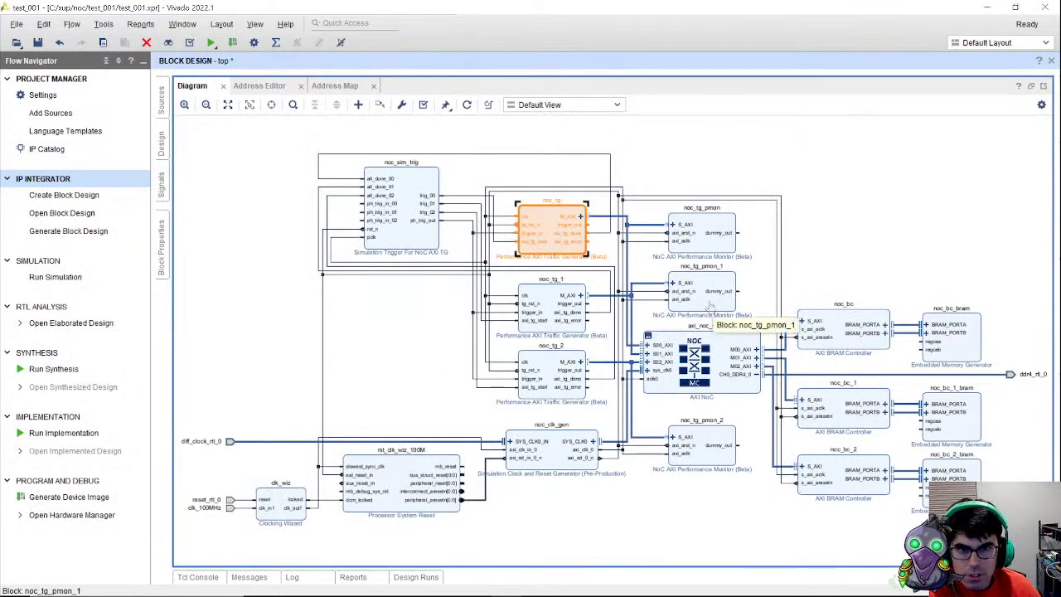
Step: Review noc_tg's non-synthesizable write options and noc_tg_pmon_1's AXI performance monitor settings, accepting both customizations without changes
click(545, 267)
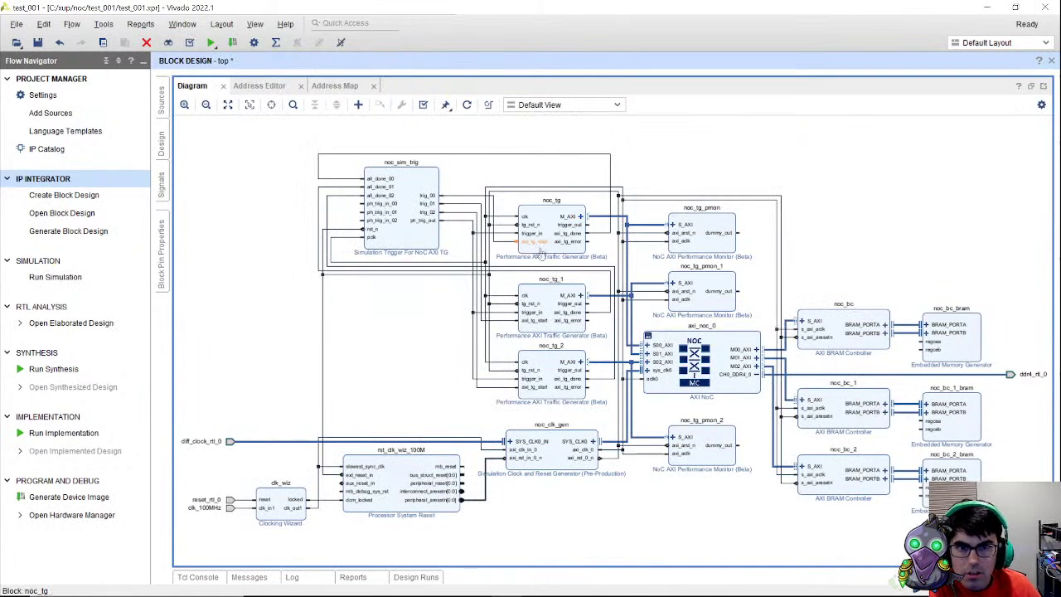
double_click(540, 254)
click(636, 187)
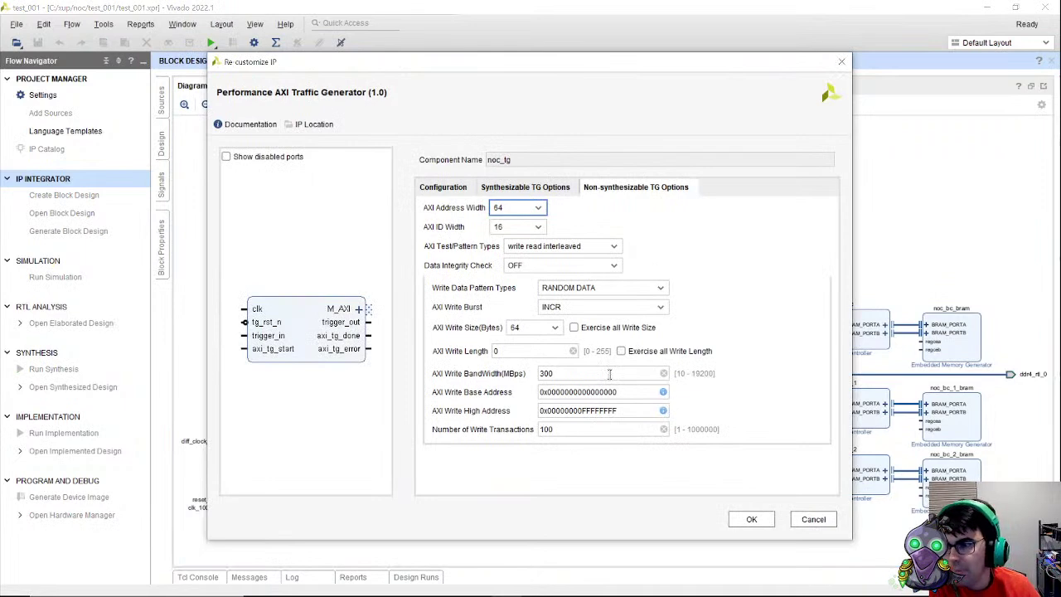
click(751, 519)
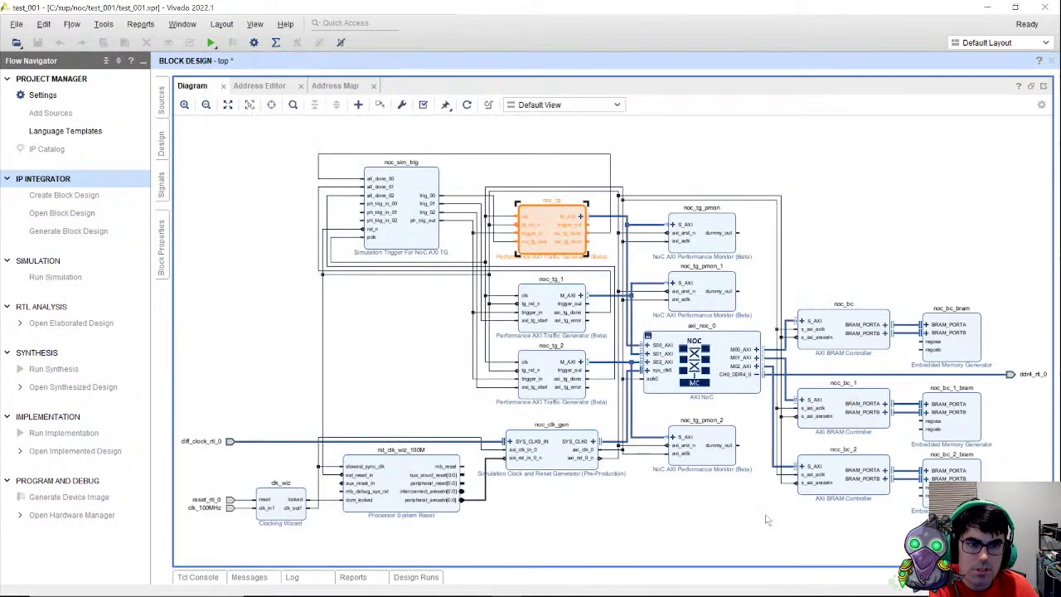
double_click(708, 308)
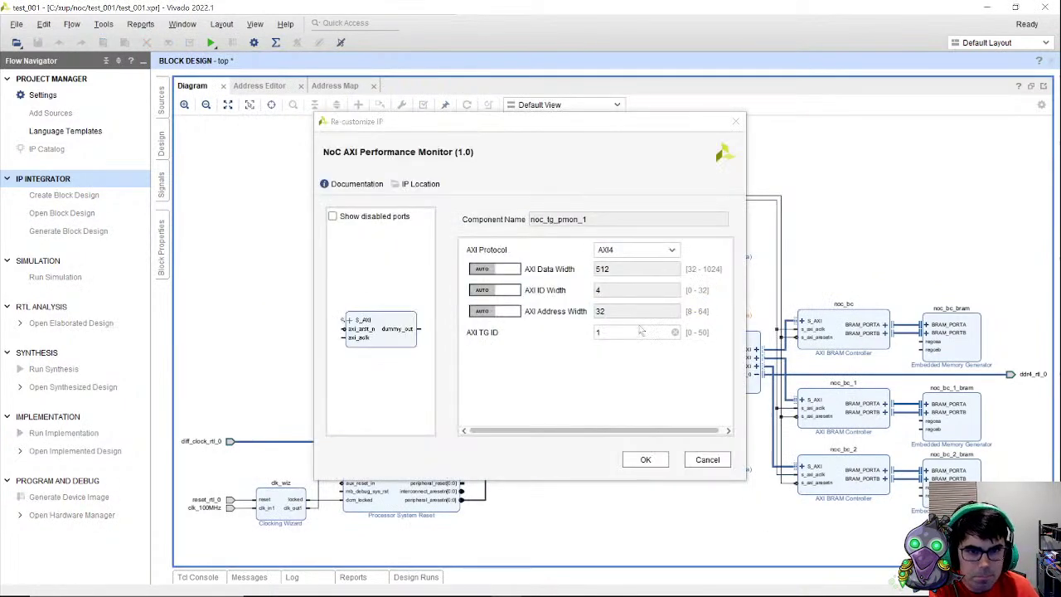
click(645, 460)
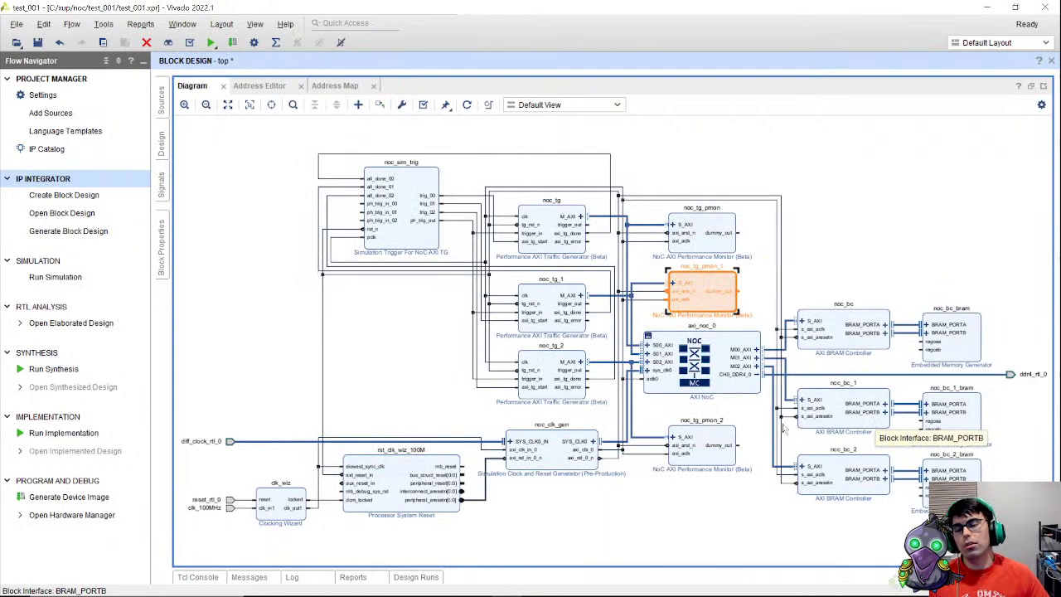
Step: Make room for the Tcl Console and validate the block design, auto-assigning its unassigned address segments
click(144, 62)
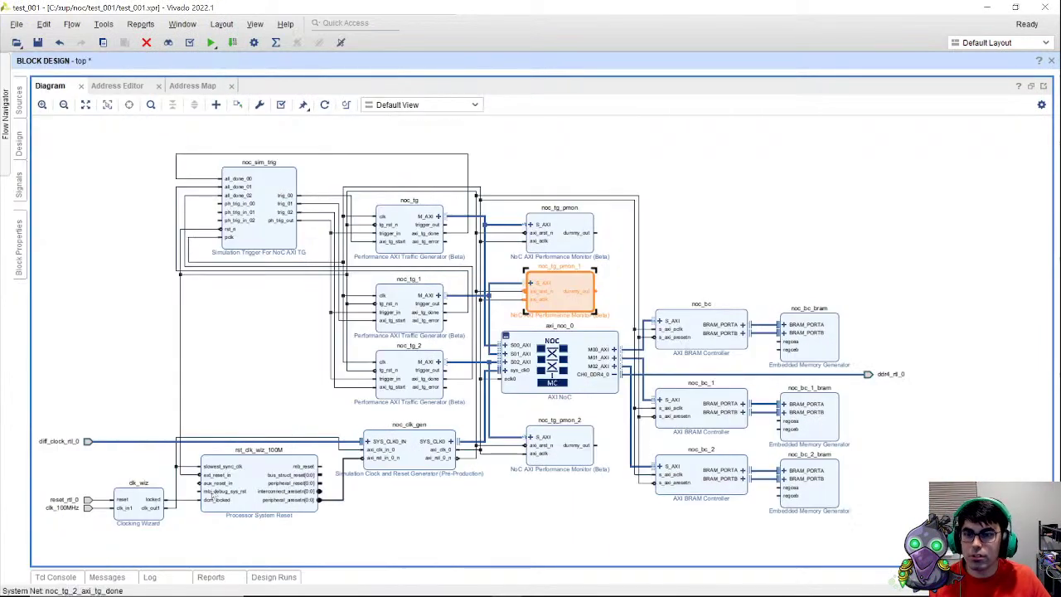
click(53, 578)
drag(285, 383, 311, 360)
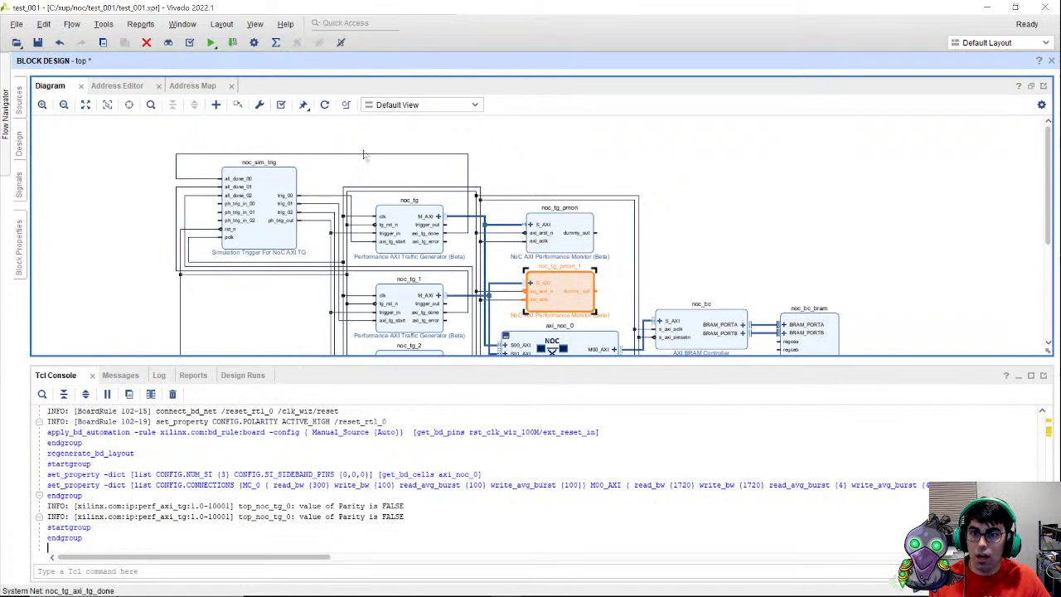
click(281, 106)
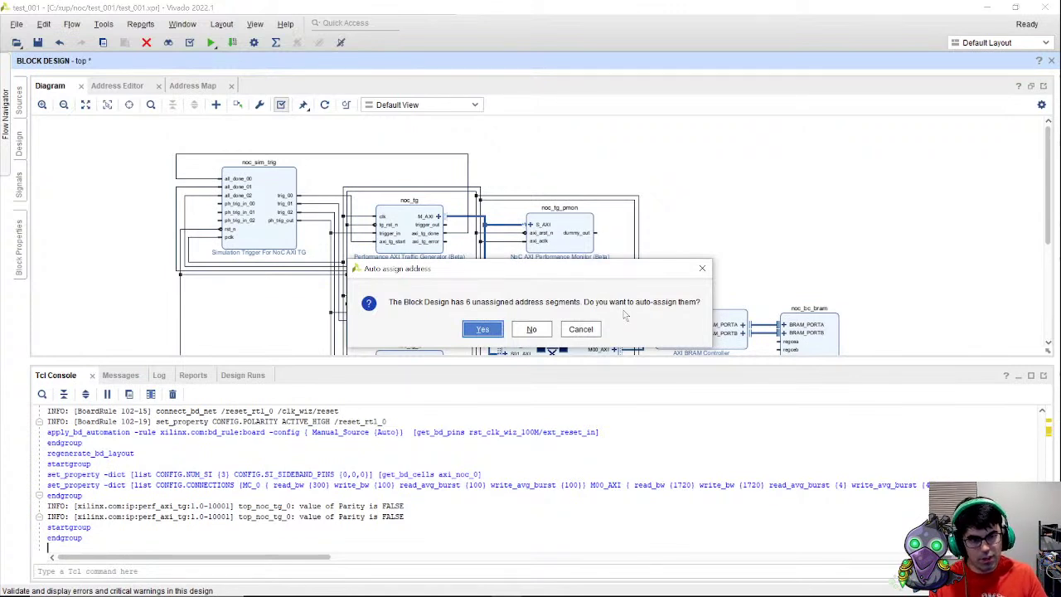
drag(589, 269, 803, 136)
click(698, 197)
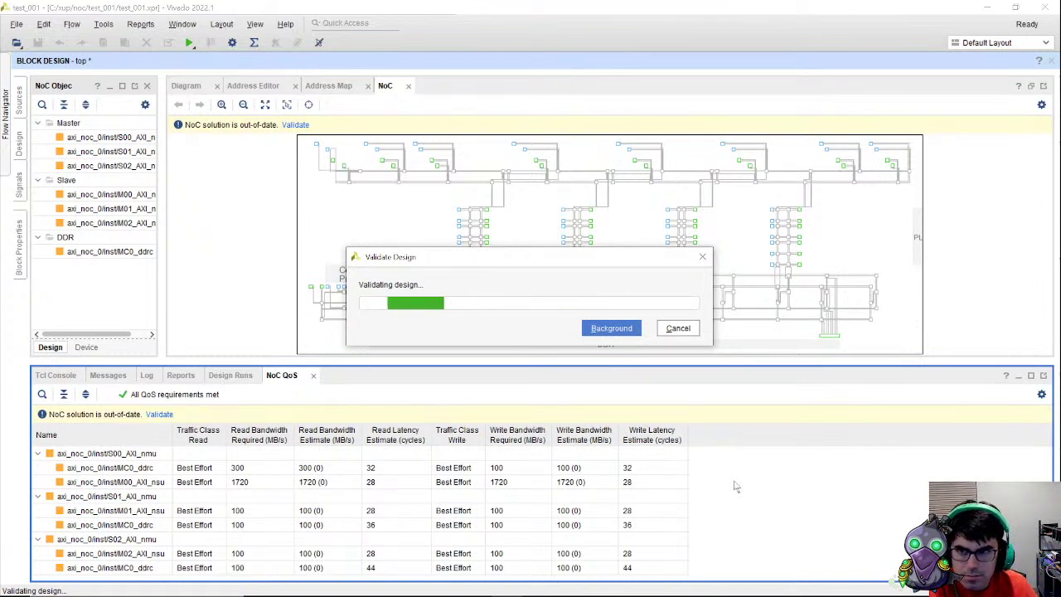
click(526, 322)
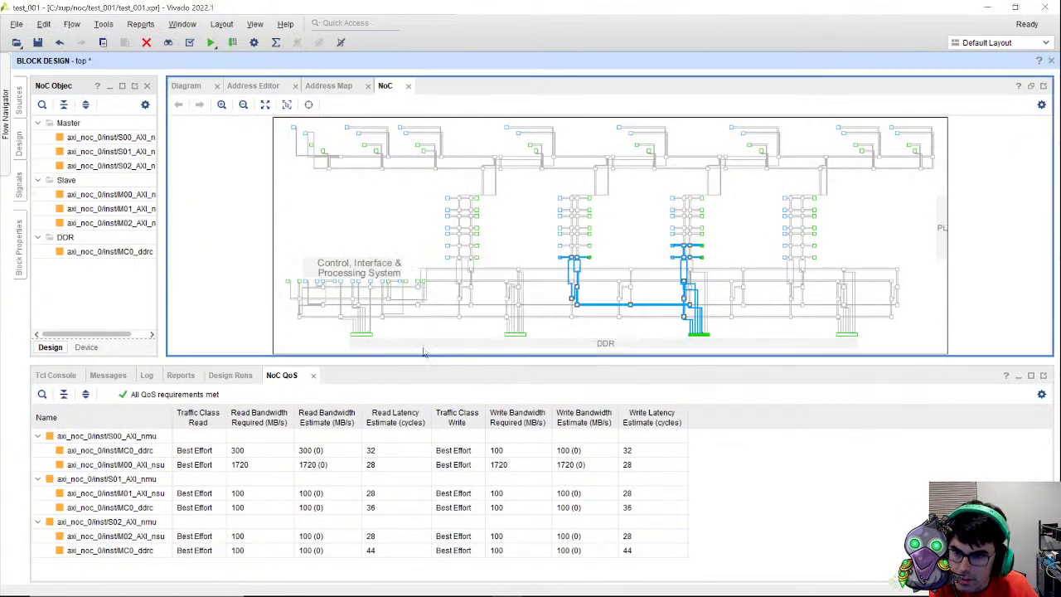
Step: Review the validation output in the Tcl Console, covering the address assignments, NoC compilation messages and bus interface property warnings
click(50, 377)
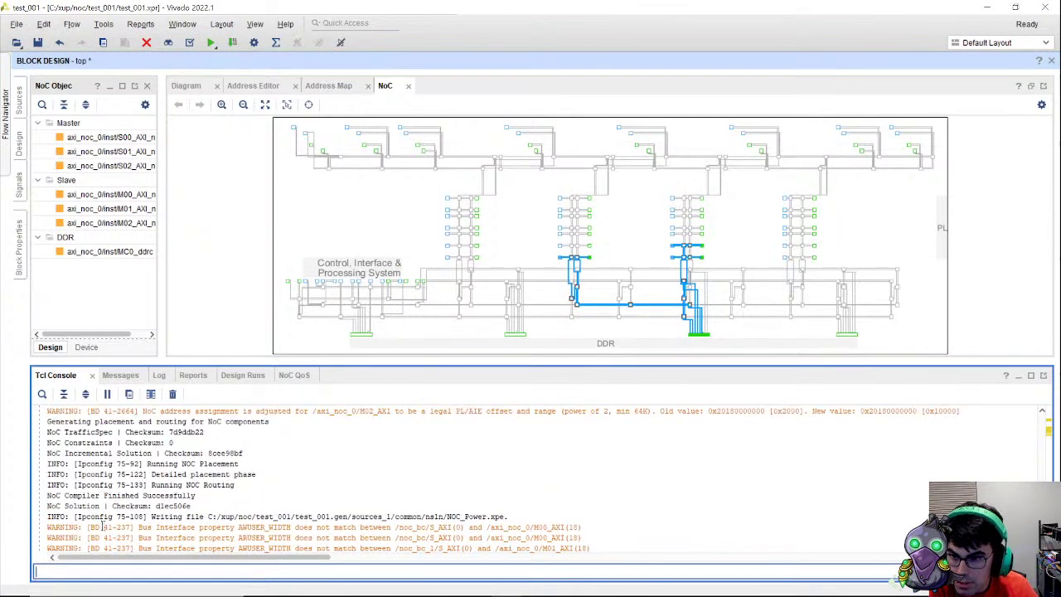
scroll(120, 507, up, 5)
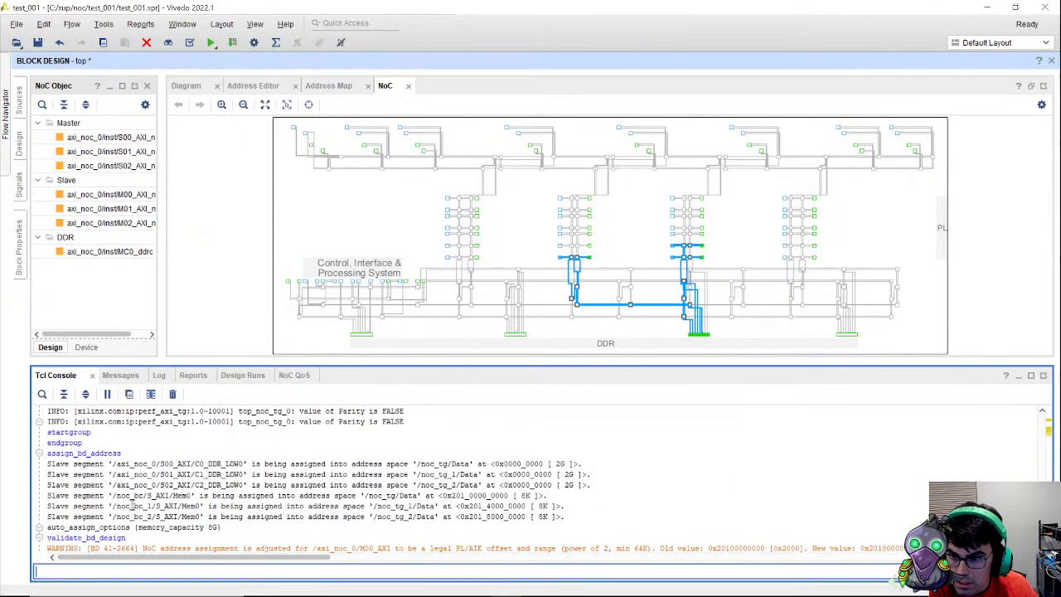
scroll(132, 507, down, 8)
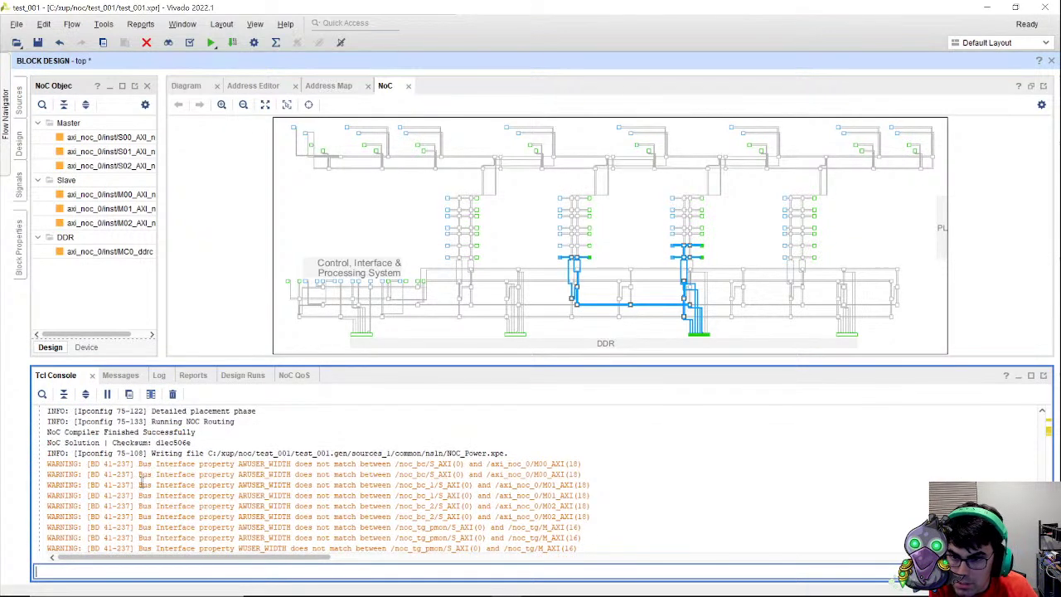
scroll(149, 481, up, 2)
drag(150, 475, 33, 452)
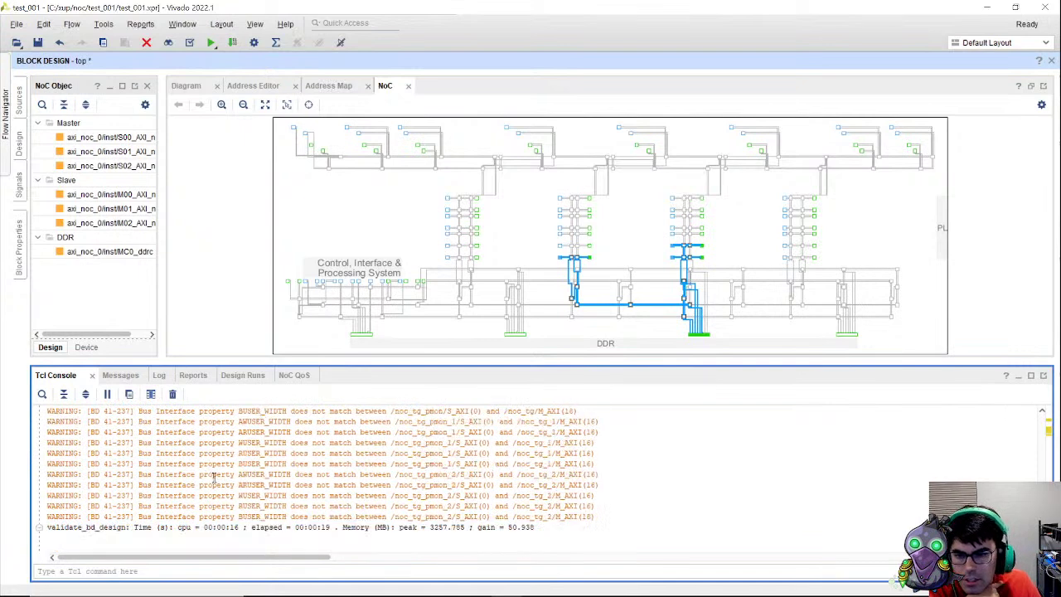
scroll(260, 545, up, 5)
scroll(267, 535, down, 2)
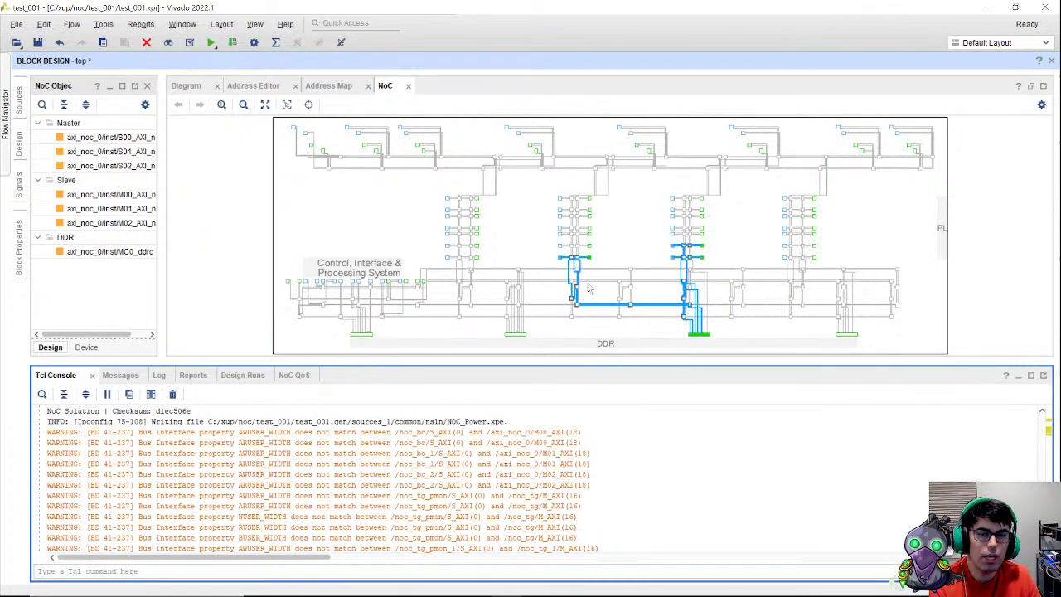
Step: Maximize the NoC view and inspect the master and slave sites along the upper horizontal NoC and a vertical column
double_click(396, 85)
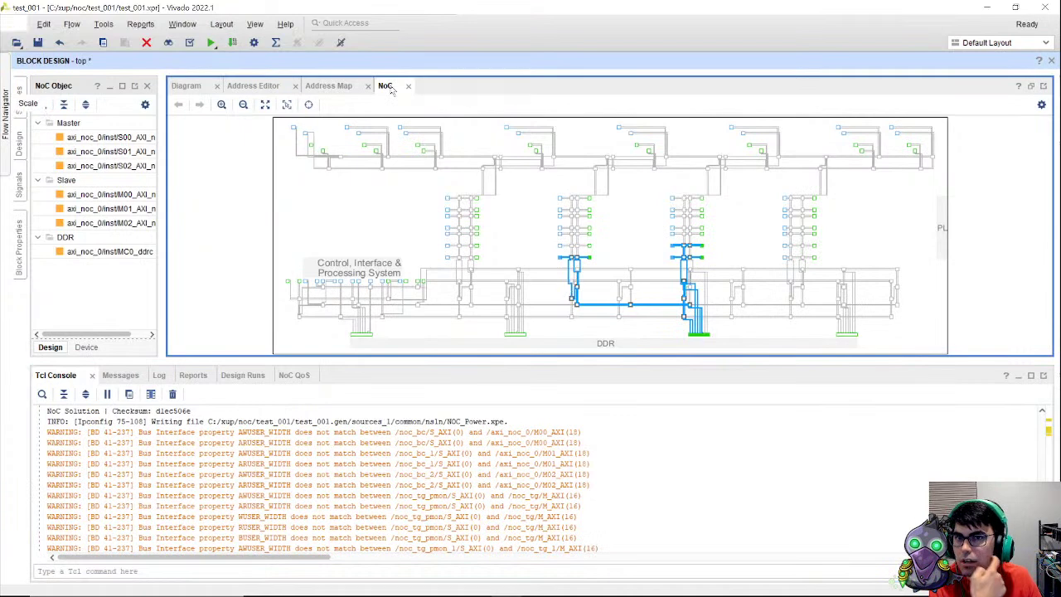
double_click(495, 86)
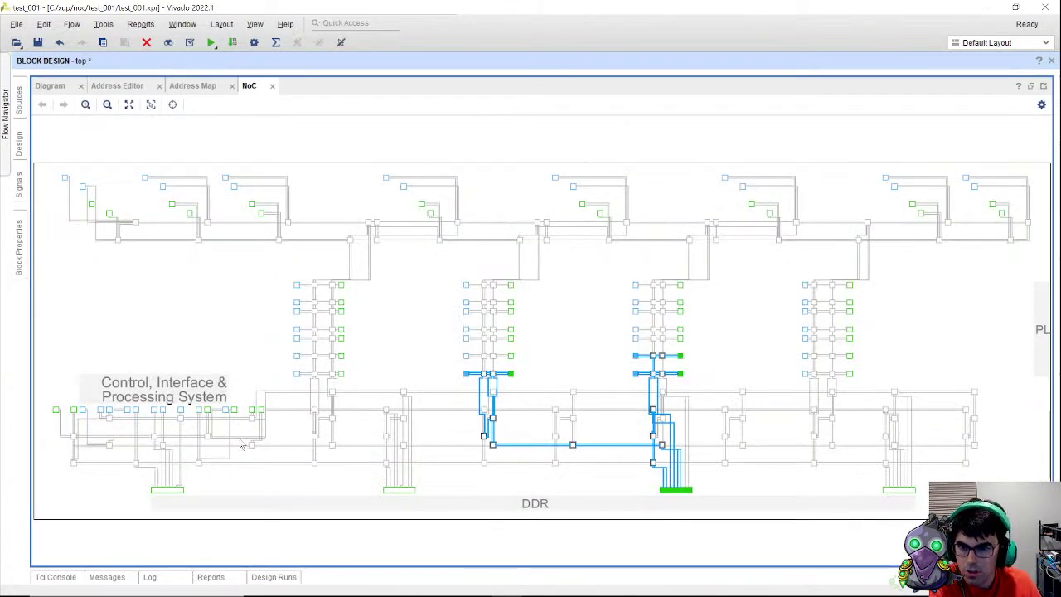
click(64, 178)
click(109, 214)
click(145, 177)
click(168, 187)
click(170, 204)
click(331, 323)
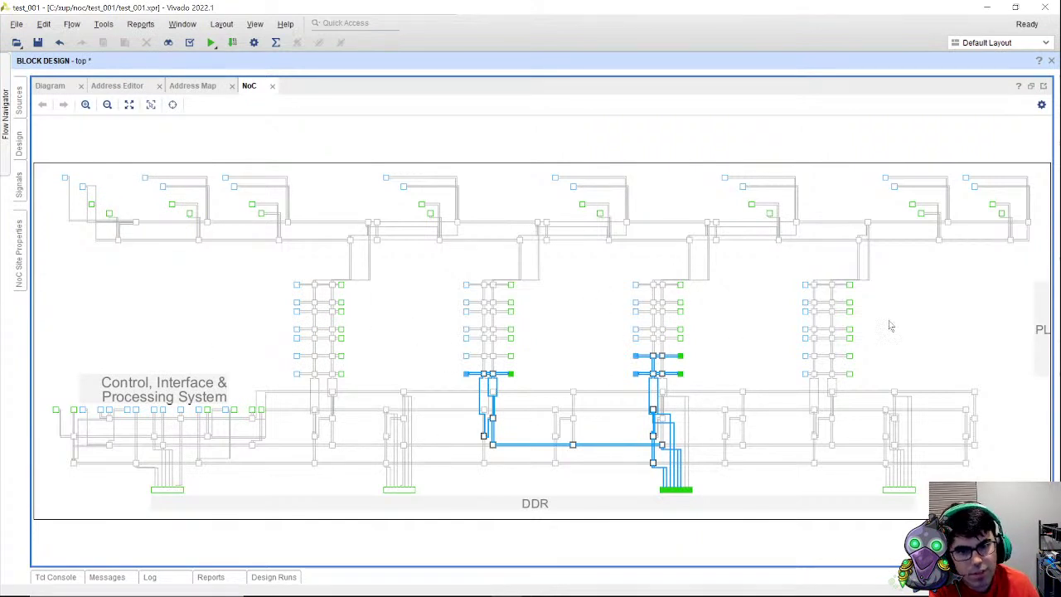
Step: Inspect the unused DDR memory controller sites along the lower edge of the NoC layout
click(904, 490)
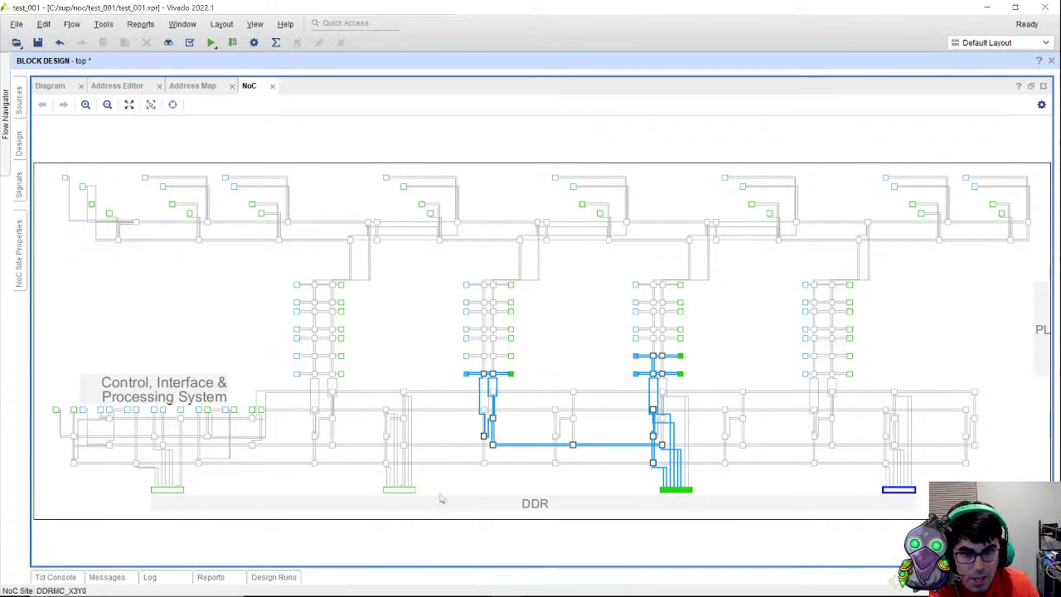
click(390, 490)
click(171, 491)
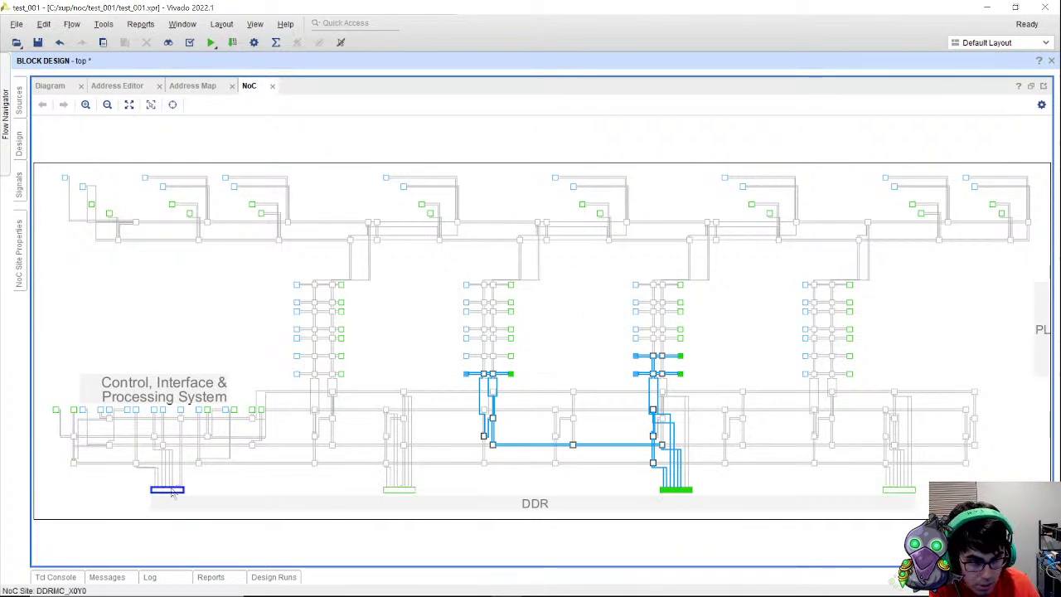
Step: Inspect the individual NoC master and slave sites in the Control, Interface & Processing System area
click(207, 462)
click(252, 410)
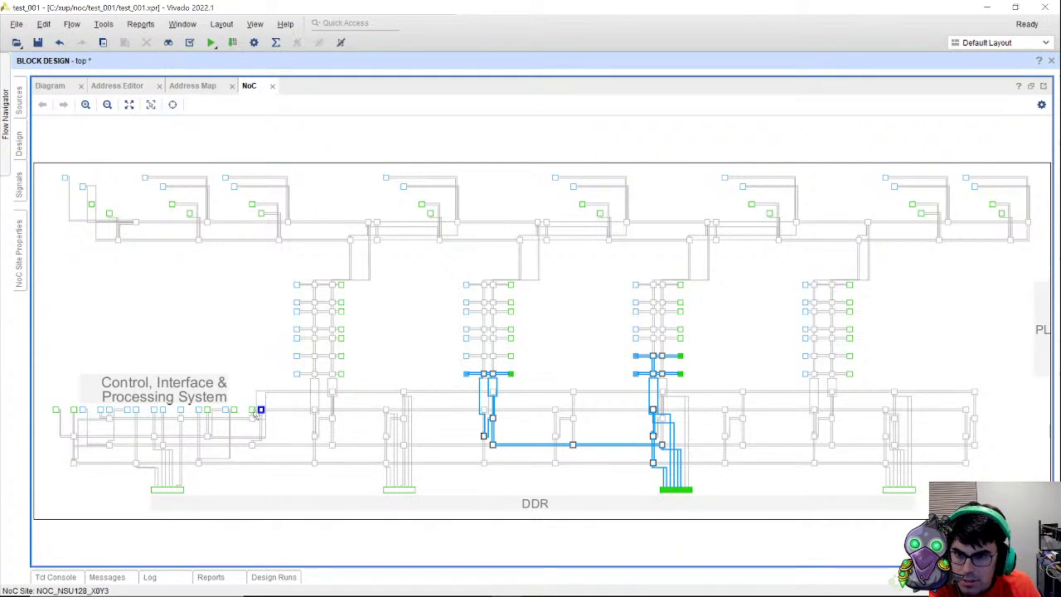
click(233, 410)
click(225, 410)
click(207, 410)
click(180, 410)
click(116, 419)
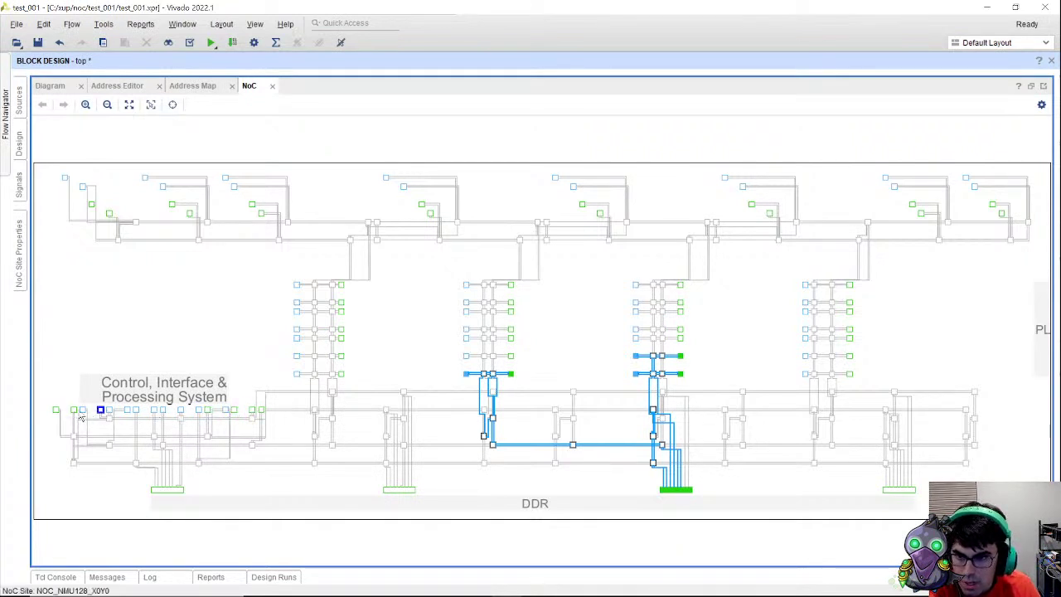
click(73, 410)
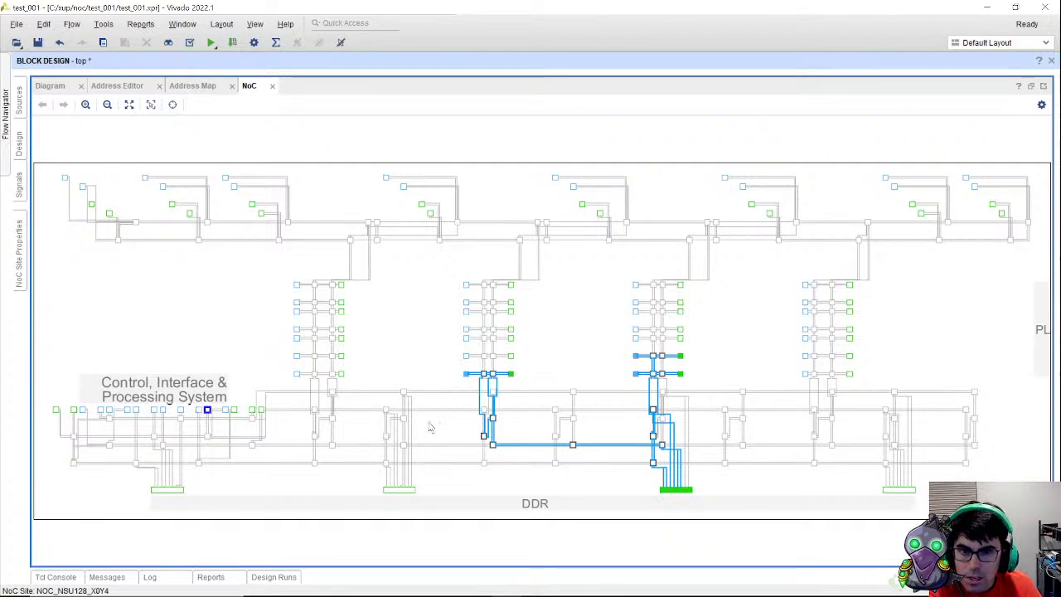
Step: Inspect the DDR memory controller and PL-side NoC sites used by the routed paths, and return to the block diagram
click(679, 491)
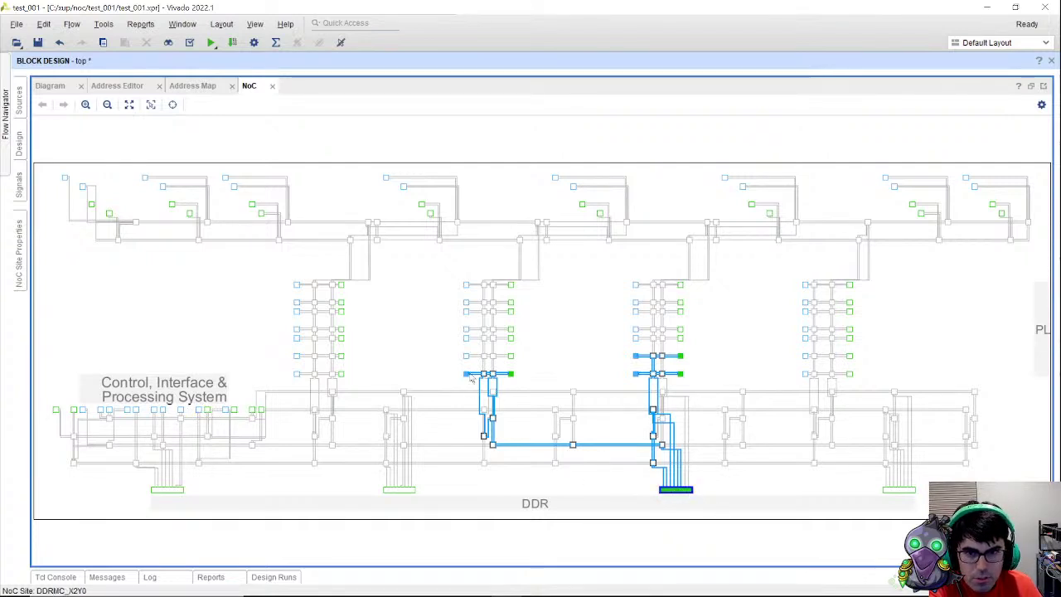
click(636, 356)
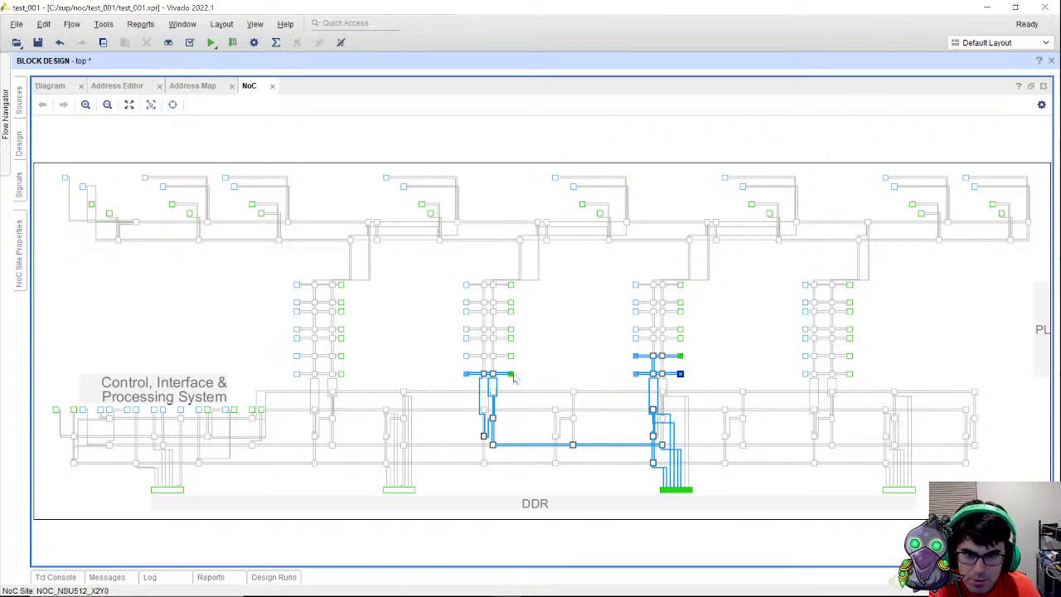
click(51, 86)
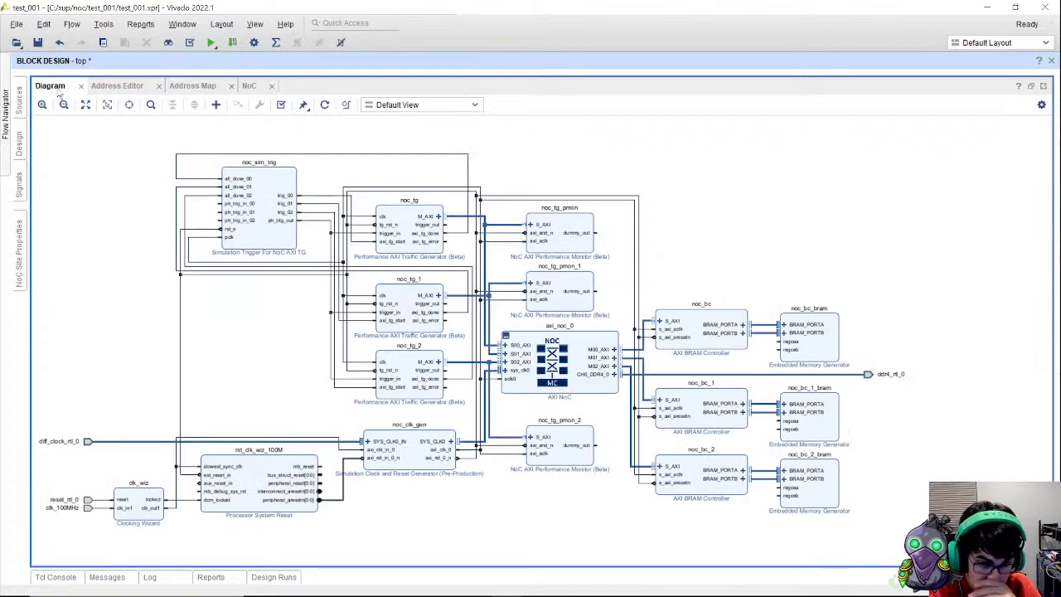
Step: Review the assigned base addresses and ranges of the DDR and BRAM controller segments for noc_tg, noc_tg_1 and noc_tg_2
click(118, 86)
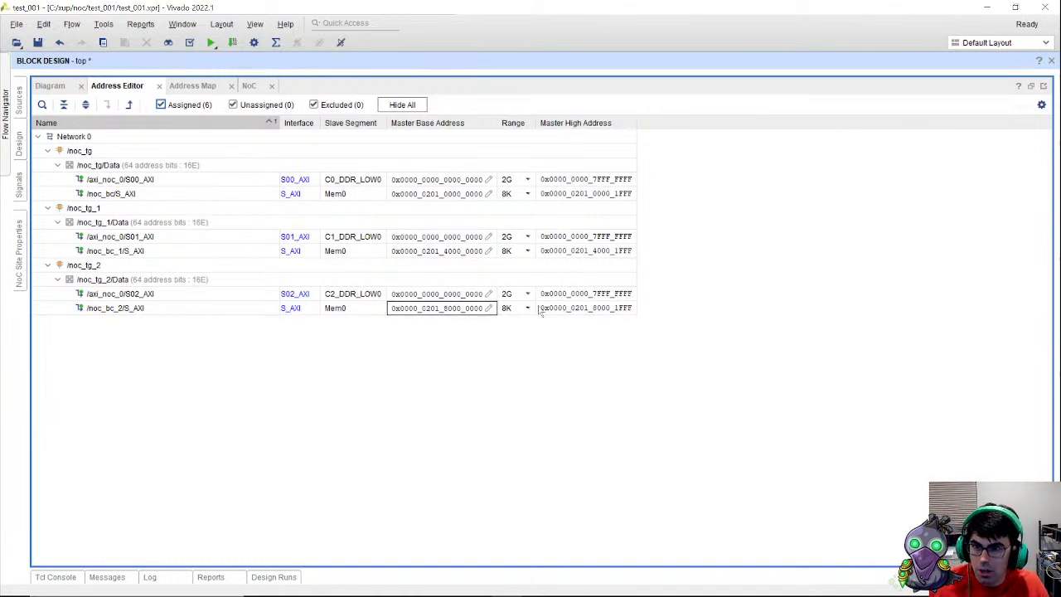
click(579, 297)
click(443, 179)
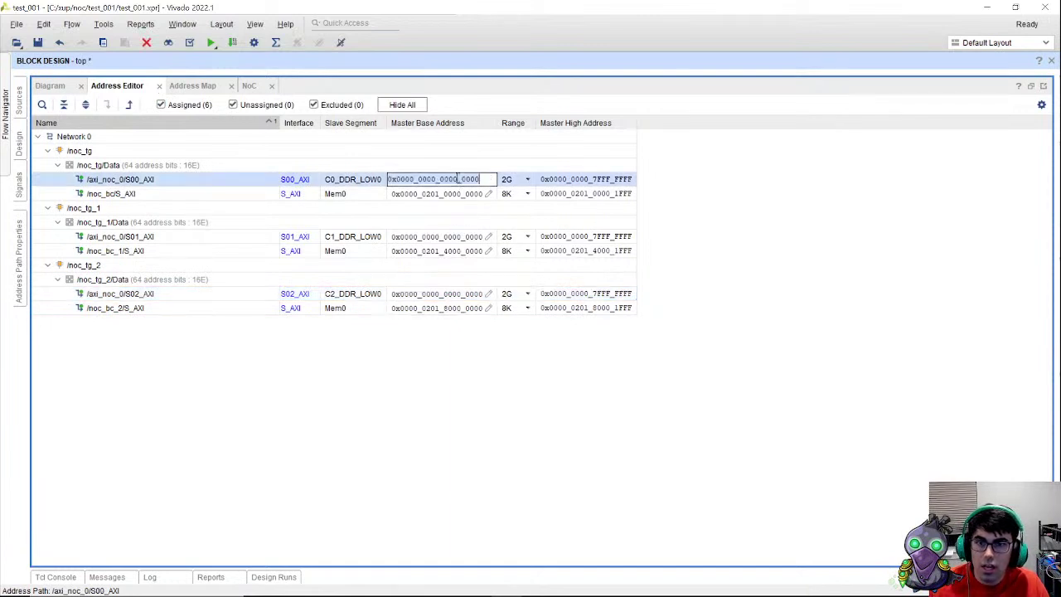
click(459, 239)
click(37, 137)
click(86, 105)
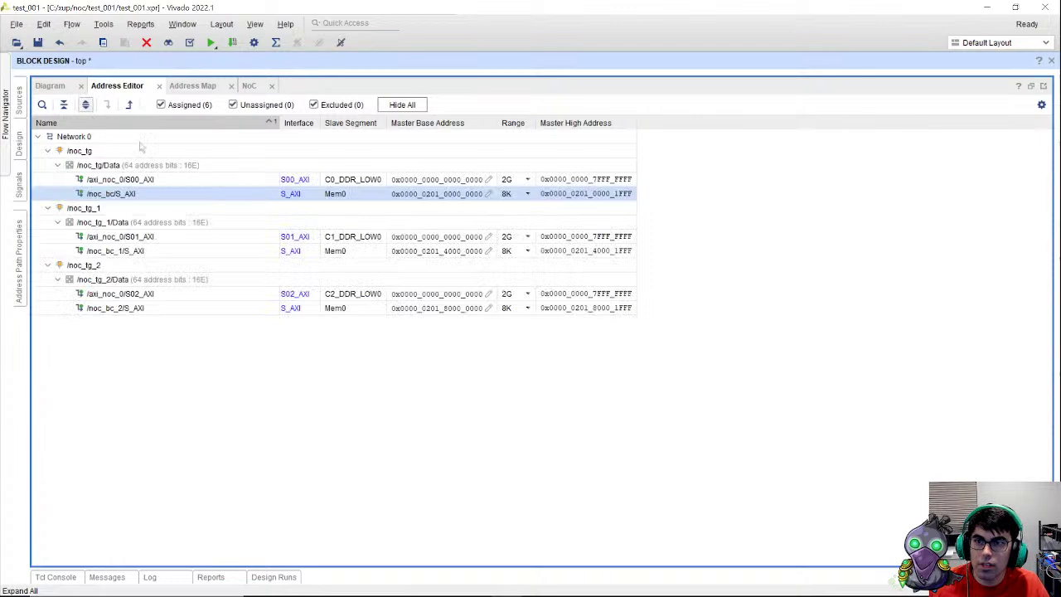
click(431, 250)
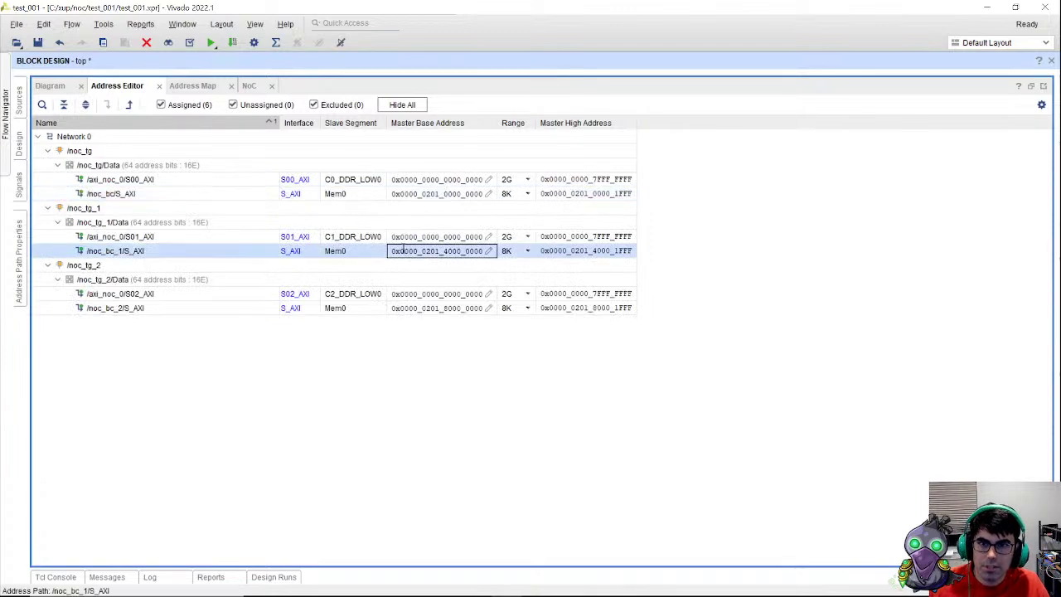
click(435, 307)
Step: Check the AXI write base and high addresses in noc_tg's non-synthesizable options, and accept the customization without changes
click(50, 86)
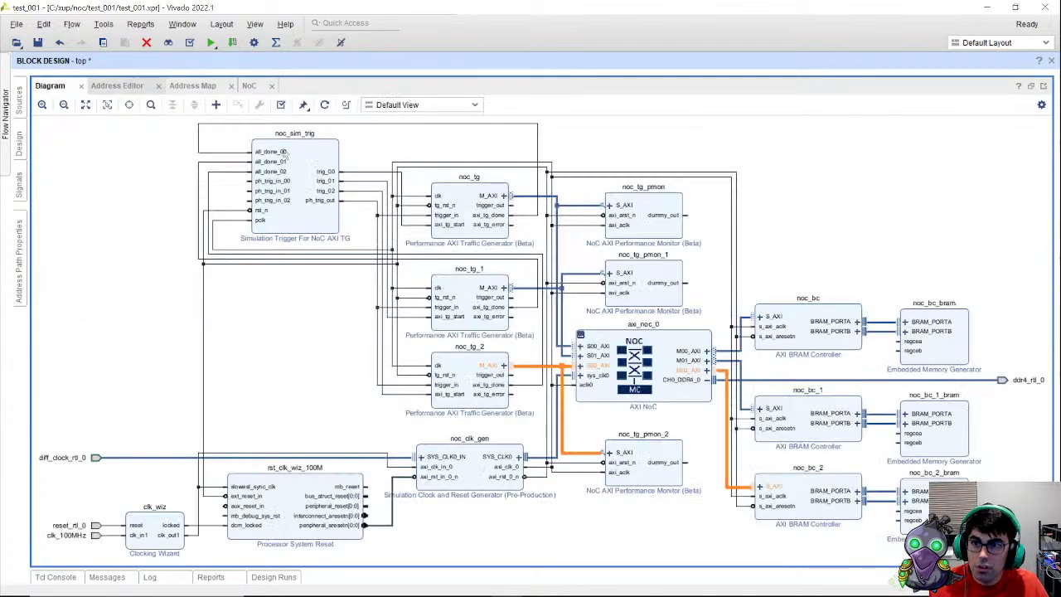
double_click(493, 238)
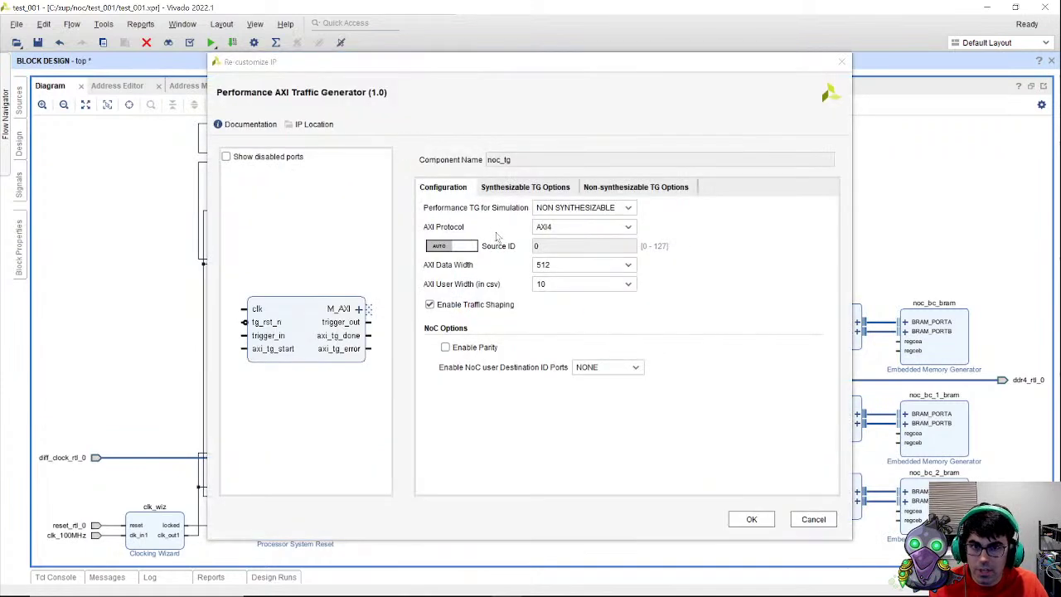
click(630, 189)
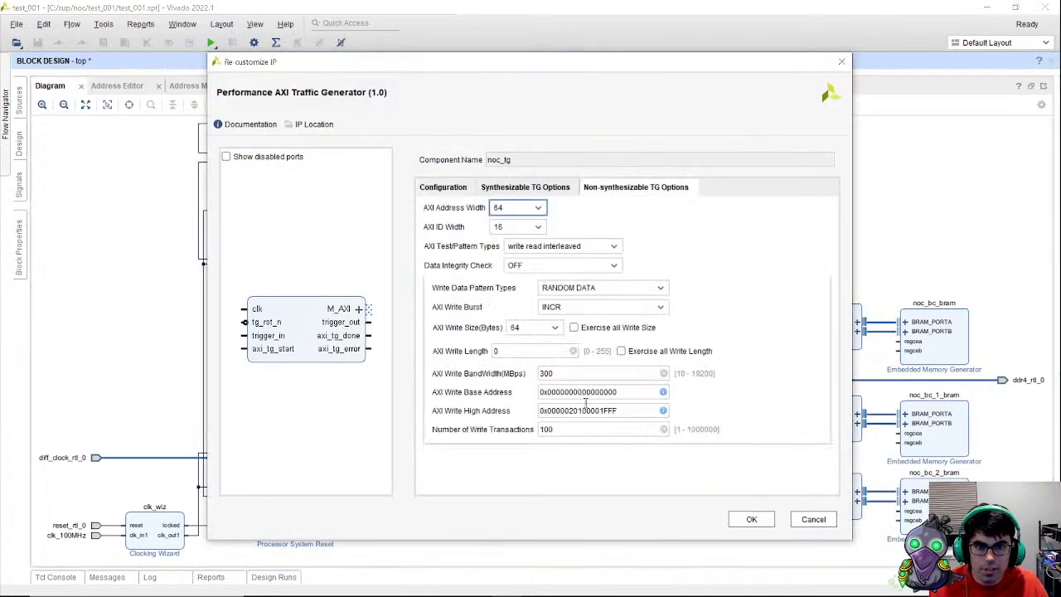
drag(570, 392, 616, 411)
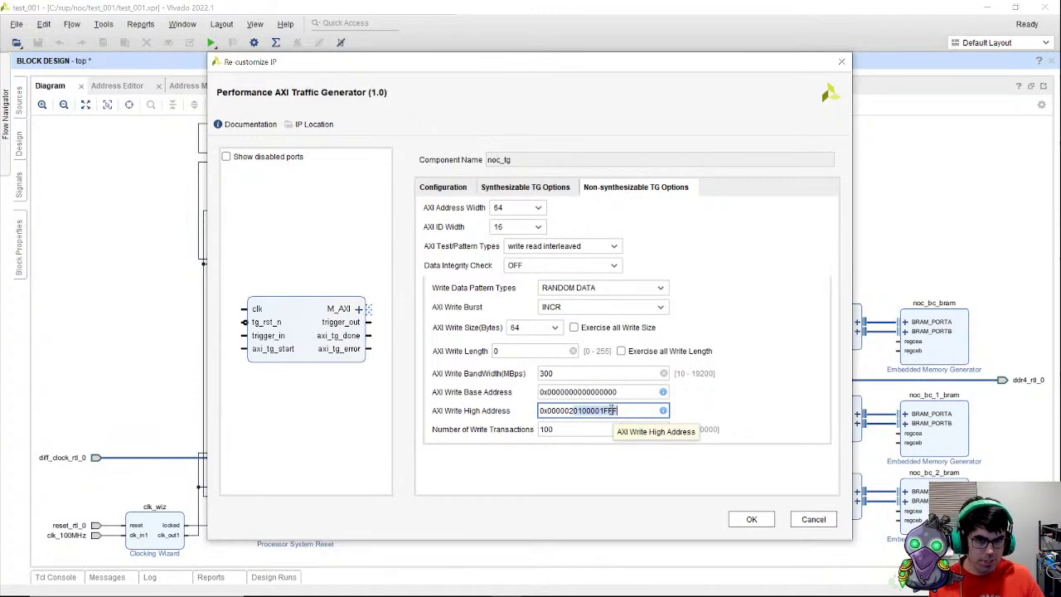
click(751, 520)
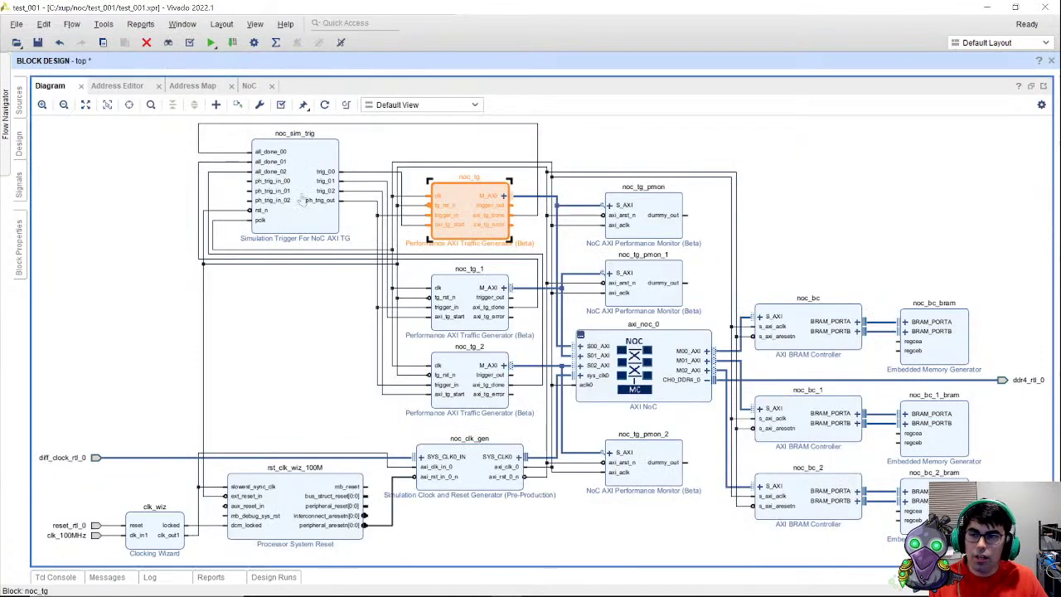
click(10, 145)
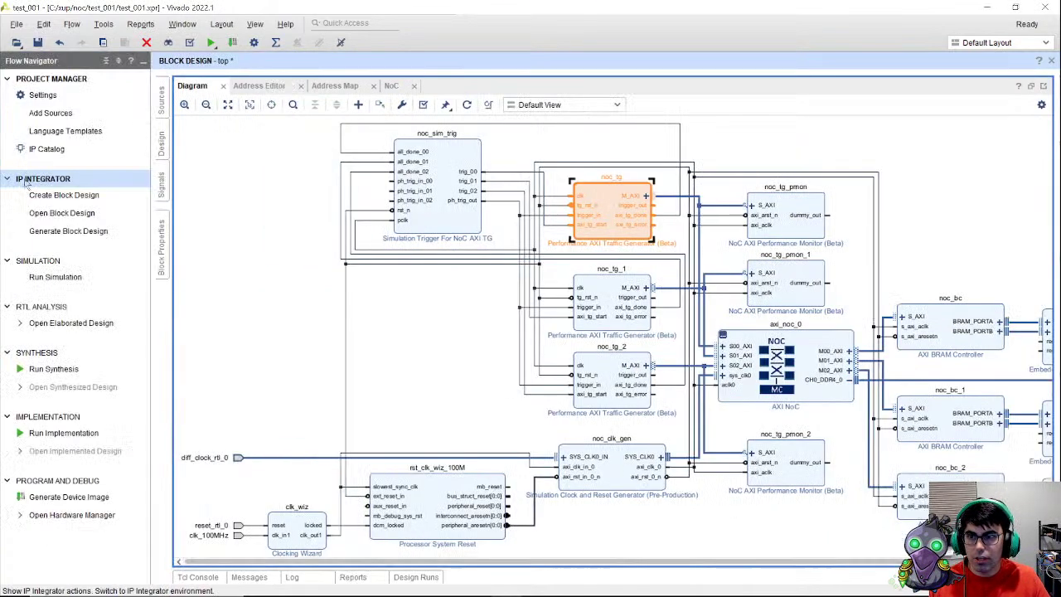
click(71, 279)
click(169, 292)
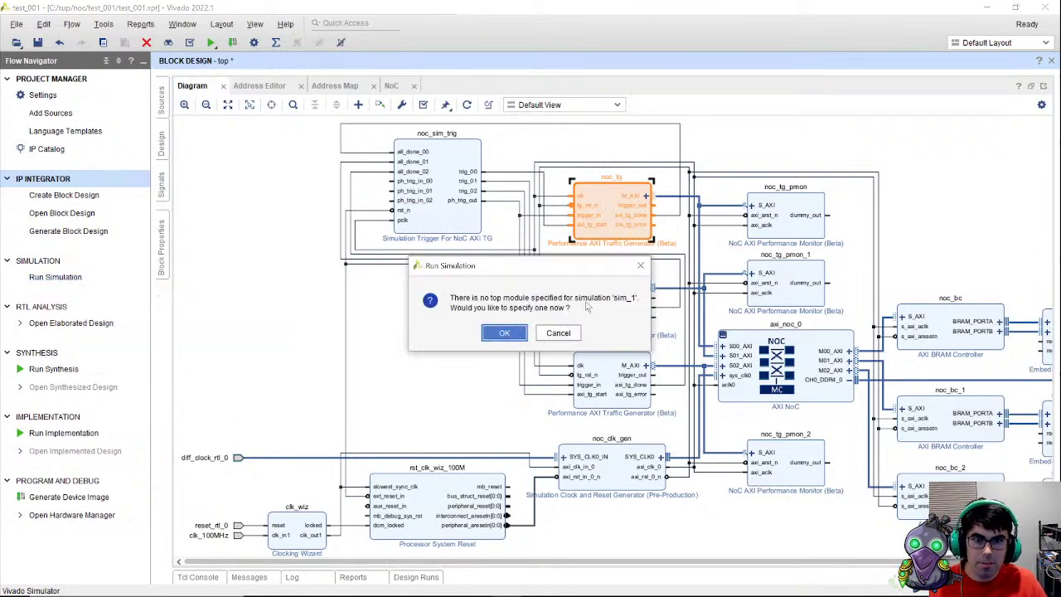
click(558, 332)
Step: Save the block design and create an HDL wrapper for top, letting Vivado manage and auto-update it
click(259, 196)
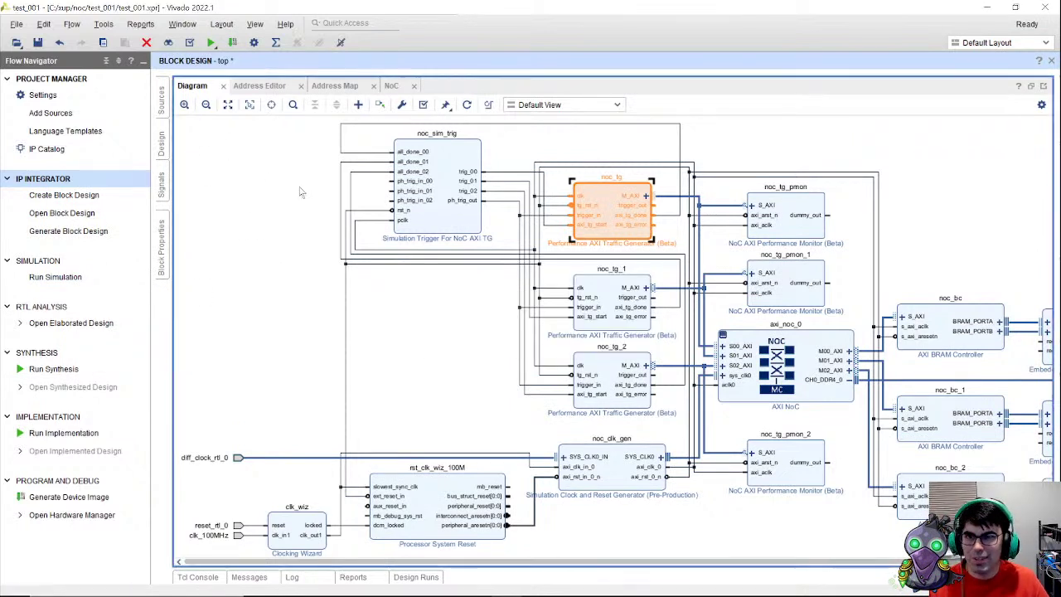
key(ctrl+s)
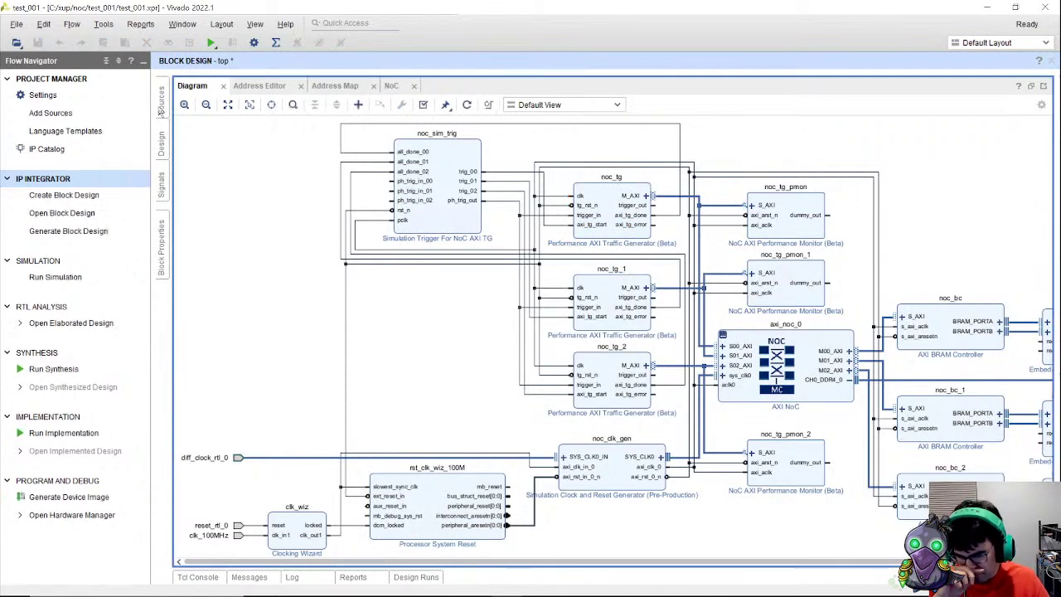
click(162, 108)
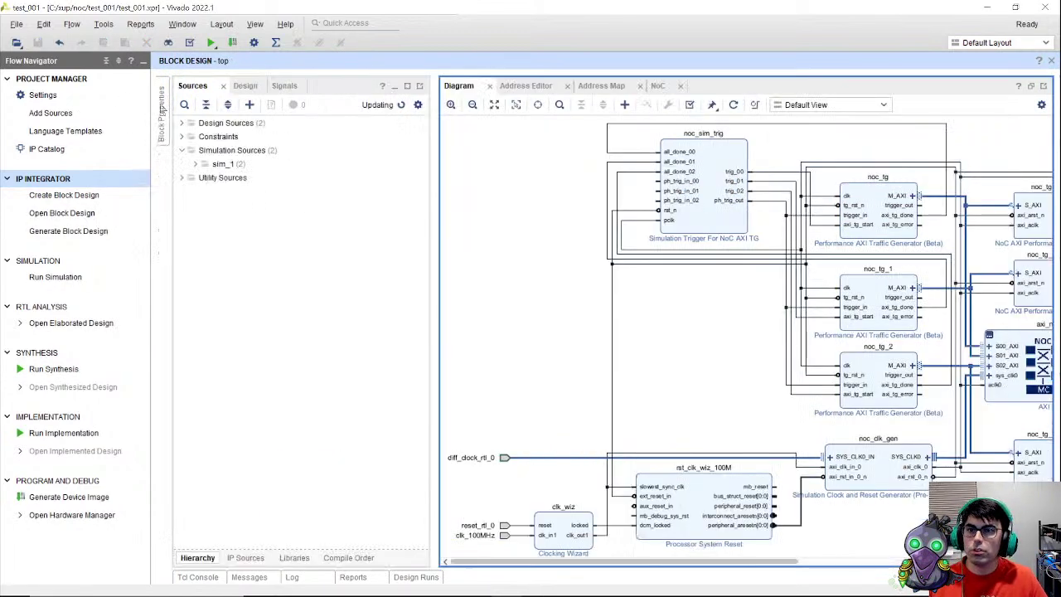
click(182, 123)
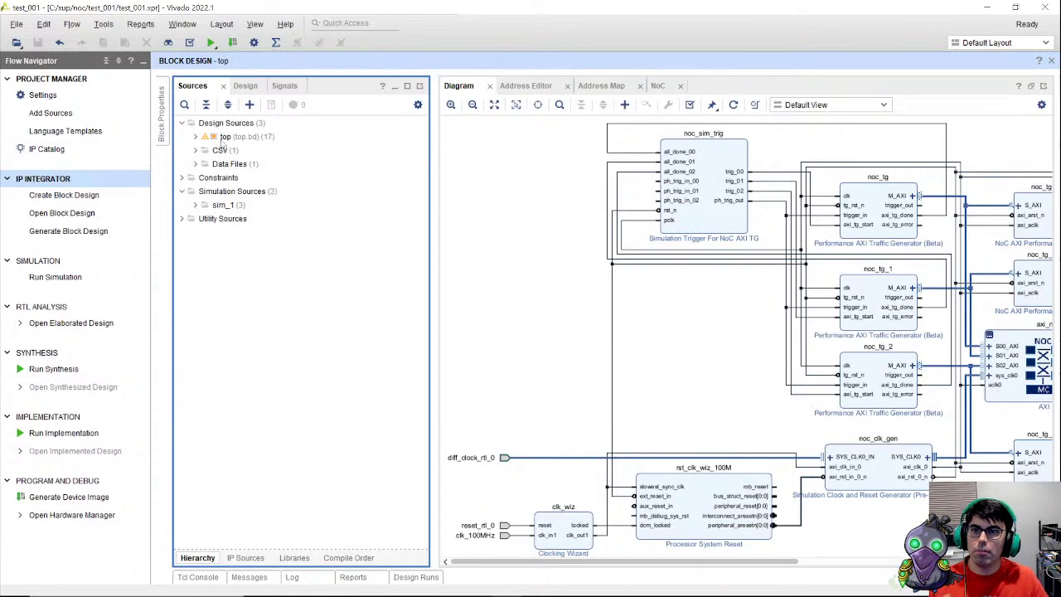
right_click(222, 139)
click(306, 184)
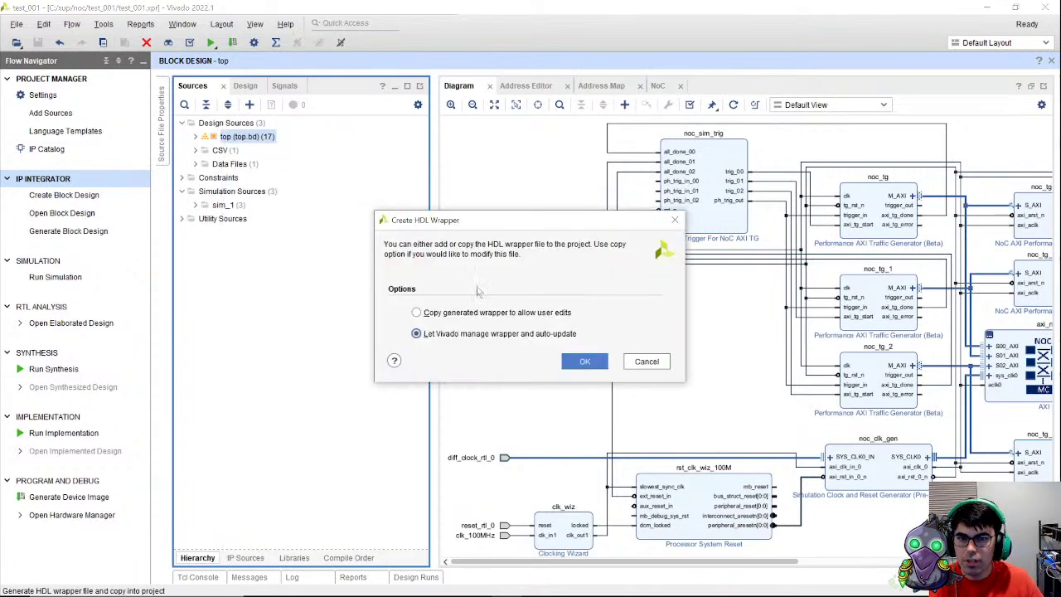
click(586, 362)
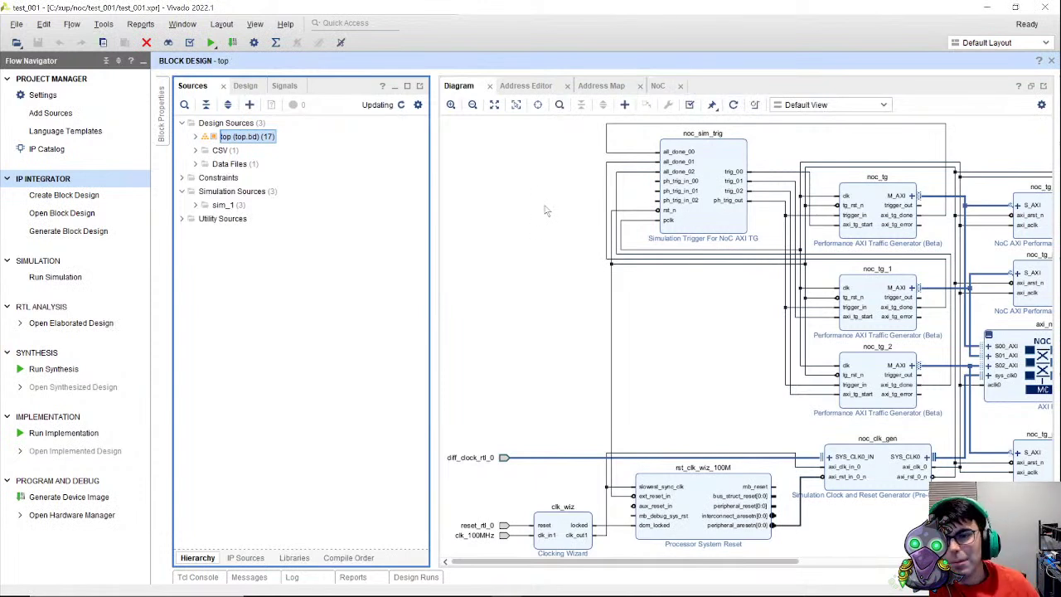
Step: Check the CSV and data files among the design sources, and run the behavioral simulation of top_wrapper
click(195, 150)
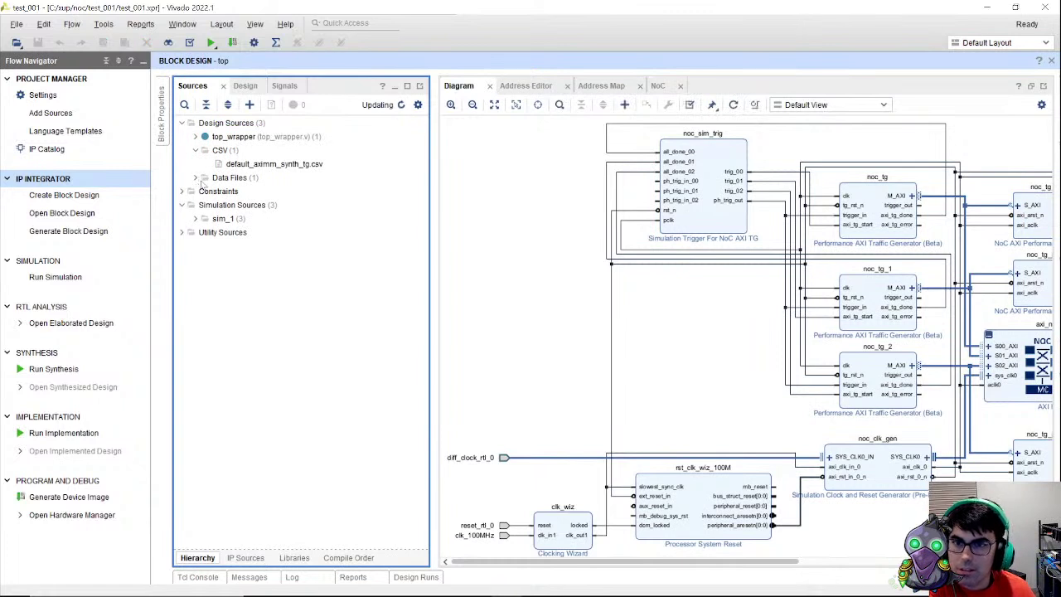
click(195, 177)
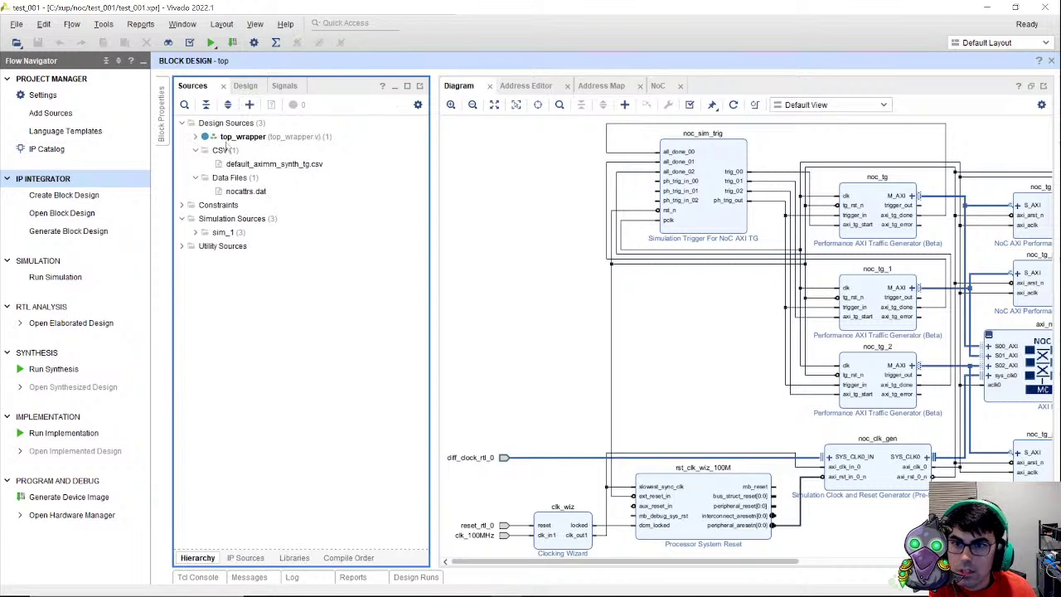
click(228, 137)
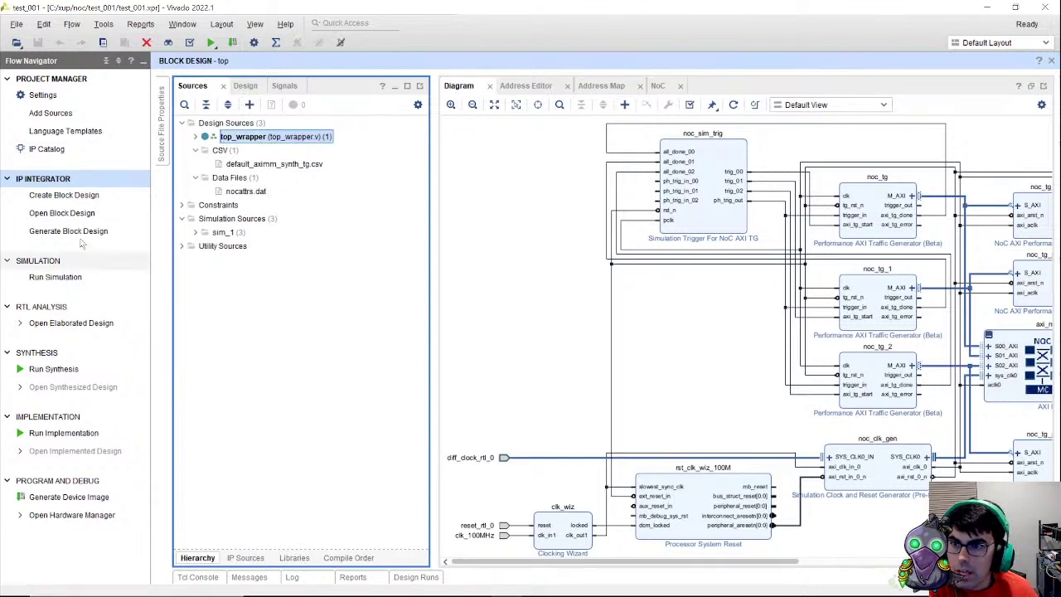
click(55, 276)
click(155, 300)
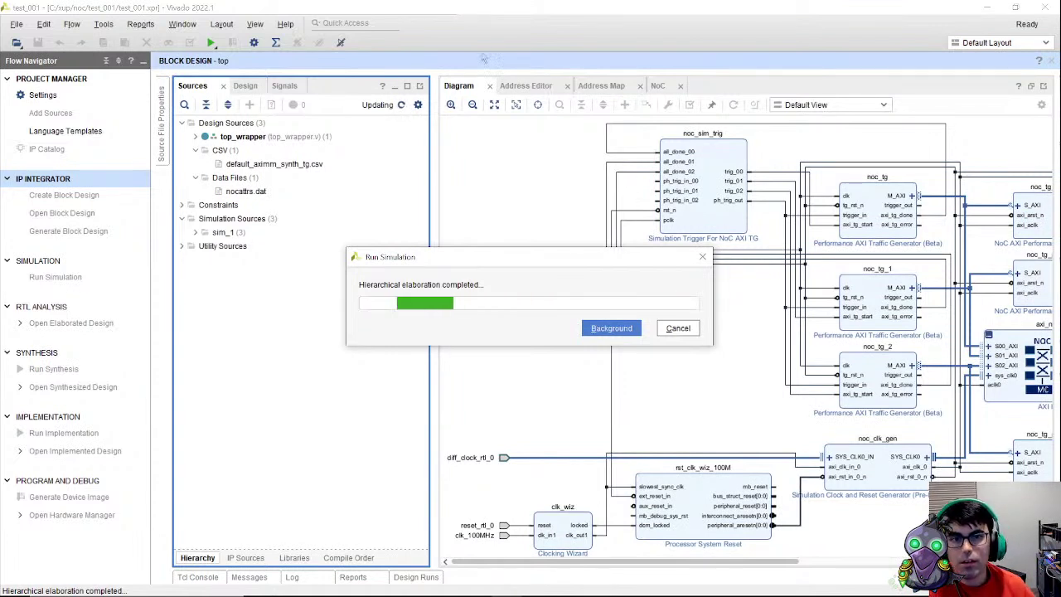
drag(435, 264, 389, 295)
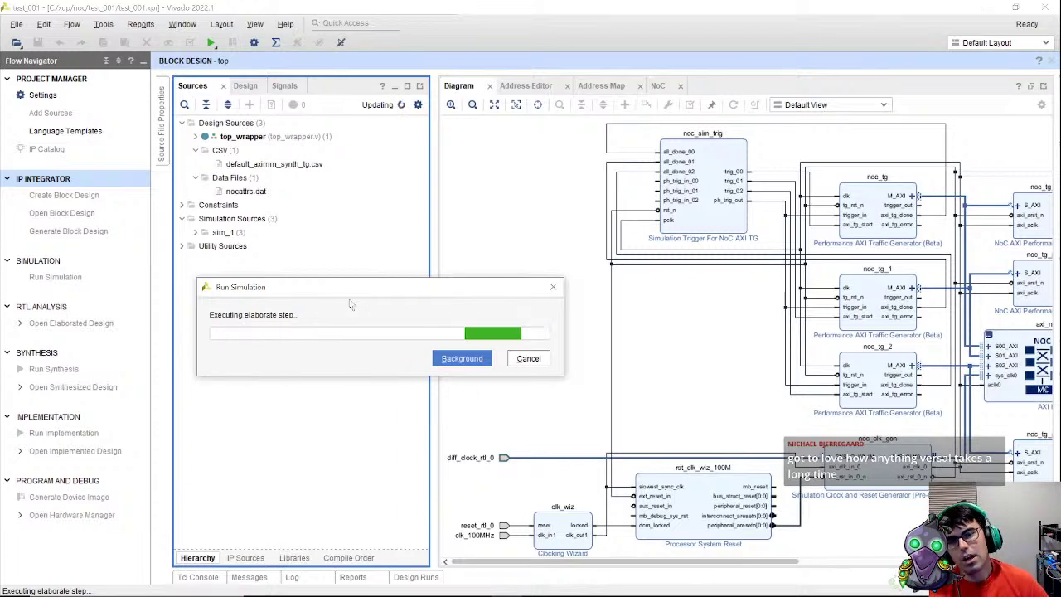
drag(420, 287, 461, 289)
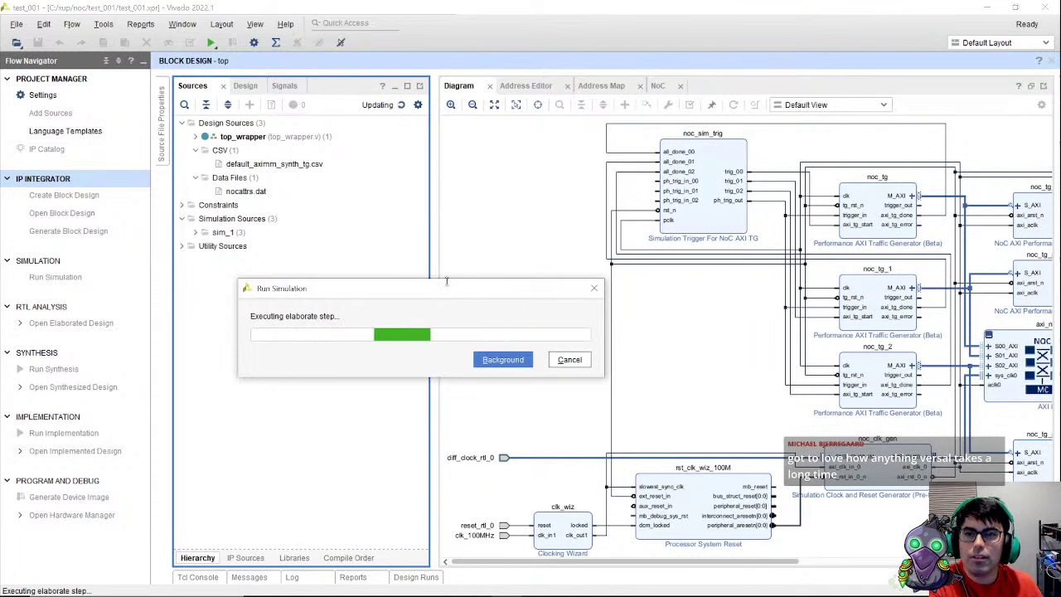
drag(423, 279, 370, 270)
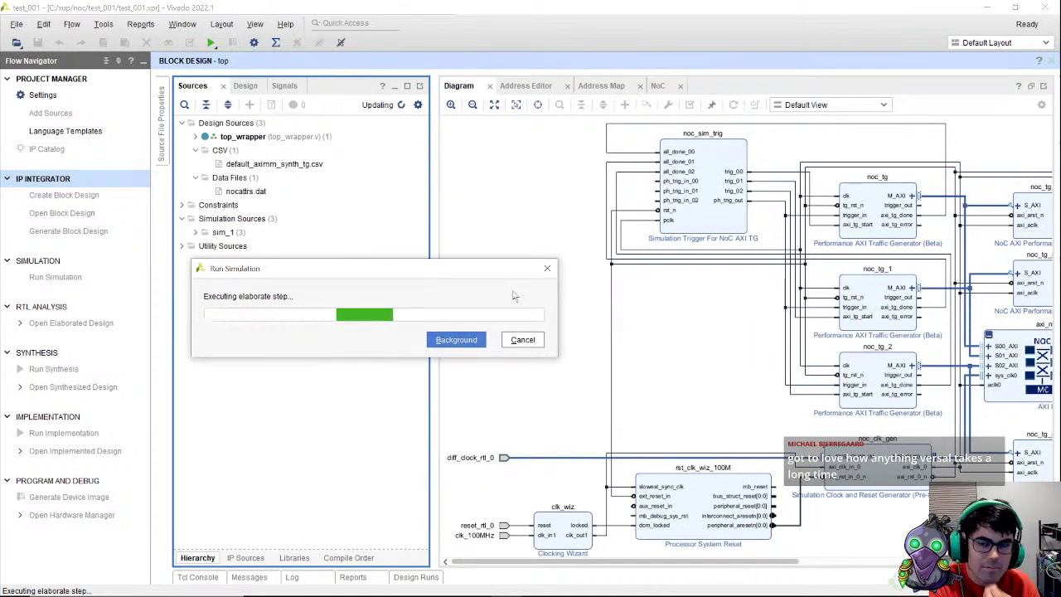
mouse_move(192, 573)
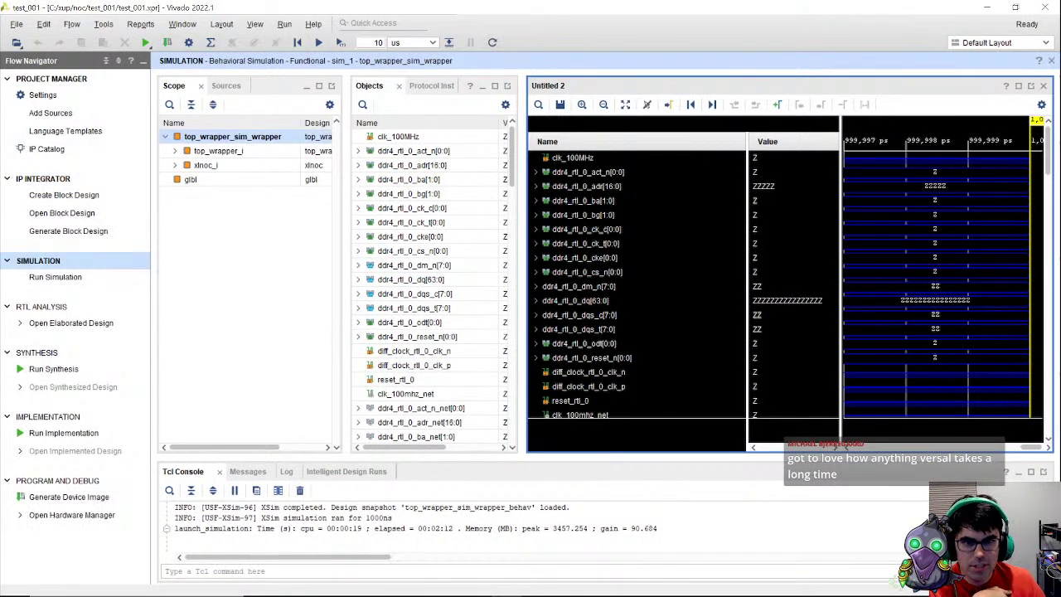
Step: Expand the simulation scope down to top_i and examine the signals of noc_bc and axi_noc_0
click(176, 152)
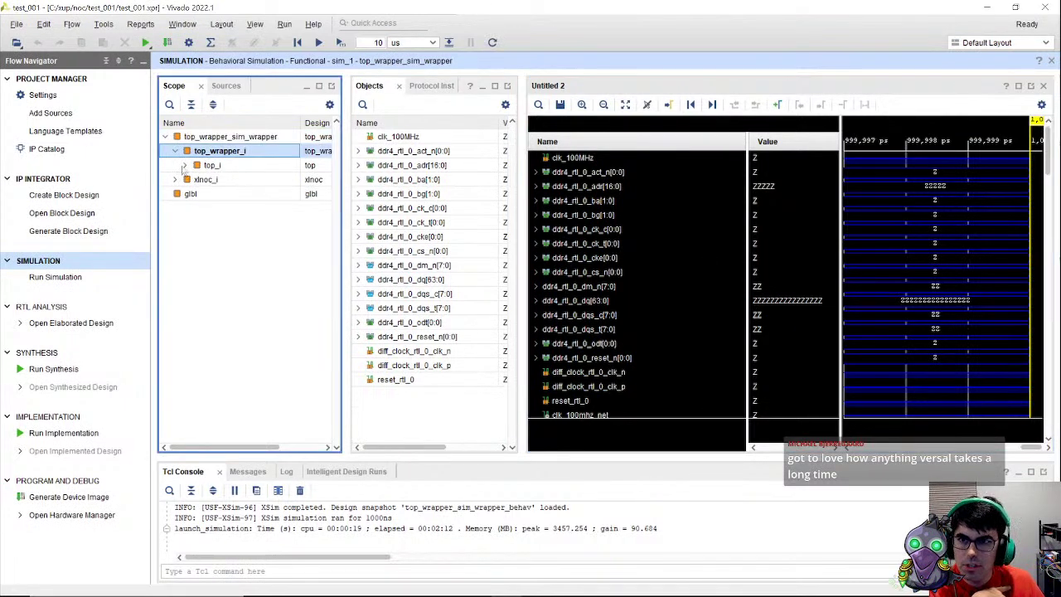
click(185, 165)
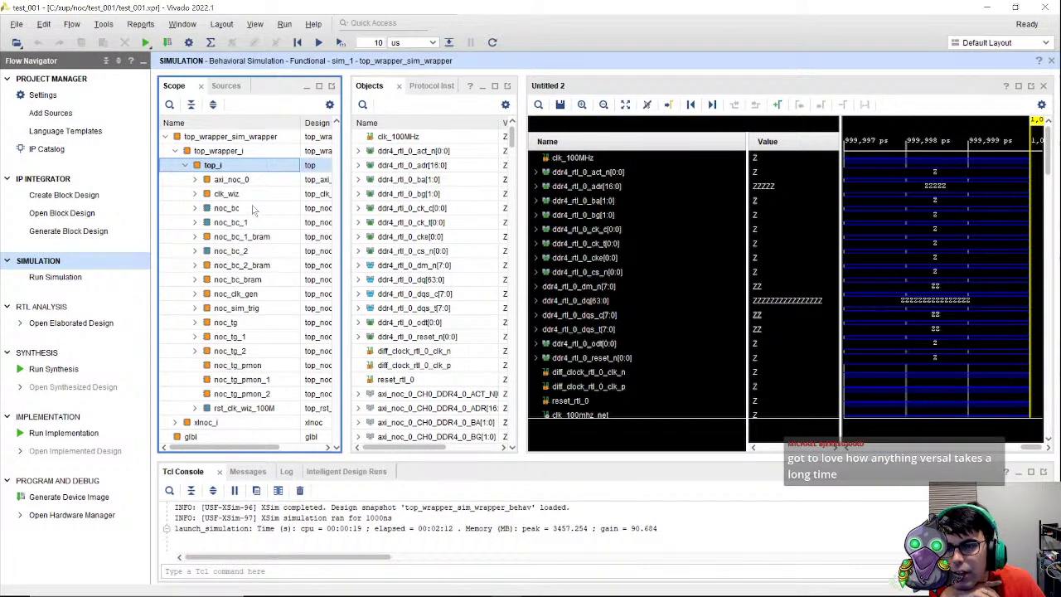
click(227, 208)
scroll(464, 272, down, 10)
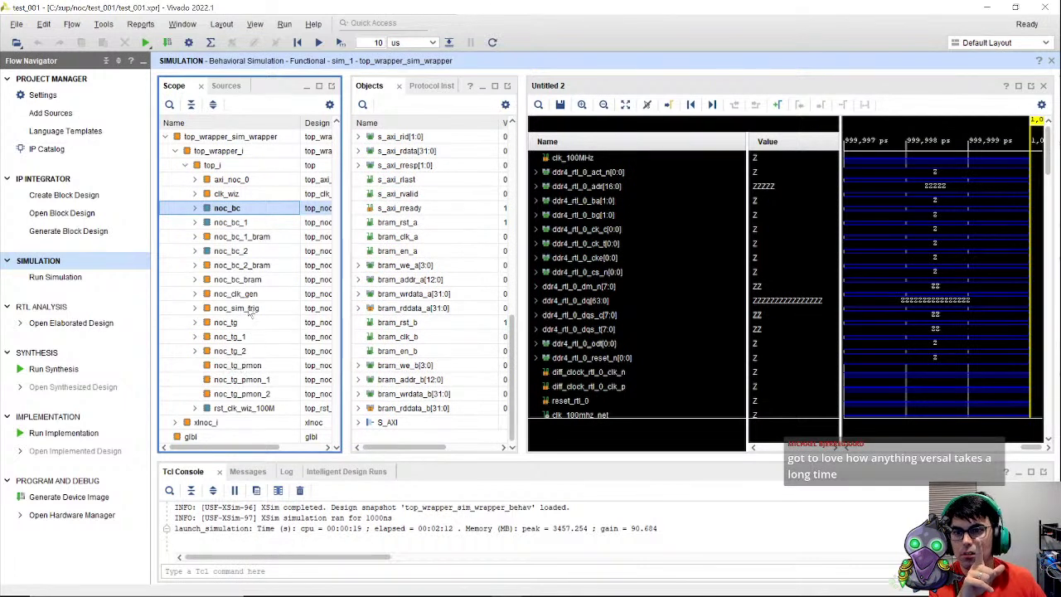
click(227, 181)
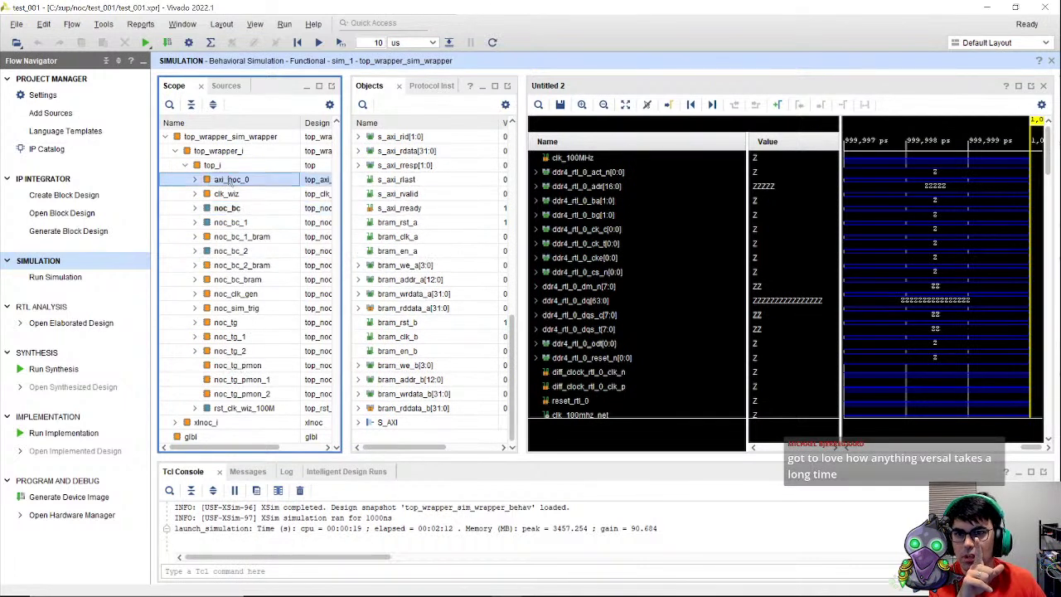
scroll(431, 208, down, 20)
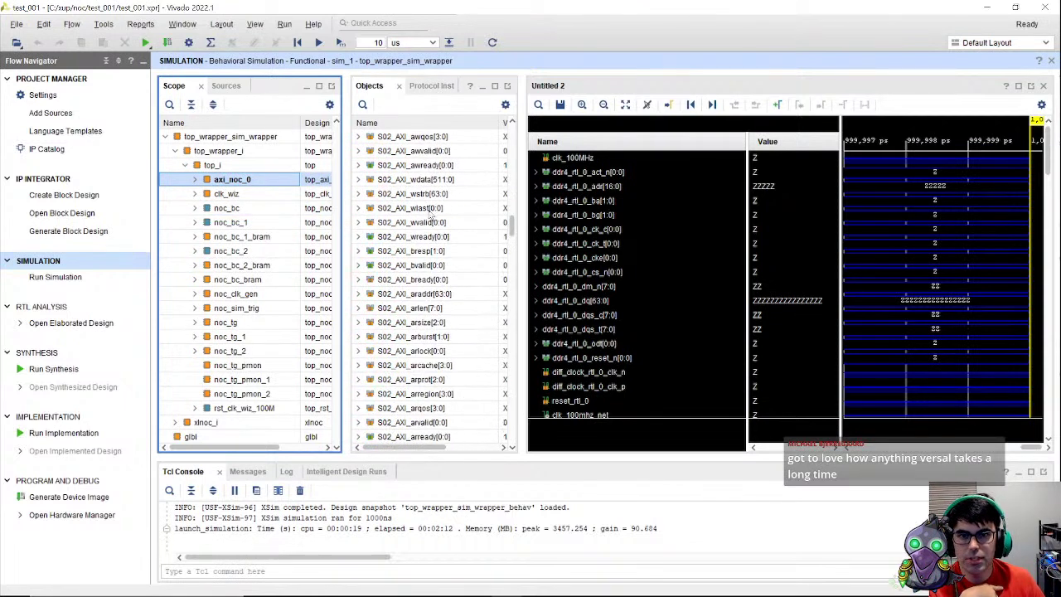
scroll(431, 214, up, 20)
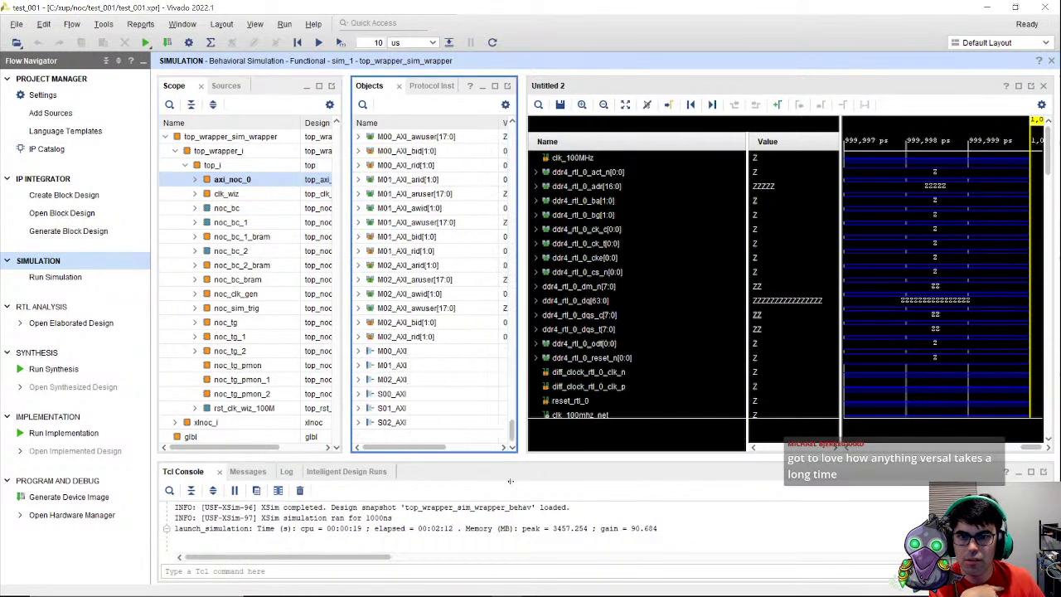
Step: Add the M00_AXI, M01_AXI, M02_AXI, S00_AXI, S01_AXI and S02_AXI interfaces of axi_noc_0 to the wave window
scroll(464, 332, down, 20)
click(402, 365)
shift+click(403, 350)
shift+click(406, 422)
right_click(419, 381)
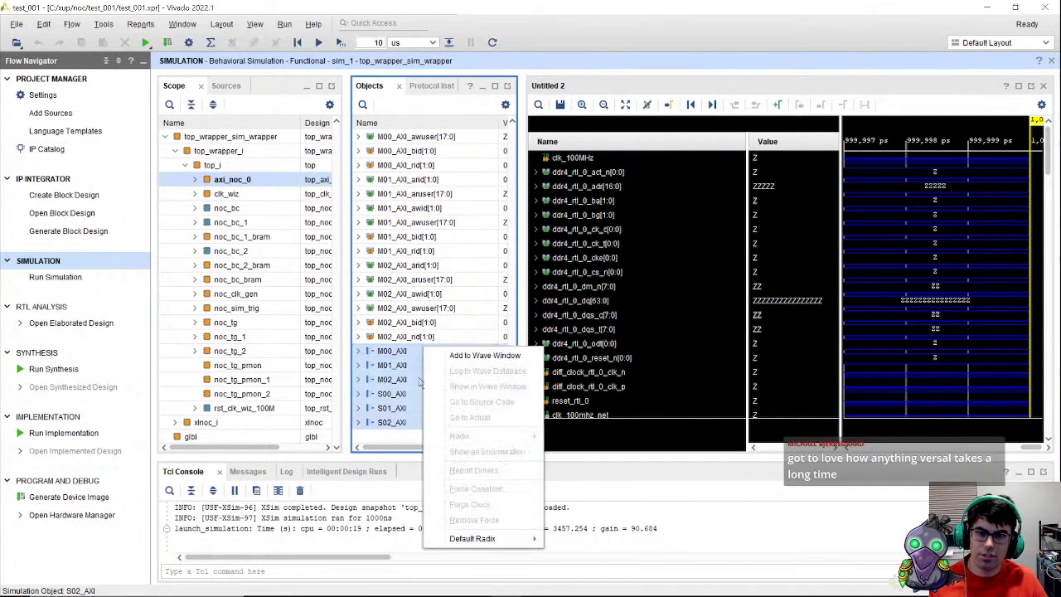
click(478, 356)
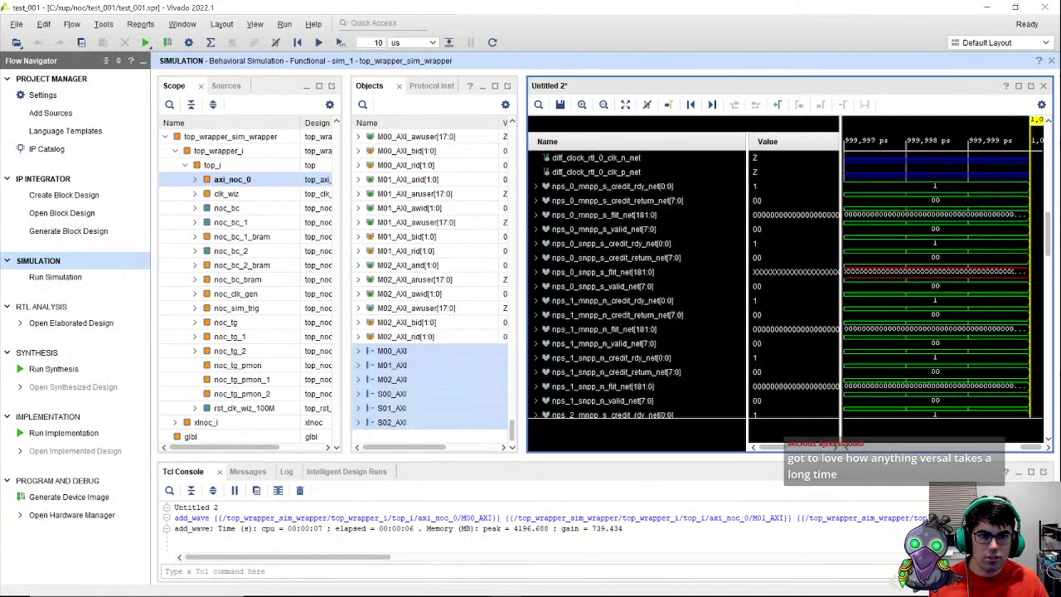
Step: Check the added AXI interfaces in the waveform, and run the simulation with the Tcl command run -all
scroll(788, 285, down, 4)
drag(1048, 409, 1048, 459)
click(578, 246)
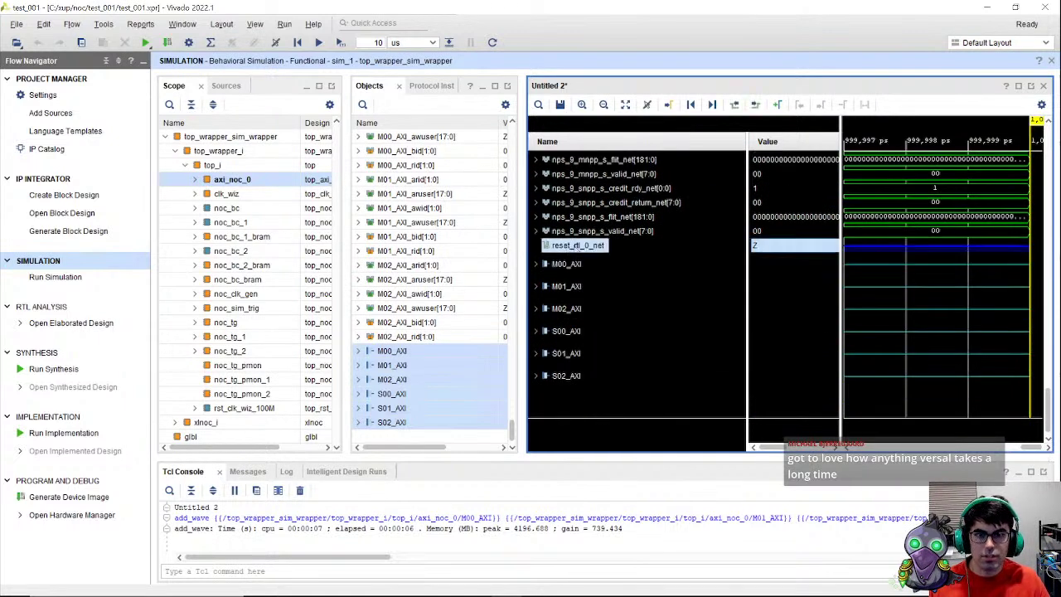
scroll(578, 331, up, 2)
scroll(593, 332, up, 6)
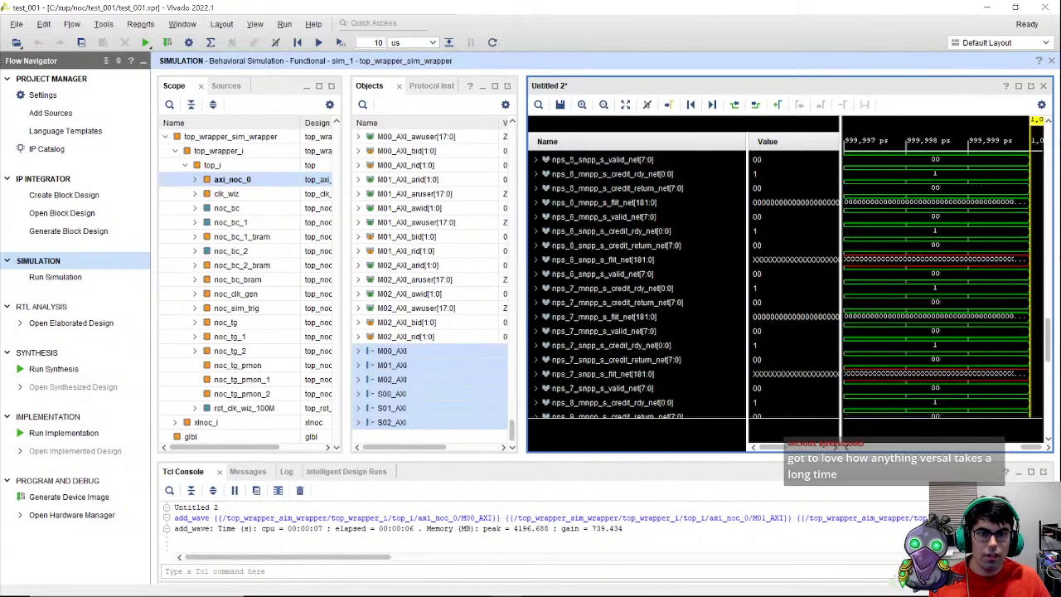
scroll(593, 332, down, 6)
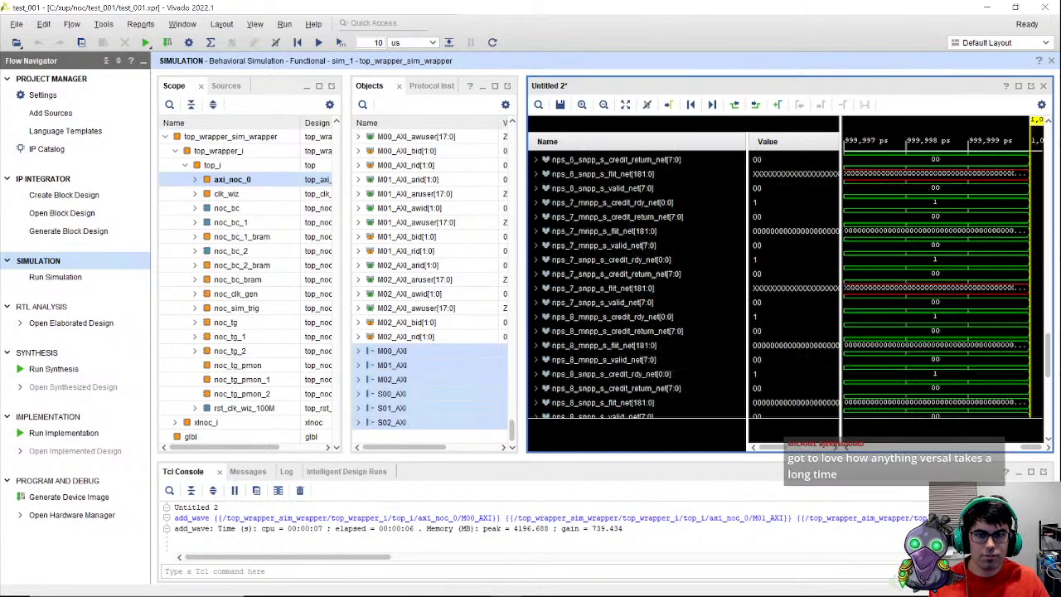
click(394, 572)
text(run -all)
key(Return)
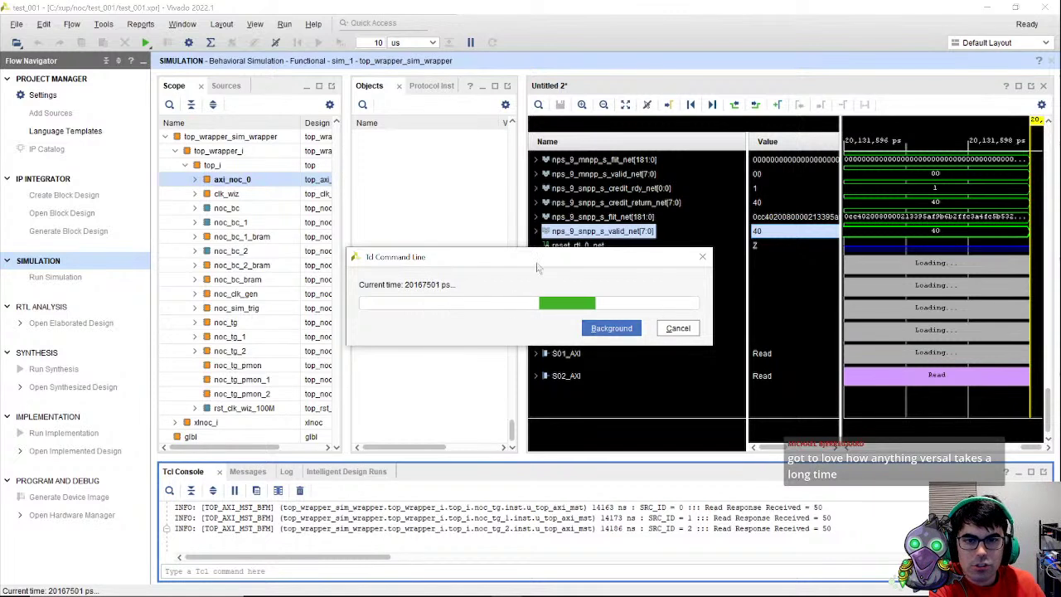
drag(533, 259, 409, 183)
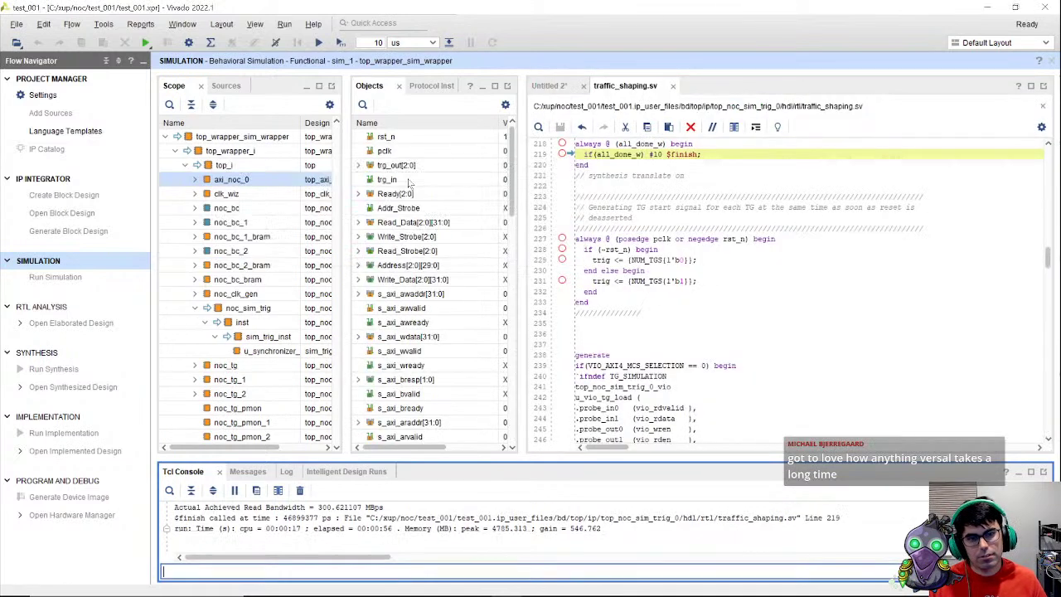
Step: Review the traffic generator test reports and the latency and bandwidth analysis in the simulation's Tcl output
click(549, 87)
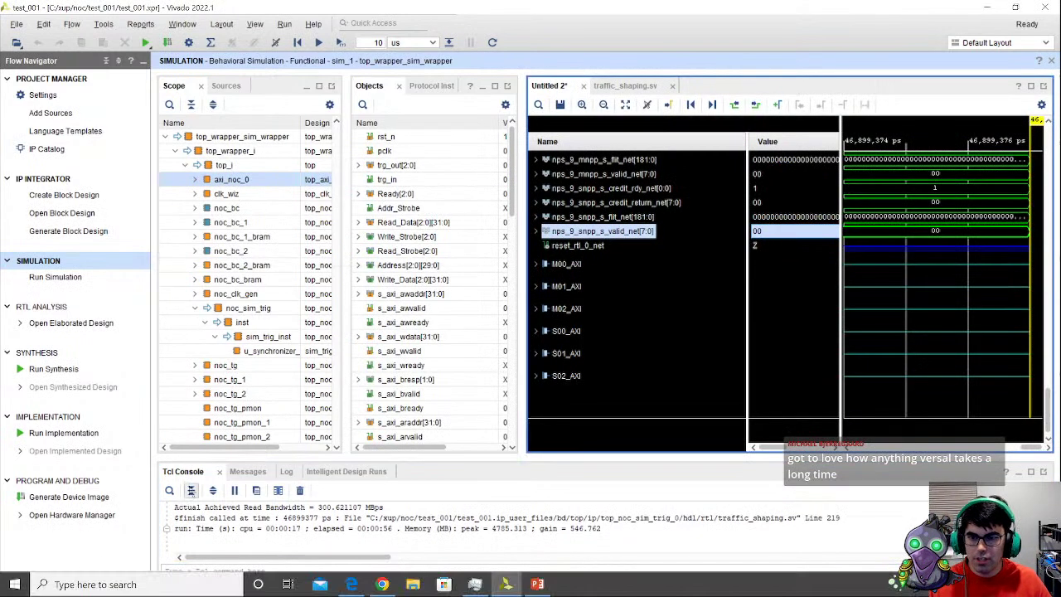
double_click(184, 472)
scroll(371, 412, up, 20)
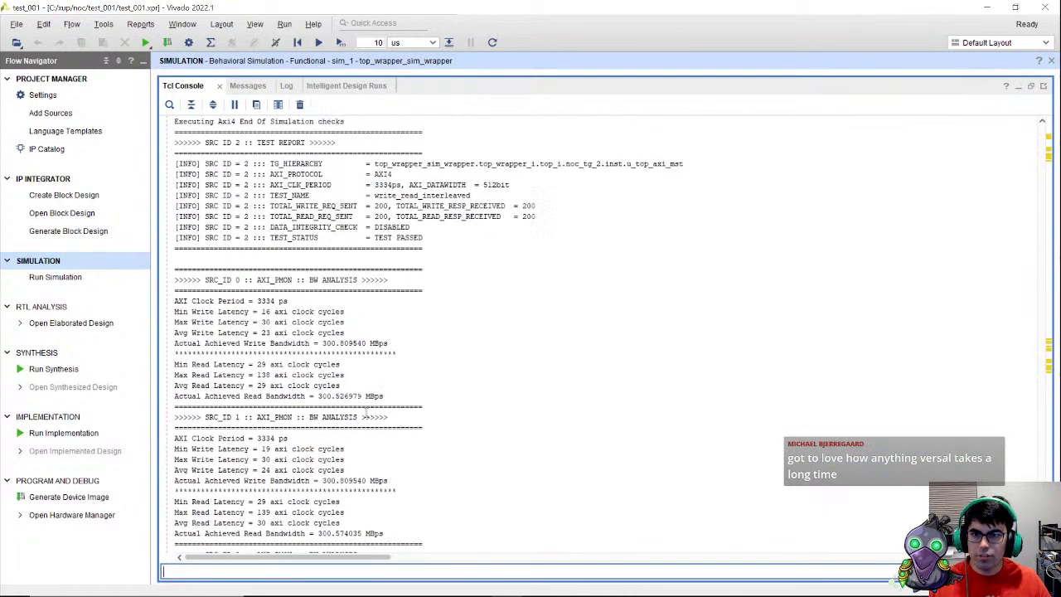
scroll(389, 389, up, 15)
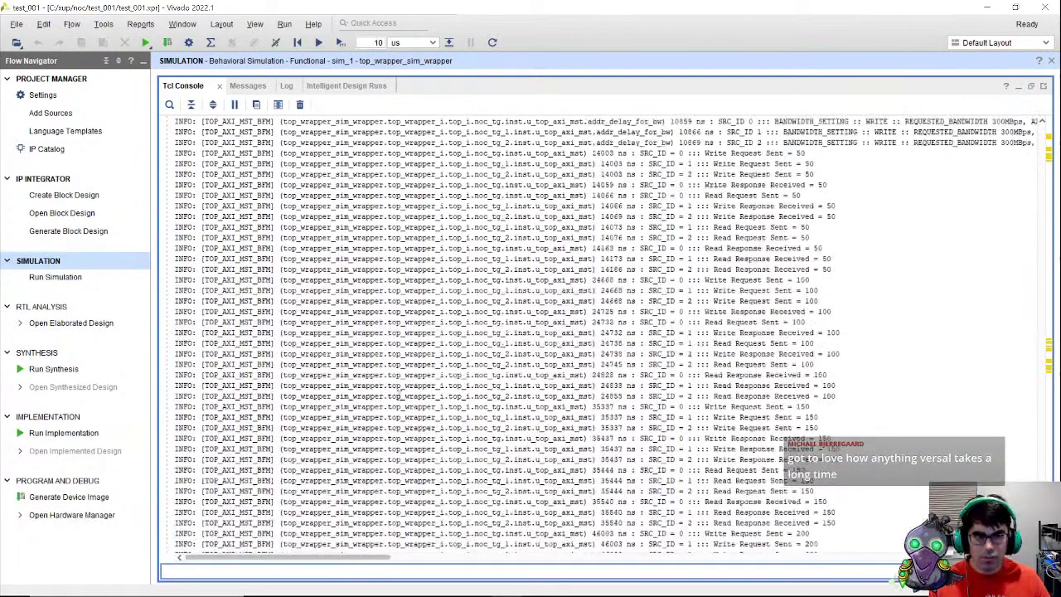
double_click(189, 93)
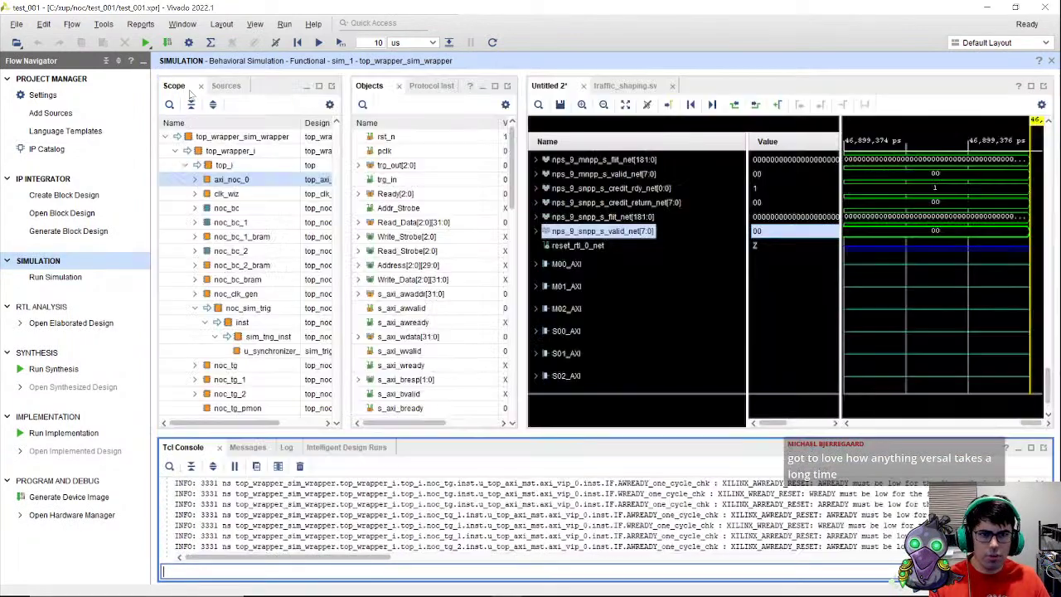
Step: Show the full simulation in the waveform, and inspect the AXI interfaces' read and write transactions around 27,500 ns
click(625, 104)
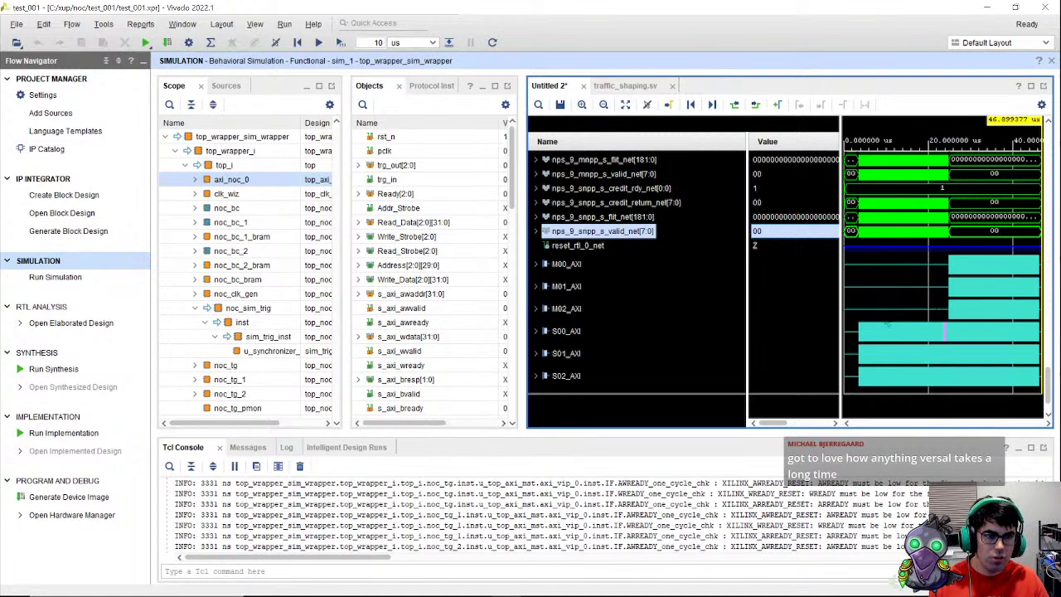
click(966, 277)
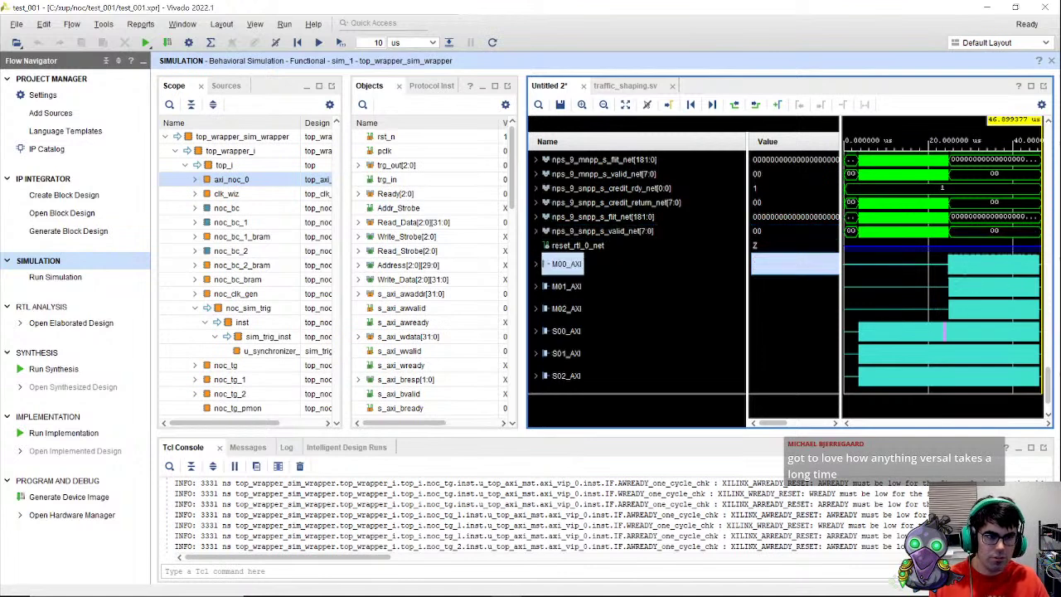
click(964, 323)
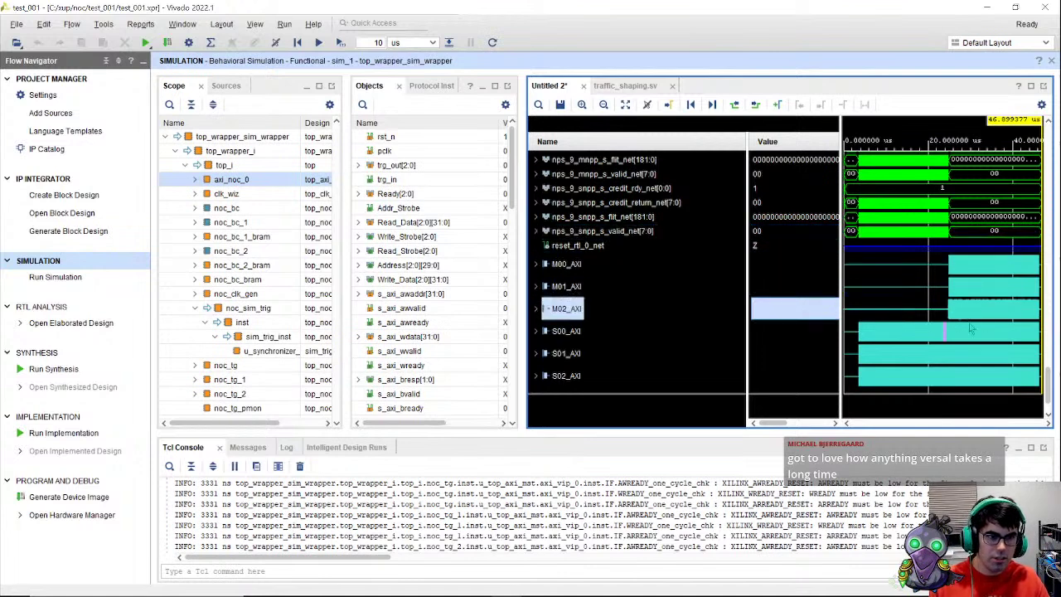
click(582, 105)
click(582, 105)
click(582, 105)
click(582, 105)
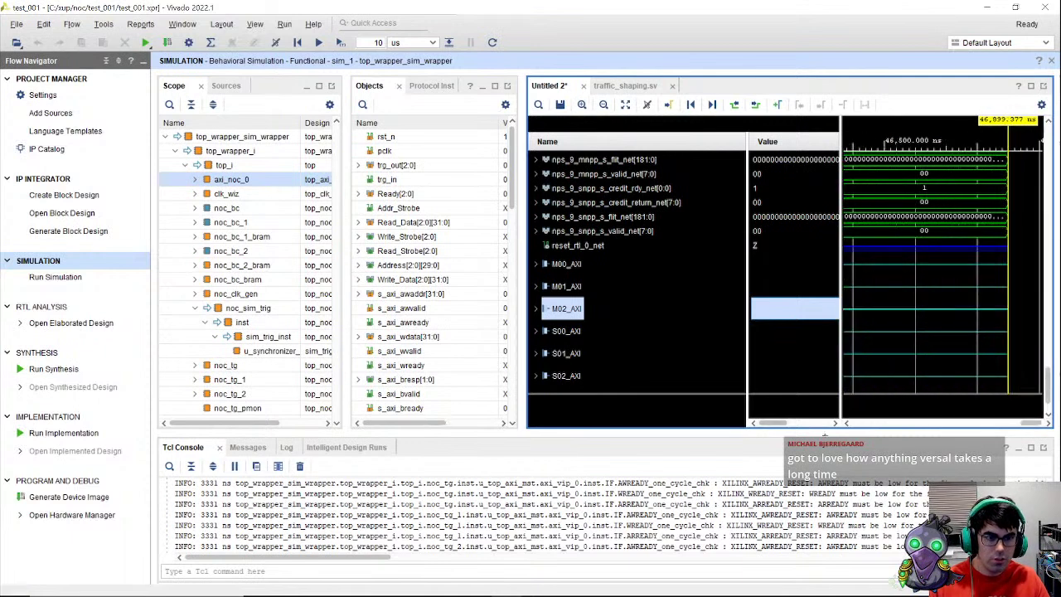
drag(1032, 424, 960, 423)
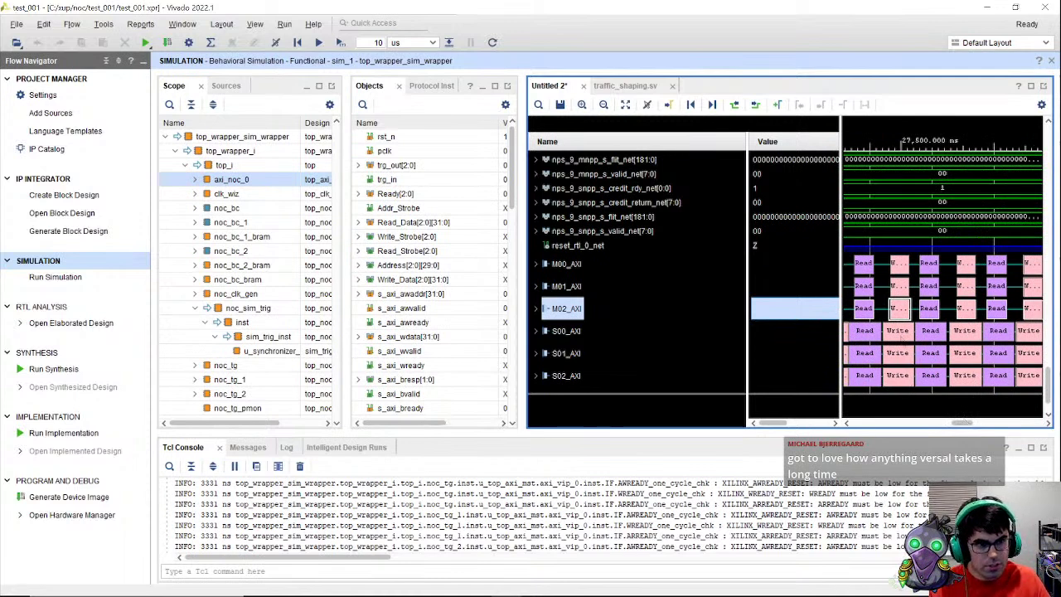
Step: Step through individual read and write transactions of the S00_AXI, S01_AXI, M00_AXI and M01_AXI interfaces in the waveform
key(Down)
key(Down)
key(Down)
key(Up)
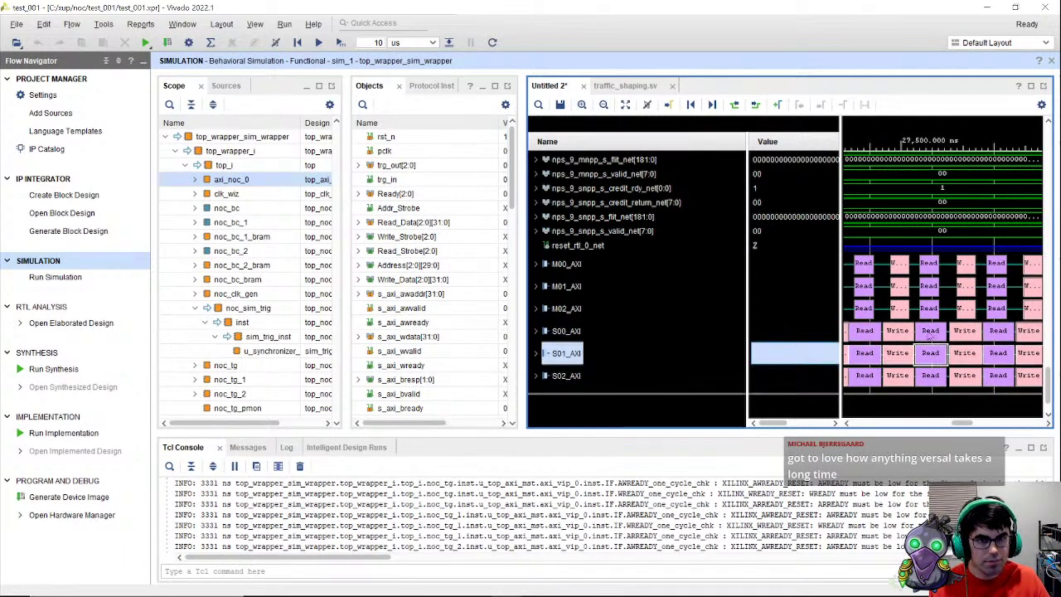
key(Up)
key(Left)
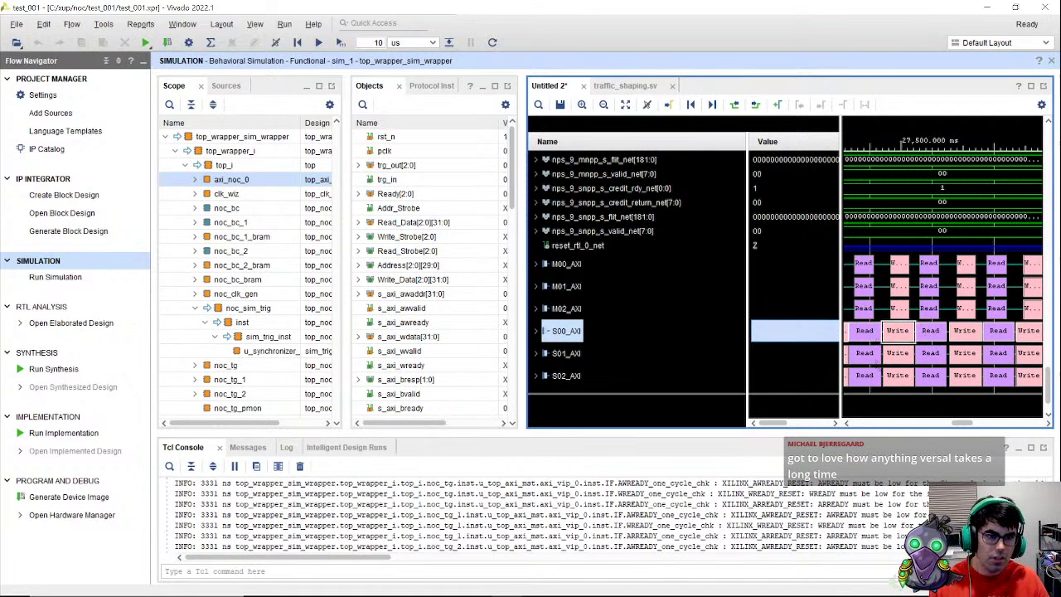
key(Left)
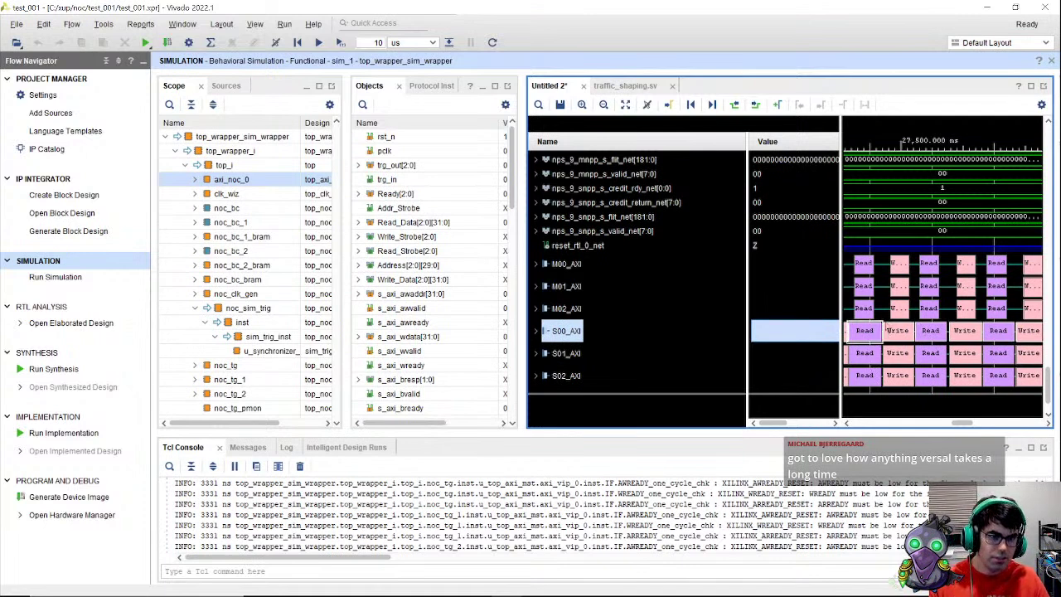
click(902, 268)
click(903, 285)
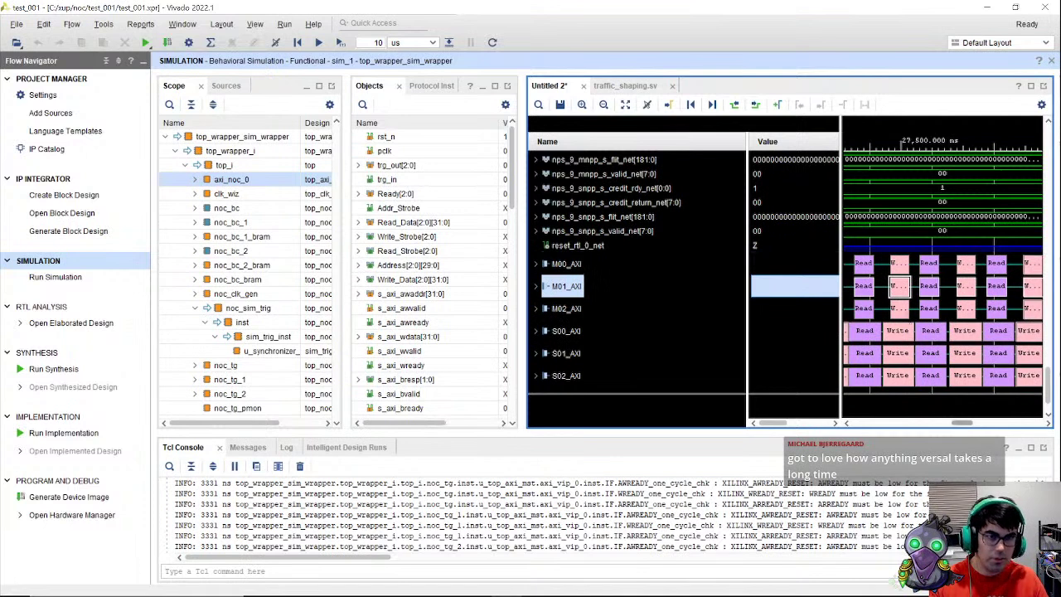
Step: Return the waveform to the full simulation time and compare the activity of the M and S AXI interfaces
click(603, 105)
click(603, 104)
click(603, 104)
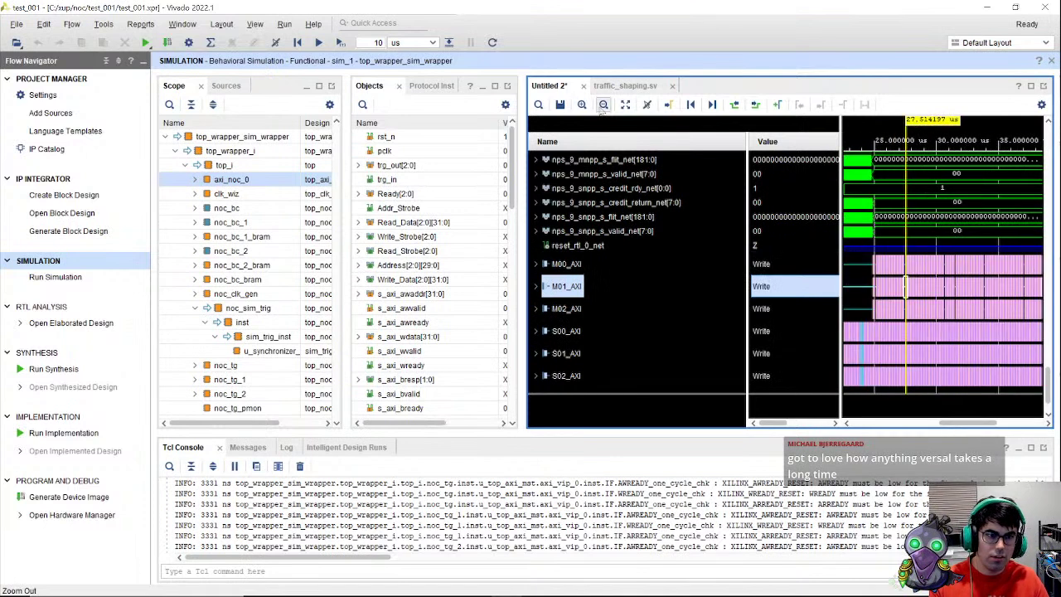
click(603, 105)
click(603, 105)
click(863, 423)
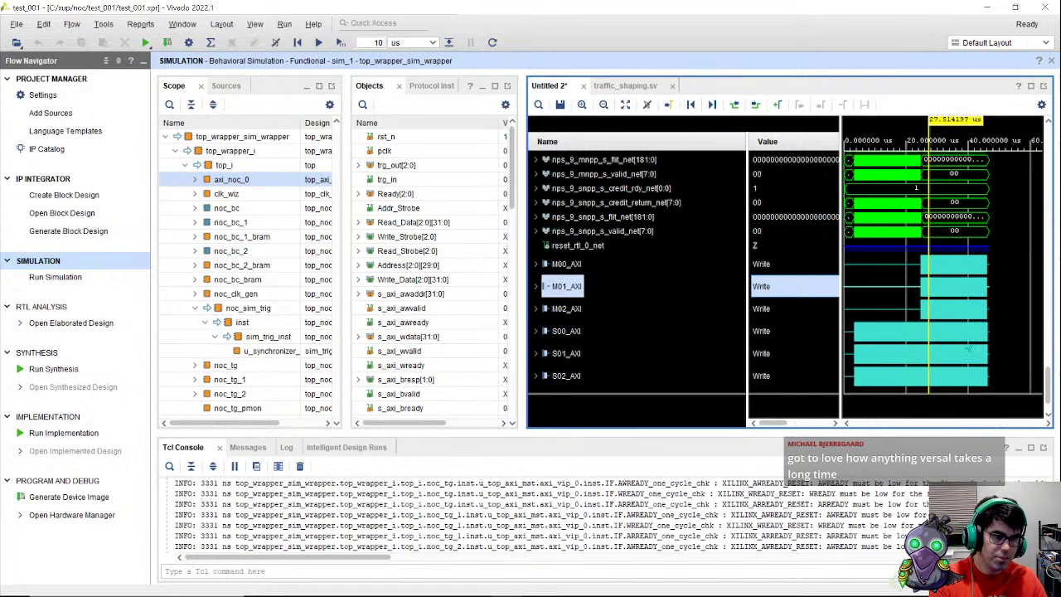
Step: Maximize the Tcl Console and read the traffic generators' bandwidth settings and request and response messages from the run -all output
double_click(189, 451)
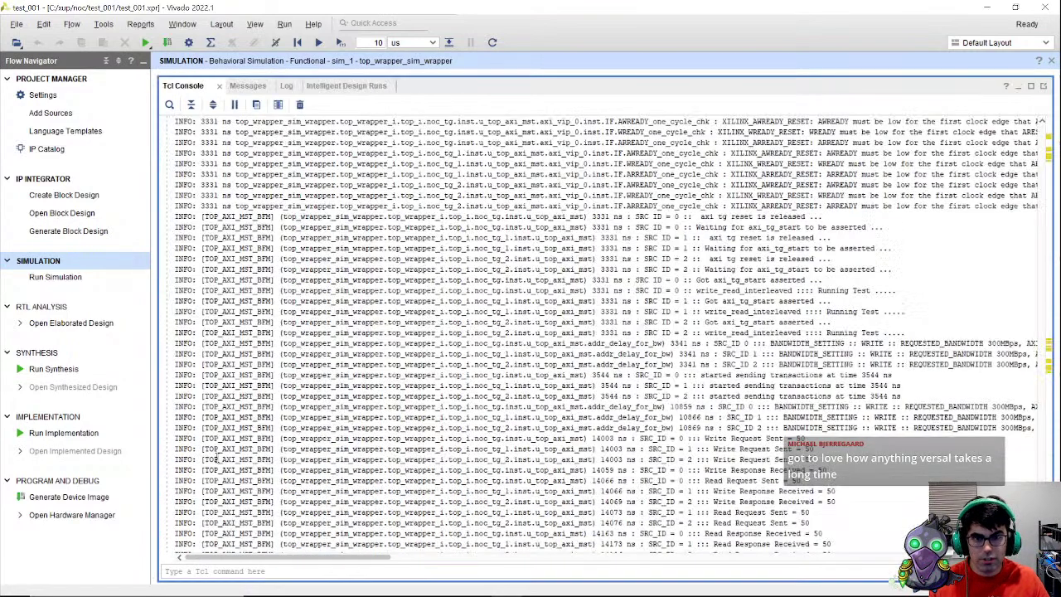
scroll(912, 440, up, 5)
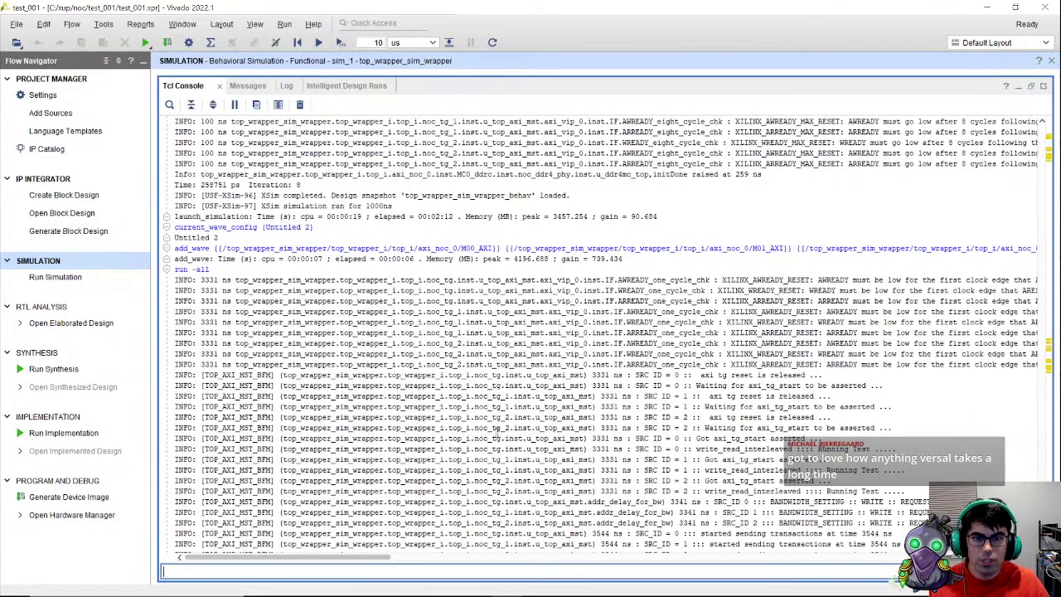
scroll(904, 332, down, 4)
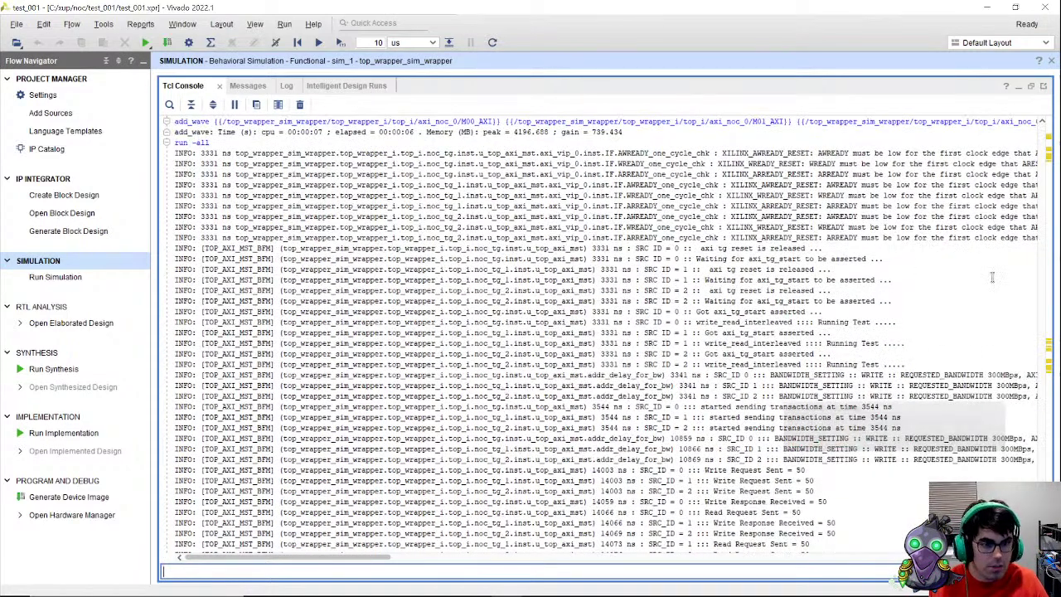
scroll(930, 371, down, 6)
scroll(826, 200, up, 3)
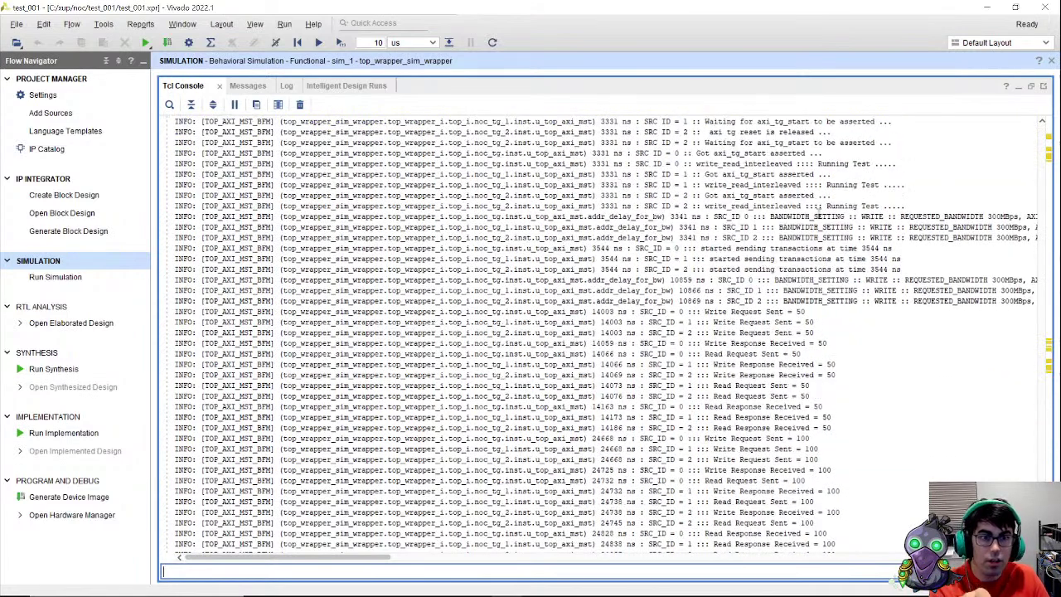
scroll(859, 291, down, 2)
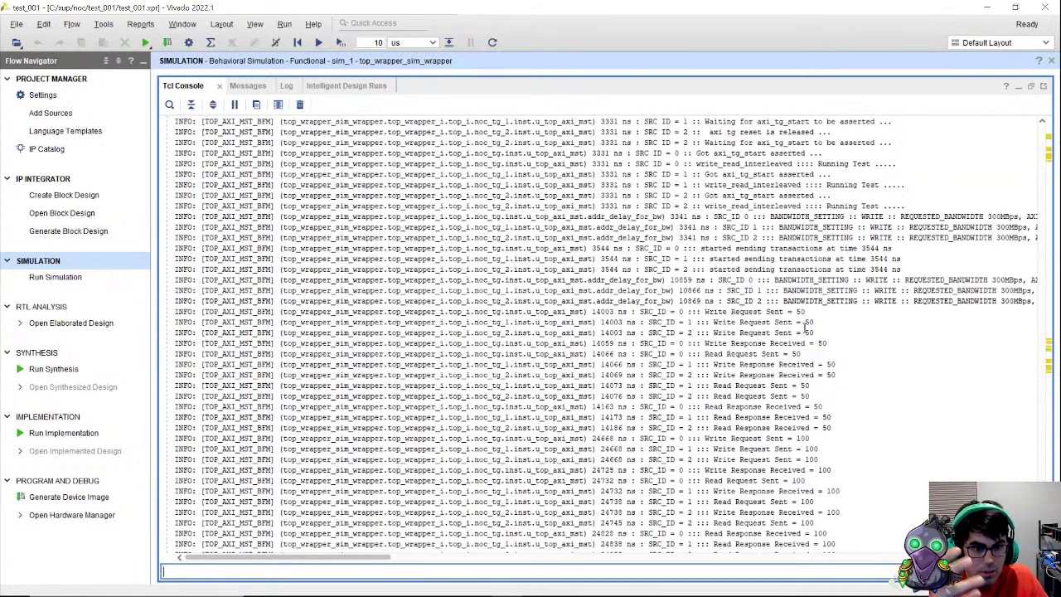
scroll(811, 342, down, 18)
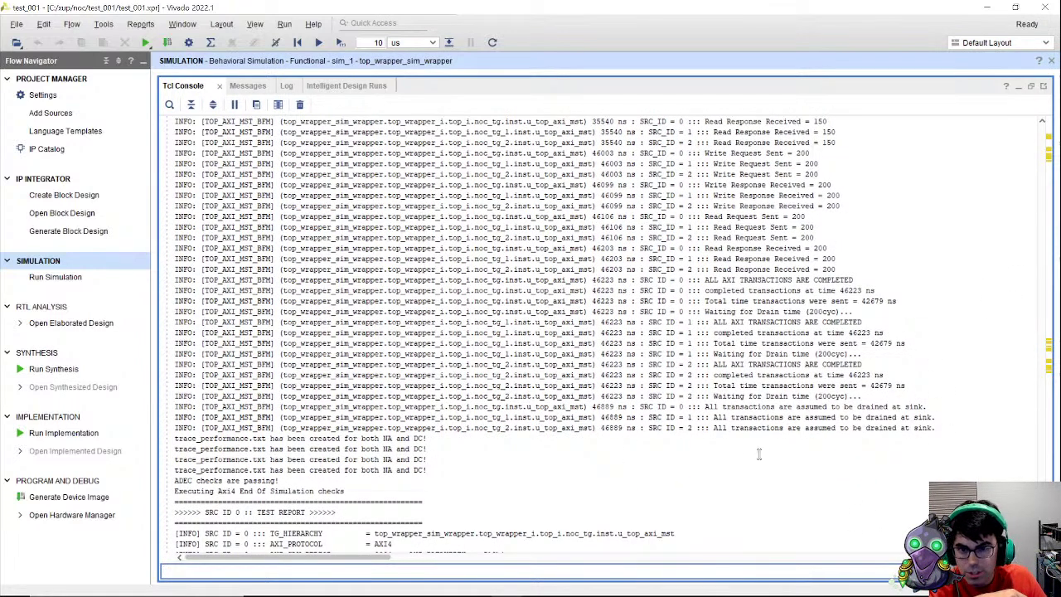
Step: Examine the test reports for SRC ID 0, 1 and 2 in the Tcl output, up to the bandwidth analysis
scroll(760, 454, down, 7)
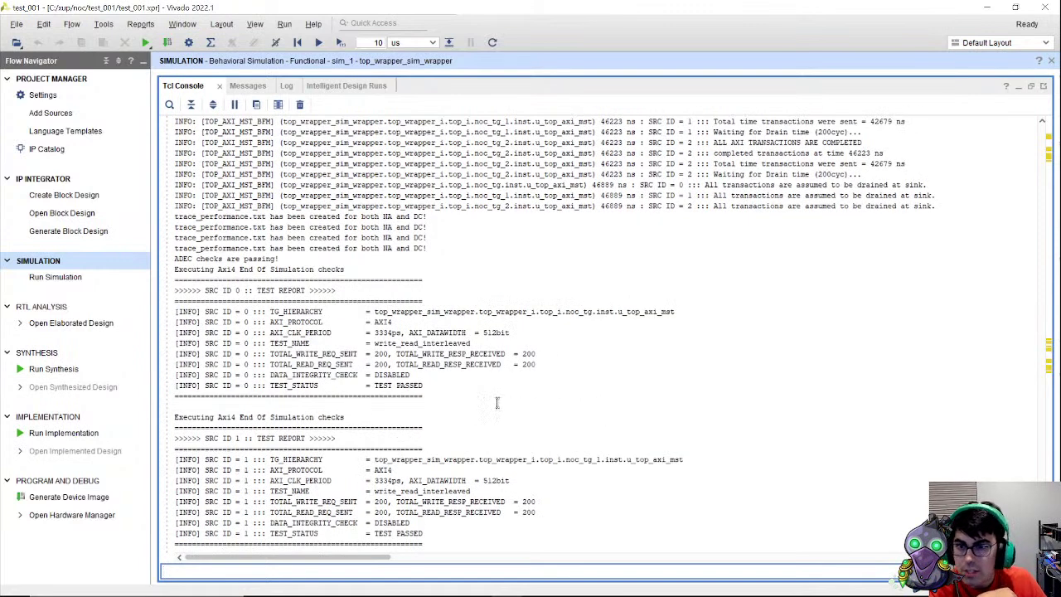
scroll(486, 382, down, 4)
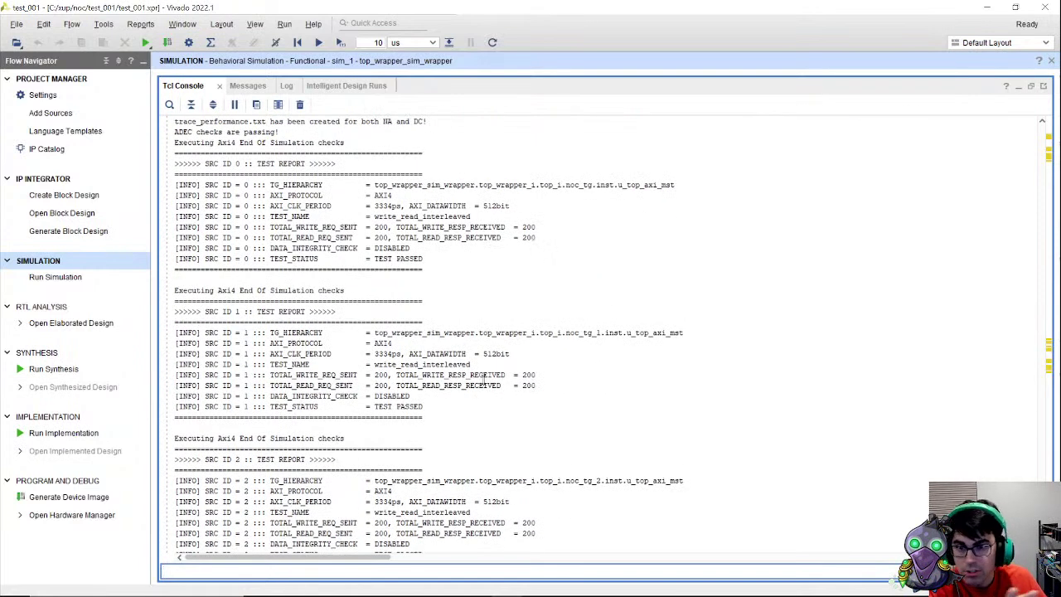
scroll(481, 381, up, 2)
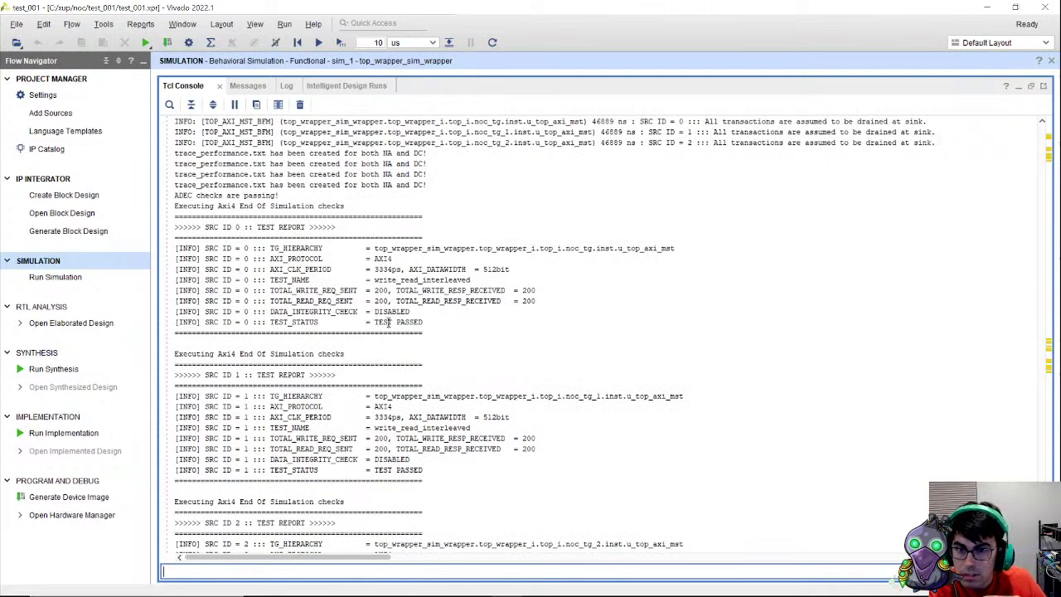
scroll(432, 359, down, 5)
scroll(437, 351, down, 3)
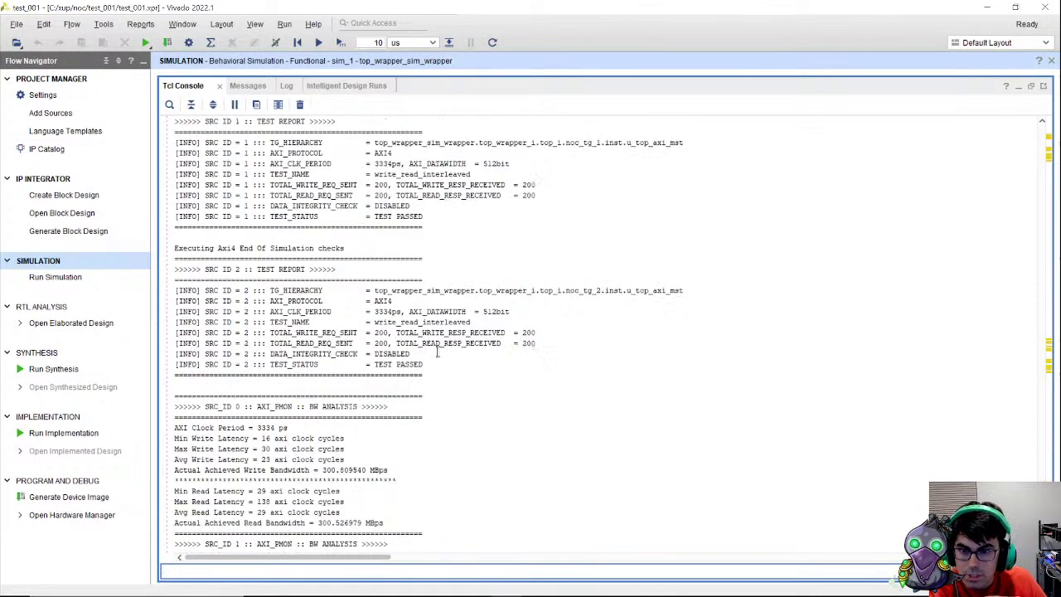
scroll(371, 434, down, 4)
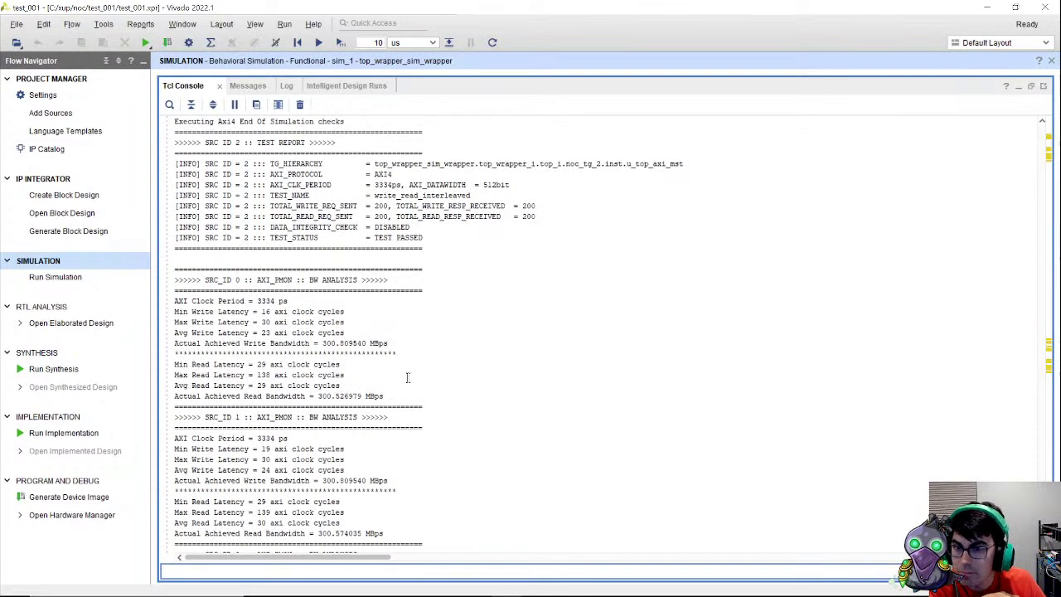
Step: Compare the achieved write and read bandwidths of SRC_ID 0, 1 and 2 in the bandwidth analysis
drag(270, 325, 370, 336)
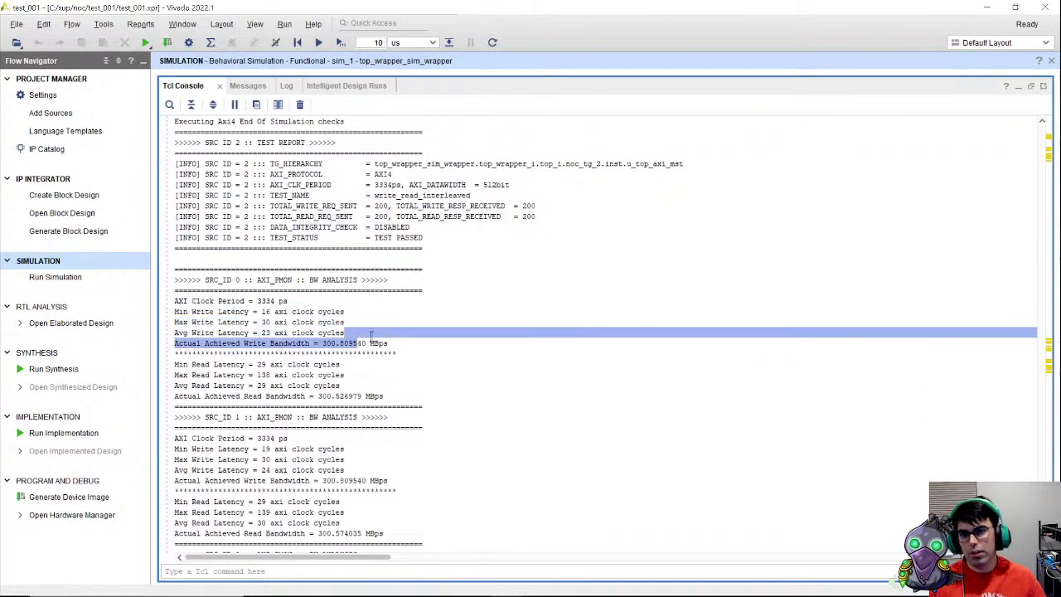
key(super)
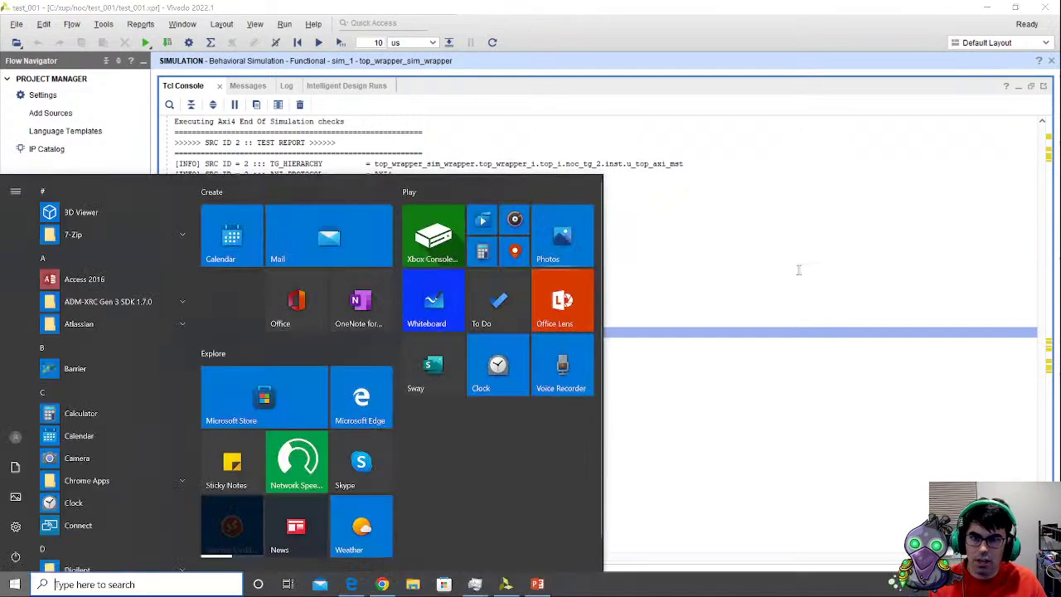
click(798, 268)
drag(320, 343, 394, 348)
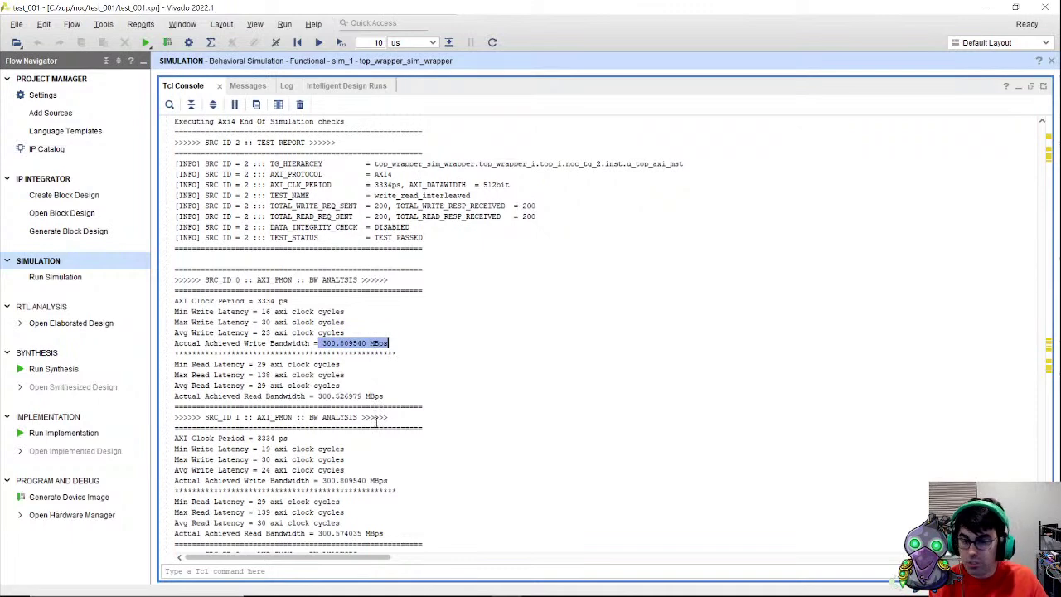
scroll(377, 423, down, 3)
drag(314, 386, 408, 387)
drag(319, 438, 383, 441)
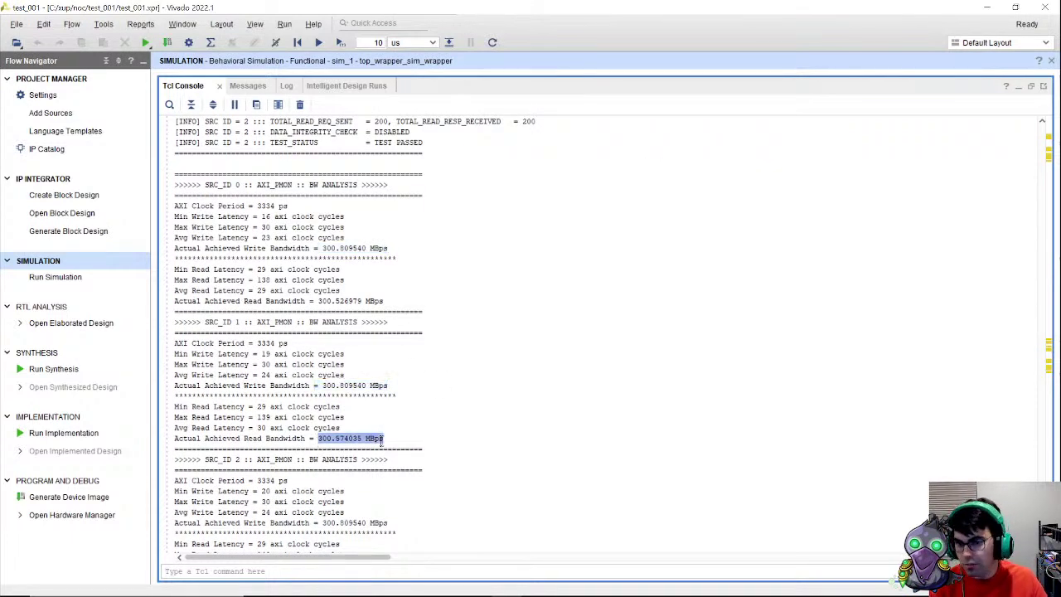
scroll(327, 456, down, 2)
drag(310, 462, 257, 502)
click(258, 501)
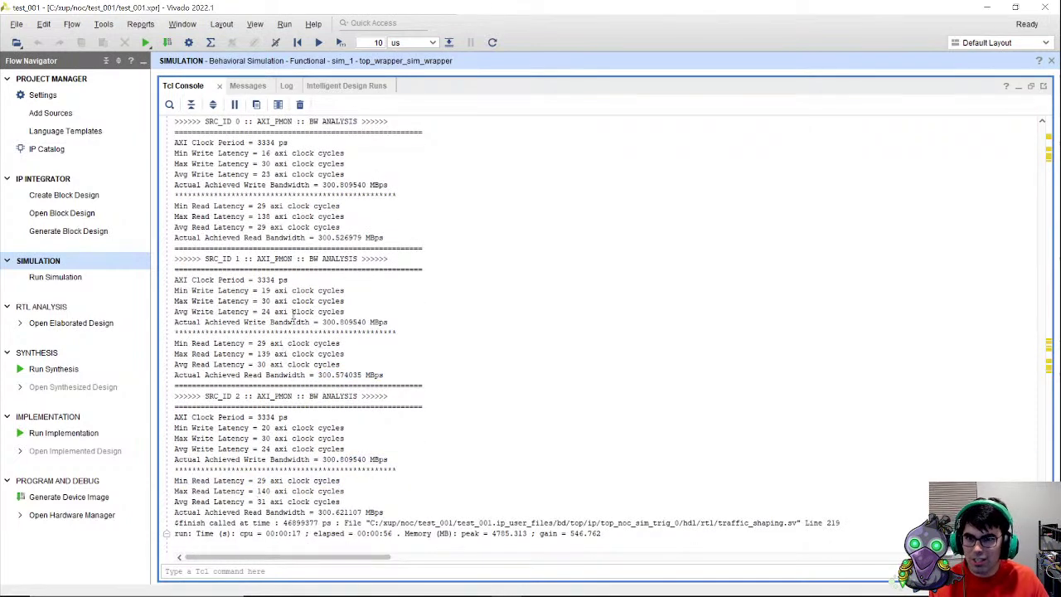
Step: Compare the maximum read latencies of SRC_ID 0, 1 and 2 in the bandwidth analysis
scroll(267, 219, up, 1)
drag(255, 247, 365, 248)
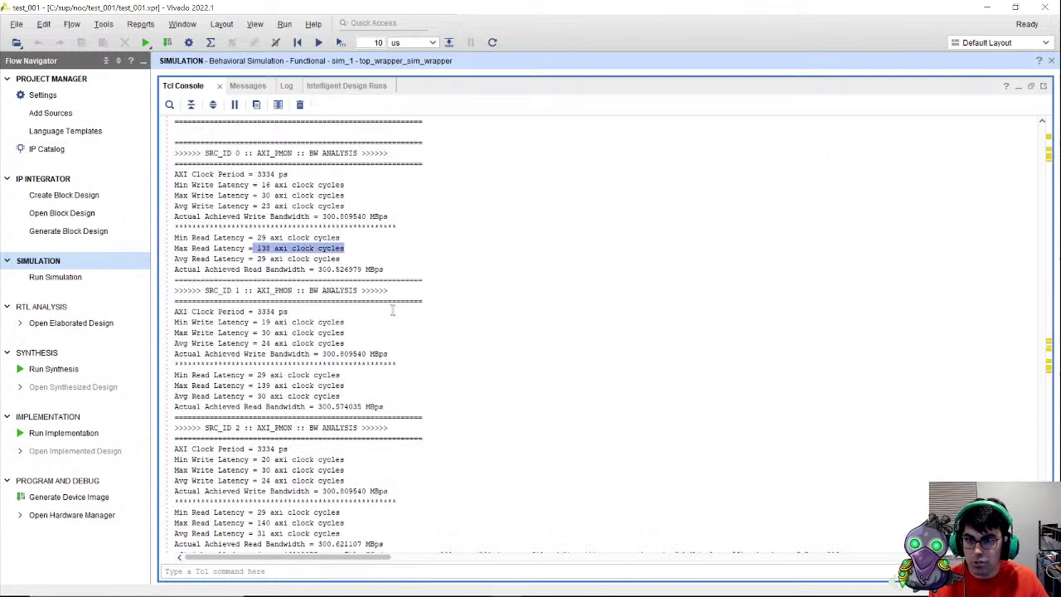
click(285, 239)
drag(258, 248, 360, 248)
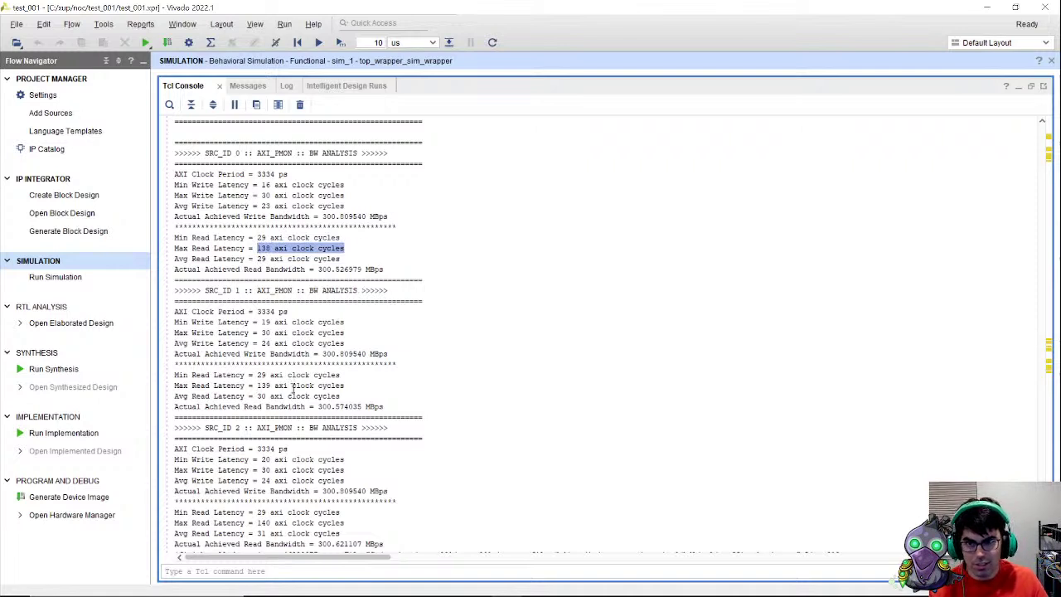
drag(257, 385, 356, 384)
scroll(267, 496, down, 1)
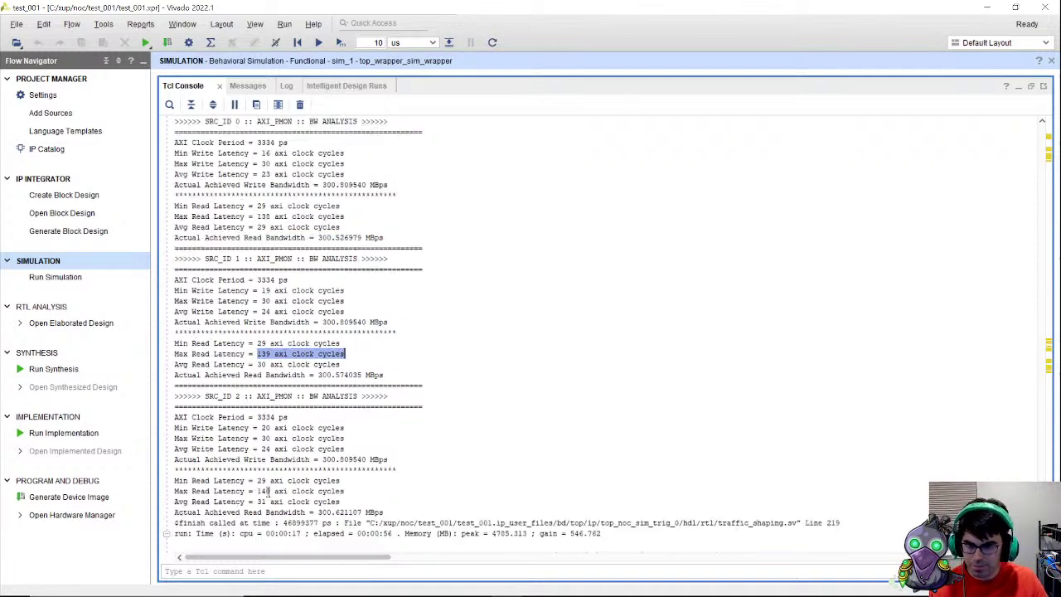
drag(257, 491, 345, 491)
Step: Return to the top block design, show its NoC view, and display the design runs
click(49, 179)
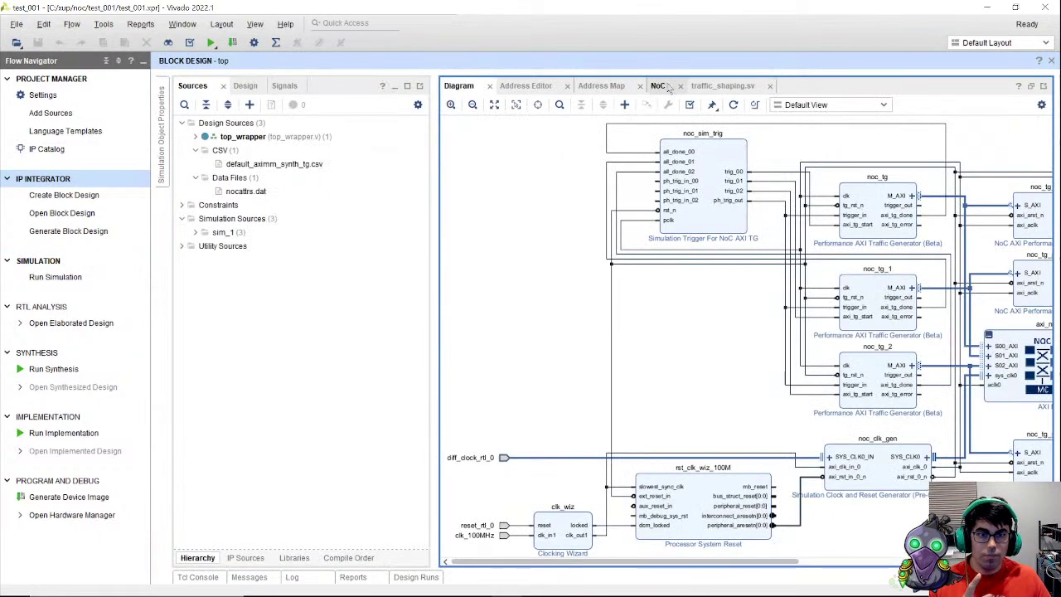
click(659, 85)
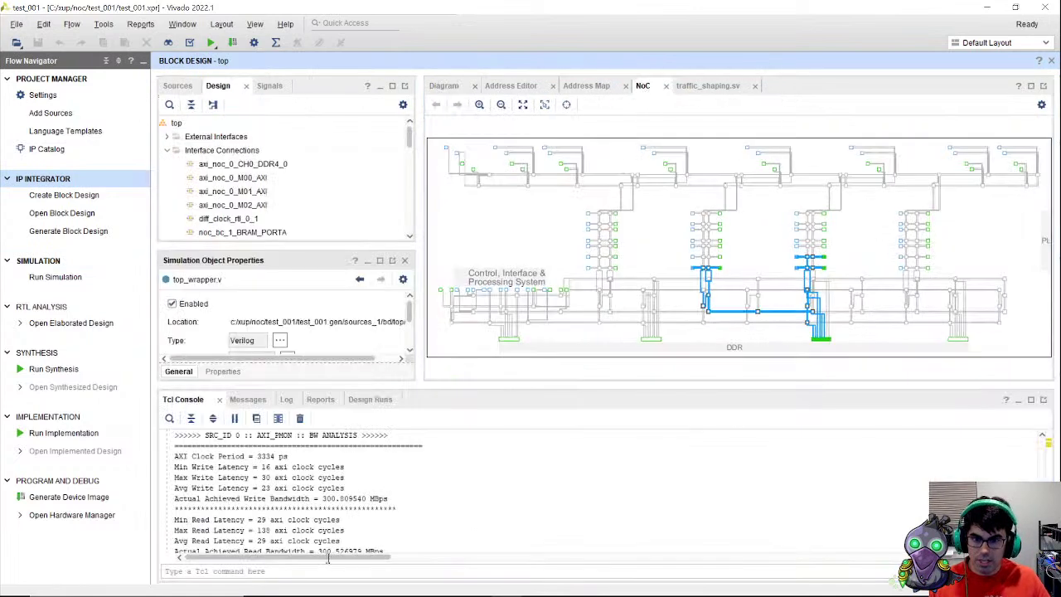
click(375, 400)
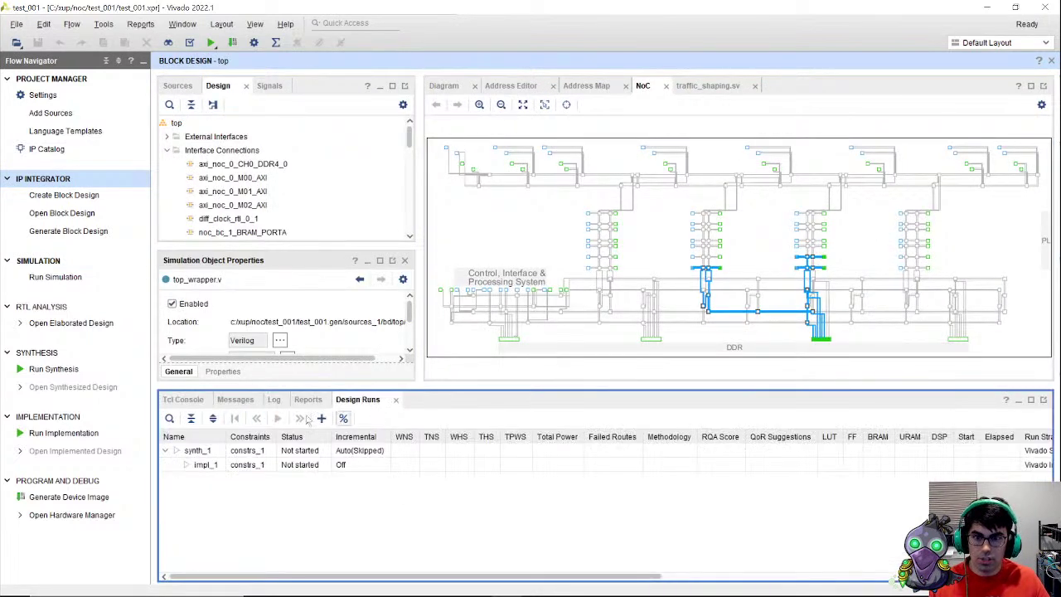
click(319, 401)
click(272, 401)
click(238, 400)
click(184, 400)
click(370, 400)
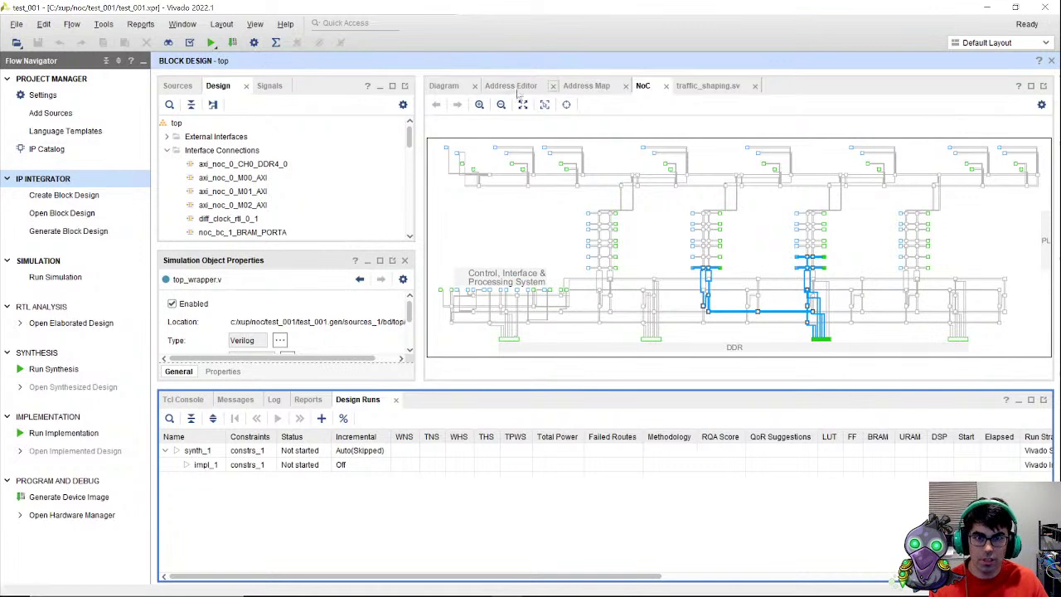
click(566, 105)
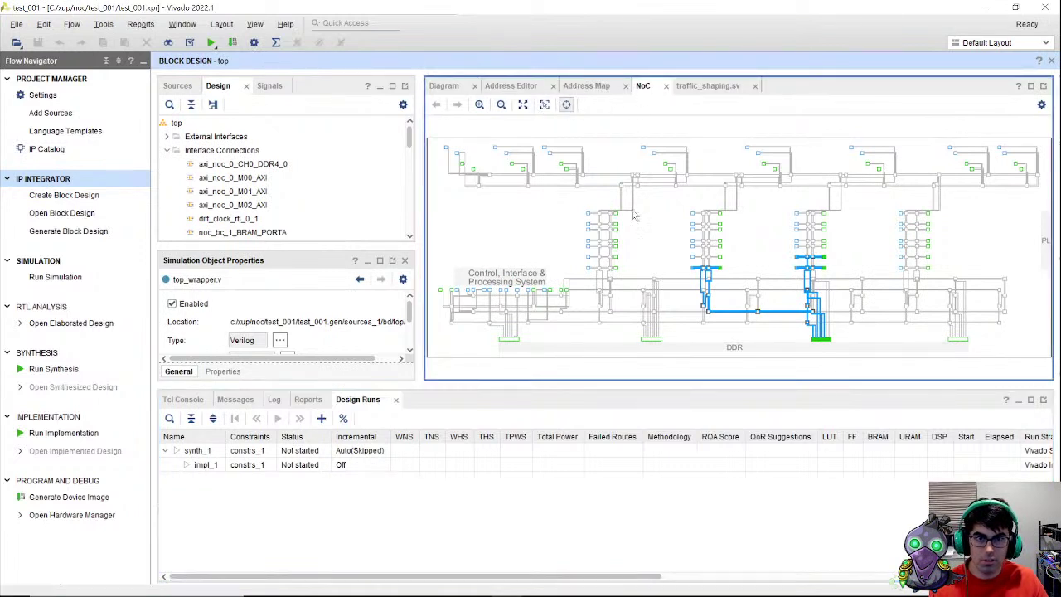
Step: Rerun Validate Design on the top block design and show its NoC layout
click(469, 87)
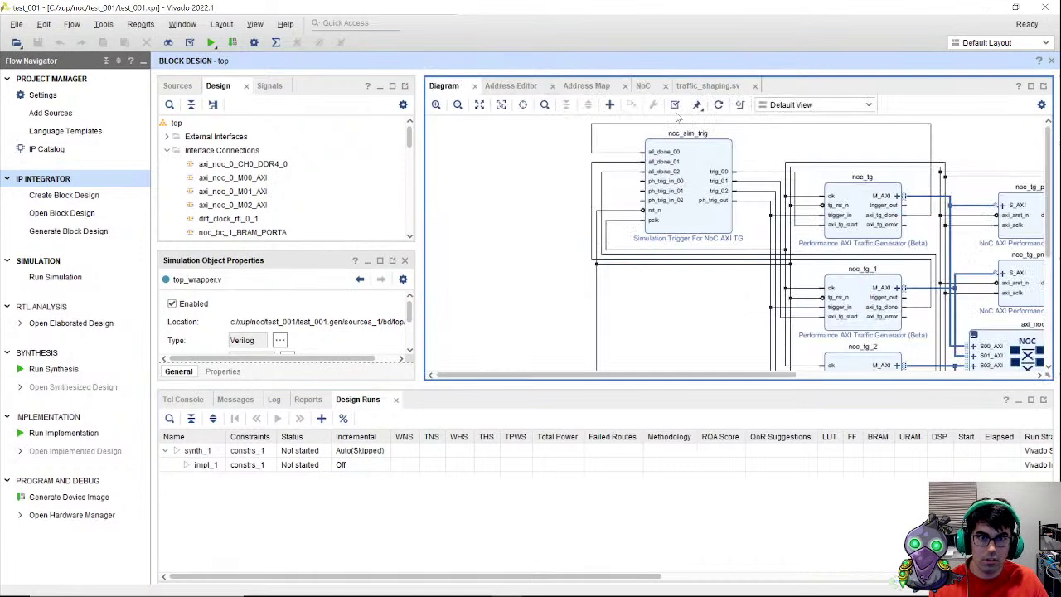
click(675, 105)
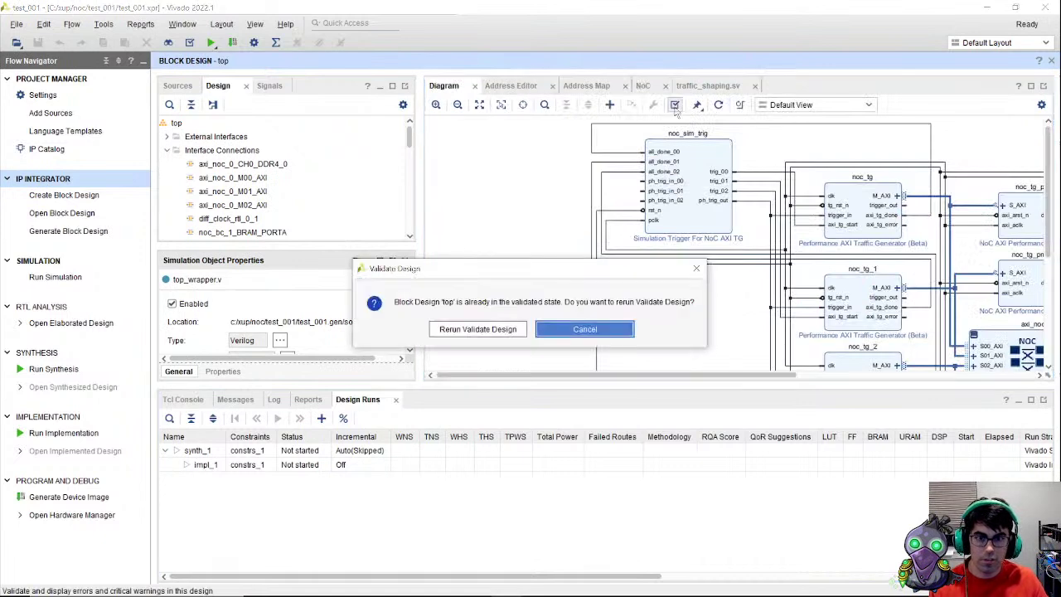
click(478, 329)
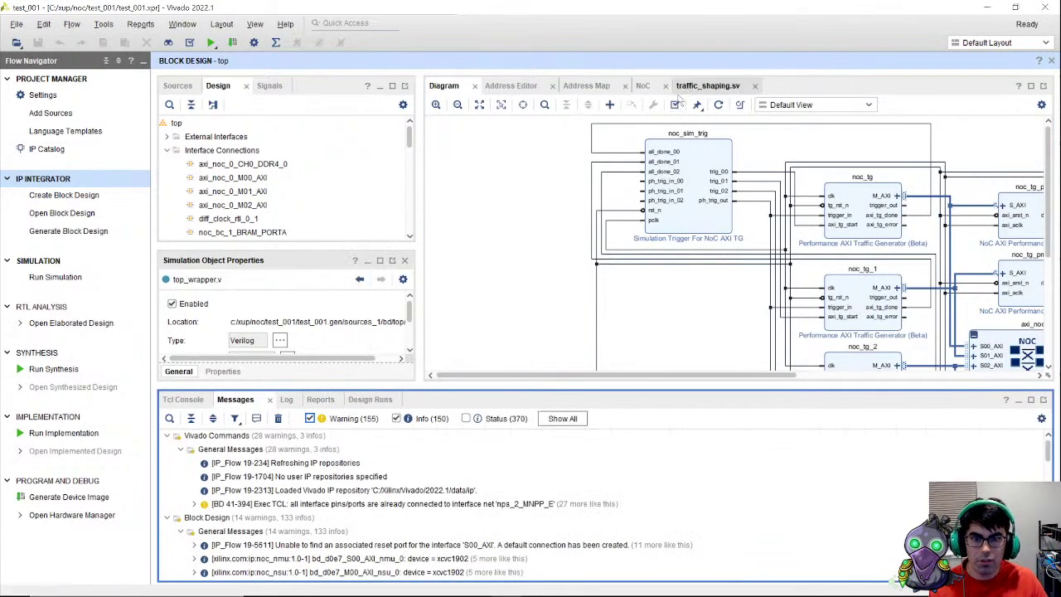
click(643, 86)
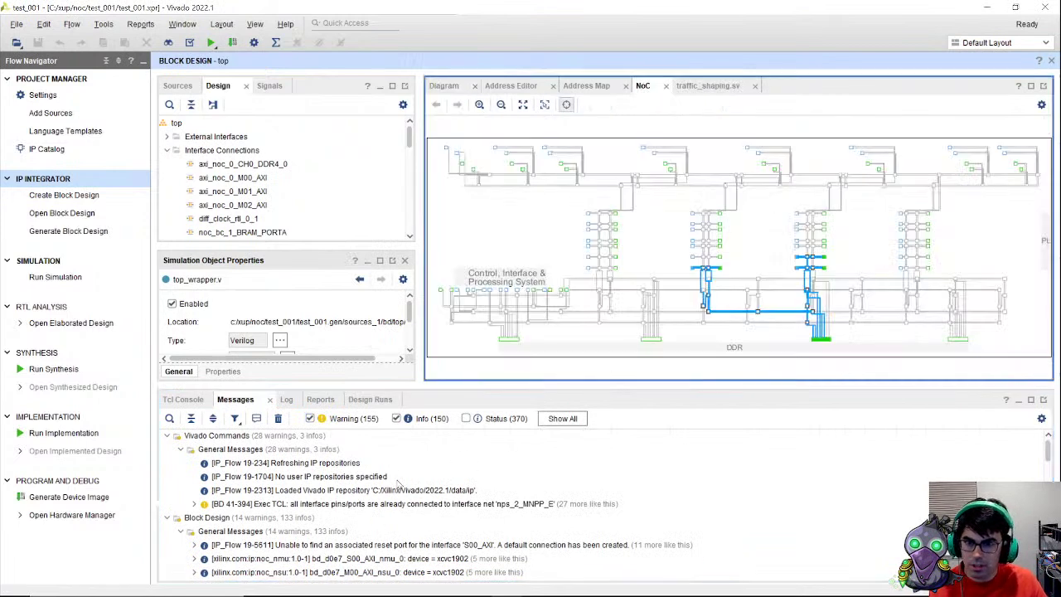
Step: Look through the properties of top_wrapper.v, the design's sources, hierarchy and clock signals, and the traffic_shaping.sv code
scroll(260, 347, down, 3)
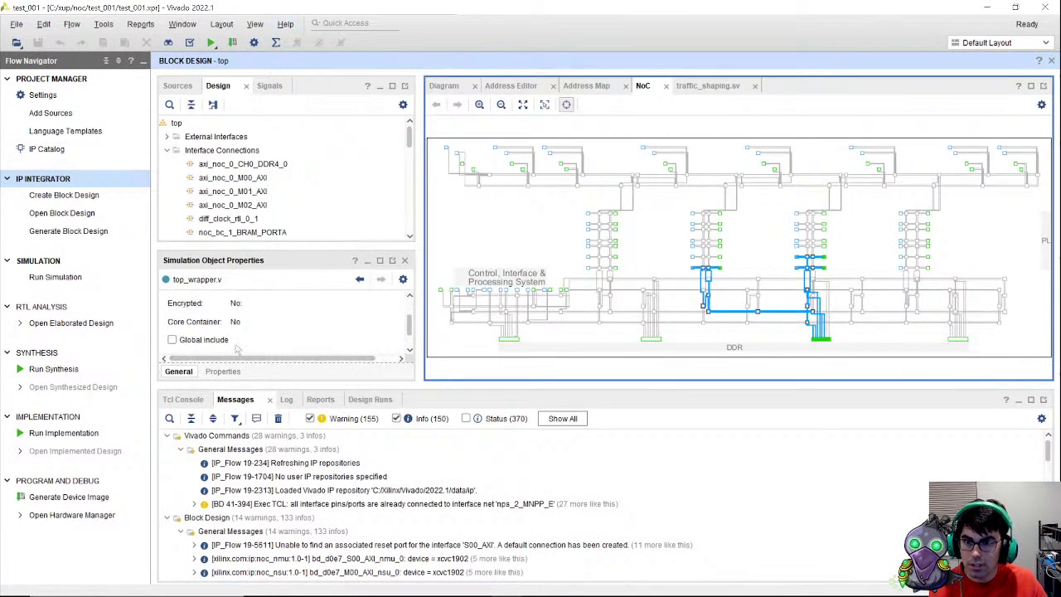
click(224, 372)
scroll(249, 340, down, 5)
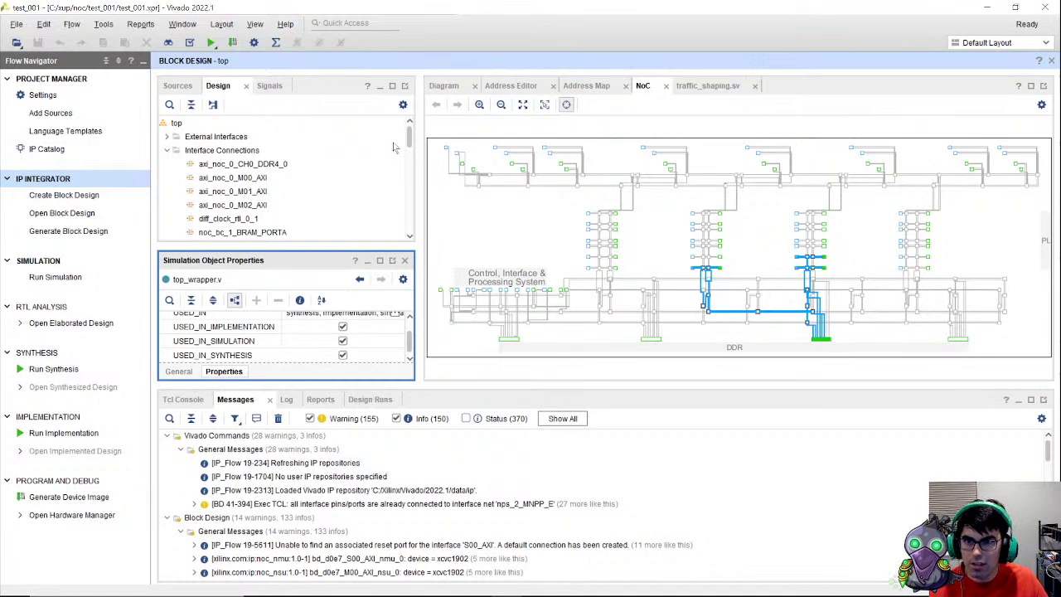
click(294, 196)
click(270, 86)
click(177, 86)
click(218, 86)
click(267, 86)
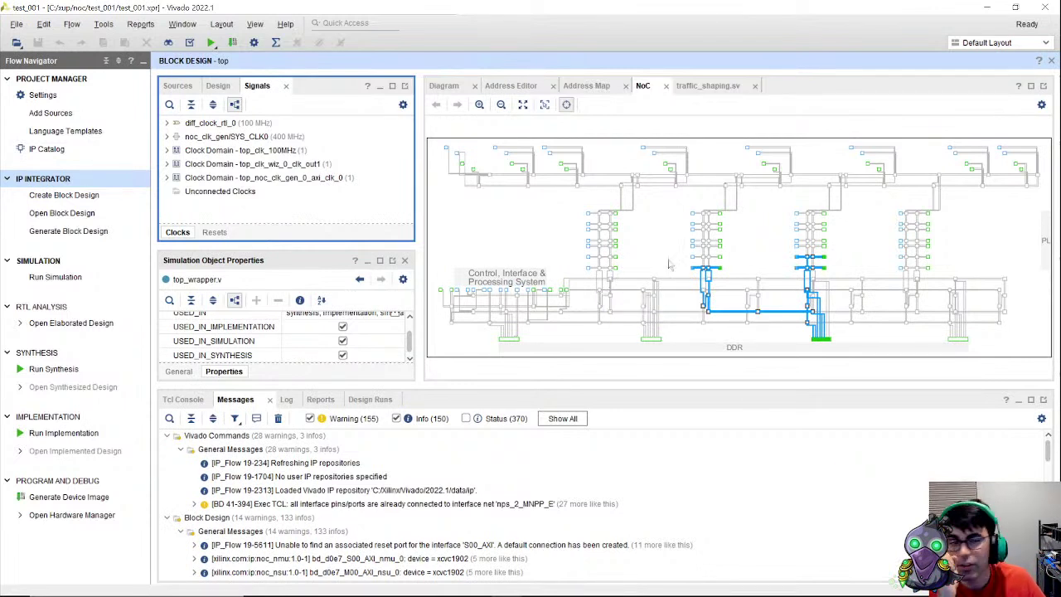
click(709, 88)
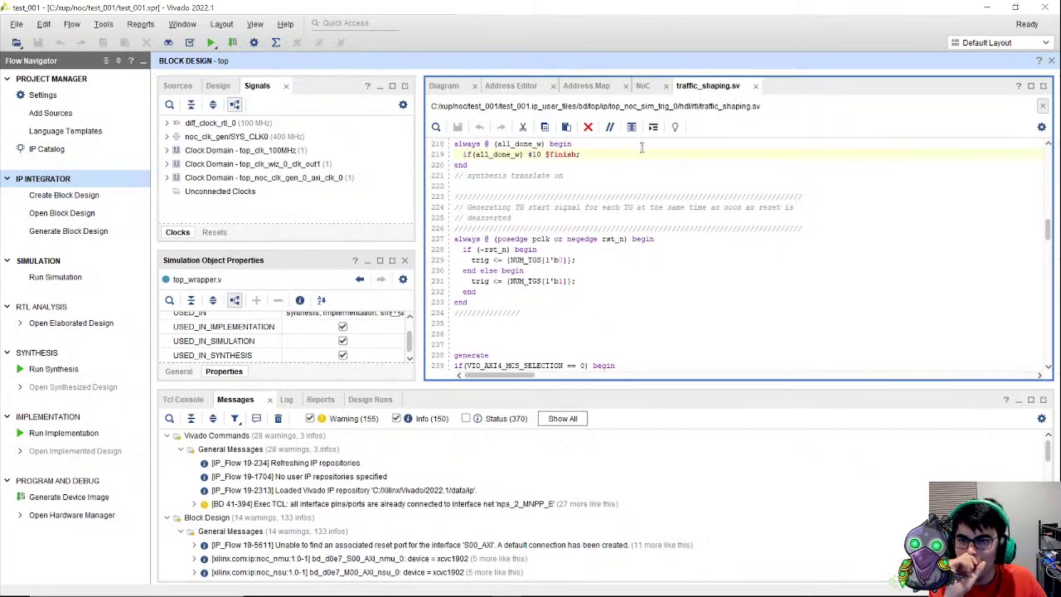
click(444, 85)
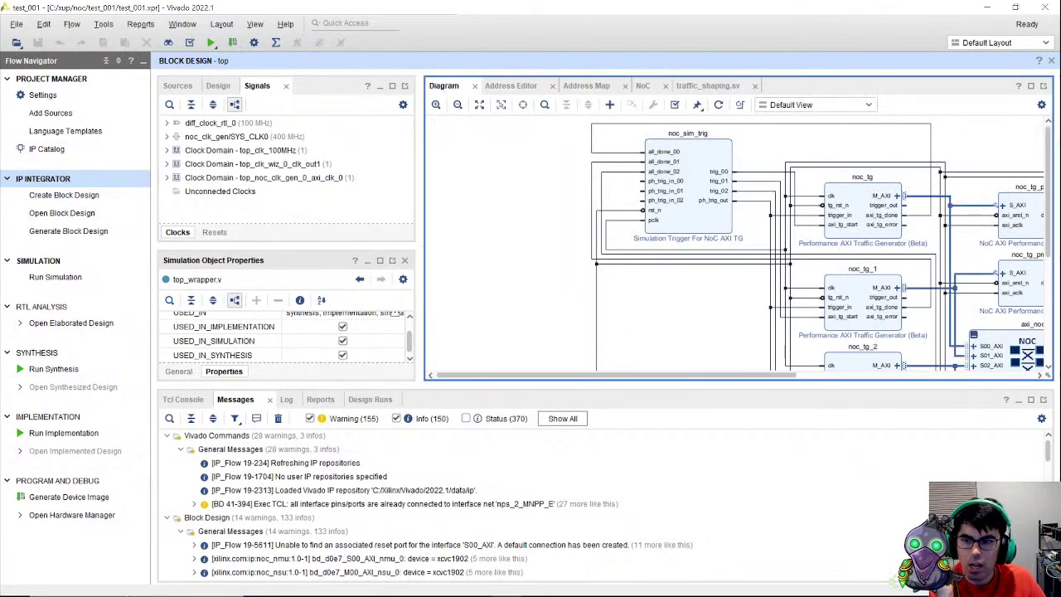
Step: Review the read and write latency and achieved bandwidth results in the simulation's console output
click(183, 399)
scroll(332, 489, up, 3)
drag(257, 520, 344, 520)
scroll(292, 498, down, 1)
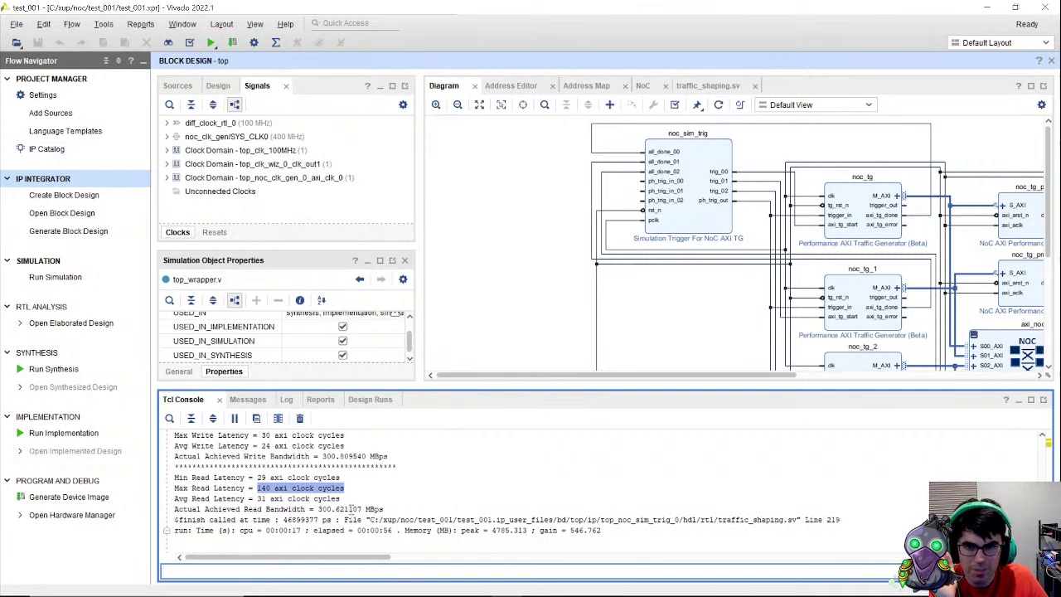
Step: Set the AXI write bandwidth of the noc_tg traffic generator to 500 MBps in its non-synthesizable options
double_click(866, 242)
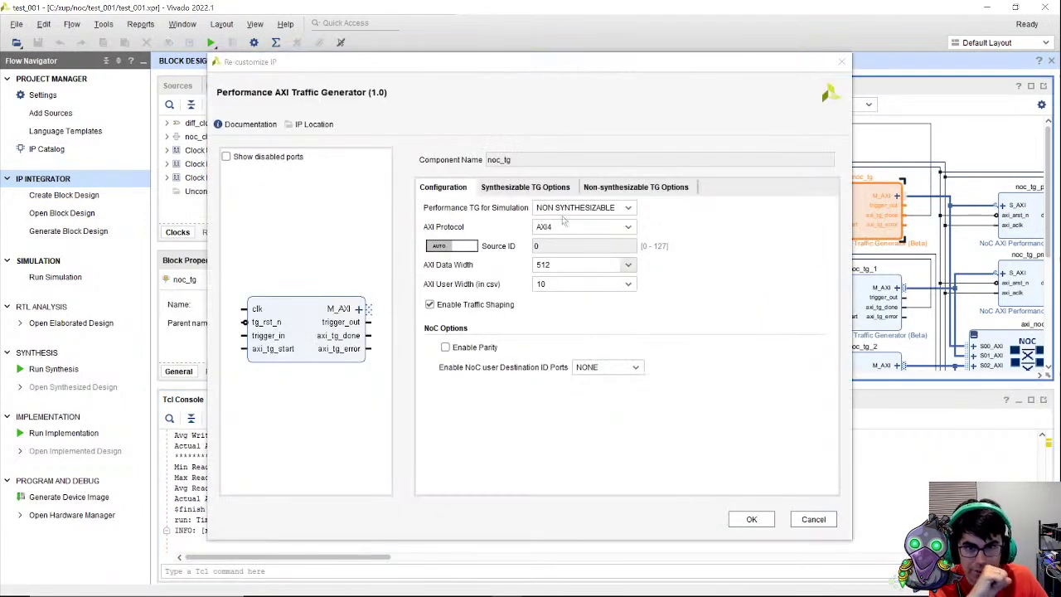
click(618, 187)
double_click(569, 375)
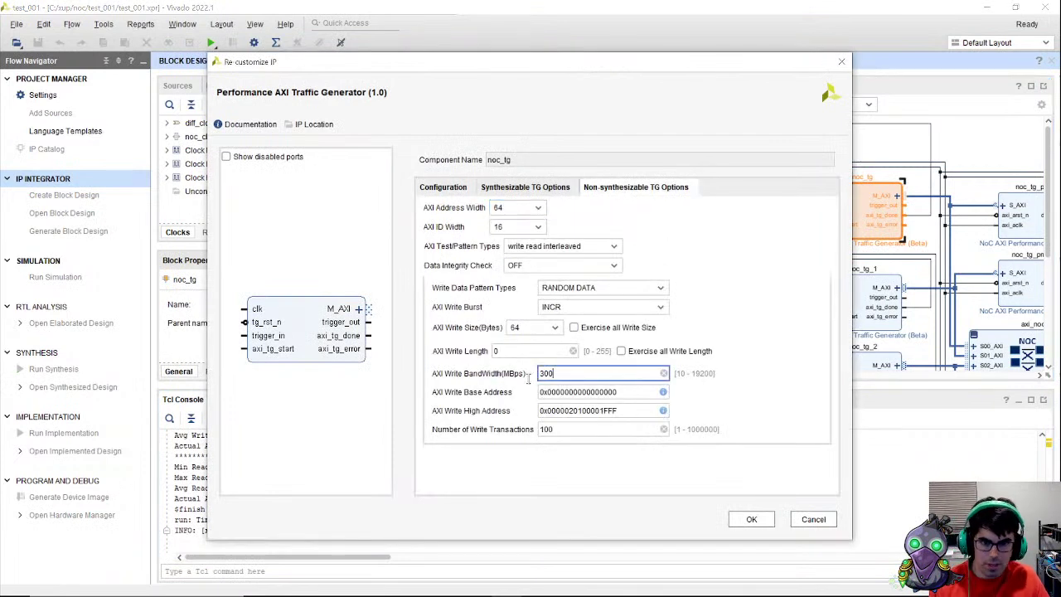
text(5)
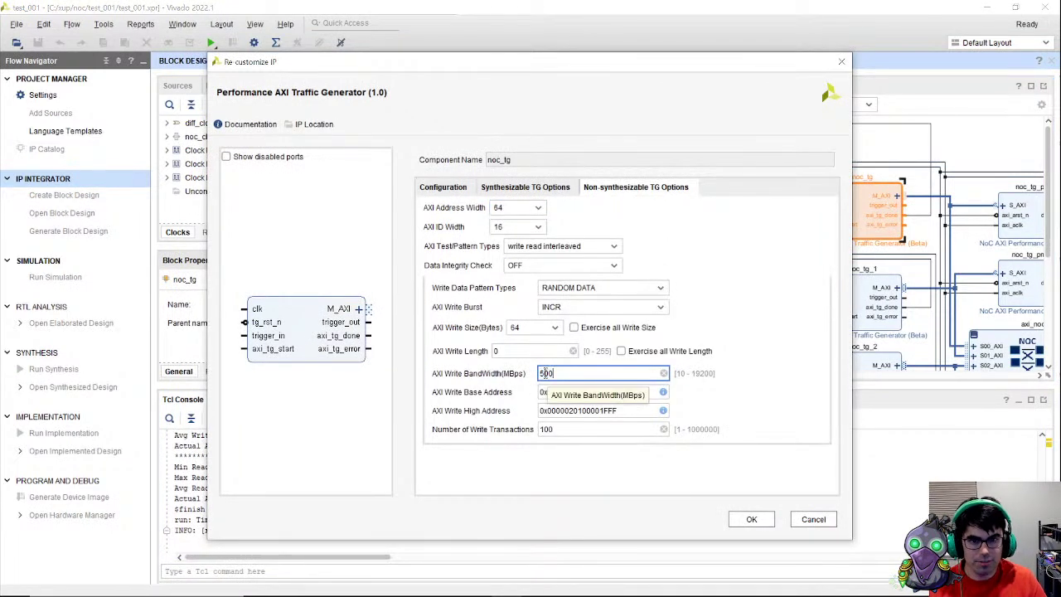
click(751, 520)
Step: Set the AXI write bandwidth of the noc_tg_1 traffic generator to 500 MBps in its non-synthesizable options
double_click(860, 328)
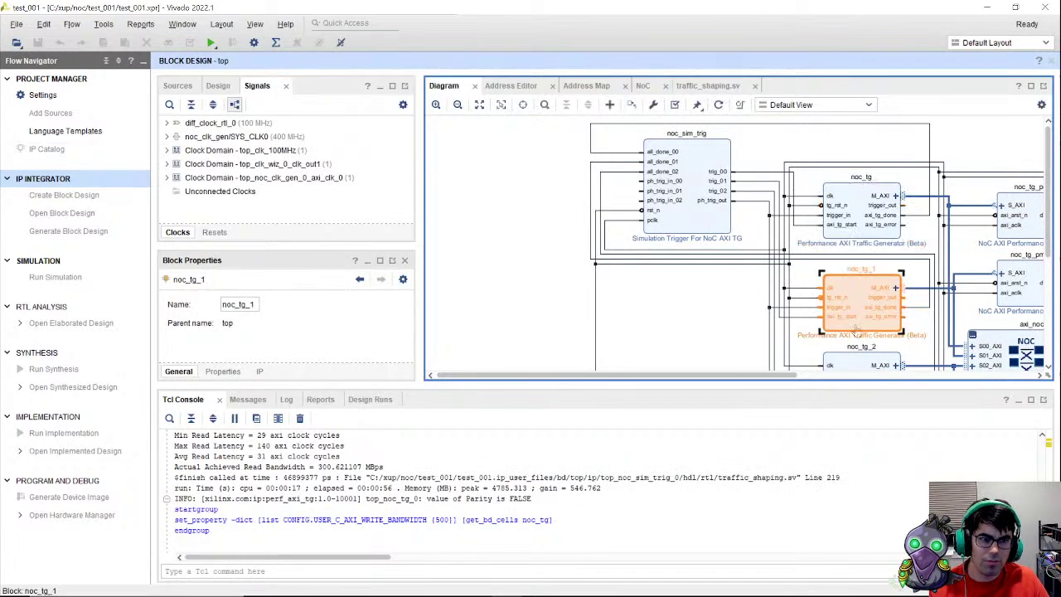
click(595, 189)
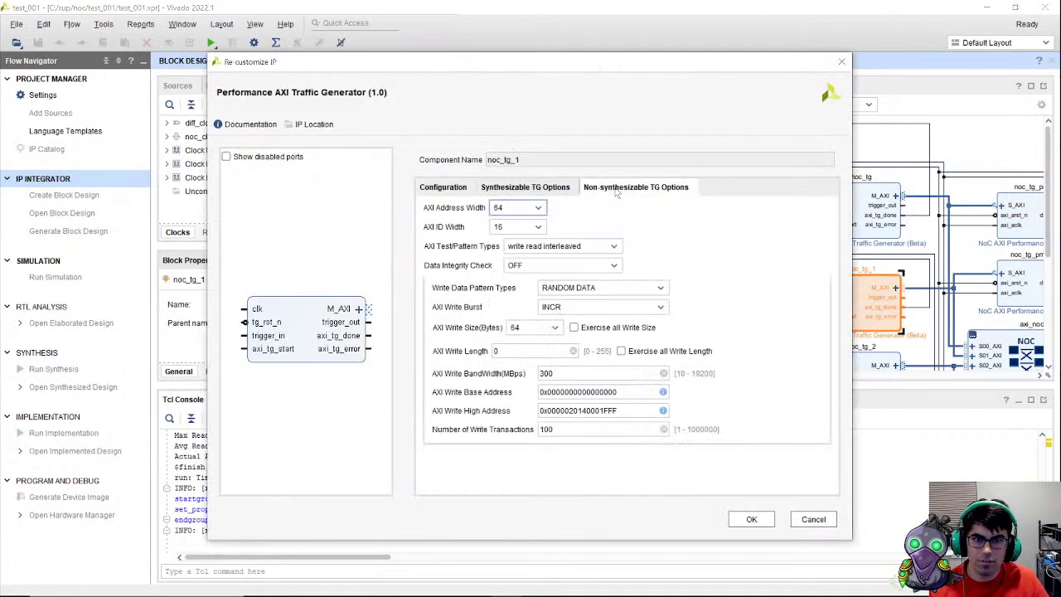
click(538, 189)
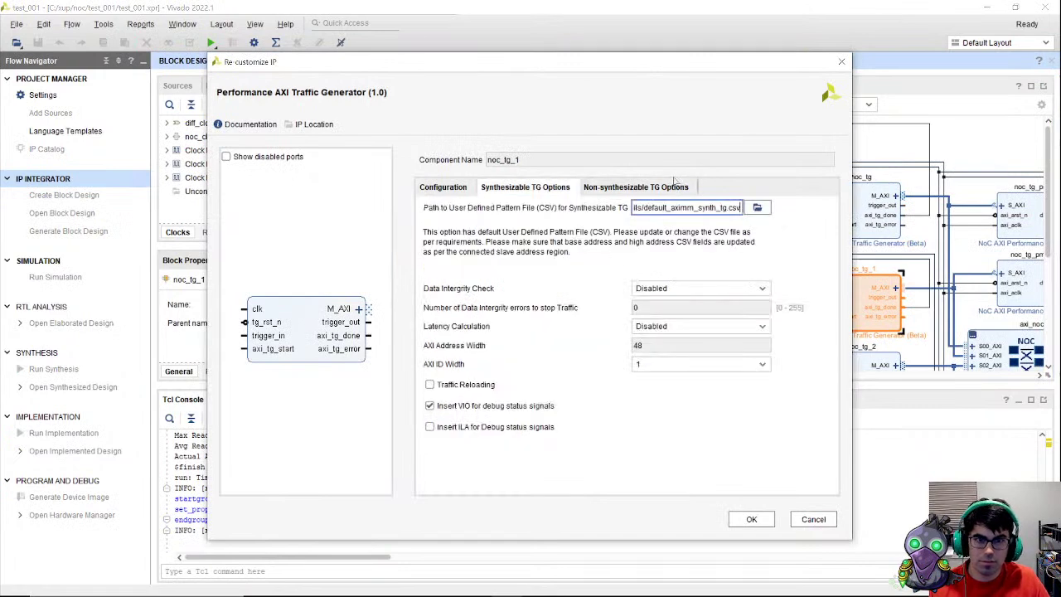
click(660, 190)
drag(582, 375, 512, 375)
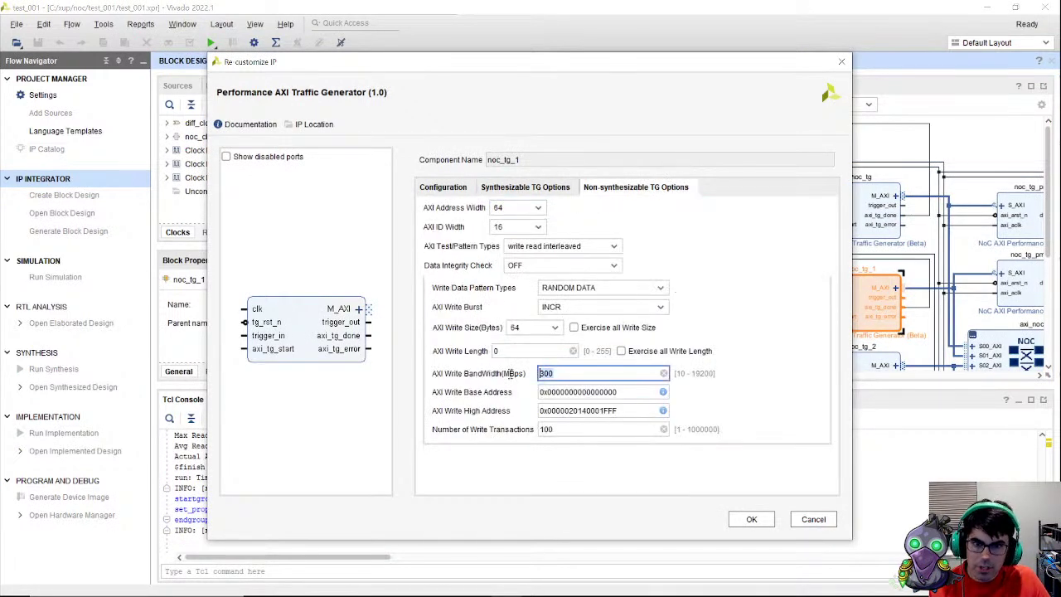
text(500)
key(Return)
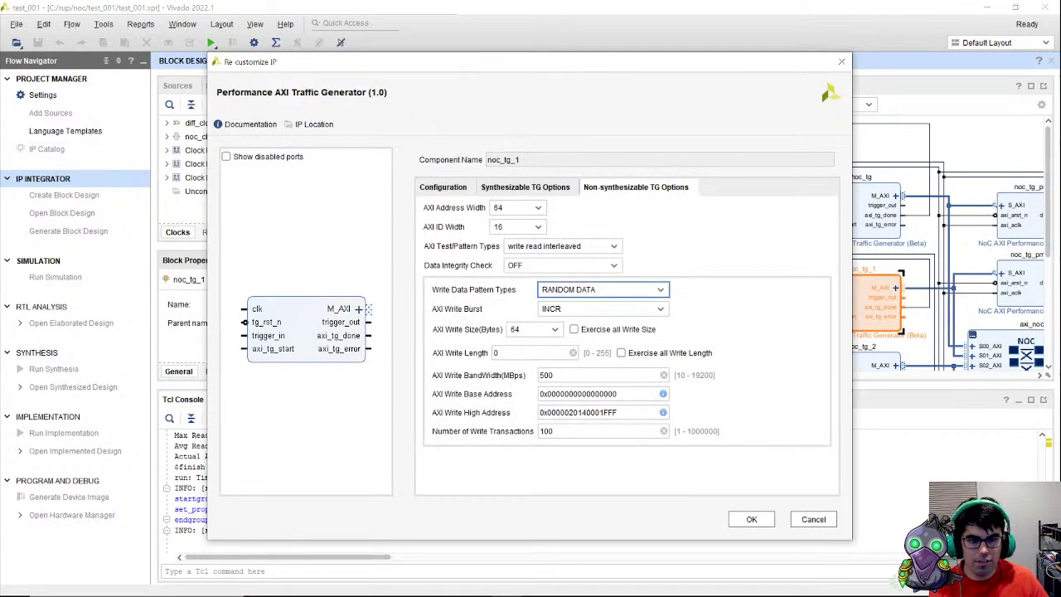
click(751, 519)
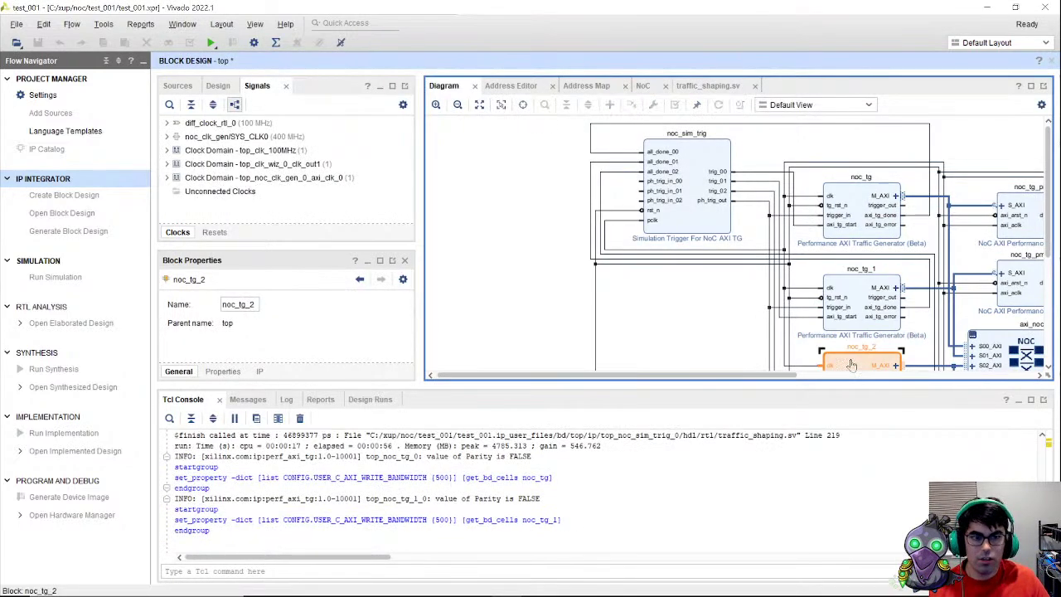
Step: Set the AXI write bandwidth of the noc_tg_2 traffic generator to 500 MBps in its non-synthesizable options
double_click(852, 365)
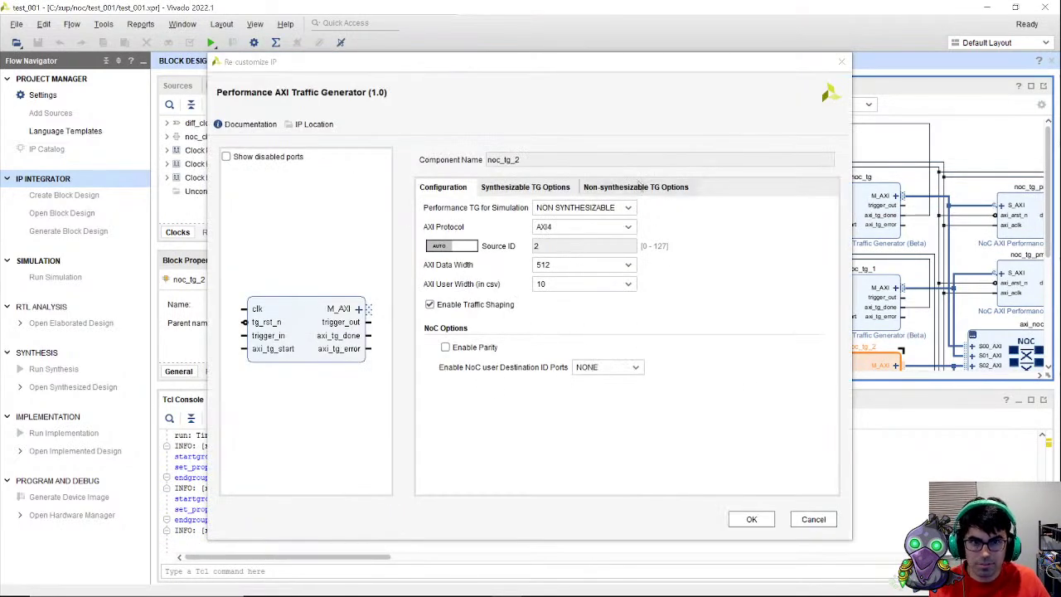
click(638, 186)
click(570, 371)
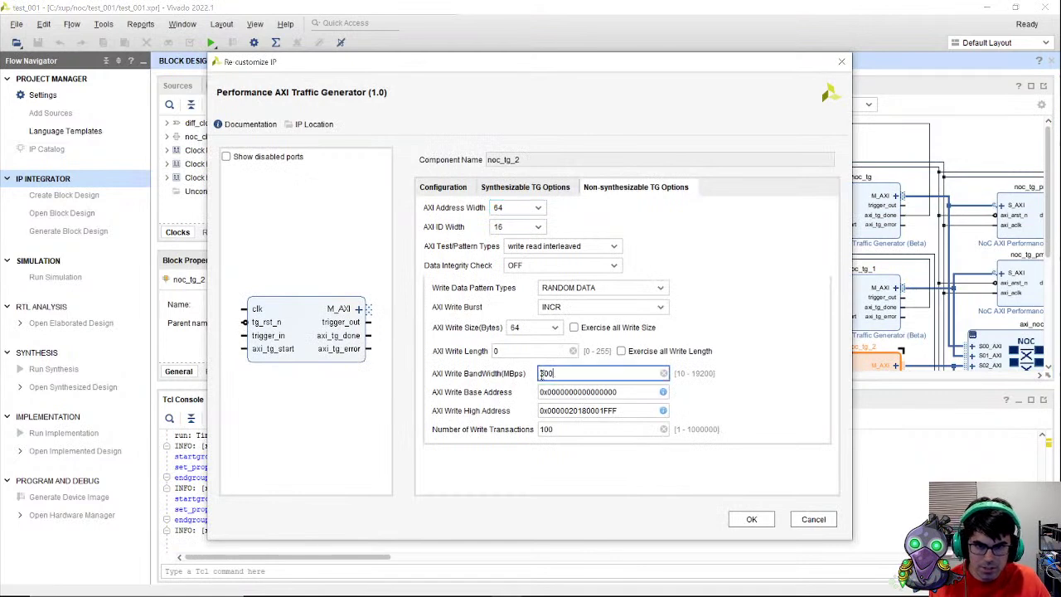
click(751, 519)
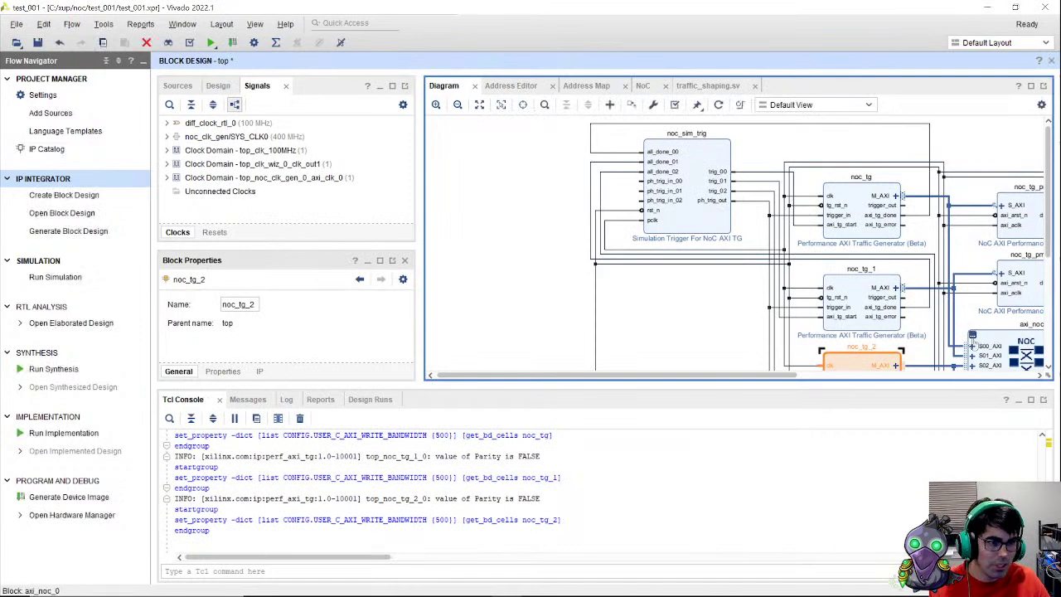
Step: Connect S00_AXI, S01_AXI and S02_AXI each to all of M00_AXI, M01_AXI and M02_AXI in axi_noc_0's connectivity settings
double_click(999, 347)
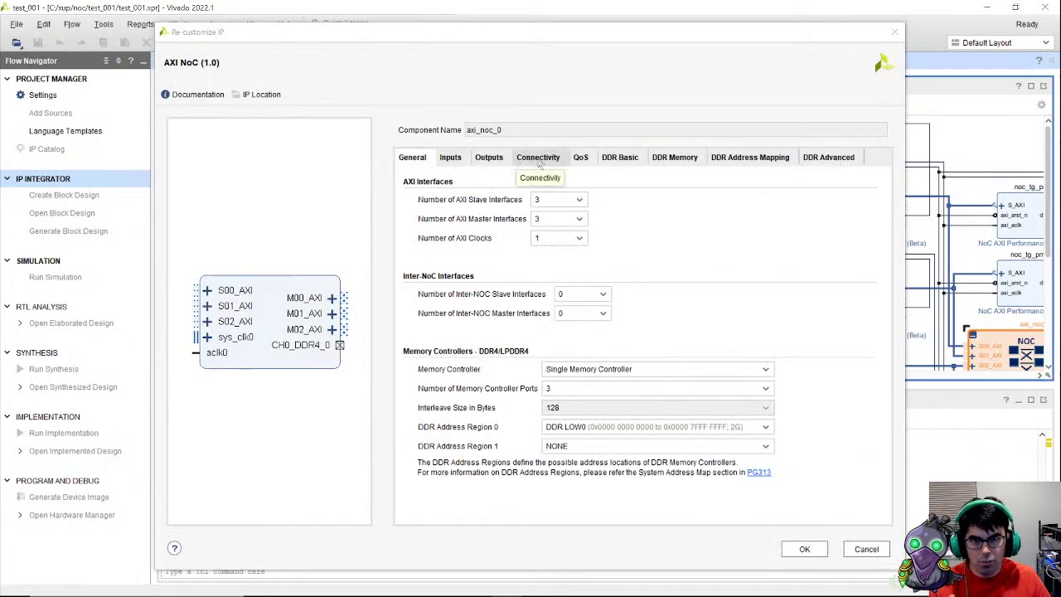
click(517, 163)
click(473, 262)
click(473, 277)
click(516, 276)
click(515, 248)
click(558, 262)
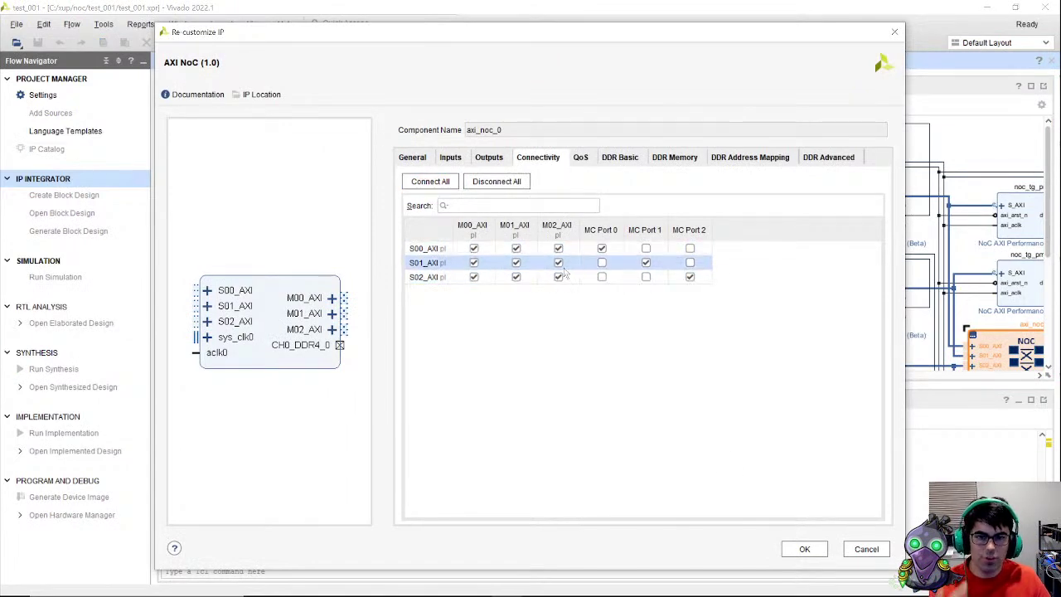
click(804, 549)
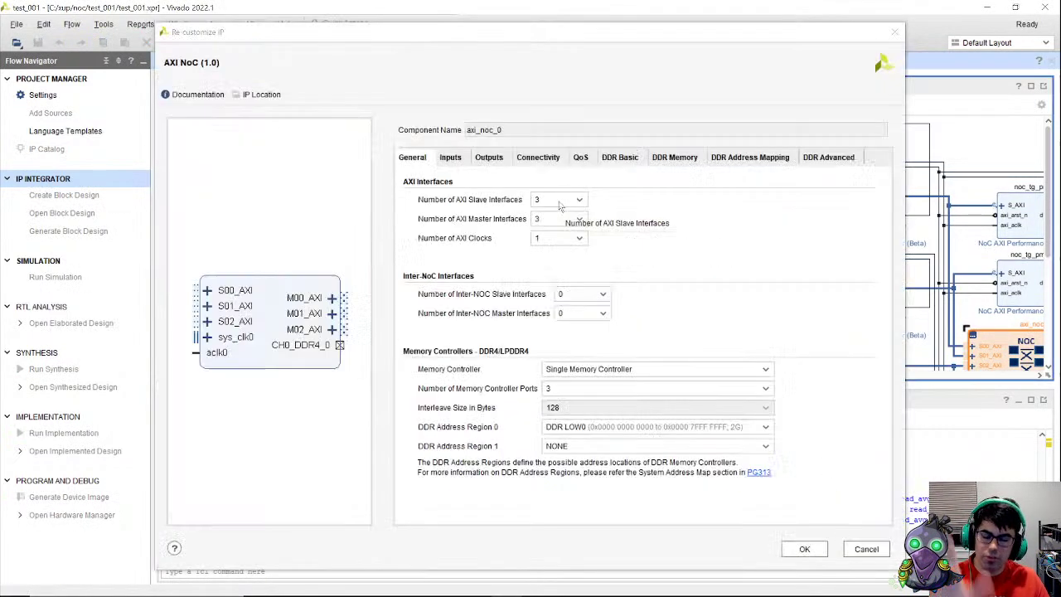
Step: Set the QoS read bandwidth of axi_noc_0's S00_AXI to M00_AXI, M01_AXI, M02_AXI and MC Port 0 to 500 MB/s each
click(581, 160)
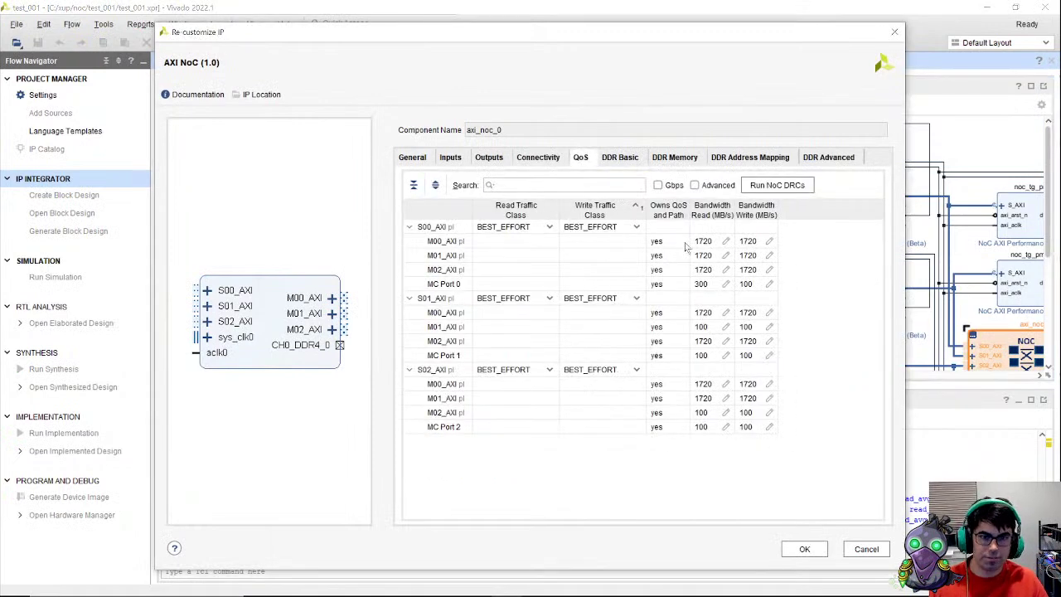
click(703, 246)
text(50)
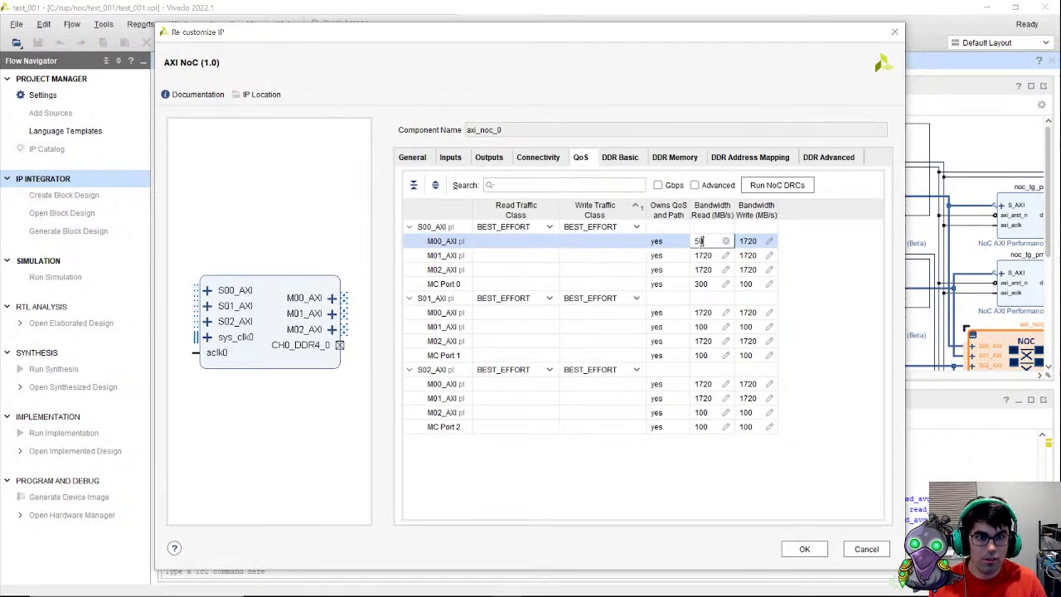
text(0)
key(Return)
click(705, 257)
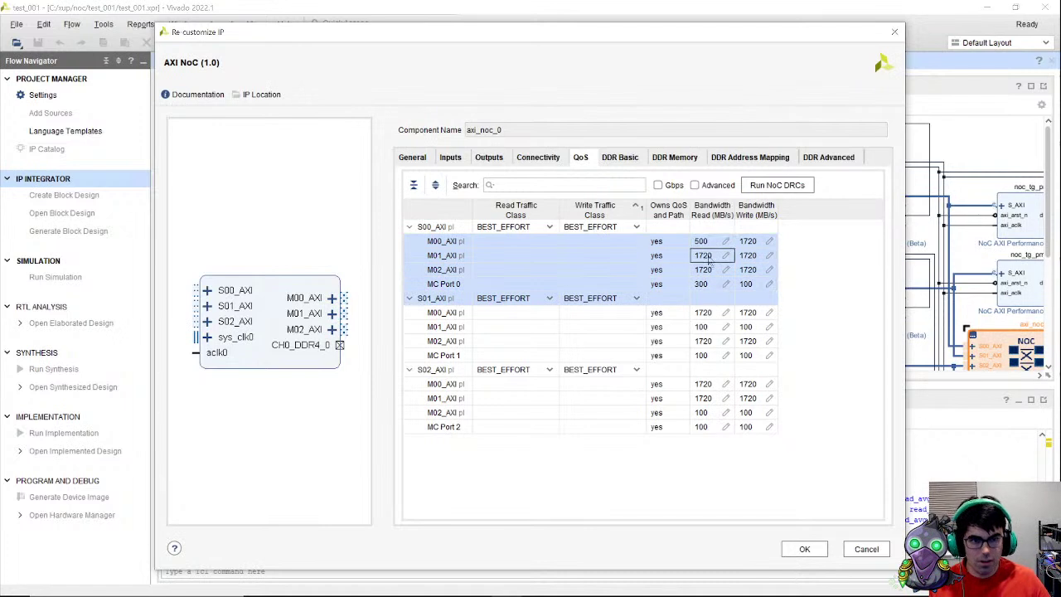
text(500)
key(Return)
text(500)
key(Return)
text(50)
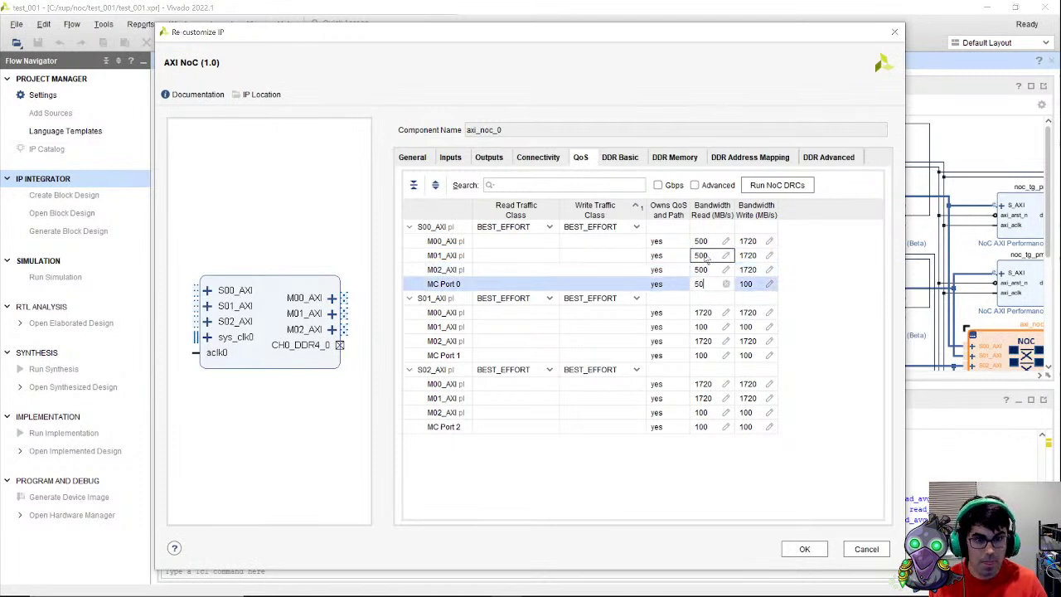
Step: Set the QoS write bandwidth of S00_AXI to M00_AXI, M01_AXI, M02_AXI and MC Port 0 to 500 MB/s each
click(748, 242)
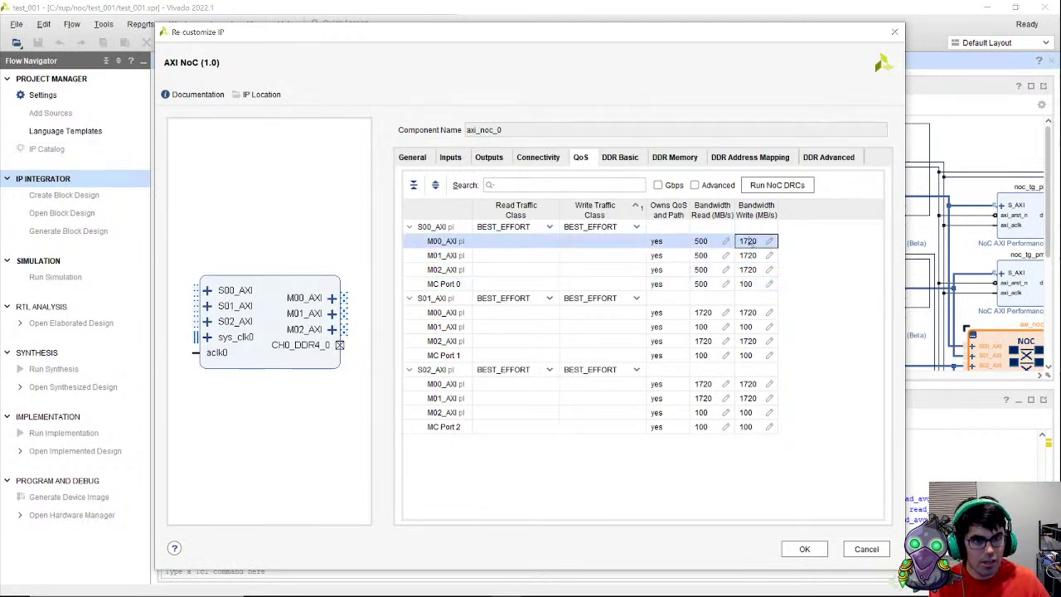
text(500)
key(Return)
text(500)
key(Return)
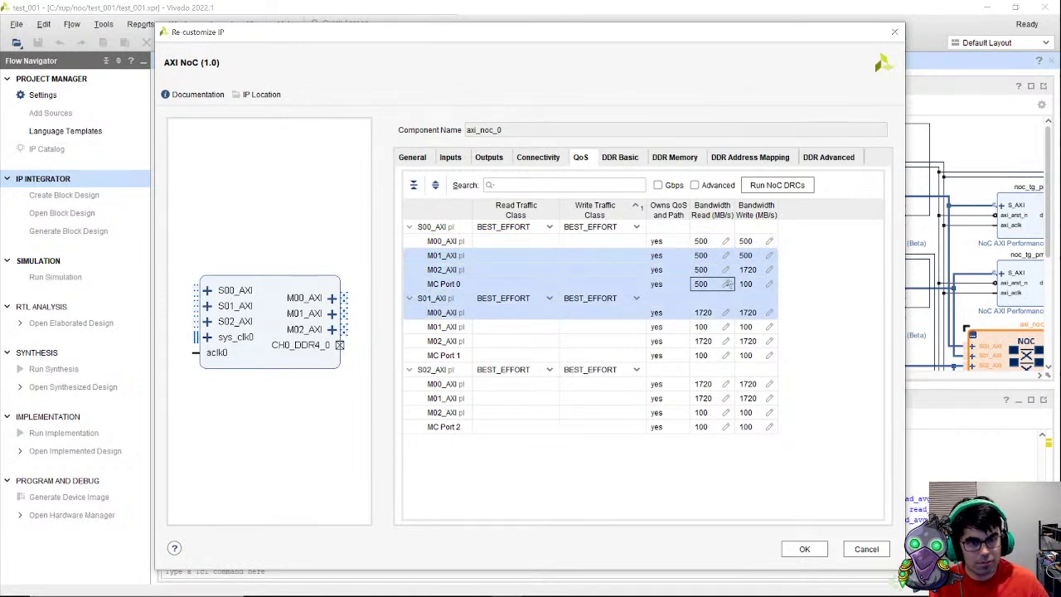
click(750, 270)
text(5)
key(Return)
text(500)
key(Return)
Step: Set the QoS write bandwidth of S01_AXI to M00_AXI, M01_AXI, M02_AXI and MC Port 1 to 500 MB/s each
key(Return)
text(500)
key(Return)
text(5)
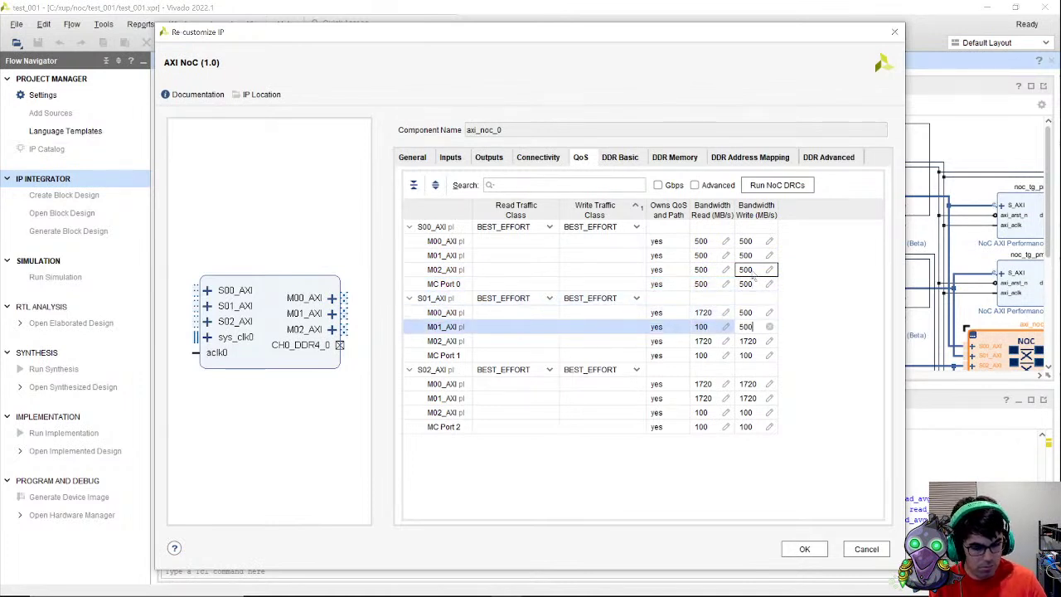
key(Return)
text(500)
key(Return)
text(5)
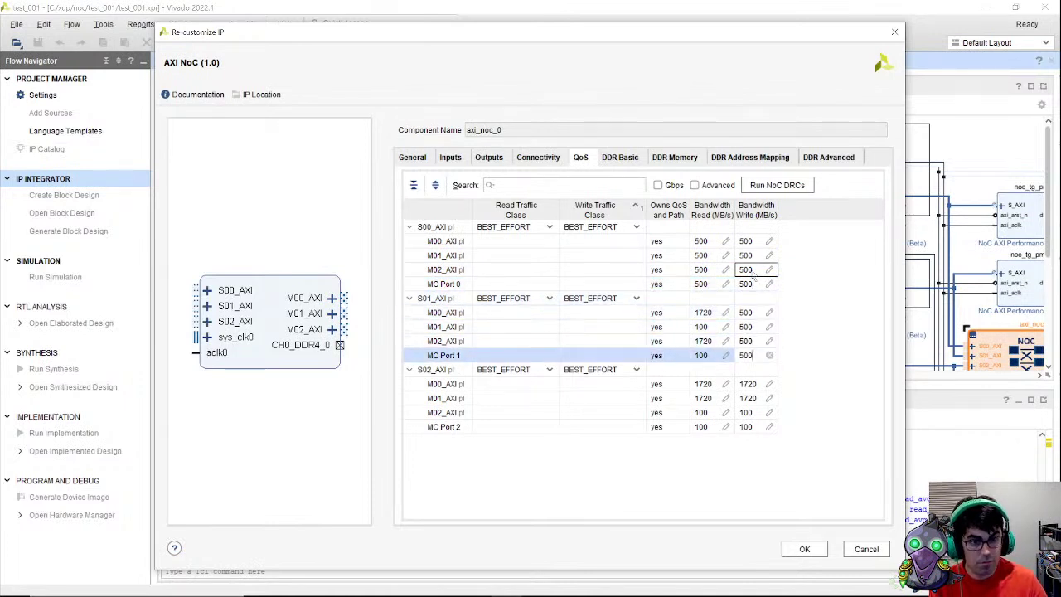
Step: Set the QoS write bandwidth of S02_AXI to M00_AXI, M01_AXI, M02_AXI and MC Port 2 to 500 MB/s each
key(Return)
key(Return)
text(500)
key(Return)
text(500)
key(Return)
text(500)
key(Return)
text(500)
Step: Set the QoS read bandwidth of S01_AXI to M00_AXI, M01_AXI, M02_AXI and MC Port 1 to 500 MB/s each
double_click(702, 313)
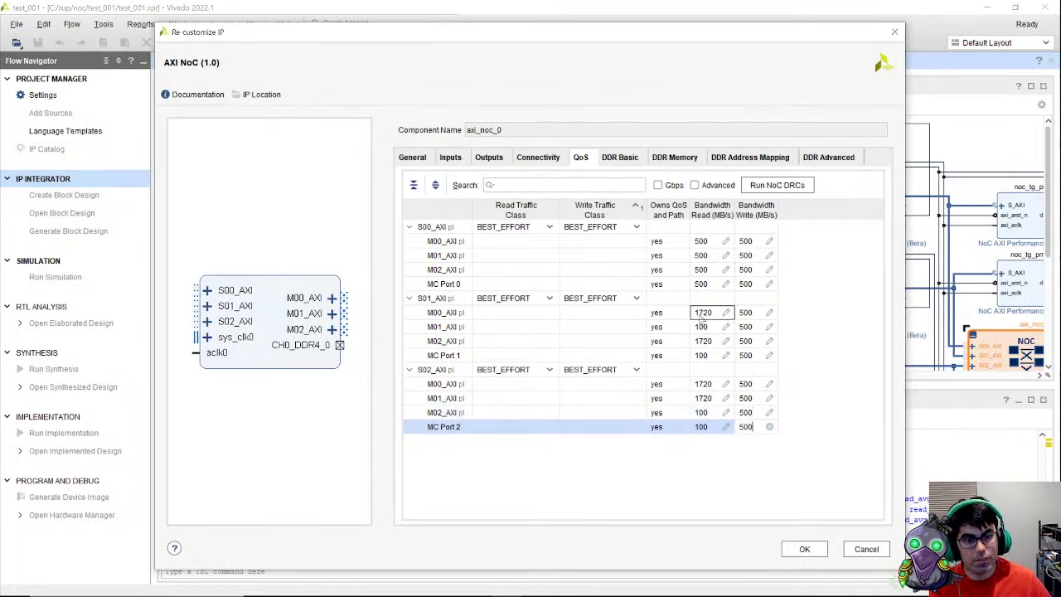
text(500)
key(Return)
text(50)
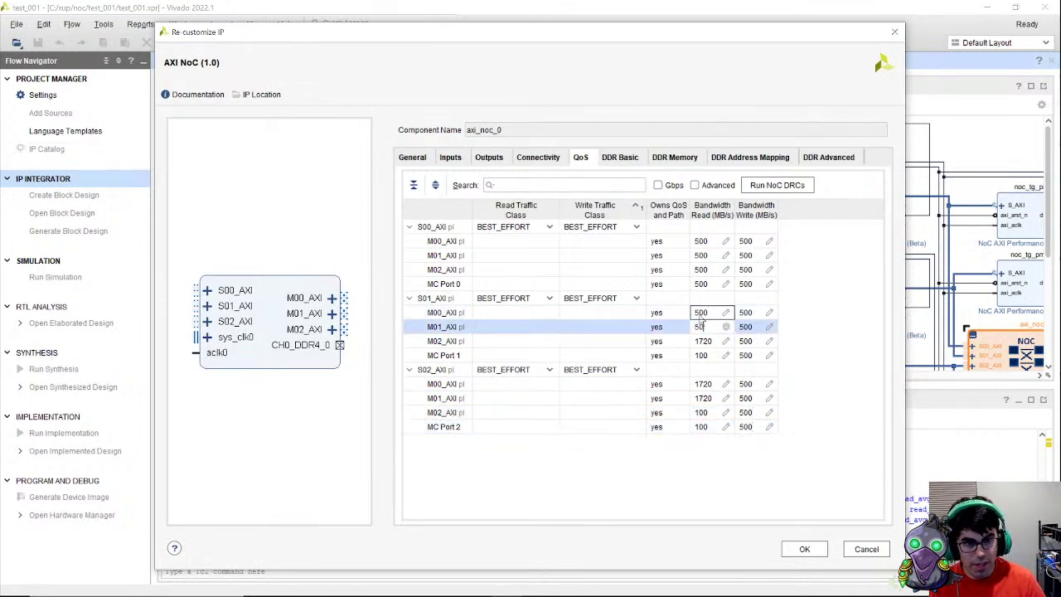
key(Return)
text(500)
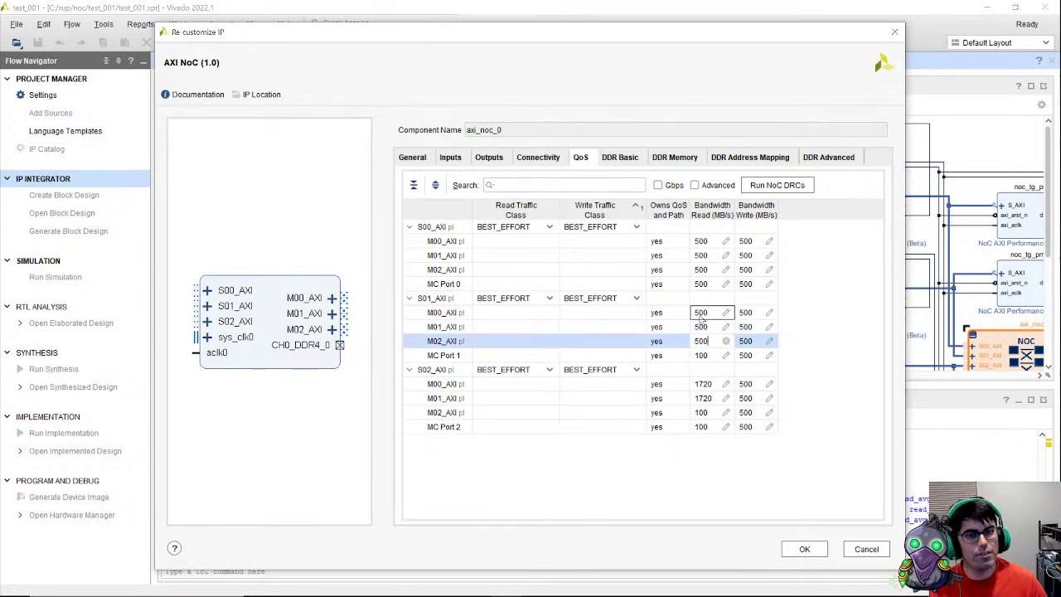
key(Return)
text(5)
key(Return)
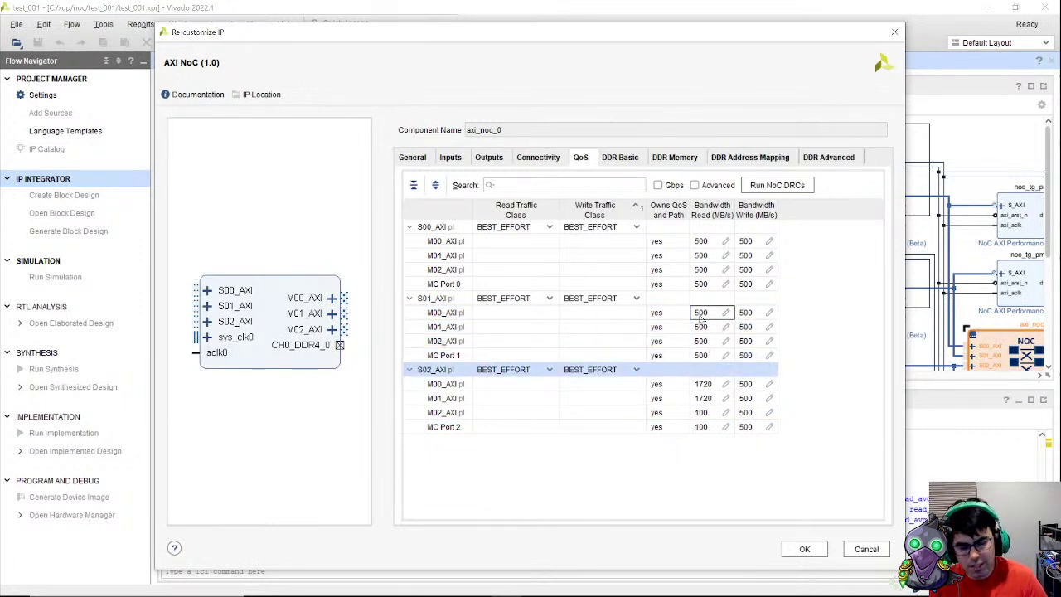
Step: Set S02_AXI's QoS read bandwidth to M00_AXI, M01_AXI, M02_AXI and MC Port 2 to 500 MB/s each and apply the axi_noc_0 settings
key(Return)
text(500)
key(Return)
text(50)
key(Return)
text(5)
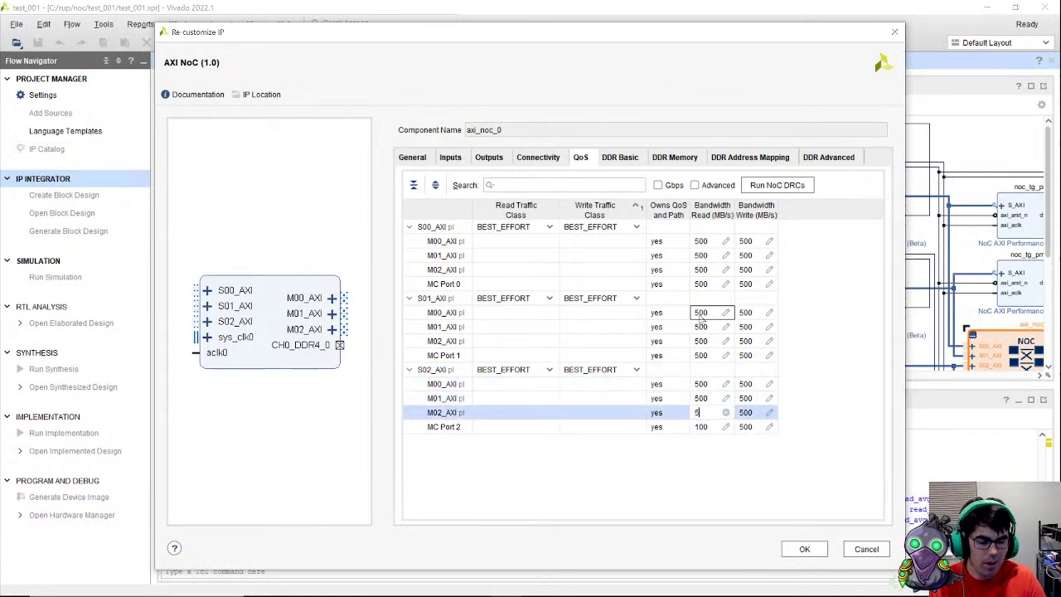
key(Return)
text(5)
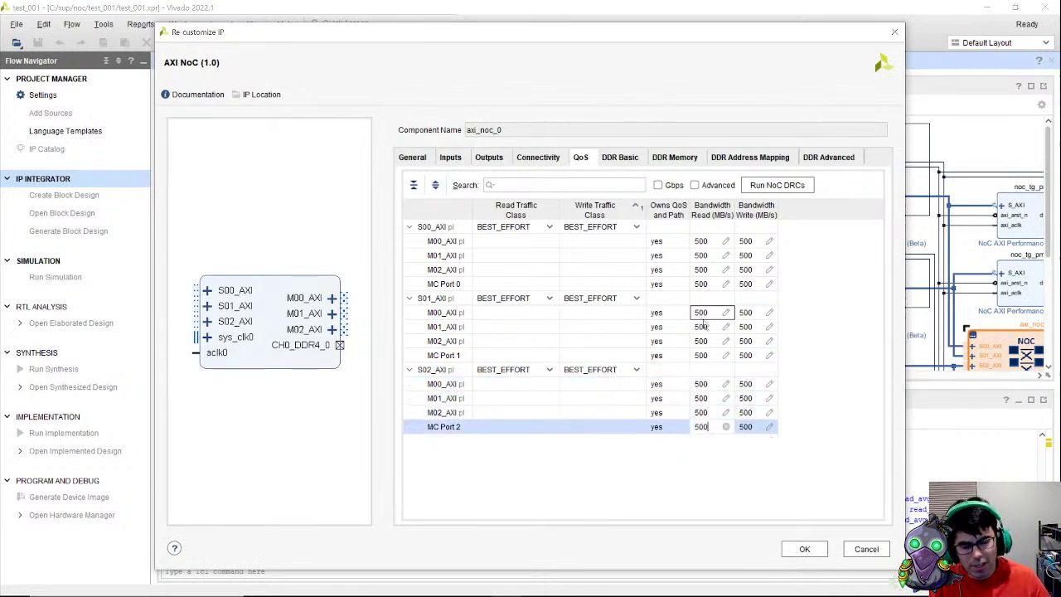
click(804, 549)
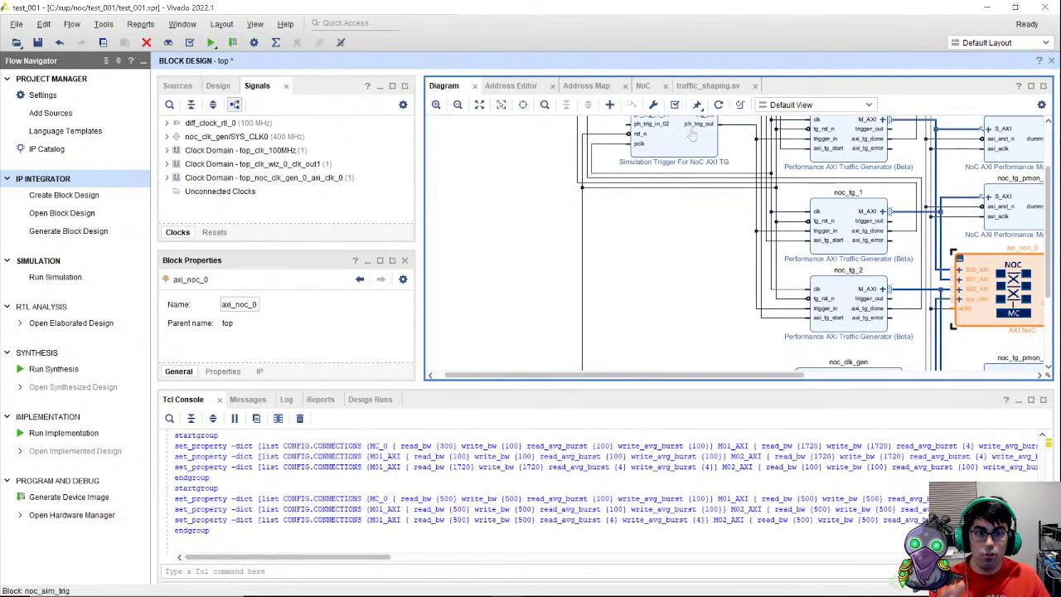
Step: Validate the block design, auto-assigning the unassigned address segments
click(675, 105)
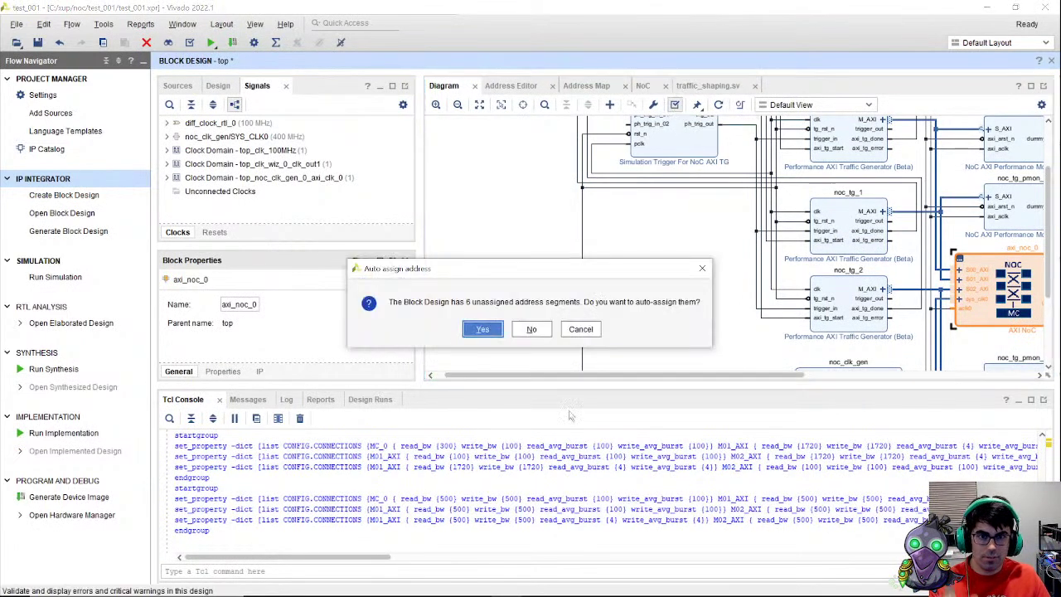
click(482, 330)
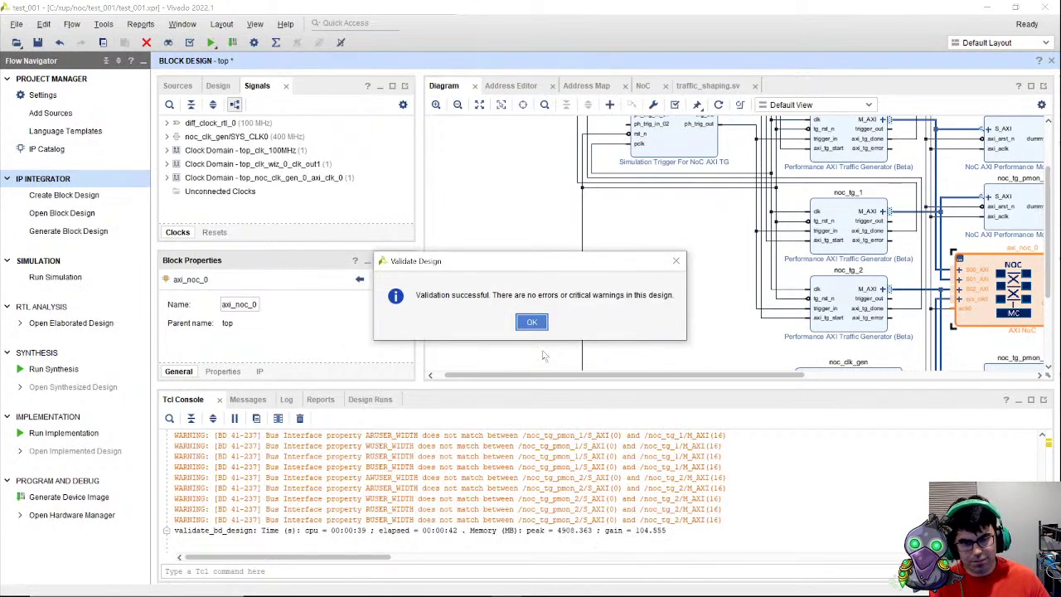
click(523, 322)
Step: Inspect the switches used by the routed paths in the NoC view
click(647, 87)
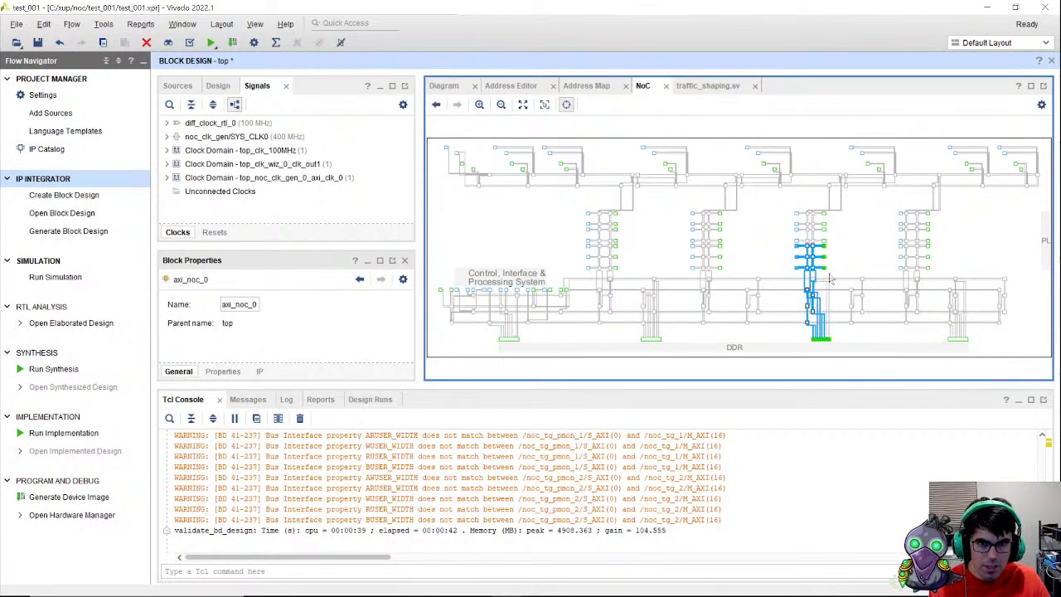
scroll(829, 280, up, 4)
click(774, 256)
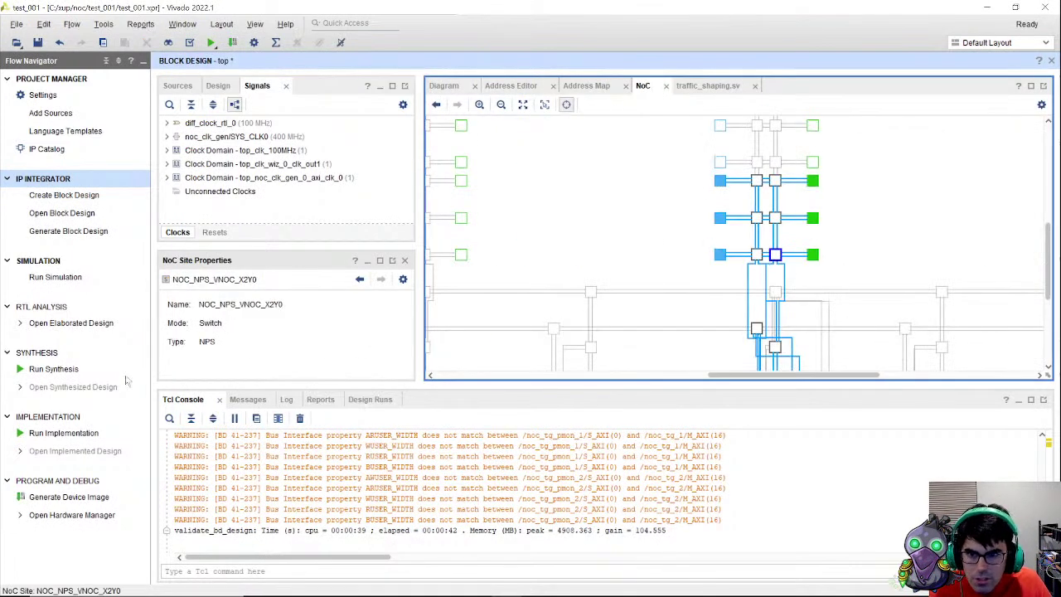
click(757, 256)
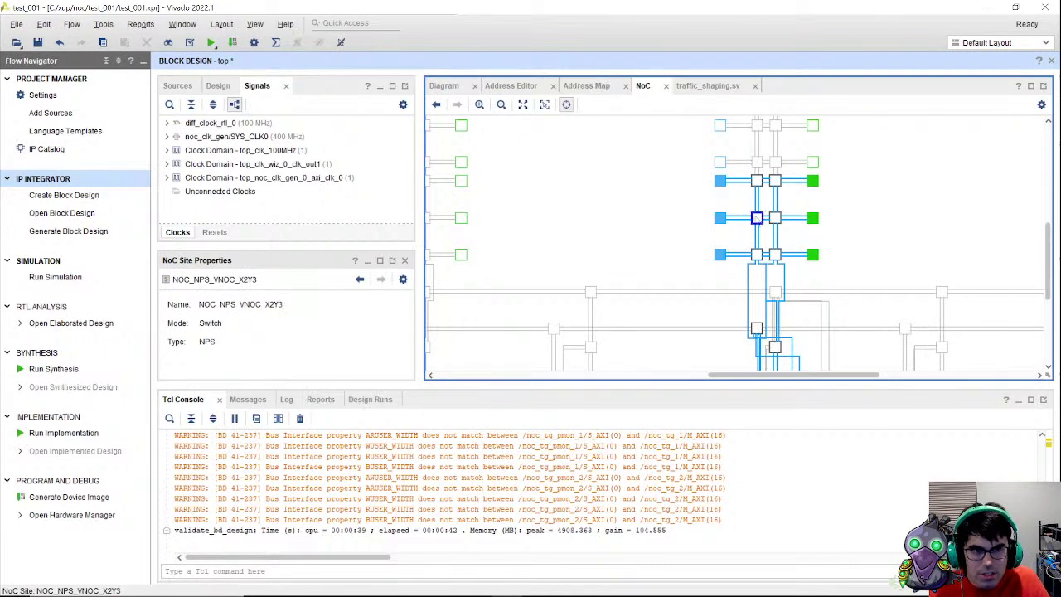
click(763, 185)
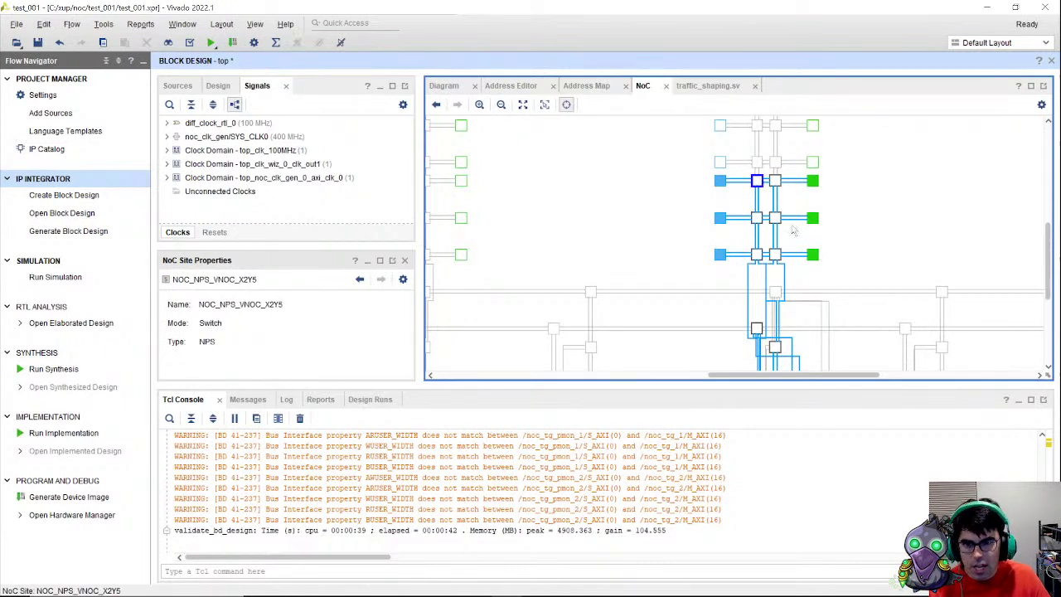
Step: Bring up the NoC window together with its NoC Objects list and QoS report
click(370, 399)
click(320, 398)
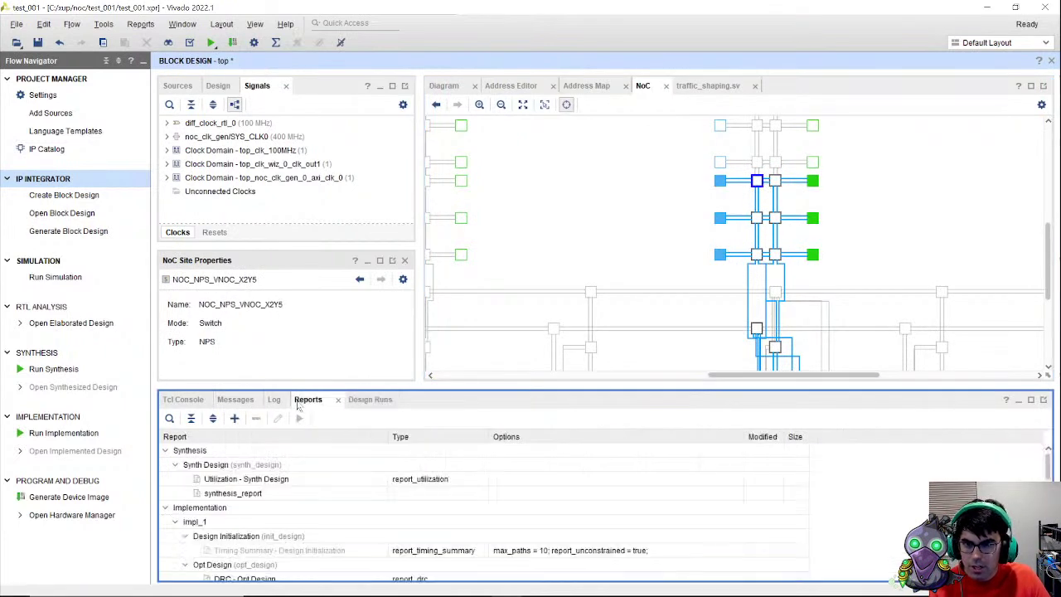
click(275, 400)
click(235, 399)
click(182, 399)
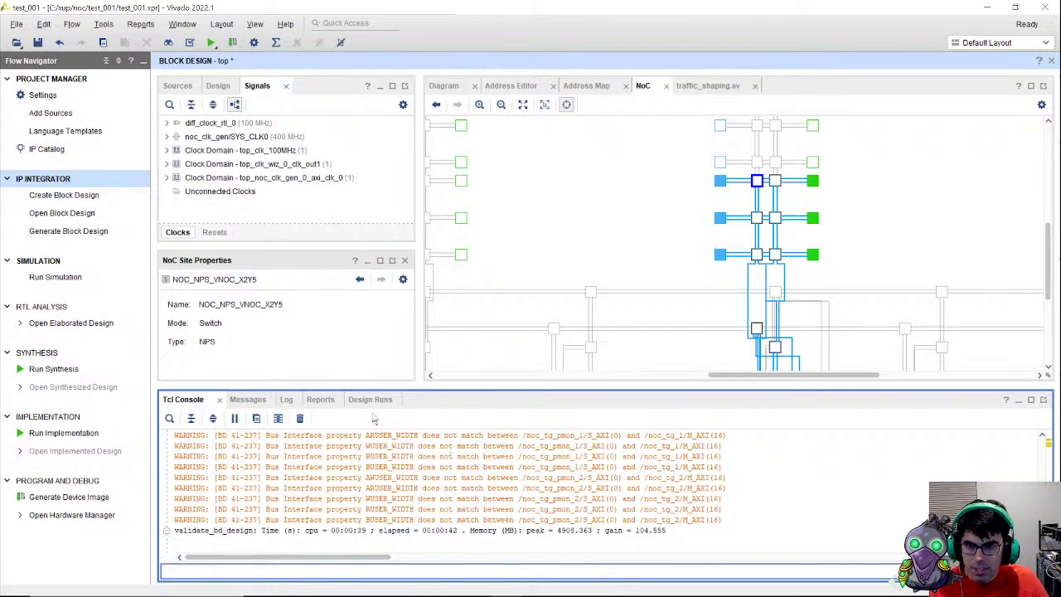
click(255, 24)
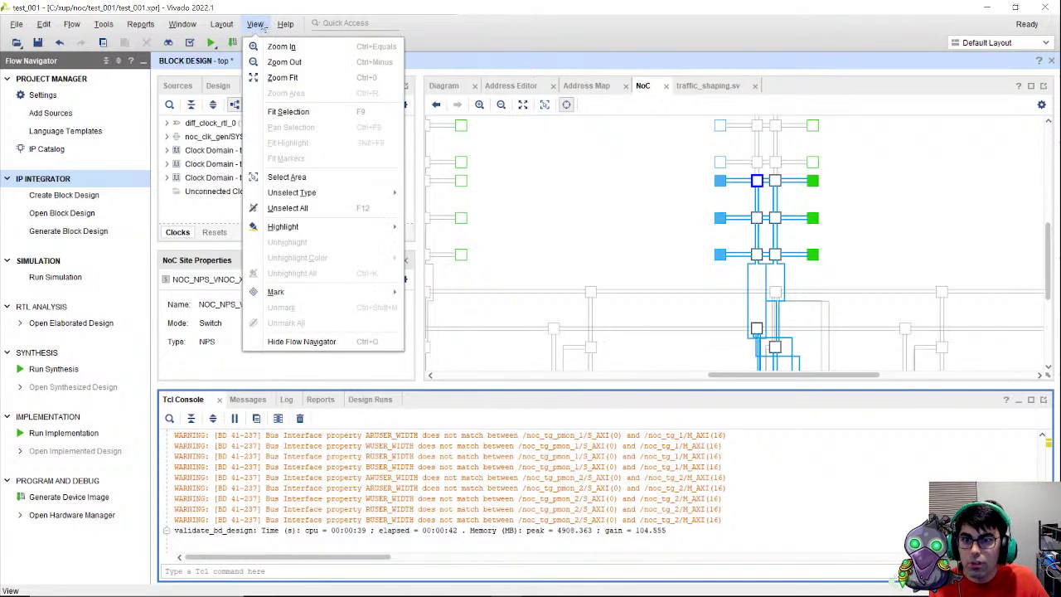
mouse_move(222, 28)
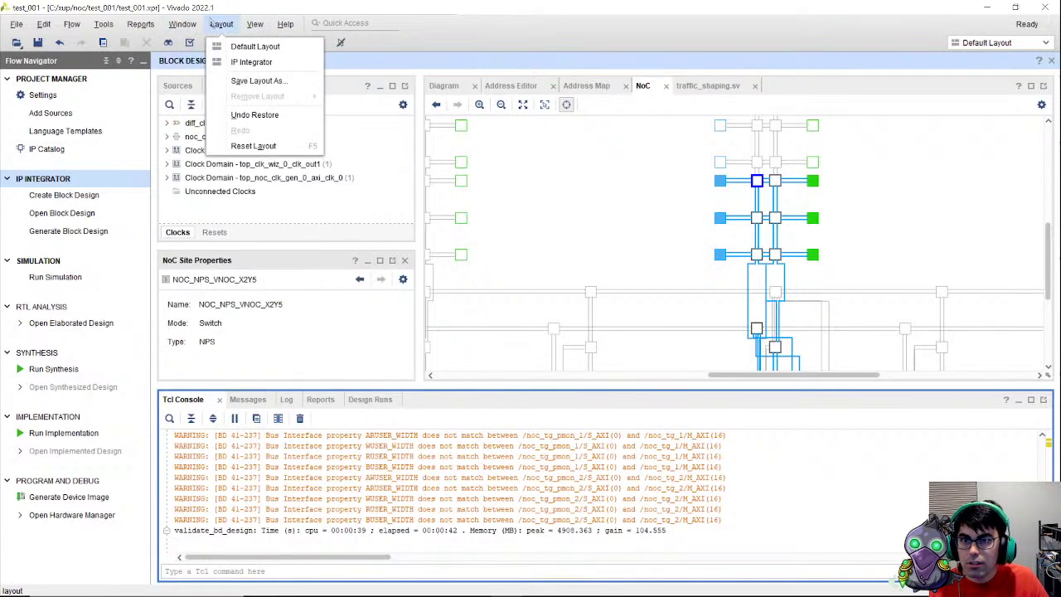
mouse_move(190, 28)
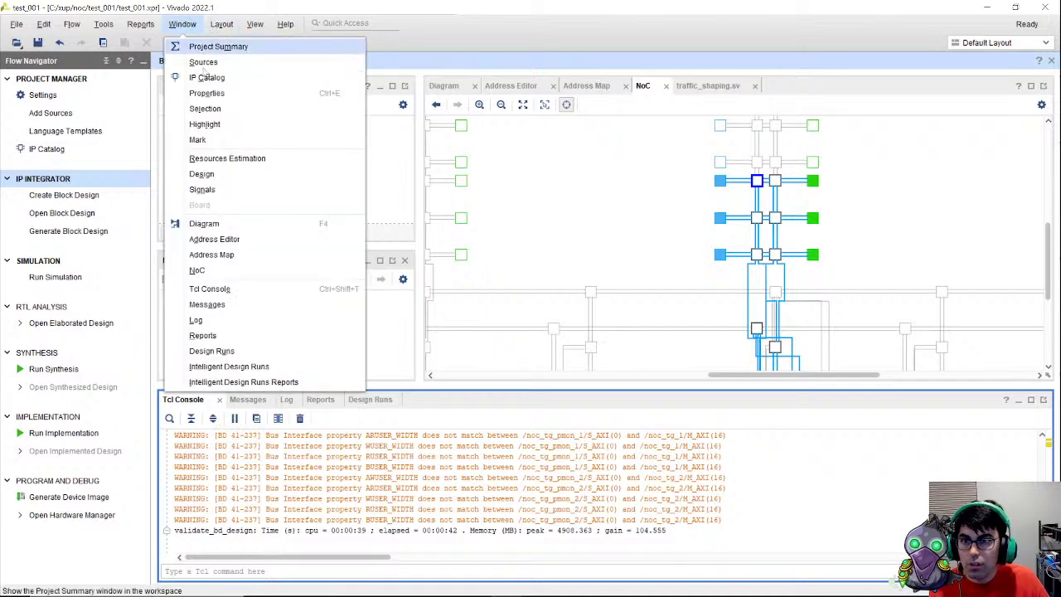
click(255, 269)
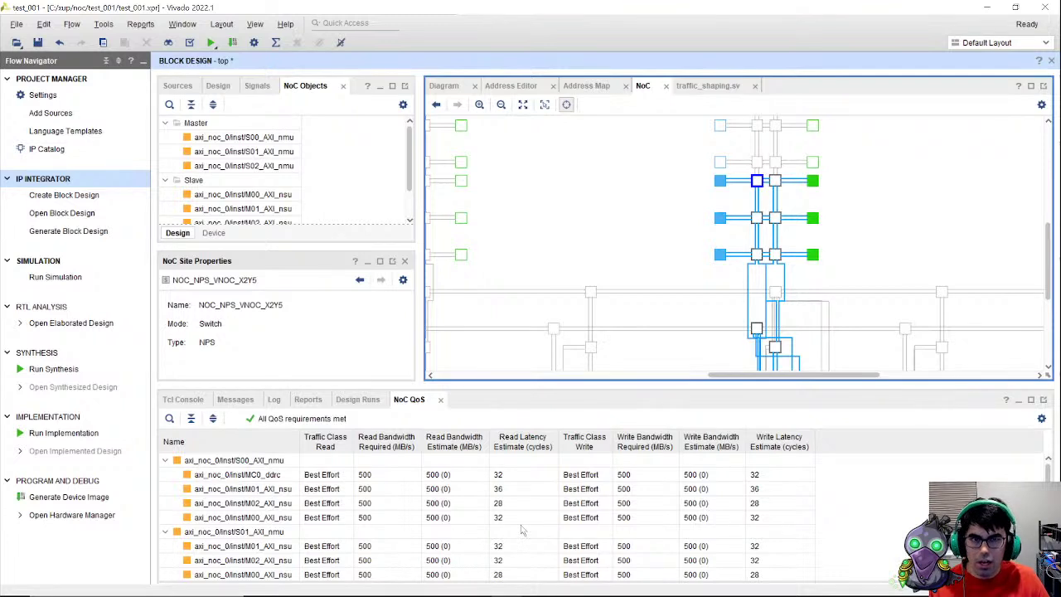
Step: Examine the write latency estimates for S00_AXI's connections and for S01_AXI to M01_AXI in the NoC QoS report
scroll(529, 521, down, 1)
scroll(523, 520, up, 1)
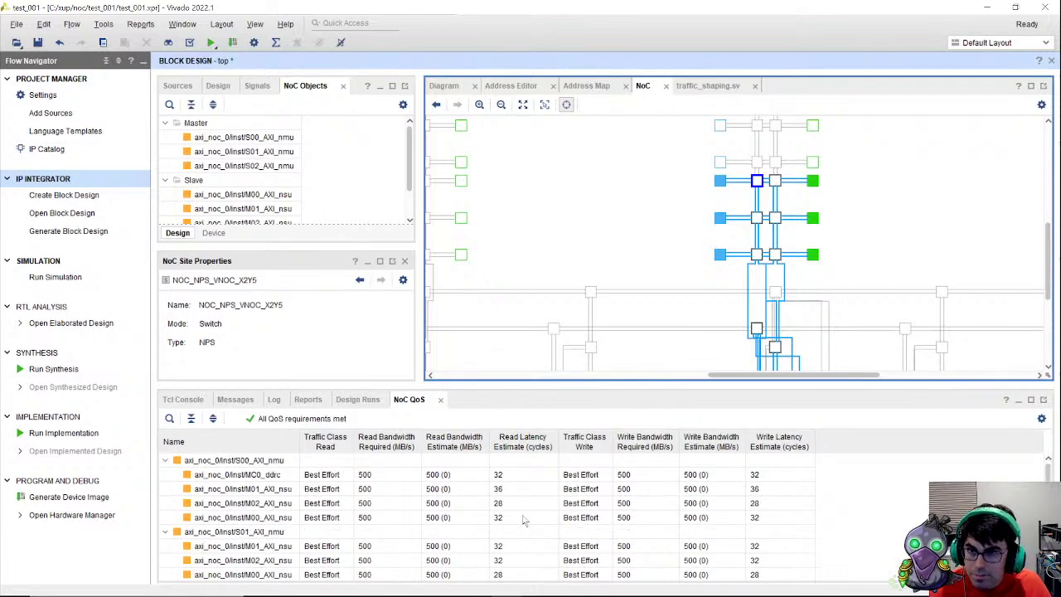
click(793, 476)
click(794, 489)
click(792, 503)
click(789, 518)
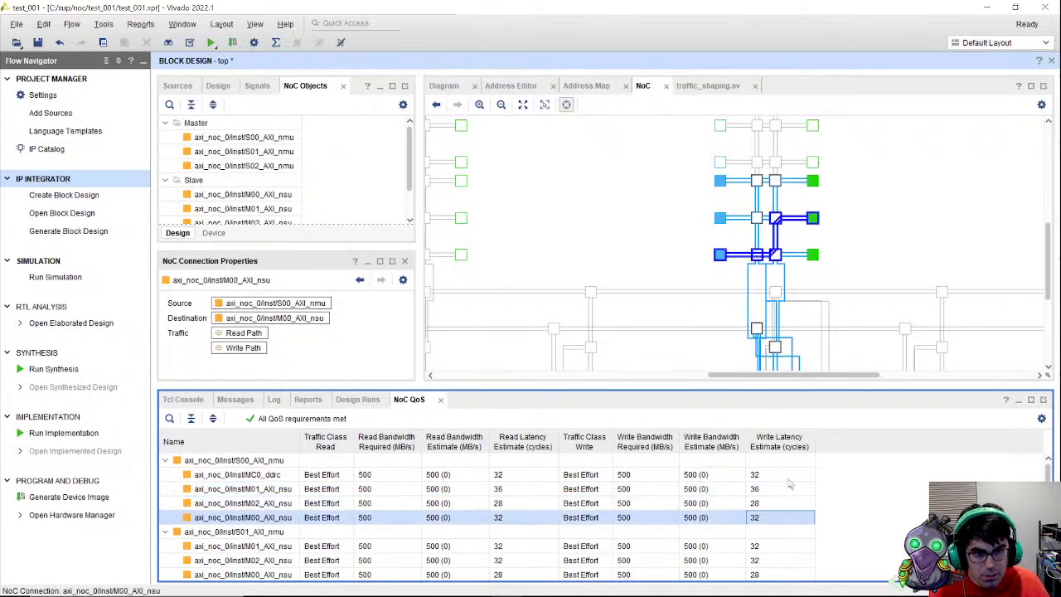
scroll(790, 485, down, 2)
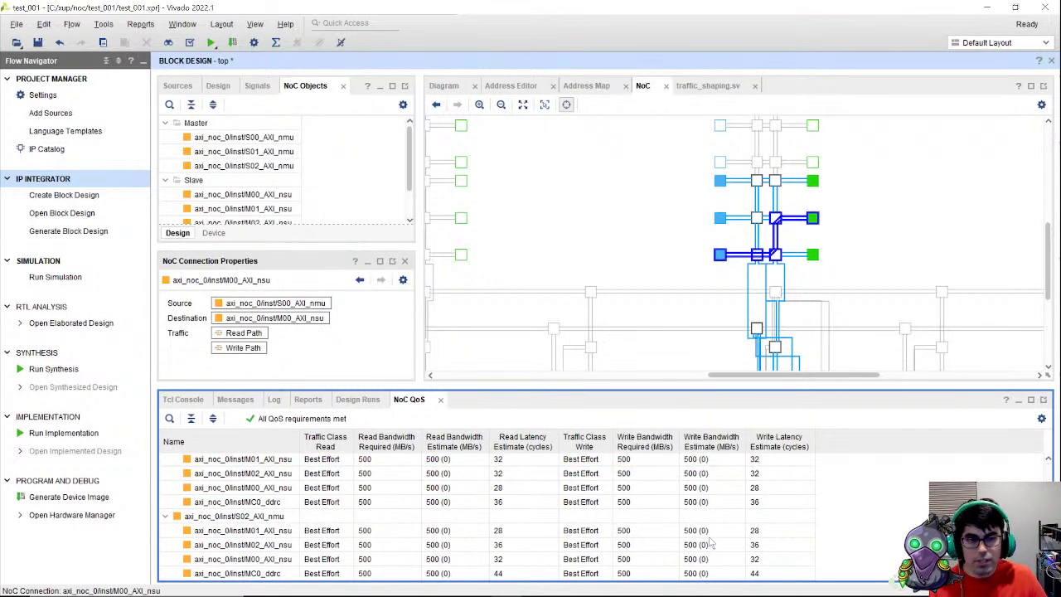
click(751, 461)
scroll(790, 488, up, 2)
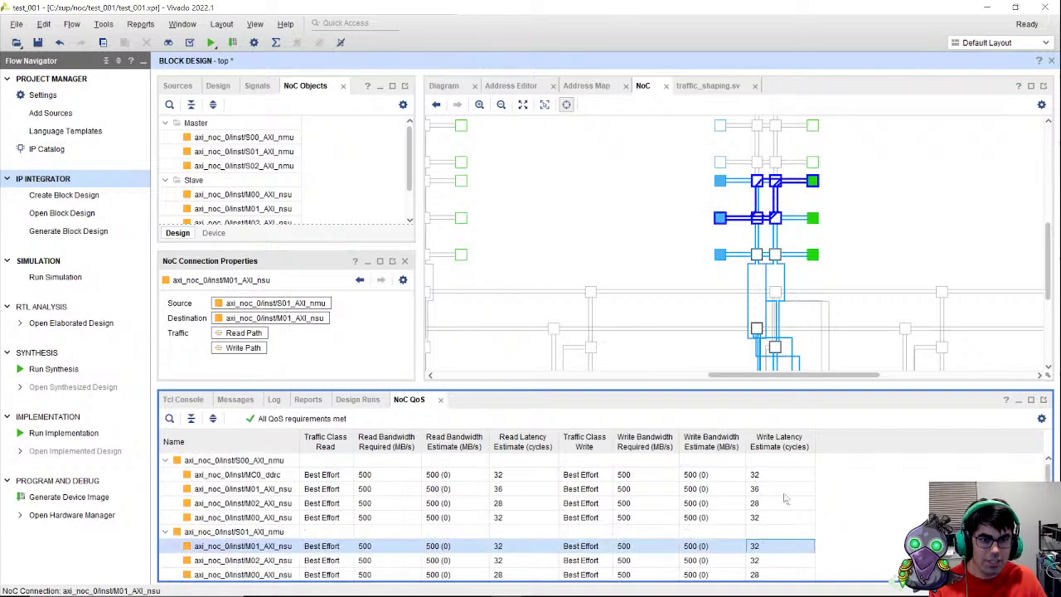
click(756, 183)
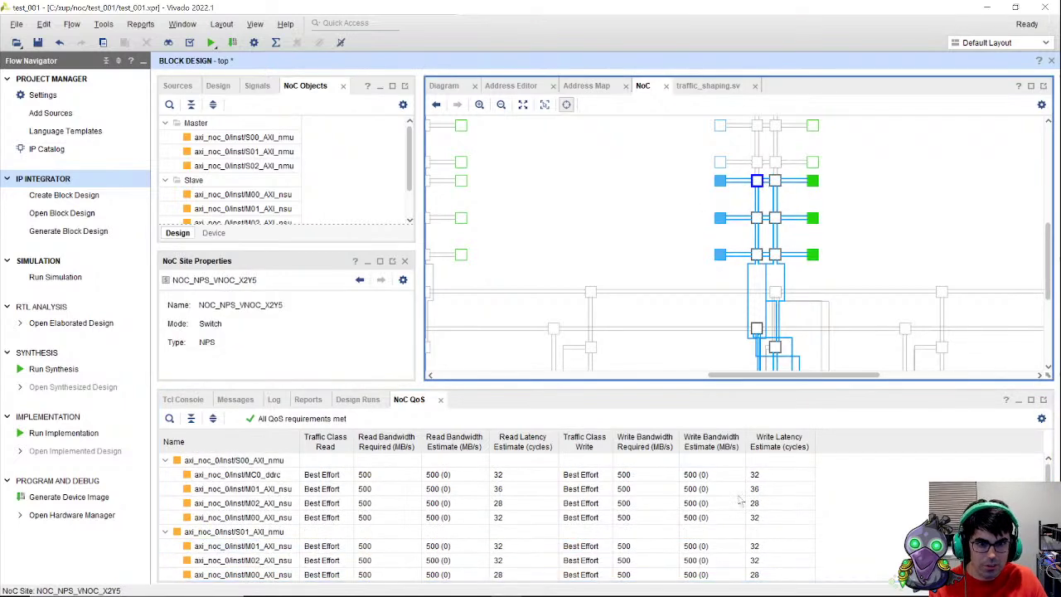
Step: Trace the NoC routes from S00_AXI to MC0_ddrc, M01_AXI, M02_AXI and M00_AXI through the QoS report
click(736, 477)
scroll(794, 262, down, 3)
scroll(794, 263, down, 2)
click(651, 489)
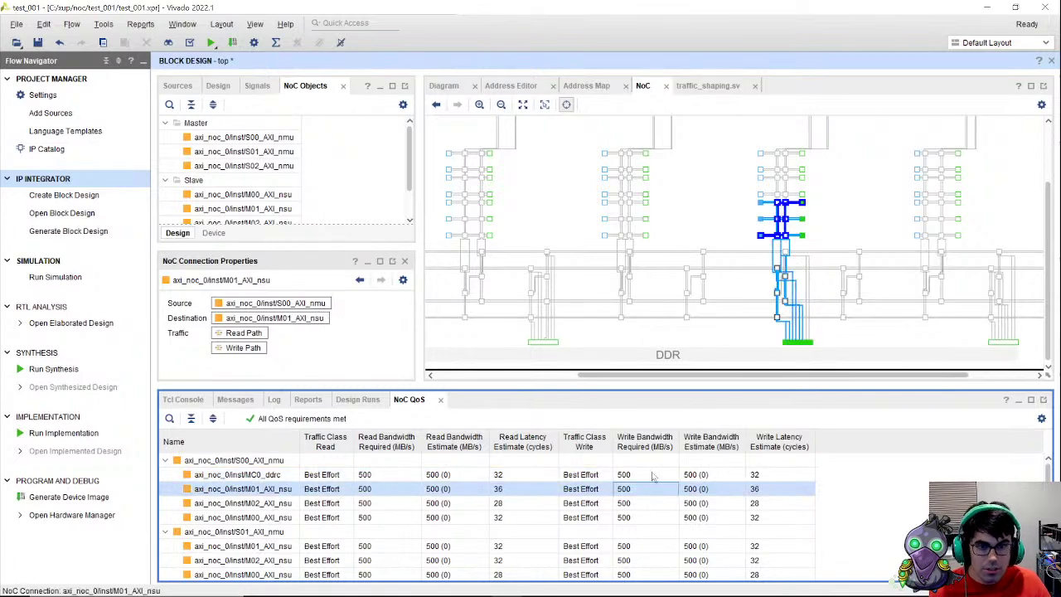
click(653, 475)
click(649, 500)
click(647, 495)
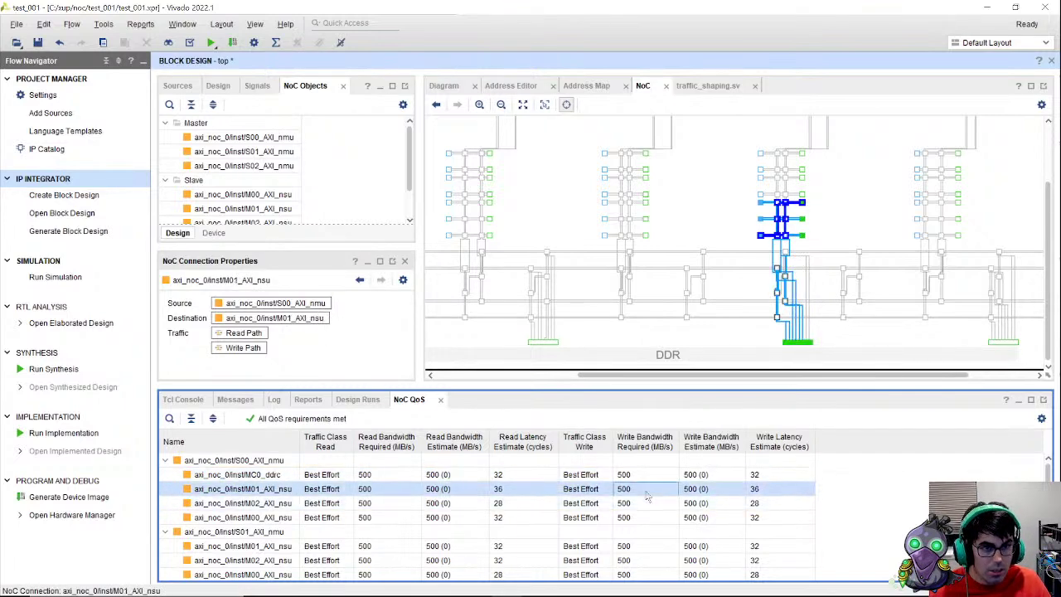
click(648, 503)
click(660, 519)
Step: Trace the NoC routes from S01_AXI to M01_AXI, M02_AXI, M00_AXI and MC0_ddrc through the QoS report
scroll(670, 503, down, 3)
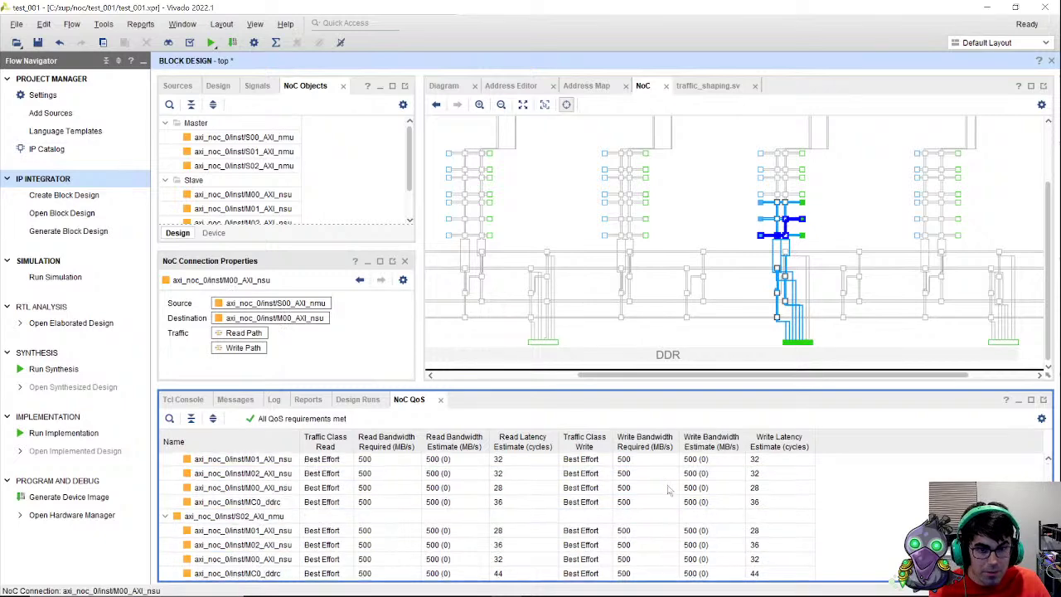
click(651, 504)
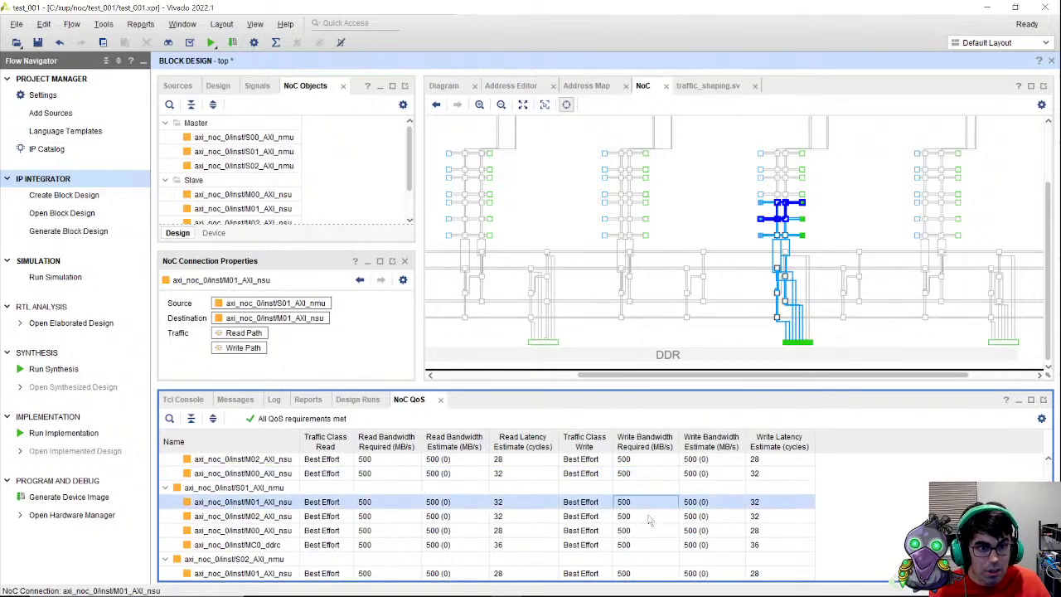
click(651, 518)
click(649, 531)
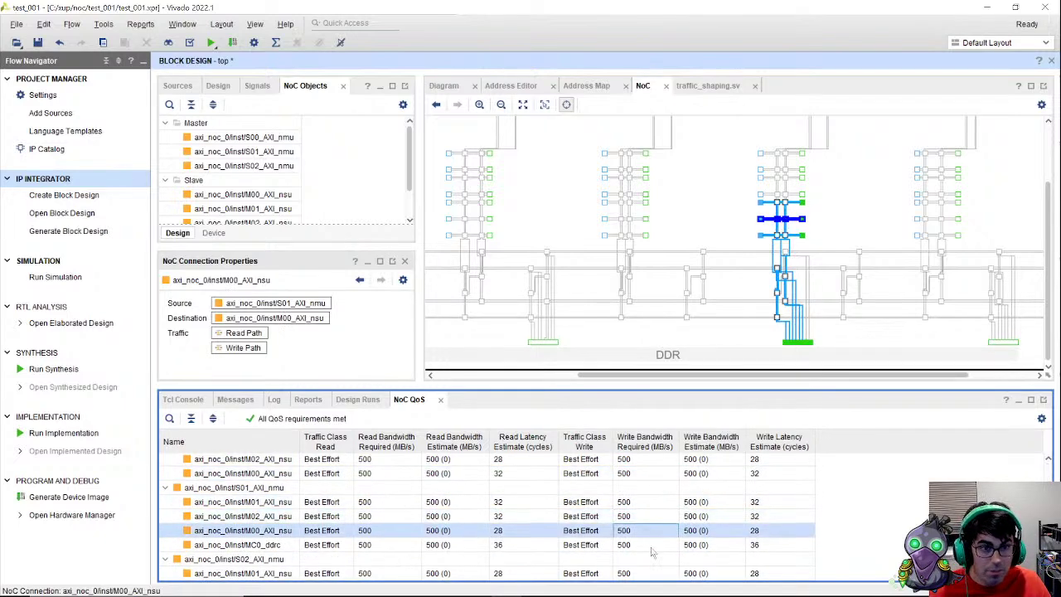
click(654, 546)
Step: Trace the NoC routes from S02_AXI to M01_AXI, M02_AXI, M00_AXI and MC0_ddrc through the QoS report
scroll(677, 520, down, 1)
click(652, 535)
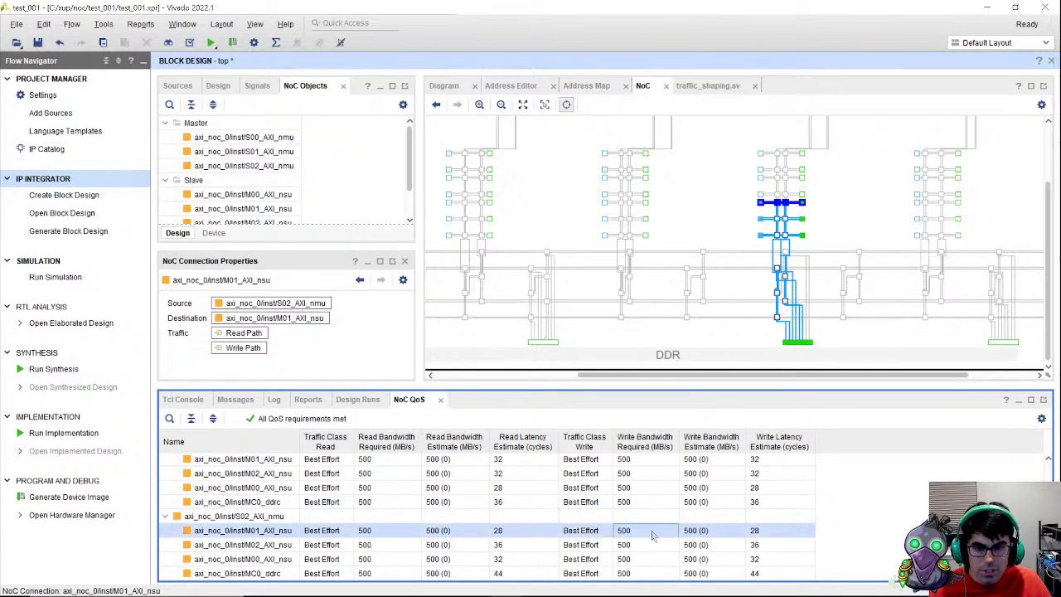
click(645, 546)
click(645, 560)
click(645, 574)
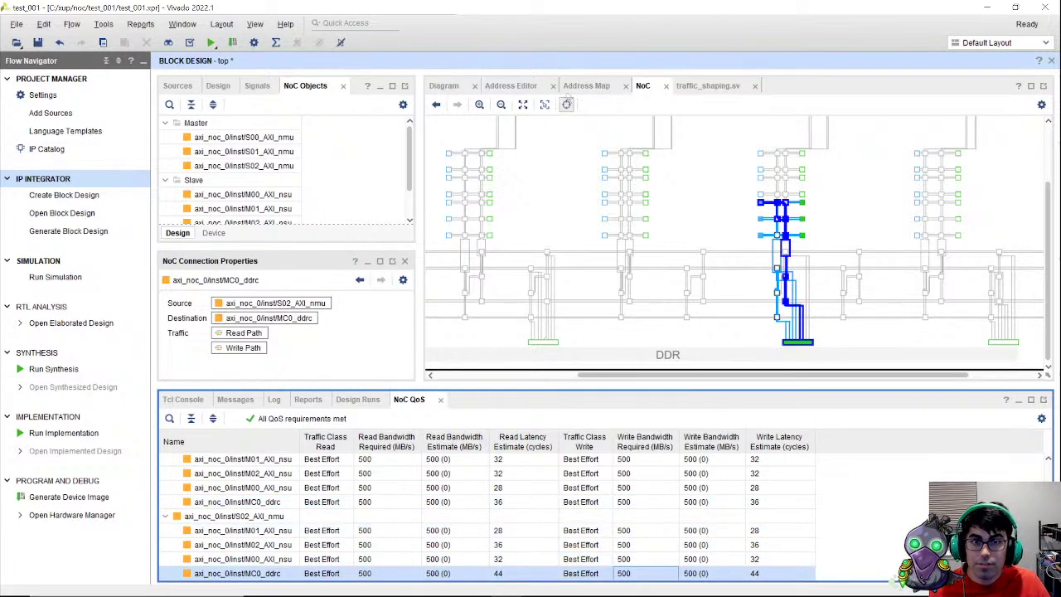
Step: Return to the block diagram and save the block design
click(443, 87)
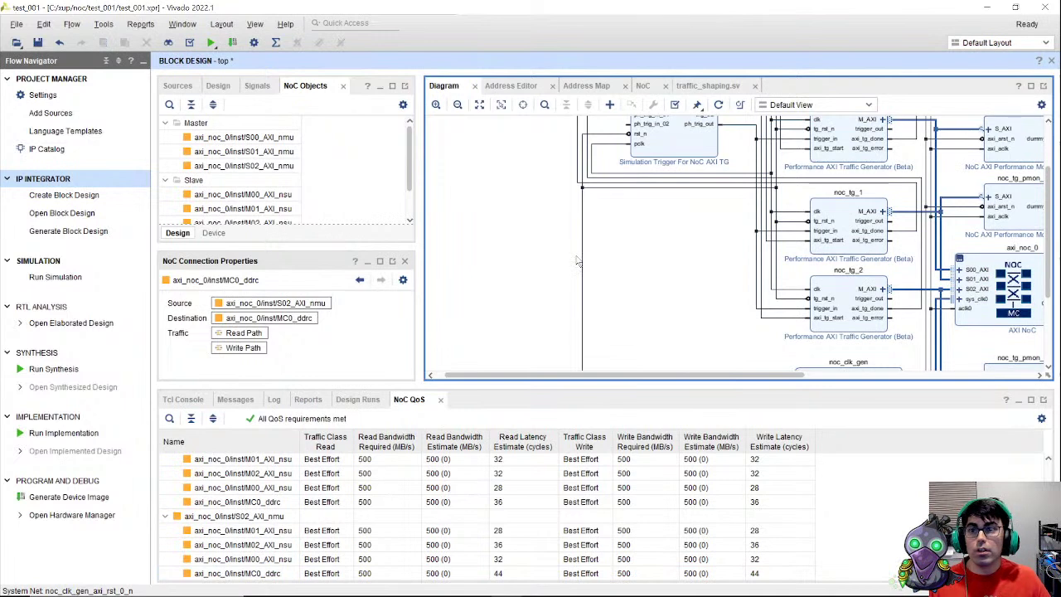
key(ctrl+s)
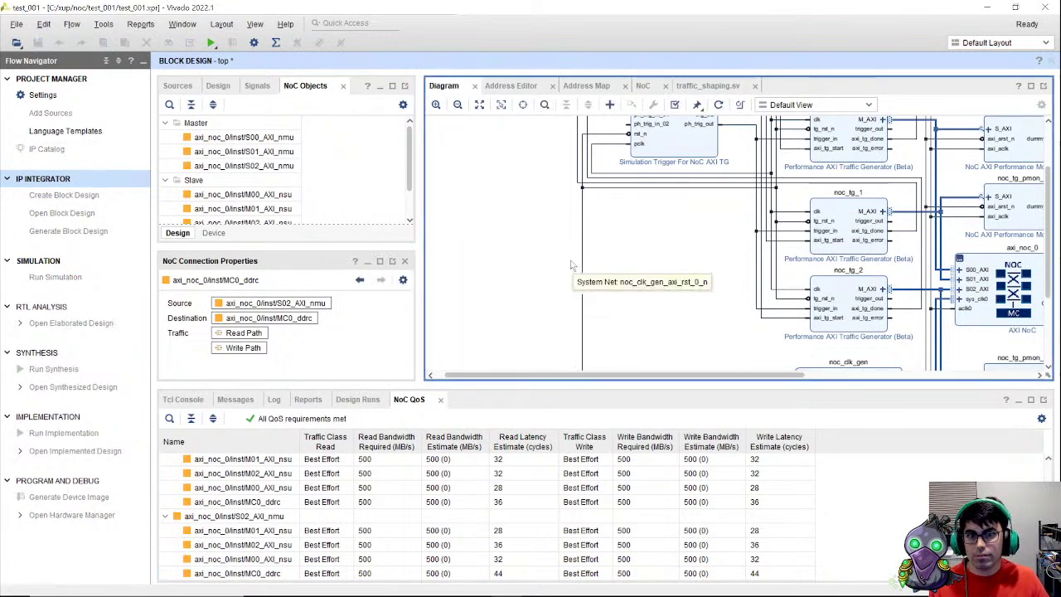
Step: Close the previous behavioral simulation and discard its modified waveform configuration
click(47, 265)
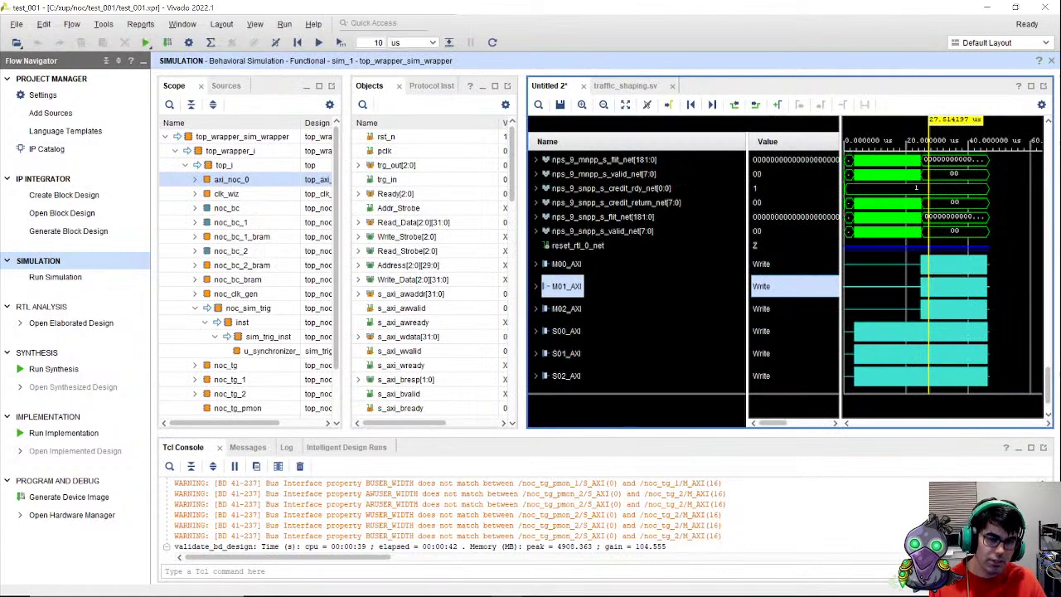
click(1051, 62)
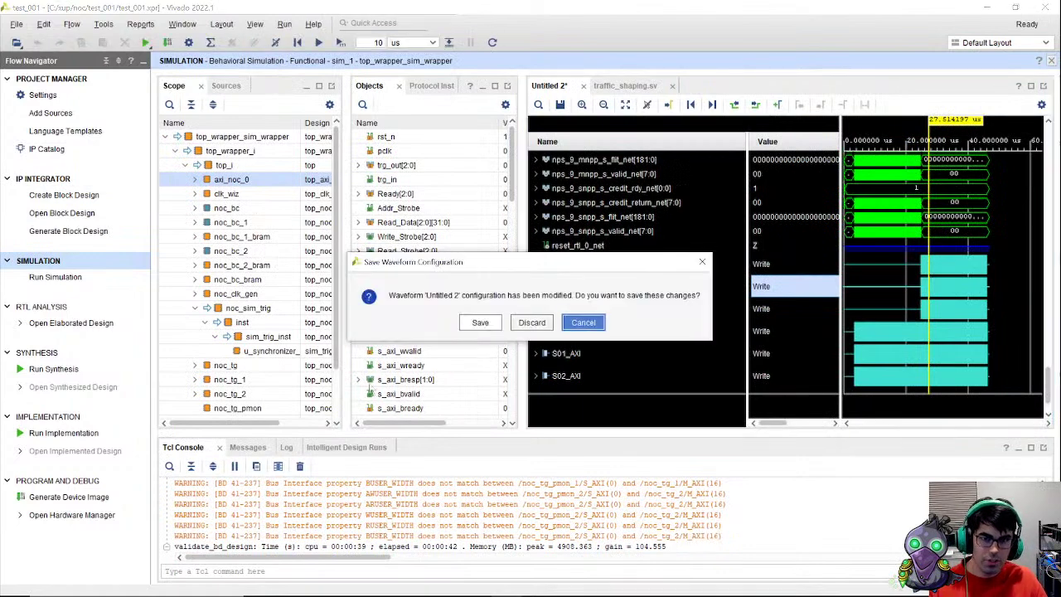
click(531, 319)
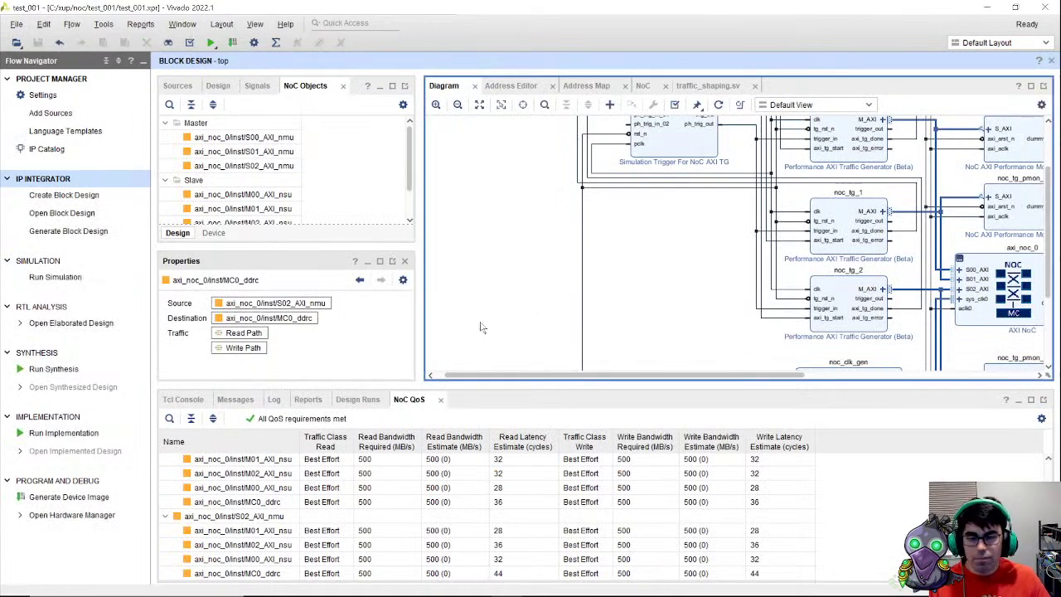
Step: Launch a new behavioral simulation of the updated NoC design
click(55, 280)
click(209, 300)
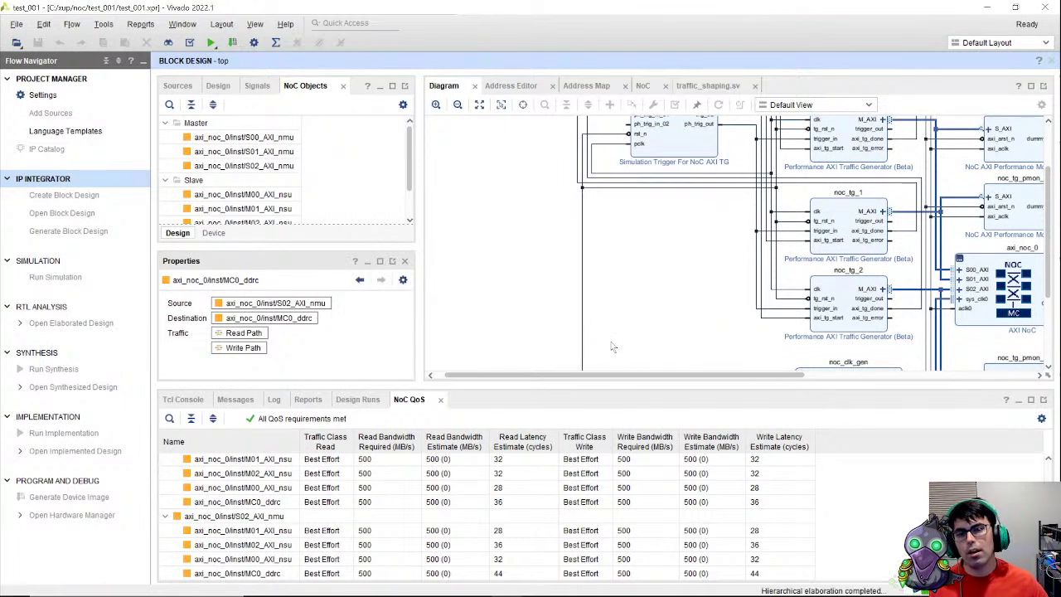
mouse_move(808, 590)
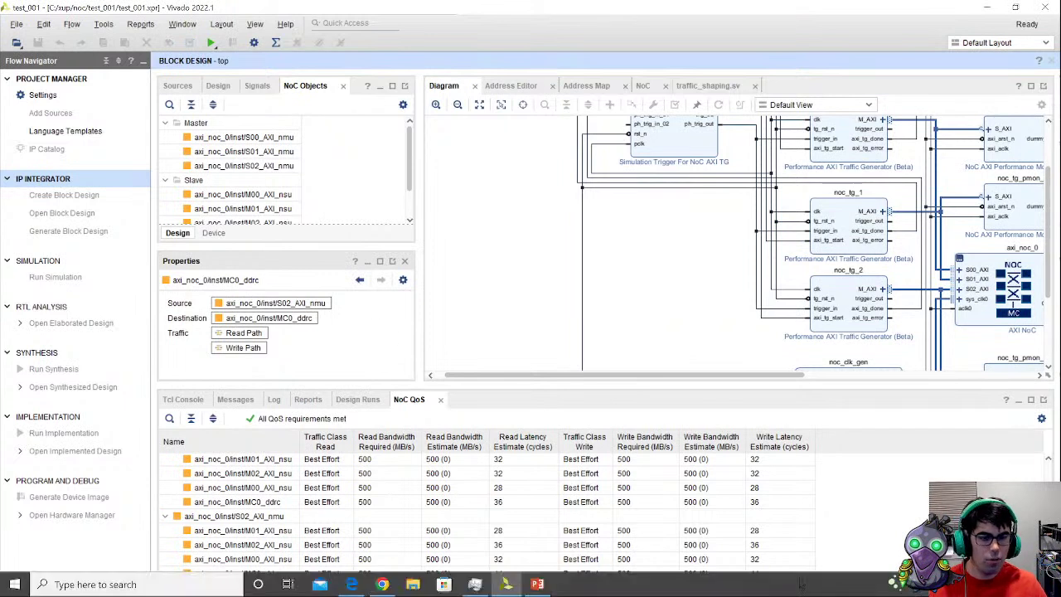
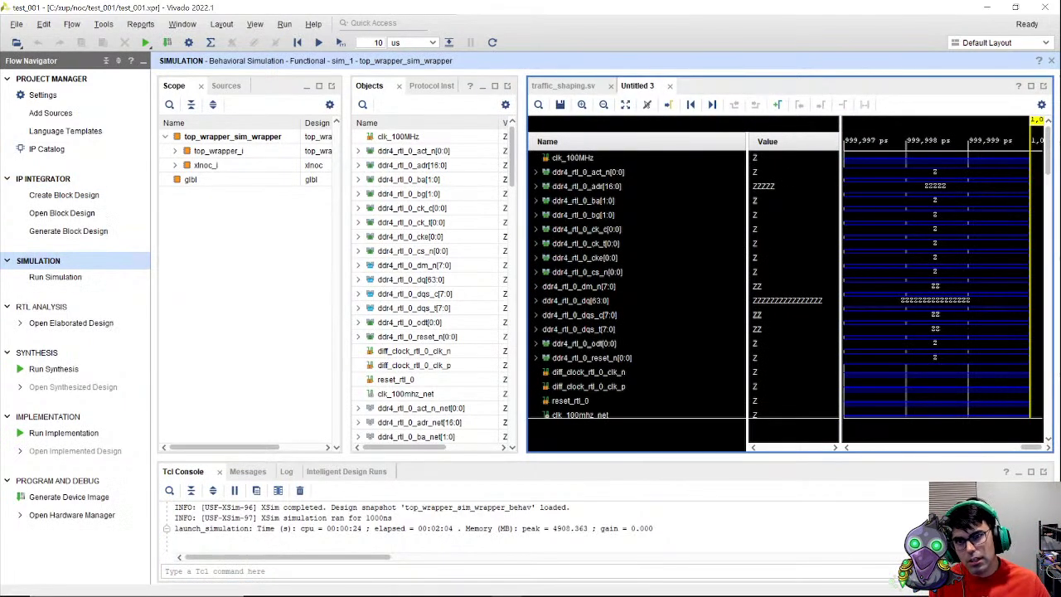
Step: Enlarge the Tcl Console and run the simulation to completion with the command "run all"
double_click(178, 471)
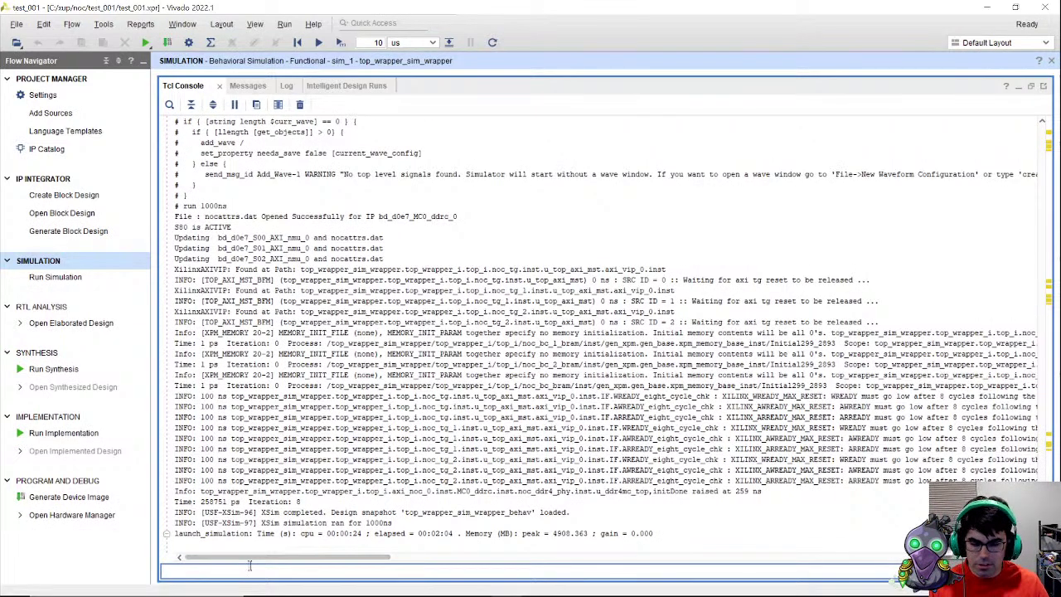
text(run all)
key(Return)
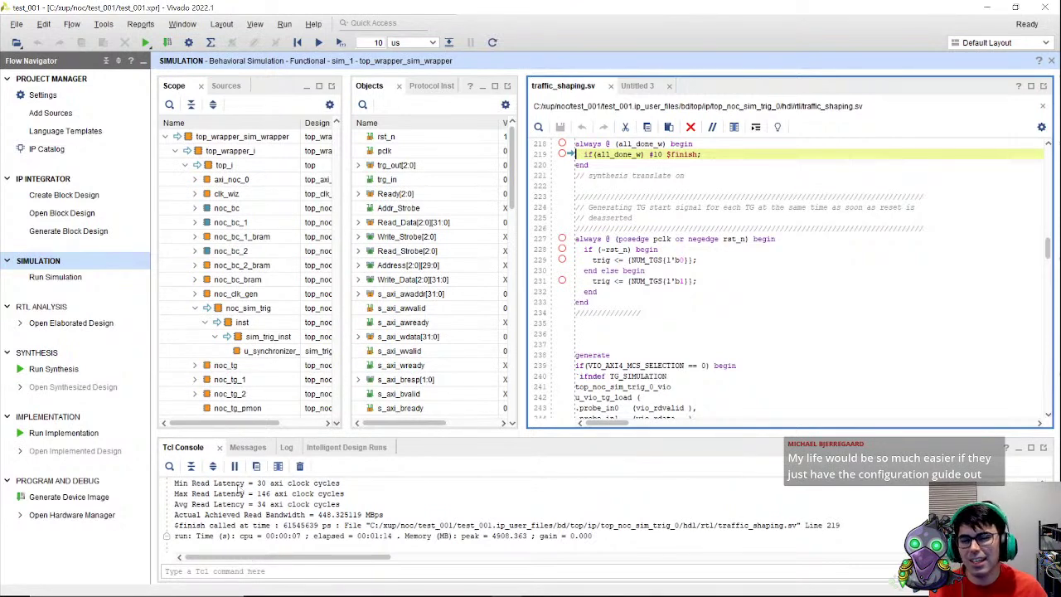
Step: Enlarge the Tcl Console and review the AXI_PMON bandwidth analysis for SRC_ID 0, 1 and 2
double_click(190, 448)
scroll(386, 365, up, 15)
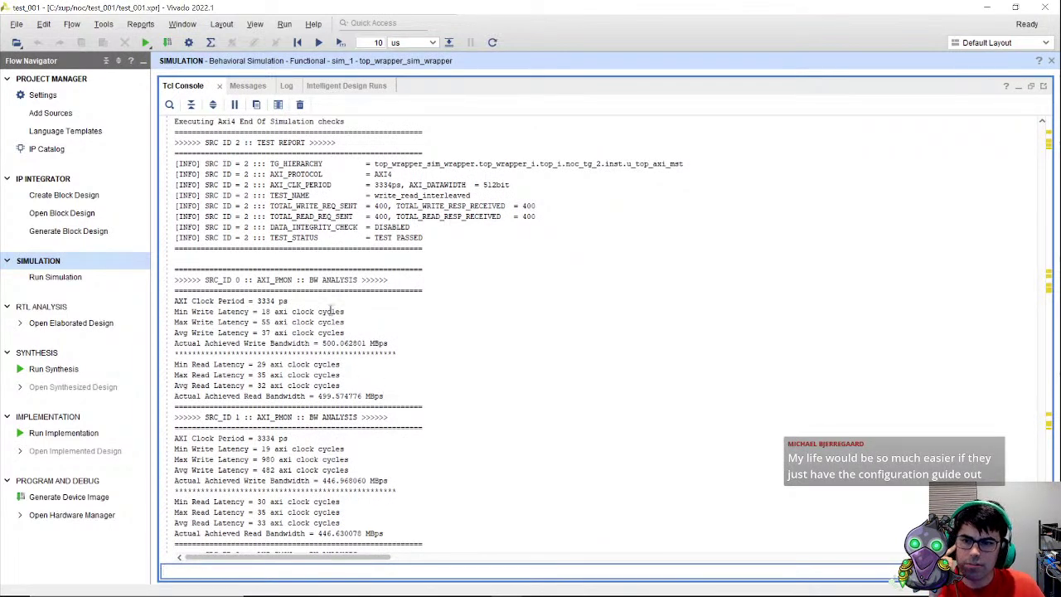
scroll(267, 326, down, 3)
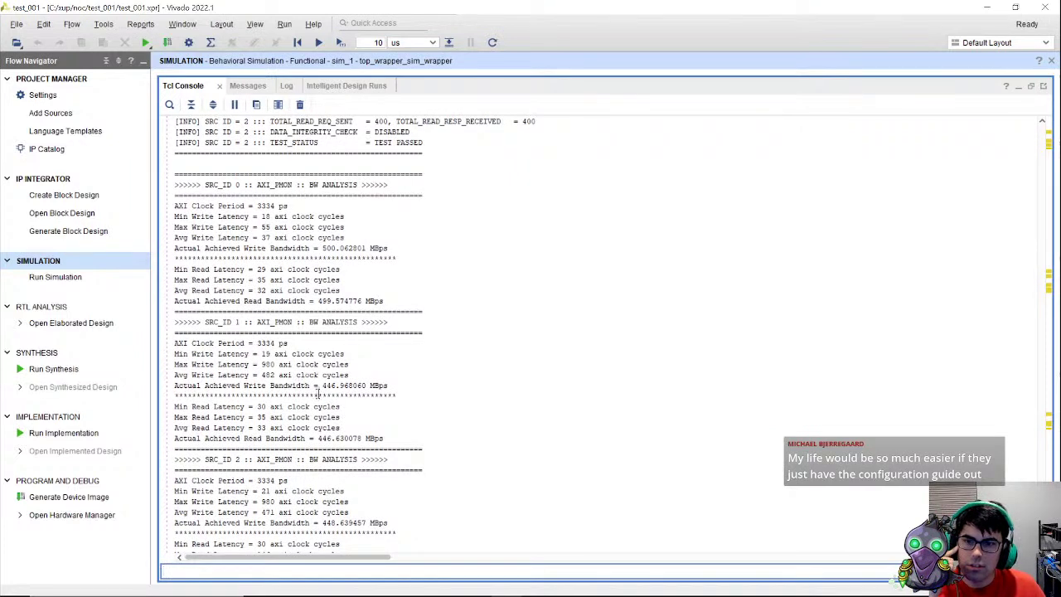
drag(176, 272, 383, 291)
scroll(389, 381, down, 2)
drag(248, 290, 407, 385)
drag(410, 511, 198, 423)
scroll(523, 369, up, 4)
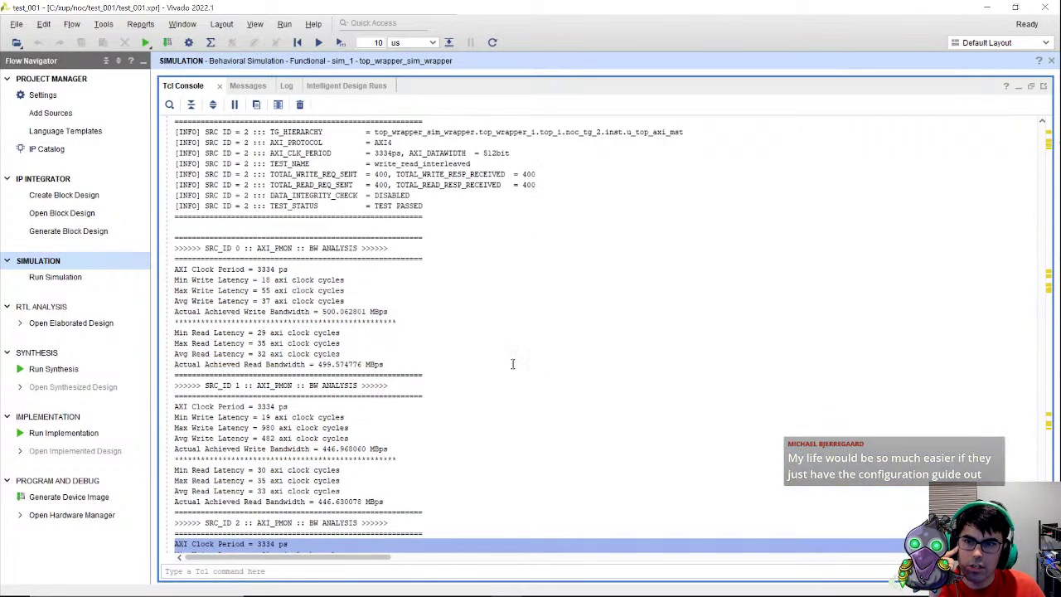
Step: Review the traffic generators' test reports in the simulation log for request totals, integrity check and test status
scroll(512, 364, up, 3)
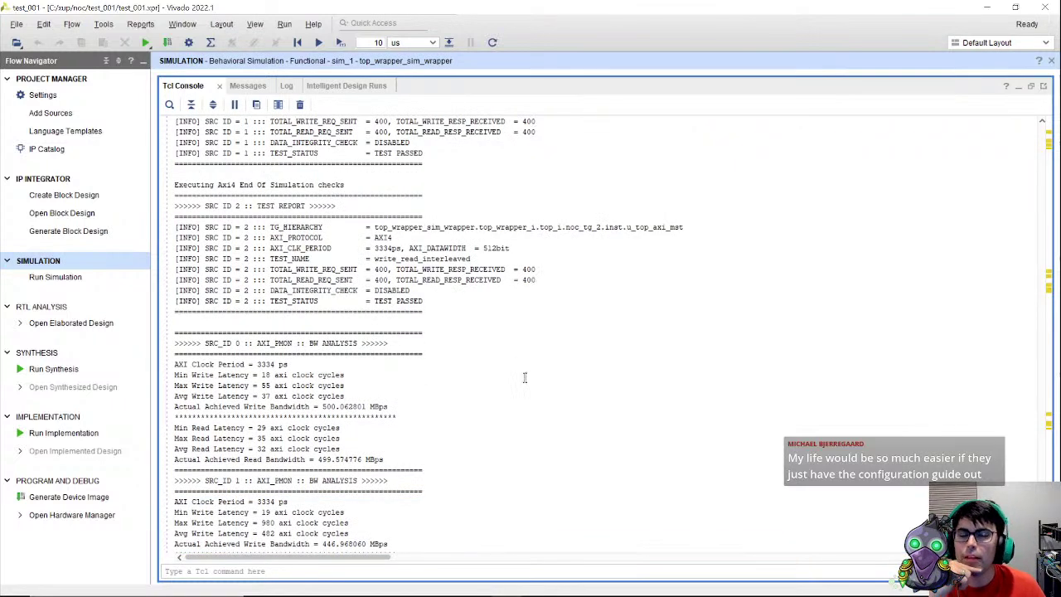
drag(385, 280, 397, 270)
click(410, 290)
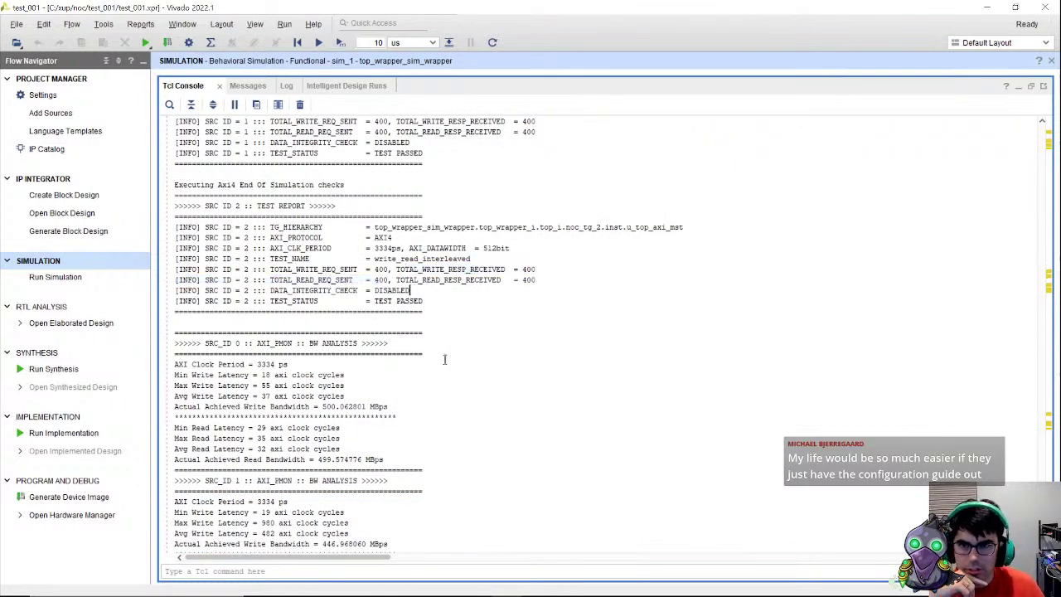
scroll(423, 355, up, 6)
scroll(303, 322, up, 7)
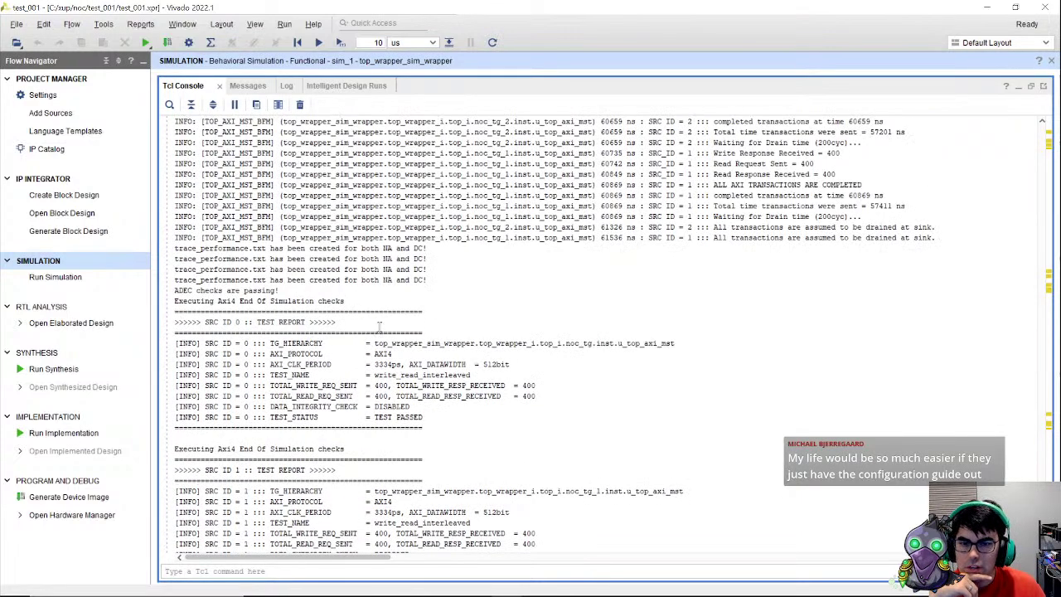
scroll(378, 323, down, 11)
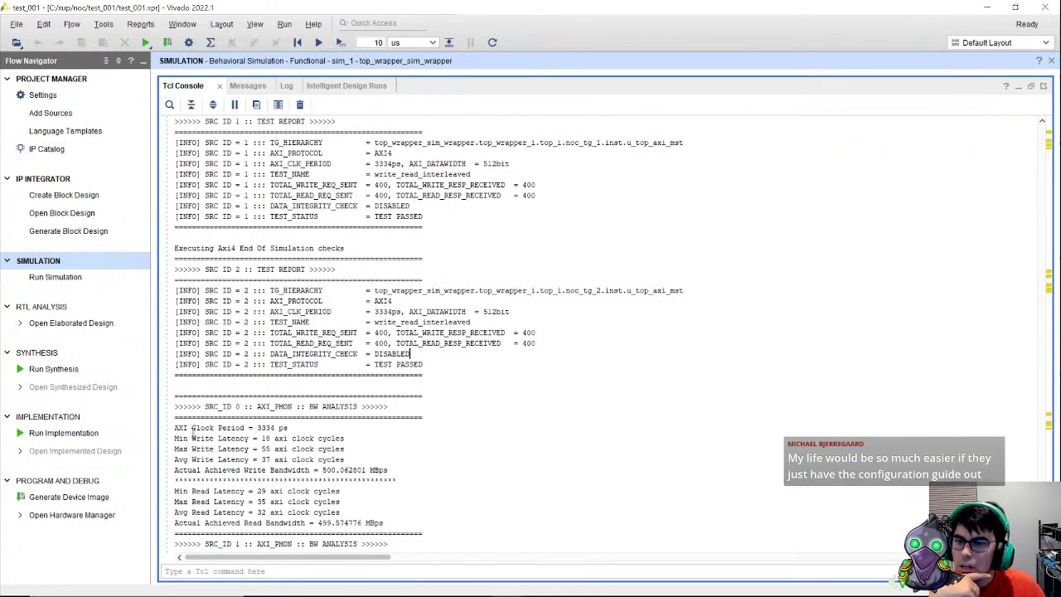
scroll(193, 432, down, 2)
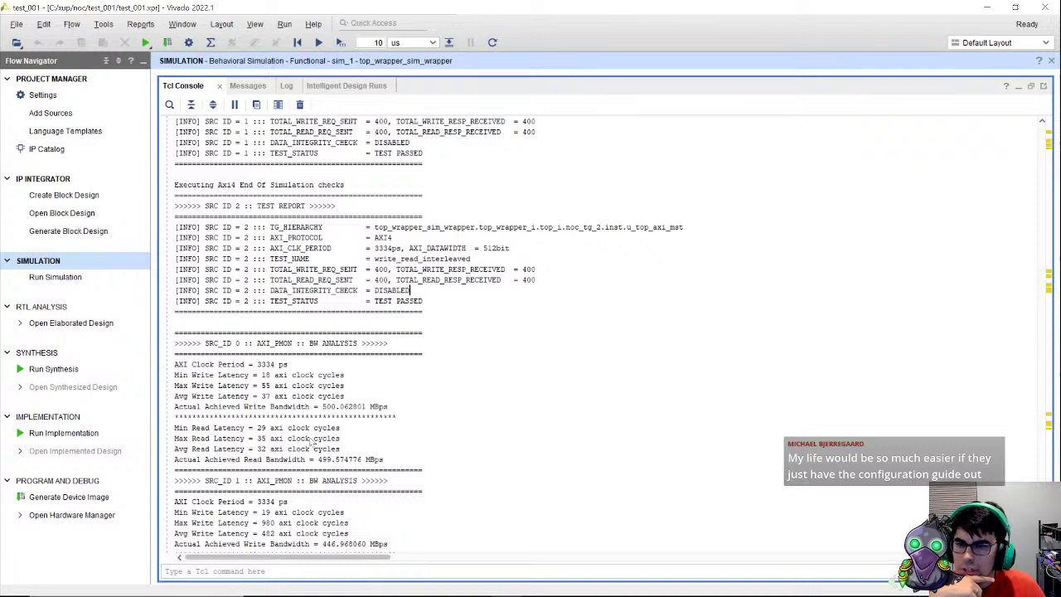
Step: Examine the read and write latencies and achieved bandwidths in the SRC_ID 0 analysis
drag(401, 469, 152, 421)
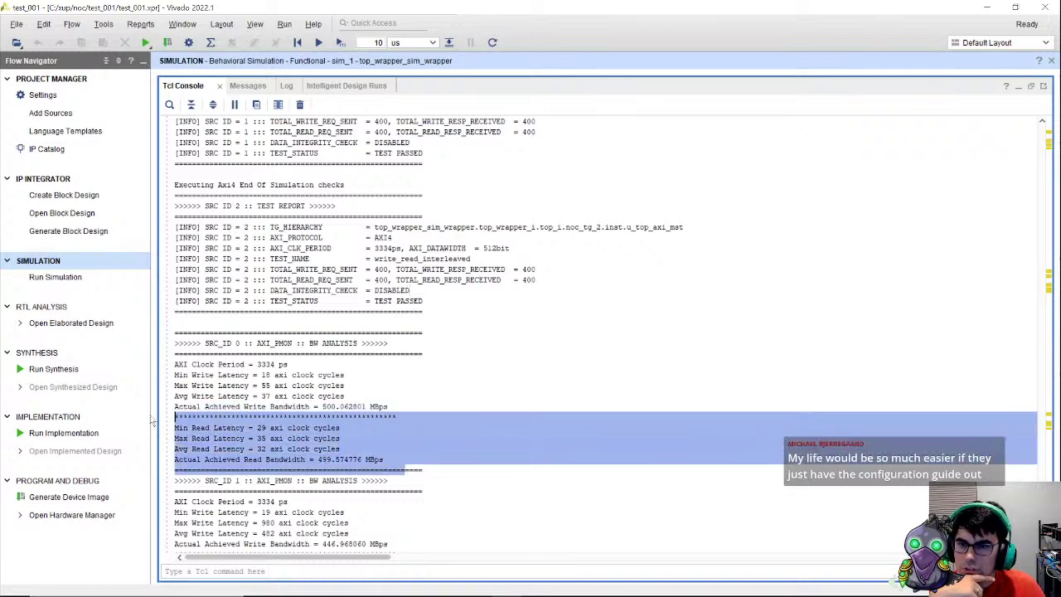
drag(407, 407, 152, 363)
click(460, 437)
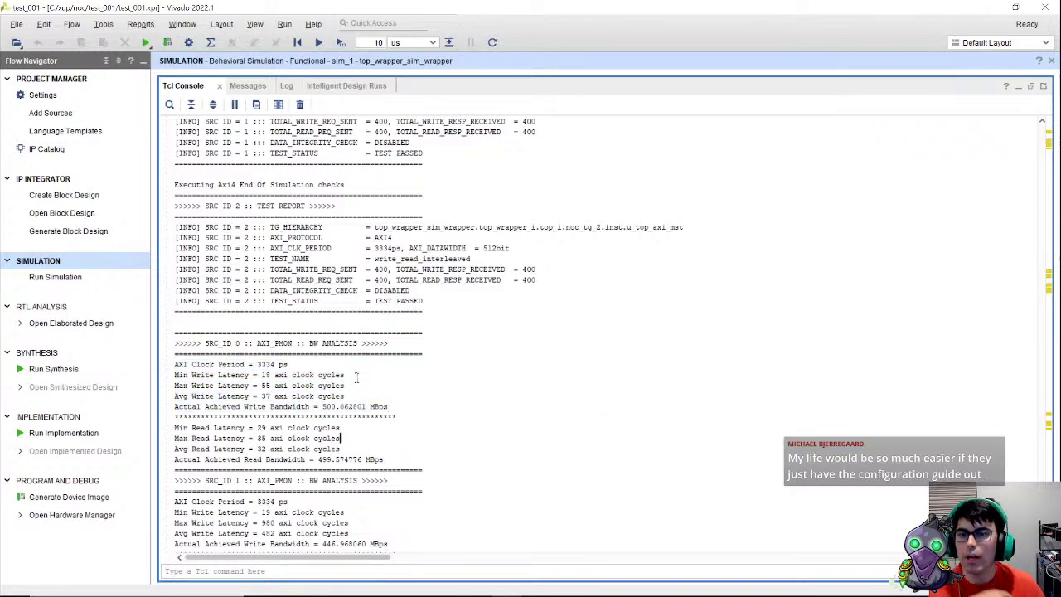
scroll(353, 378, down, 2)
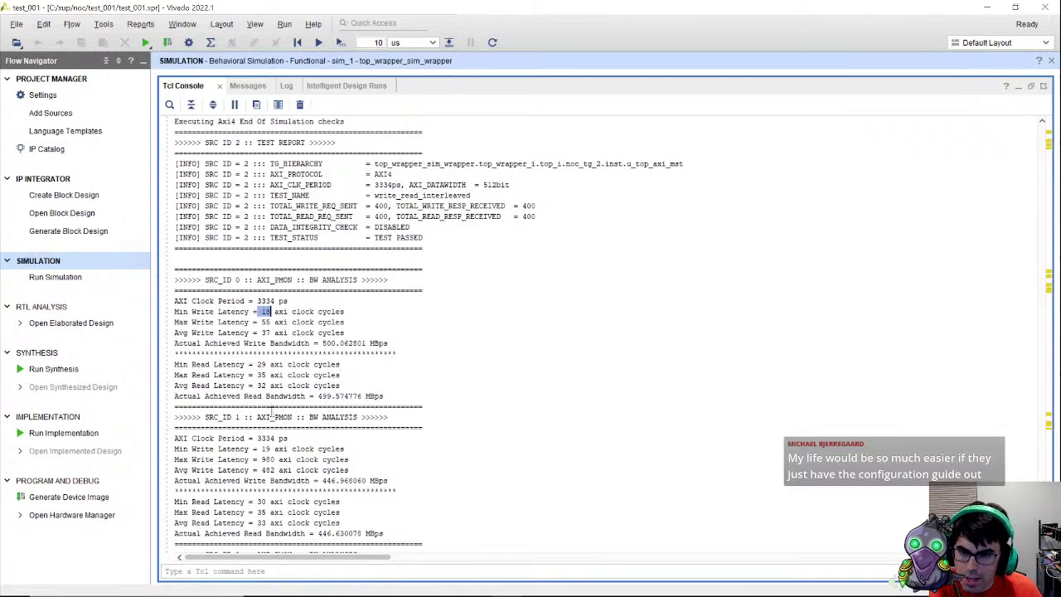
click(263, 322)
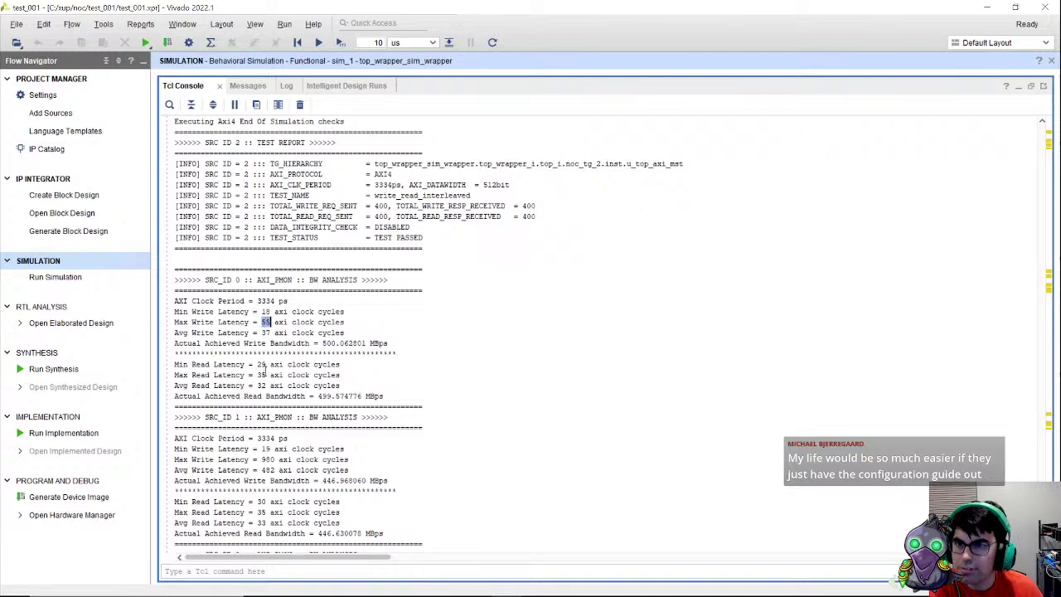
Step: Return to the block design and check the estimated write latencies of the S00_AXI connections in the NoC QoS report
click(58, 179)
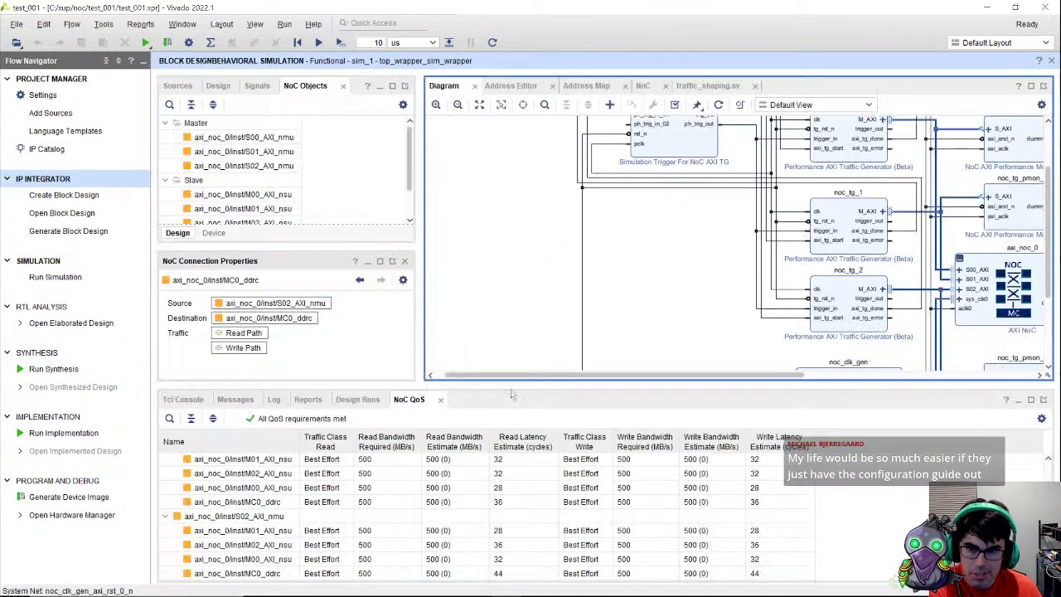
scroll(553, 534, up, 2)
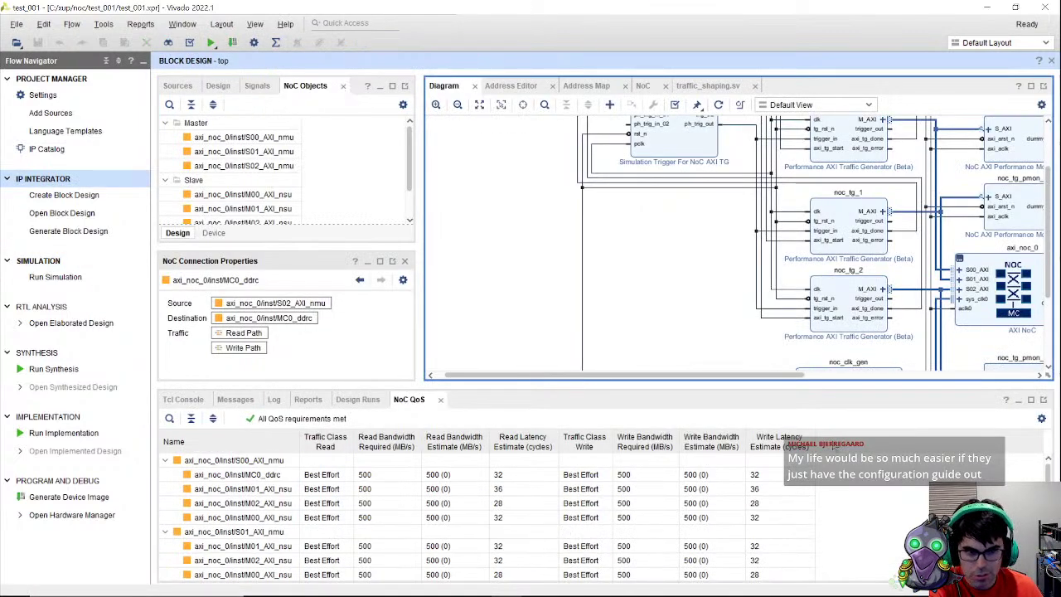
click(786, 517)
click(786, 474)
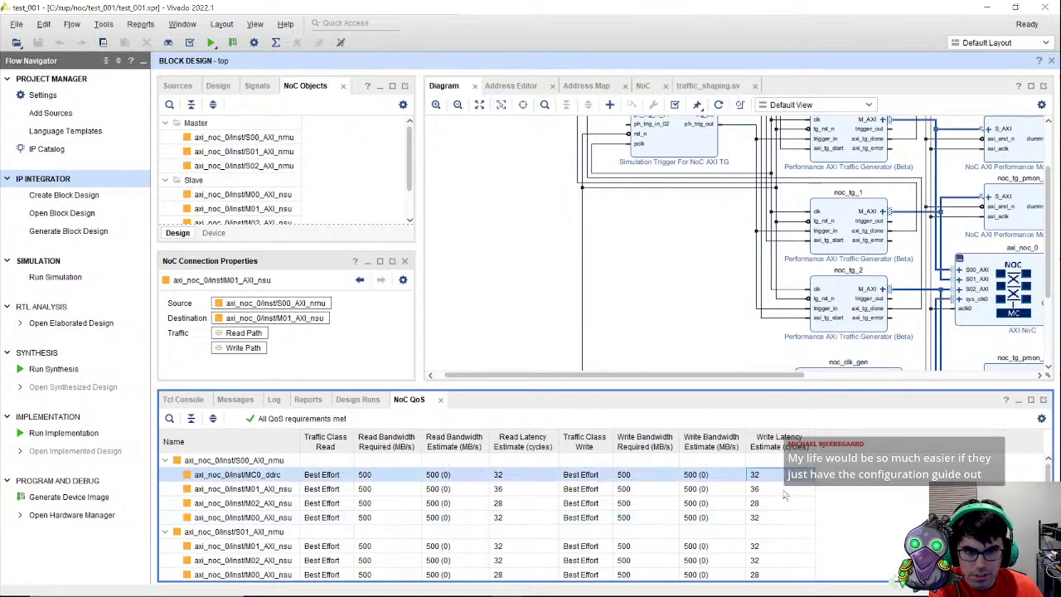
click(785, 489)
click(786, 517)
click(786, 502)
click(781, 488)
click(786, 503)
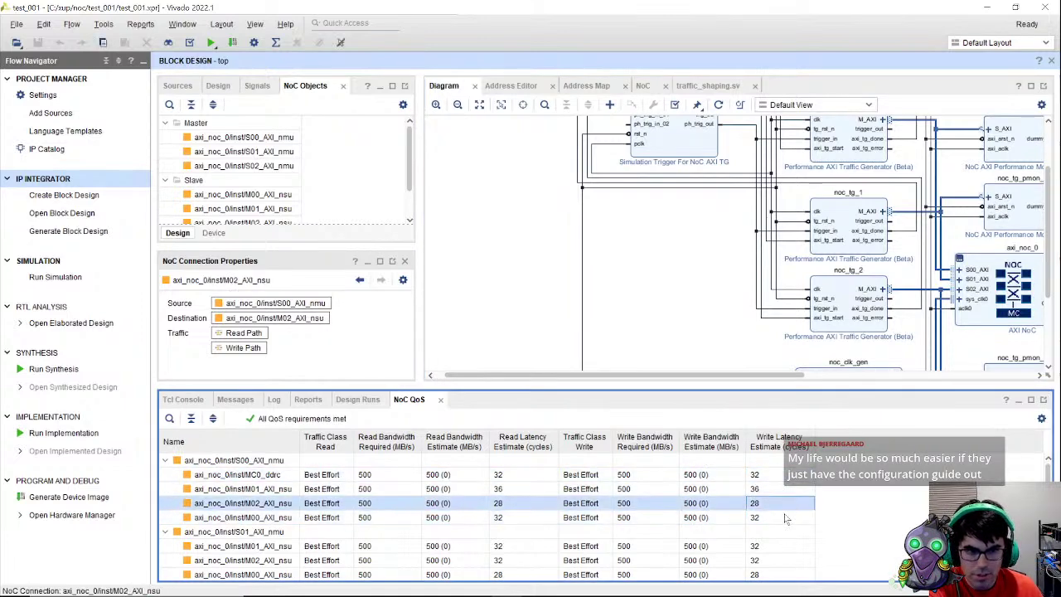
click(786, 517)
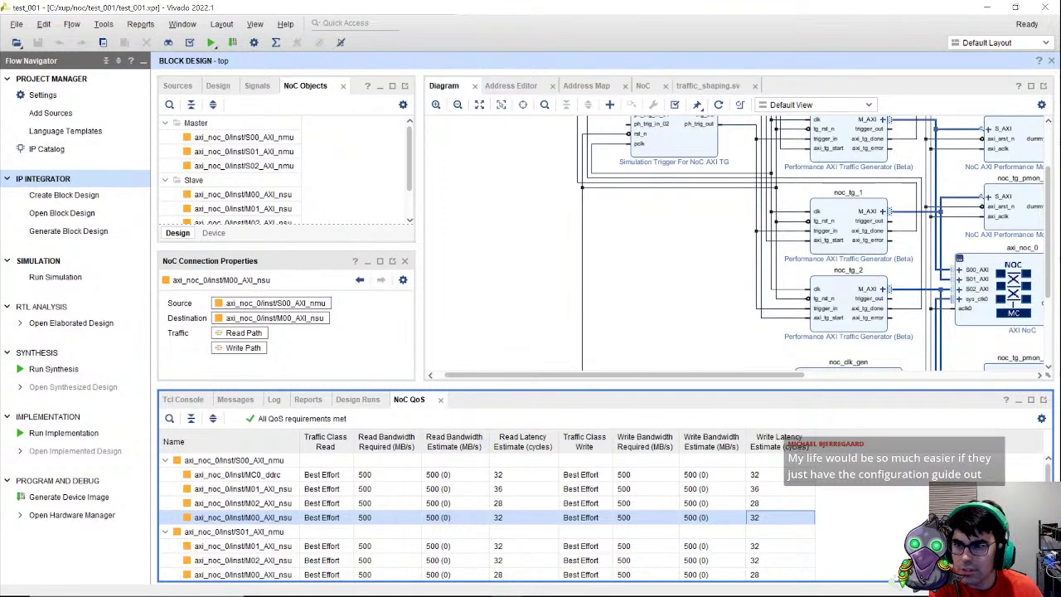
Step: Find the simulated SRC_ID 0 latencies in the Tcl Console to compare them with the QoS estimates
click(183, 399)
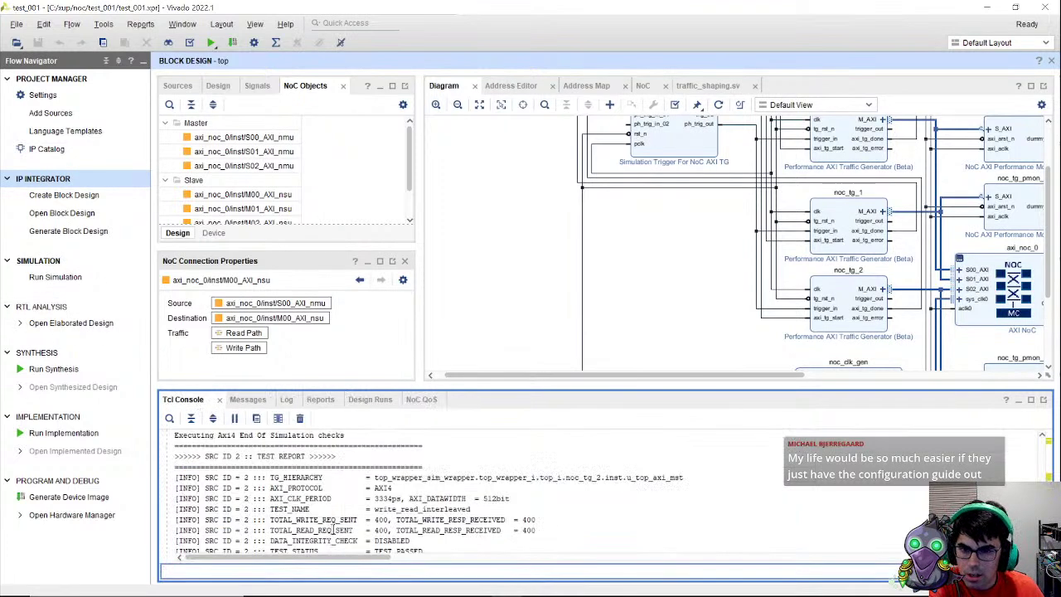
scroll(417, 520, down, 5)
scroll(315, 509, down, 1)
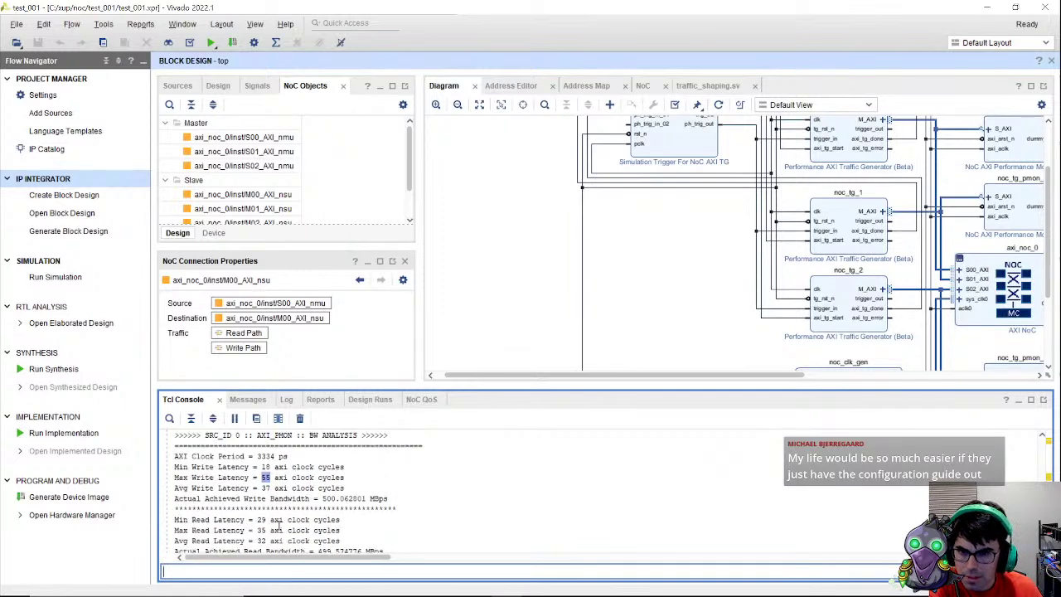
click(311, 488)
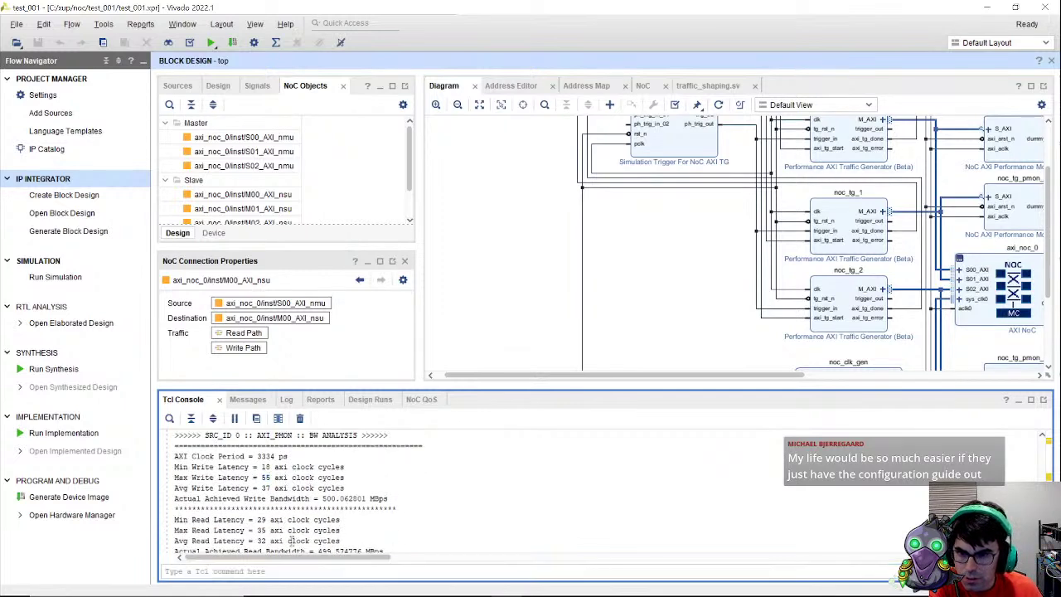
Step: Recheck the QoS write latency estimates from S00_AXI to MC0_ddrc, M01_AXI and M02_AXI
click(421, 399)
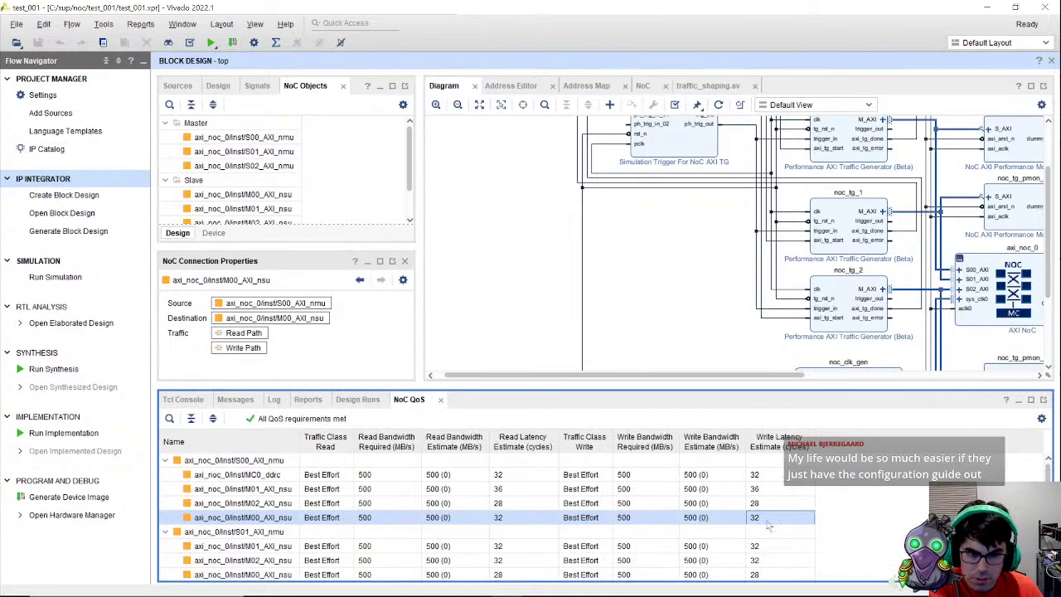
click(770, 474)
click(771, 488)
click(772, 504)
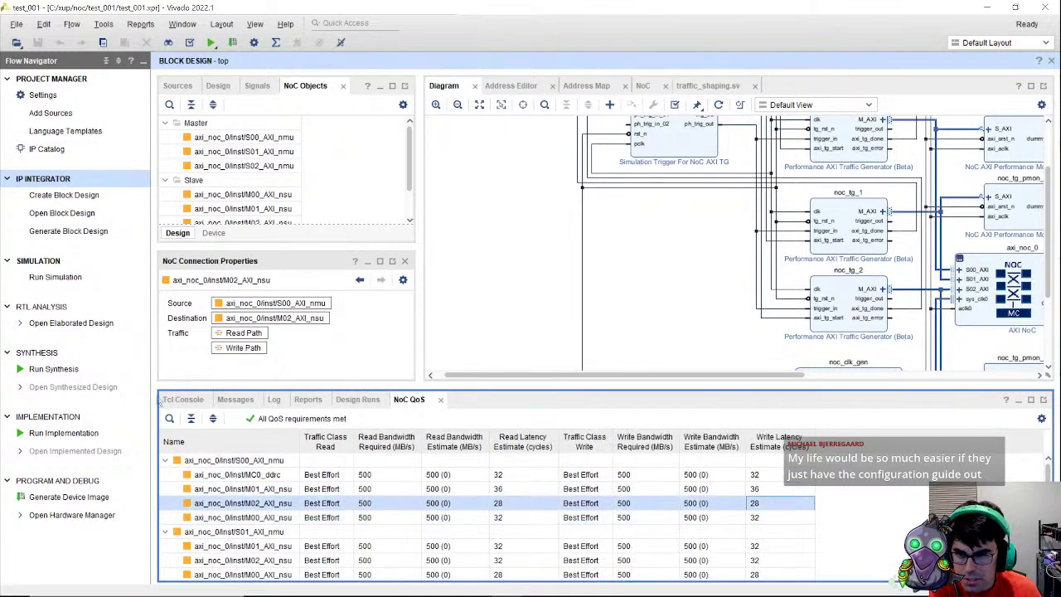
Step: Examine the minimum, maximum and average write latencies for SRC_ID 1 in the simulation log
click(183, 398)
scroll(288, 489, down, 3)
scroll(288, 491, down, 3)
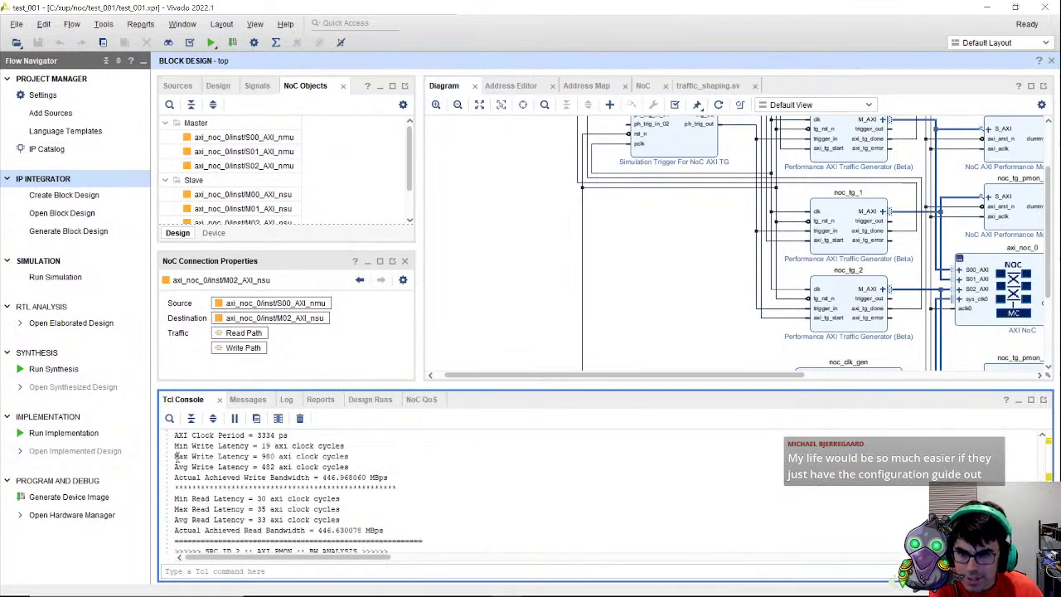
drag(365, 466, 159, 505)
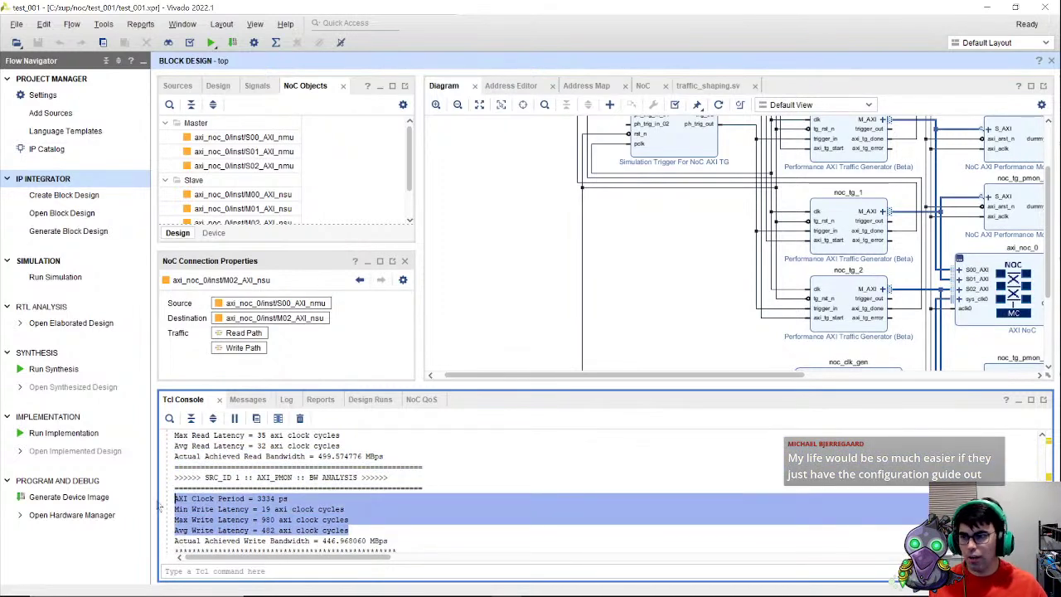
scroll(294, 515, down, 2)
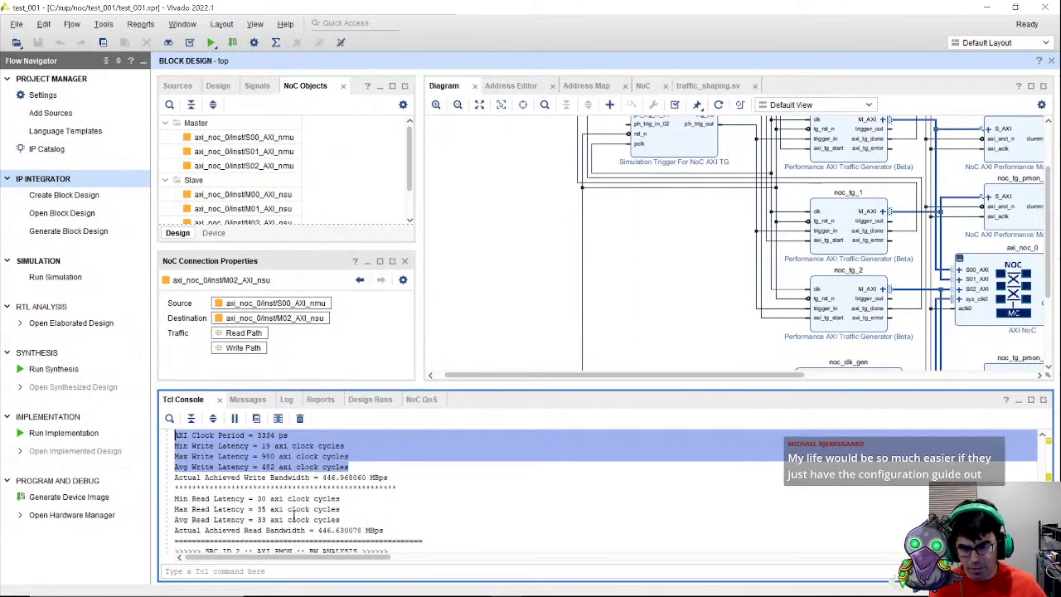
drag(260, 456, 373, 454)
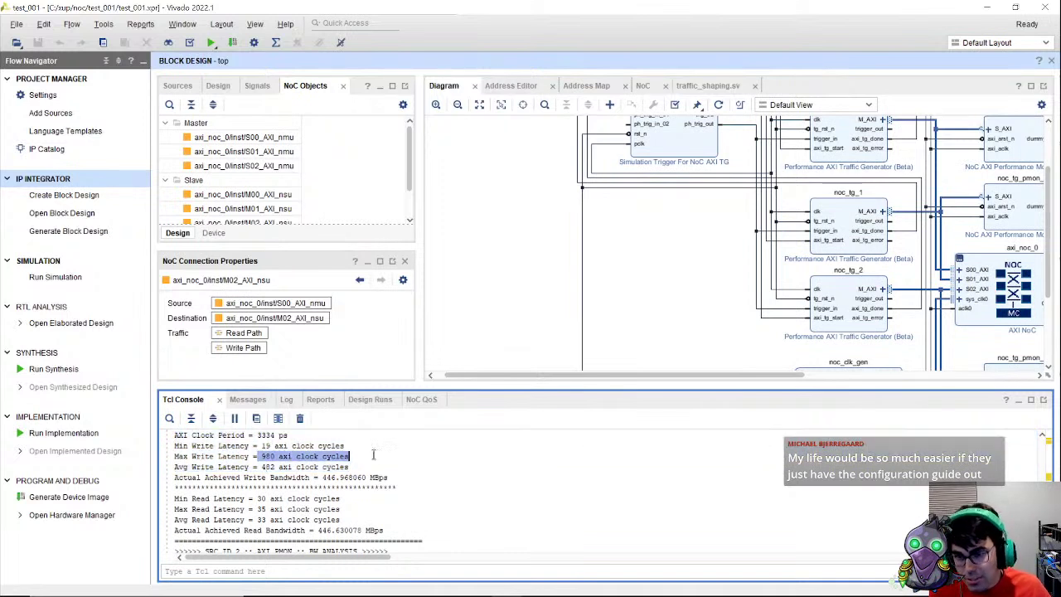
drag(263, 467, 341, 466)
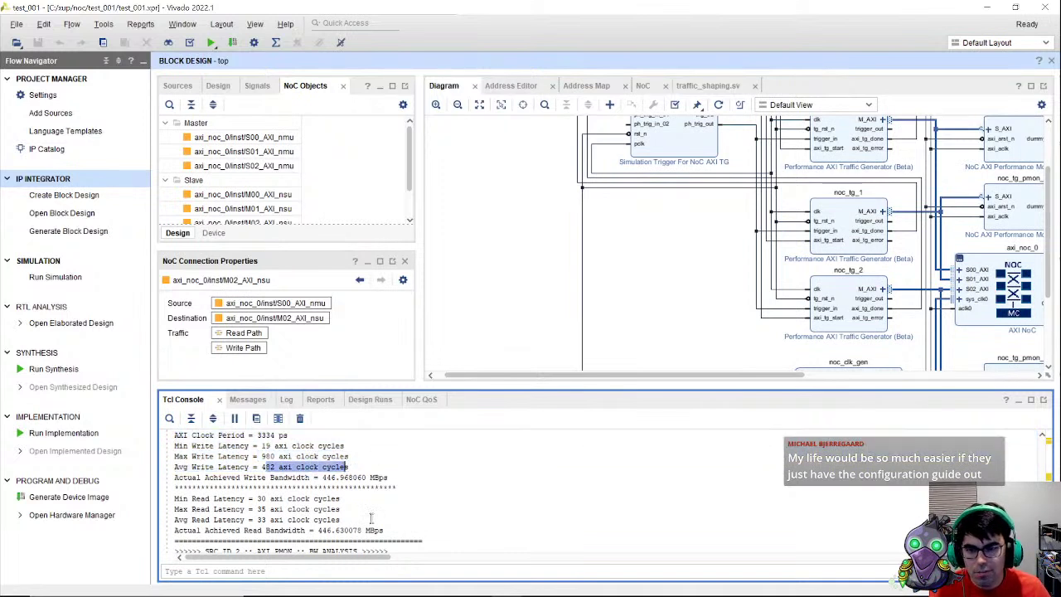
Step: Compare the average write latency with the read latencies for SRC_ID 1 in the simulation log
scroll(340, 498, up, 1)
scroll(332, 504, down, 1)
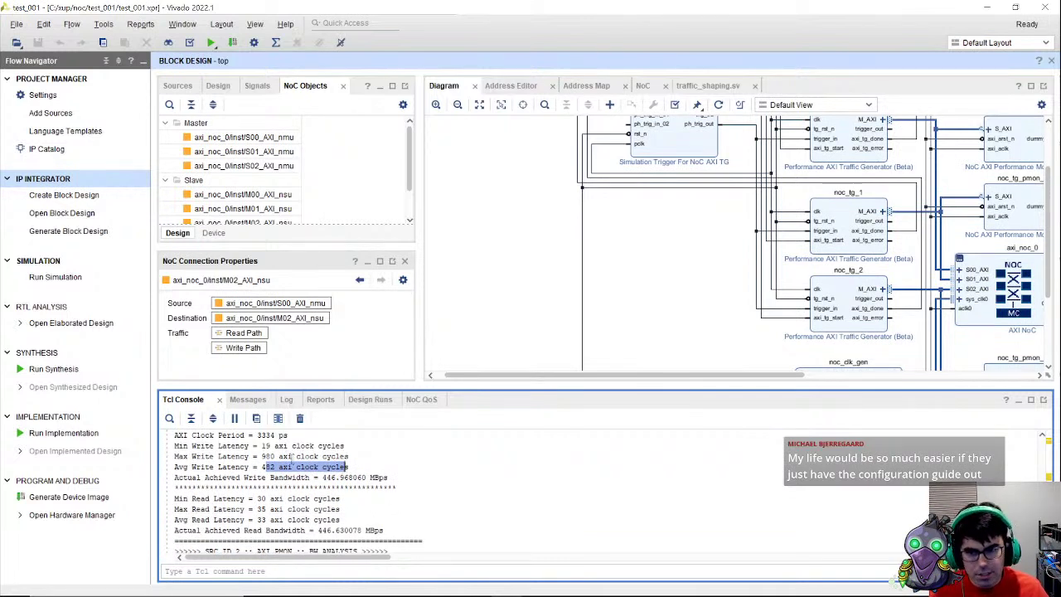
drag(257, 467, 332, 468)
scroll(367, 504, down, 2)
scroll(360, 500, up, 1)
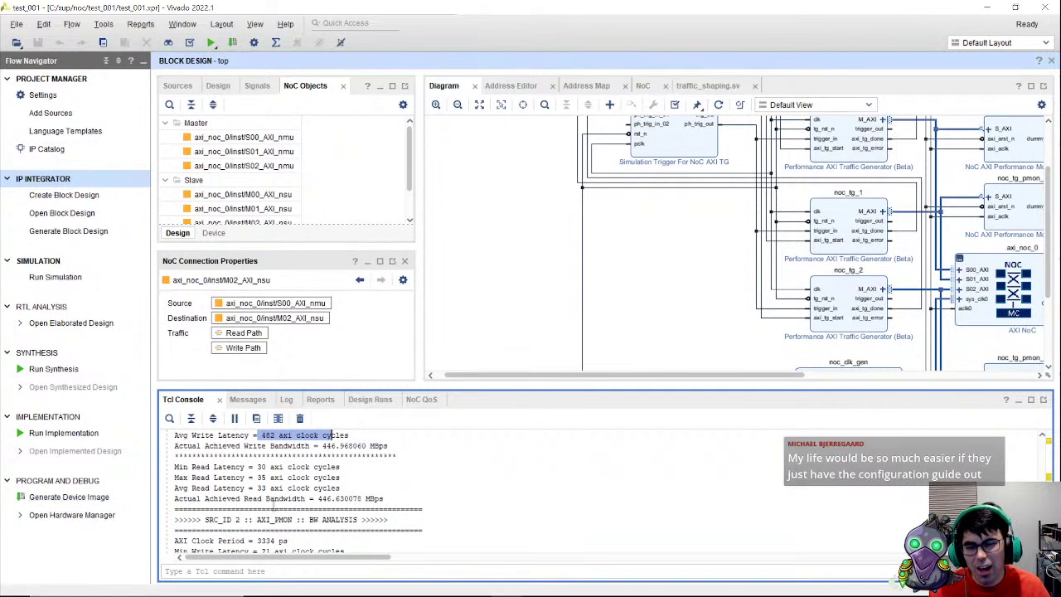
drag(253, 456, 380, 490)
scroll(380, 490, down, 1)
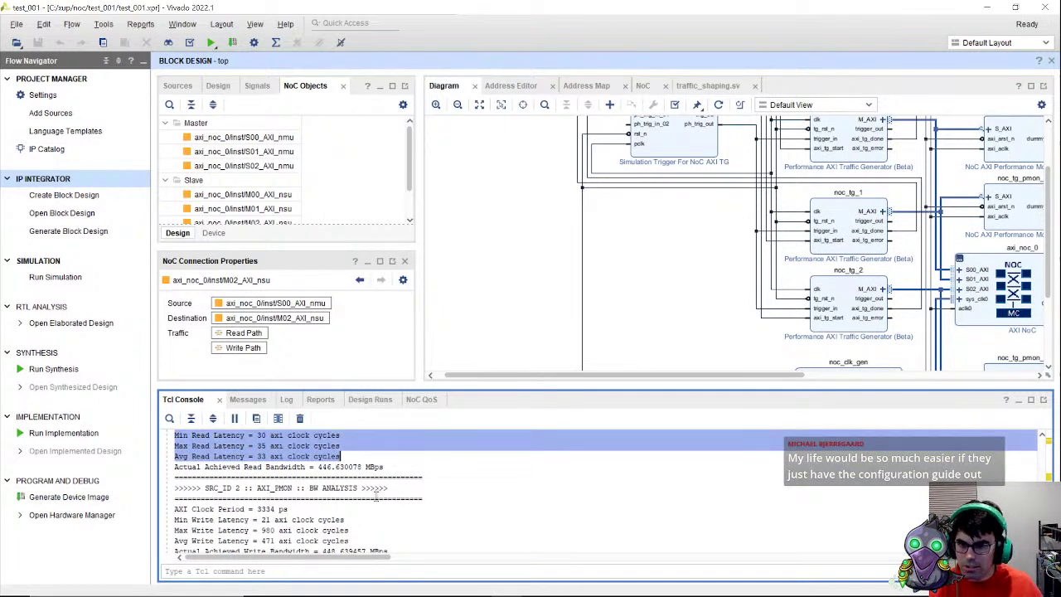
Step: Examine the SRC_ID 2 latencies and review the full simulation log in an enlarged Tcl Console
drag(348, 539, 171, 509)
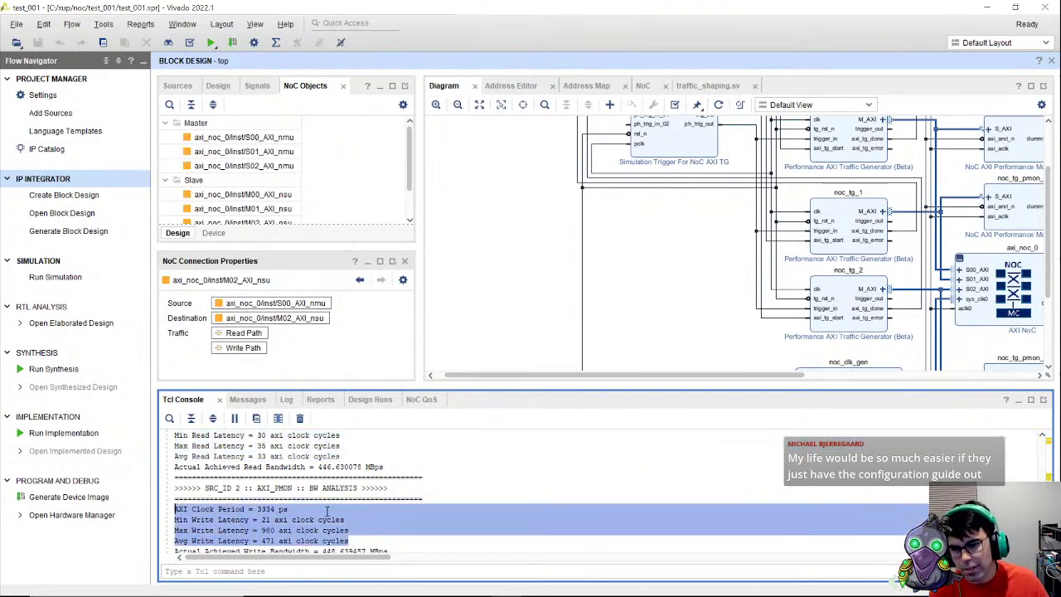
scroll(328, 511, down, 3)
drag(348, 498, 162, 477)
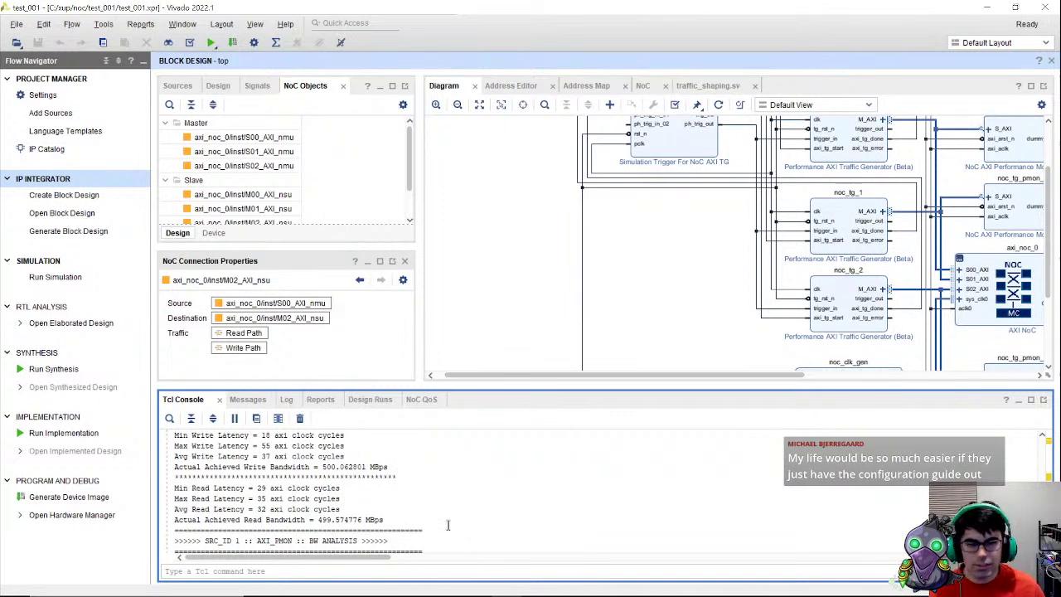
drag(597, 385, 584, 328)
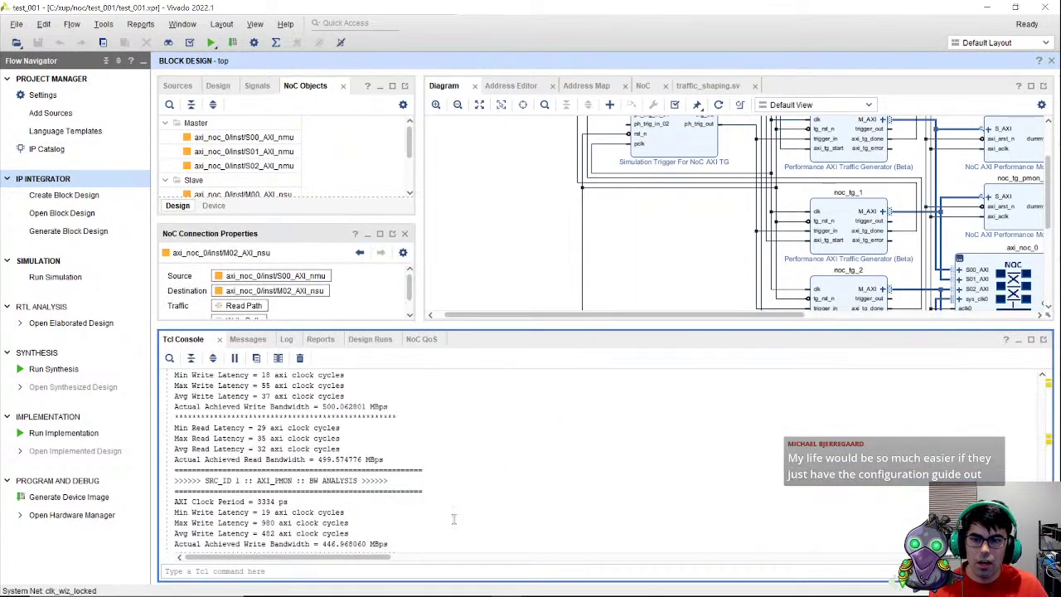
scroll(453, 519, up, 10)
scroll(456, 520, down, 8)
scroll(459, 520, down, 9)
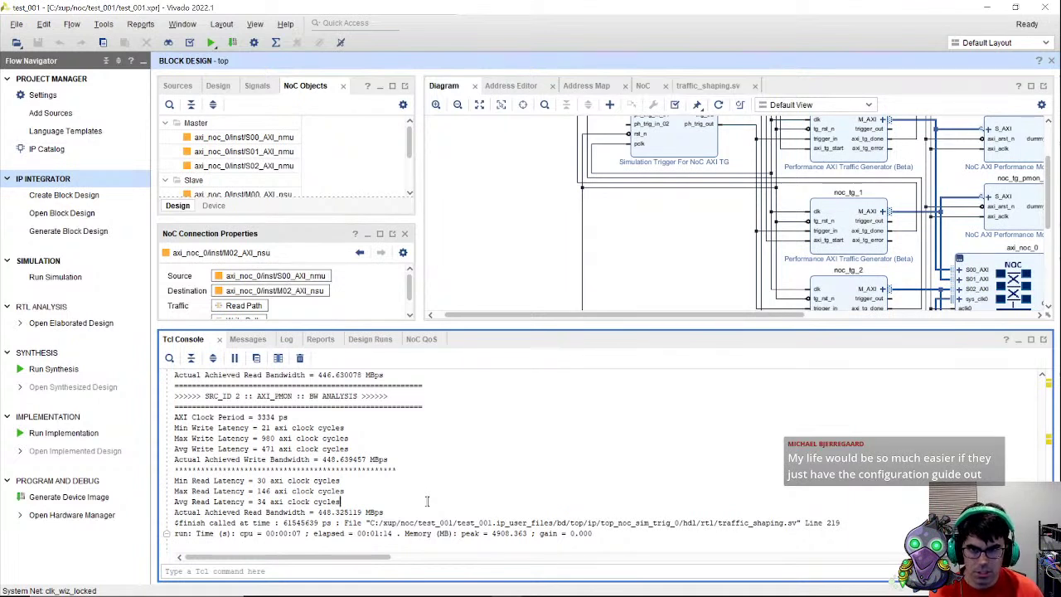
Step: Create a new block design named aie_block
click(53, 199)
key(ctrl+a)
text(aie_block)
key(Return)
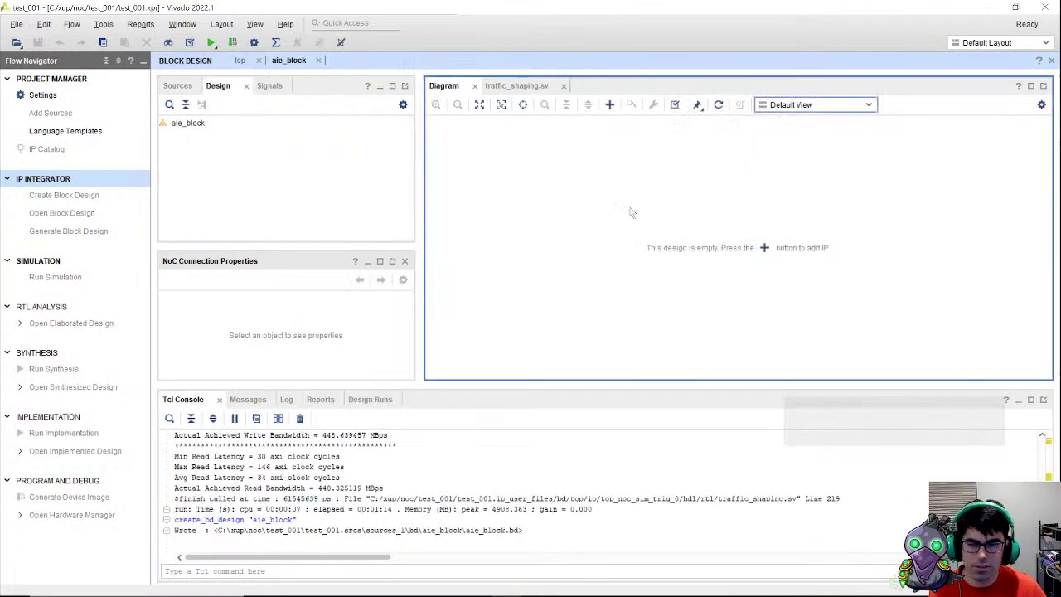
Step: Add an AI Engine IP to the empty aie_block design
click(764, 248)
text(ai)
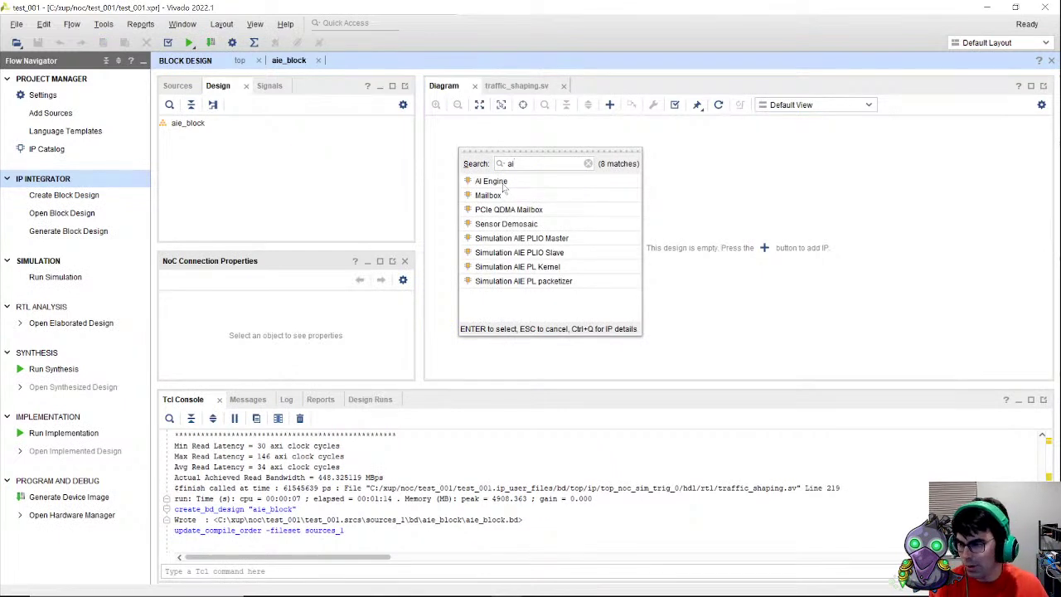
double_click(502, 184)
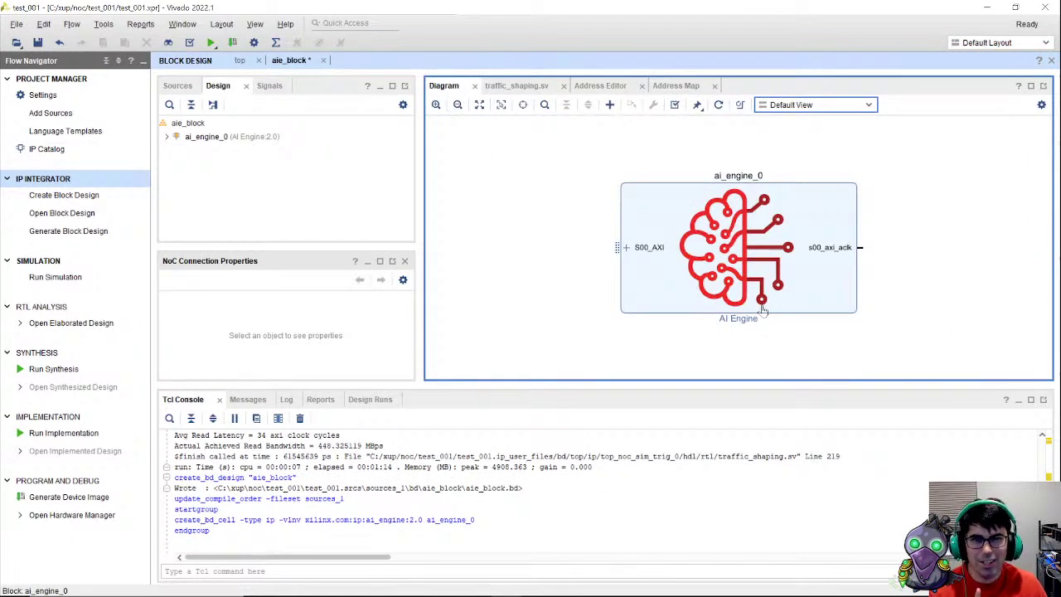
Step: Inspect the AI Engine's S00_AXI interface and its core frequency configuration without changing anything
click(637, 250)
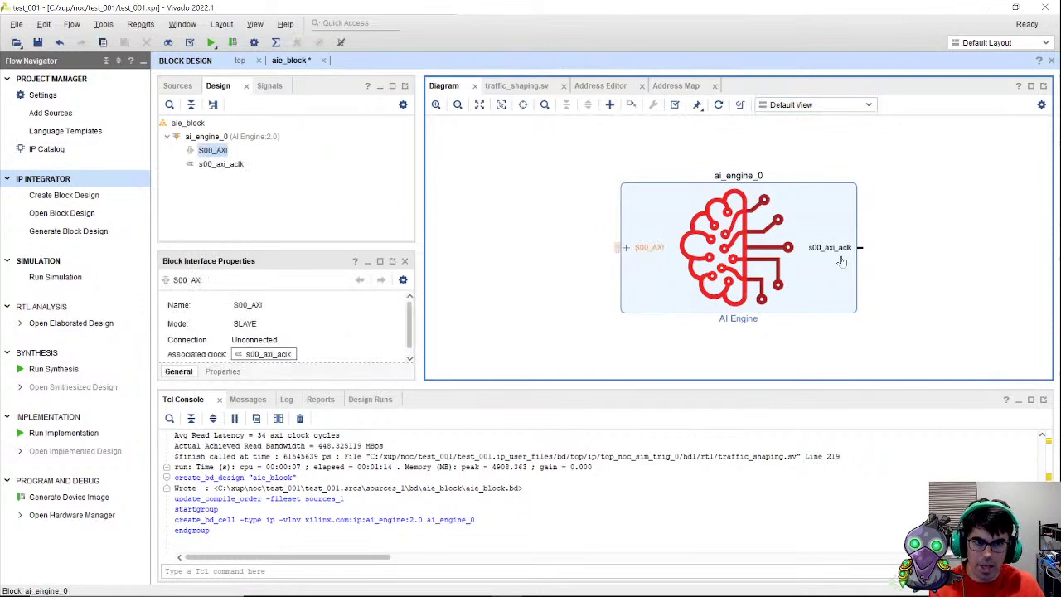
double_click(841, 262)
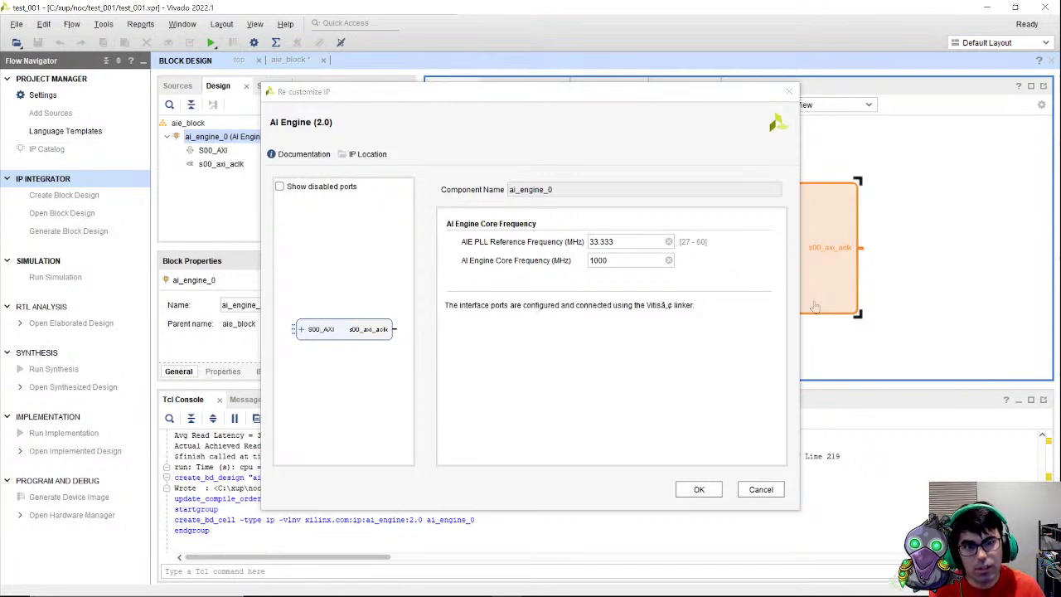
click(778, 489)
Step: Add an AXI NoC IP to the aie_block design
right_click(497, 178)
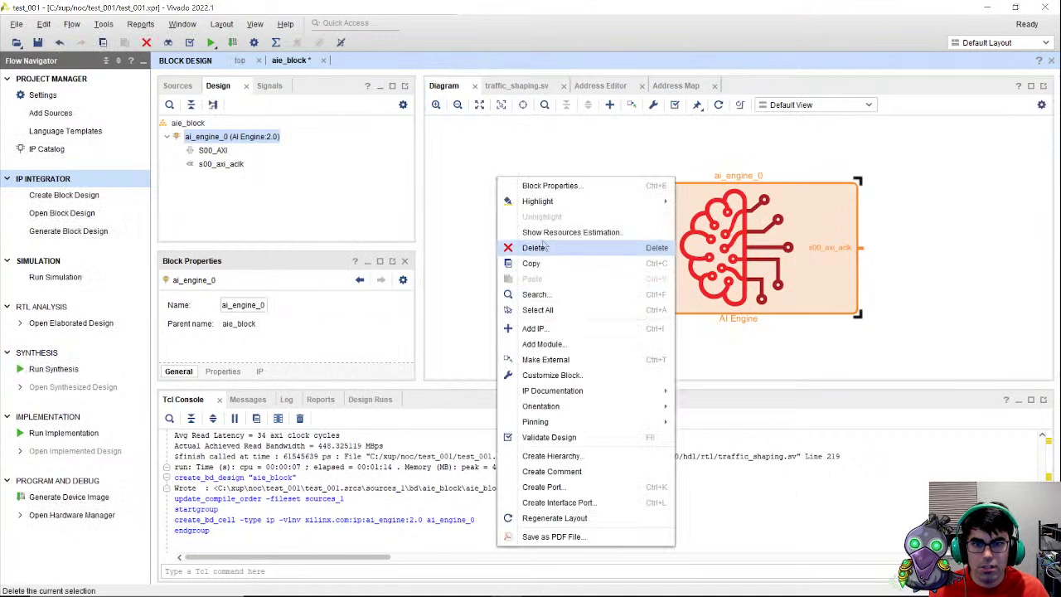
click(566, 331)
text(noc)
key(Down)
key(Down)
key(Return)
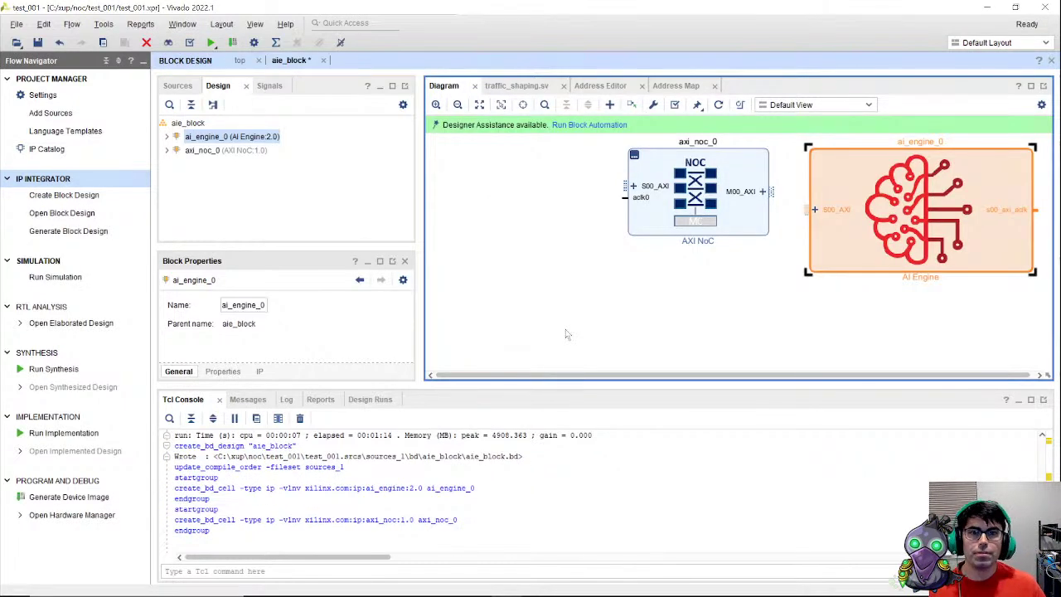
Step: Run block automation on axi_noc_0 without the Control, Interface and Processing System, using one AXI Traffic Generator, no AXI BRAM controller and memory controller type None
click(603, 126)
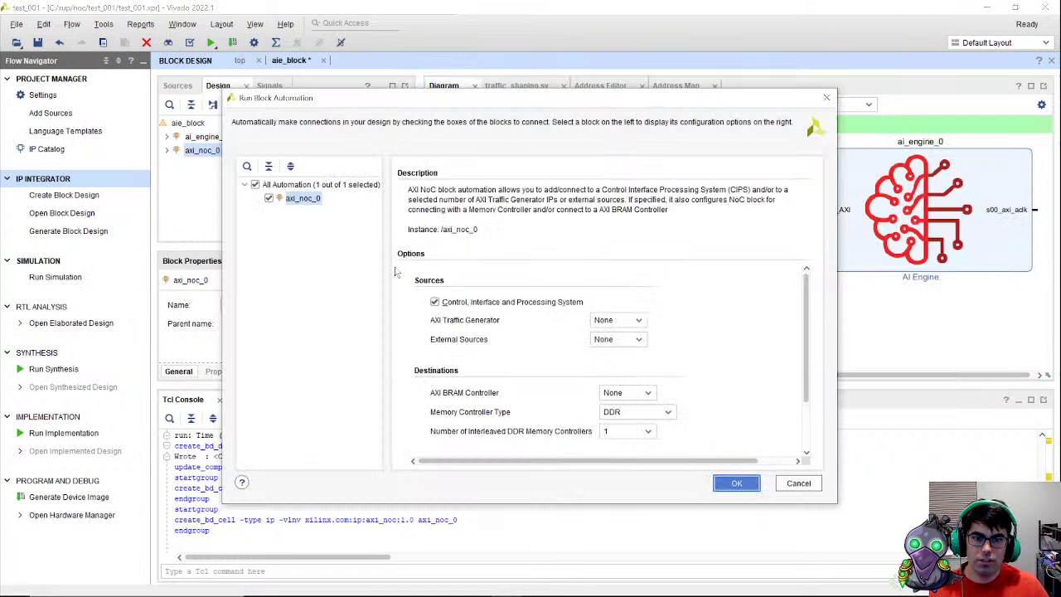
click(440, 303)
click(620, 321)
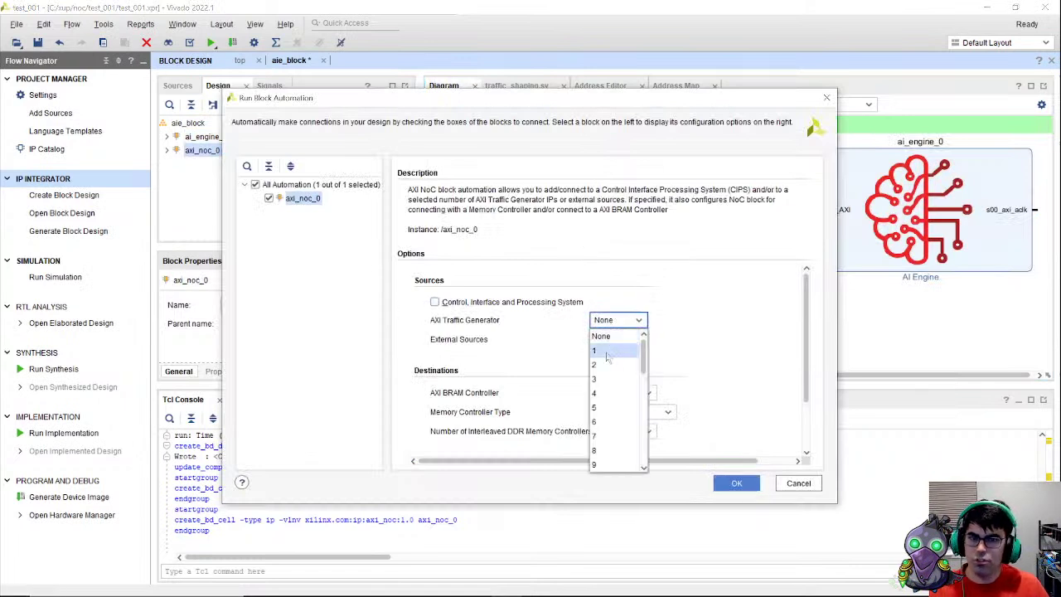
click(595, 350)
click(639, 393)
click(614, 406)
click(647, 431)
click(646, 448)
click(668, 412)
click(614, 426)
scroll(709, 409, down, 1)
click(461, 423)
click(734, 484)
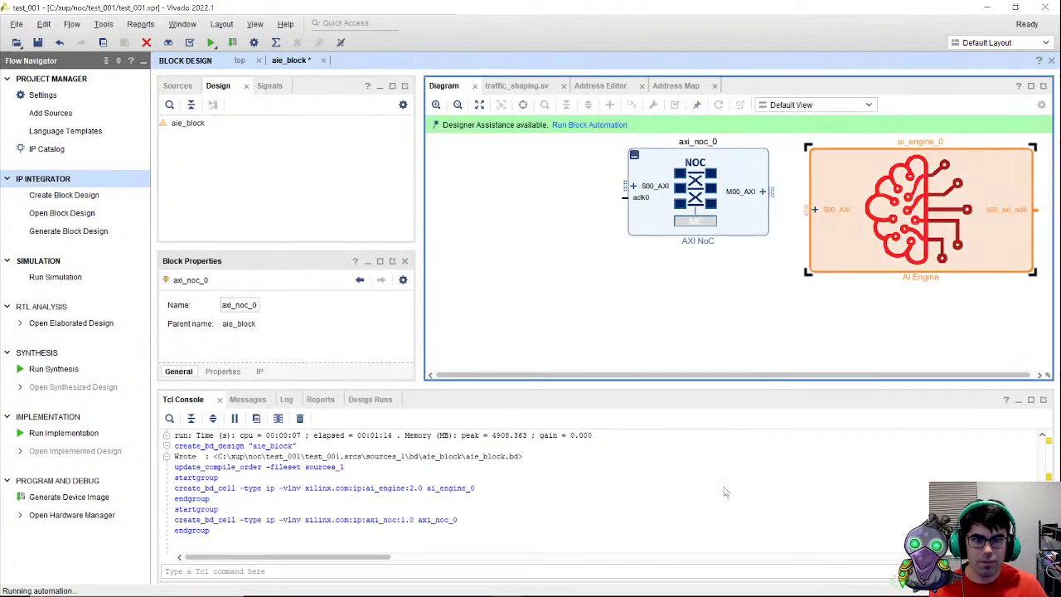
Step: Run connection automation on all interfaces of the AI Engine, clock generator, simulation trigger, traffic generator and performance monitor
click(639, 192)
click(608, 125)
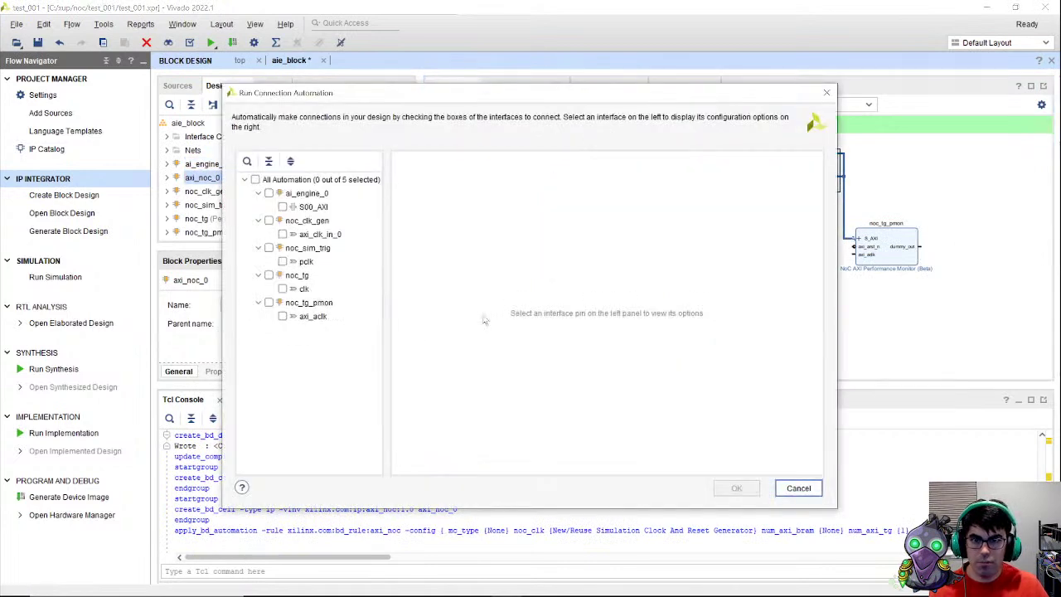
click(283, 207)
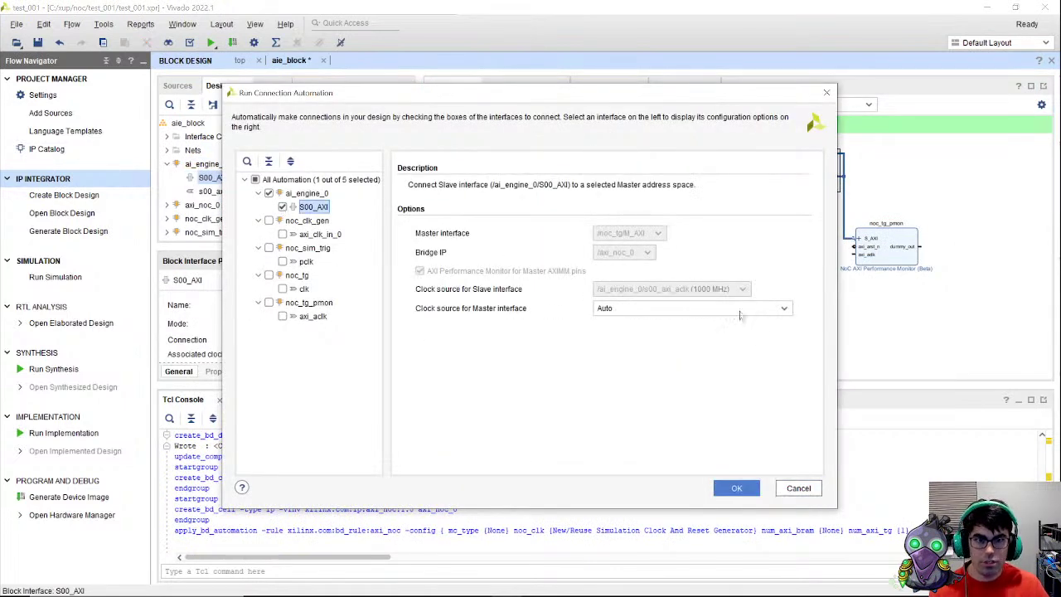
click(255, 180)
click(245, 180)
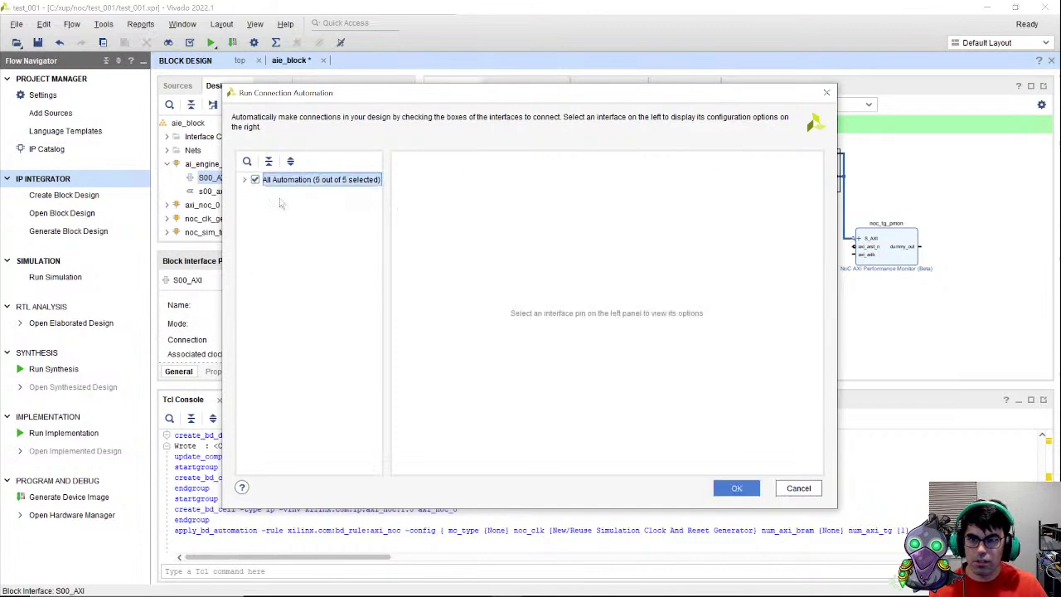
click(244, 180)
click(734, 491)
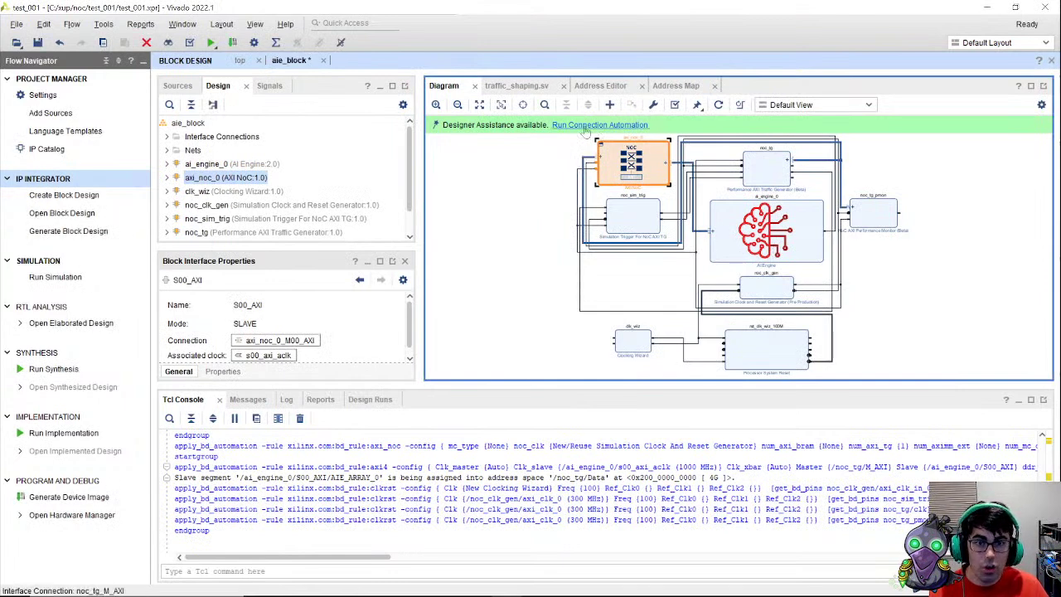
Step: Run connection automation for all remaining clock and reset pins and regenerate the diagram layout
click(588, 125)
click(264, 179)
click(736, 487)
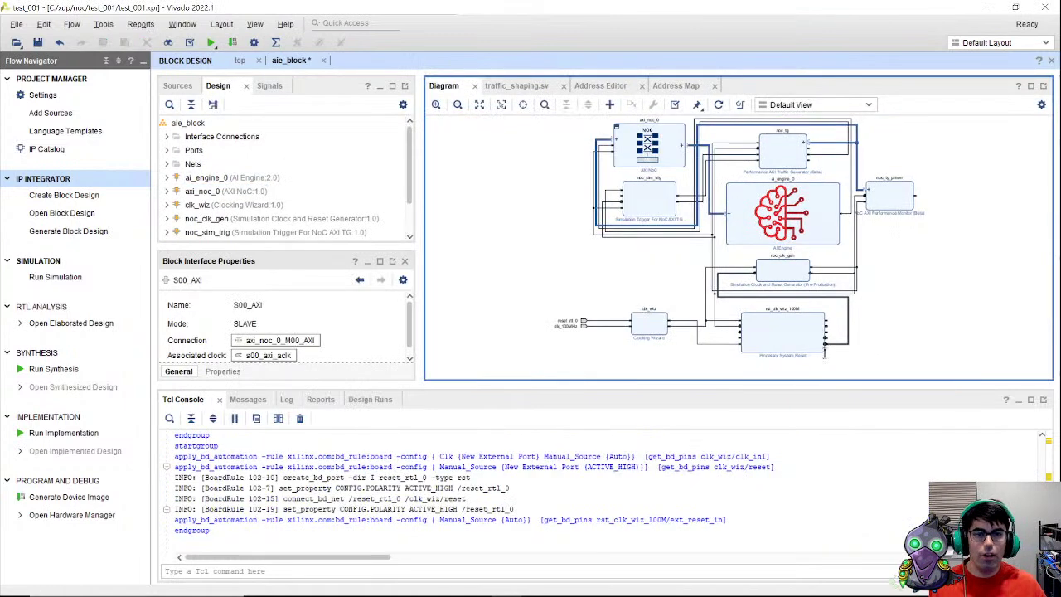
click(720, 113)
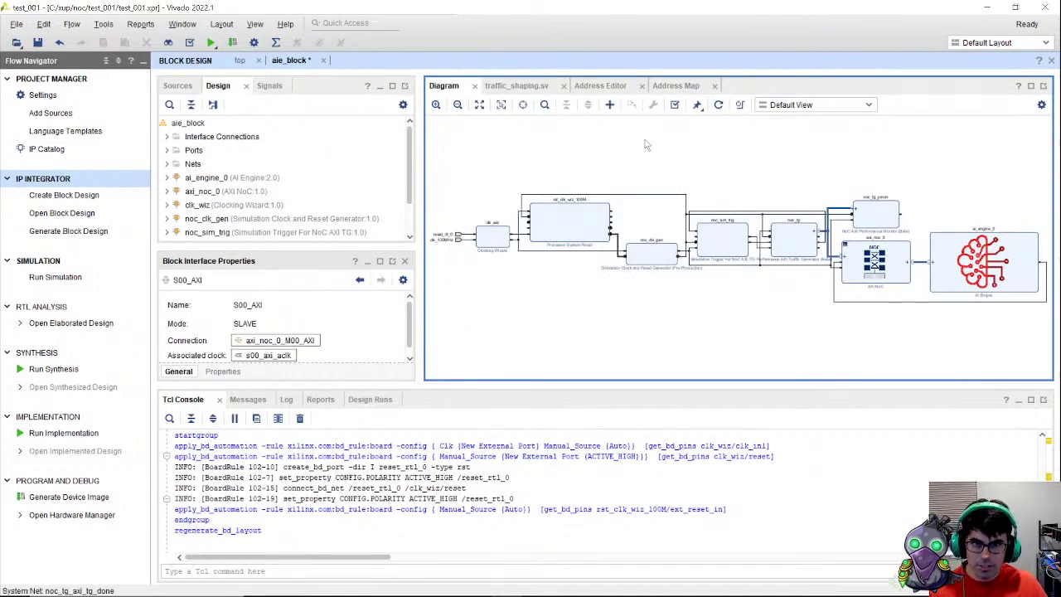
Step: Validate the aie_block design and inspect the routed path in the NoC view
click(674, 108)
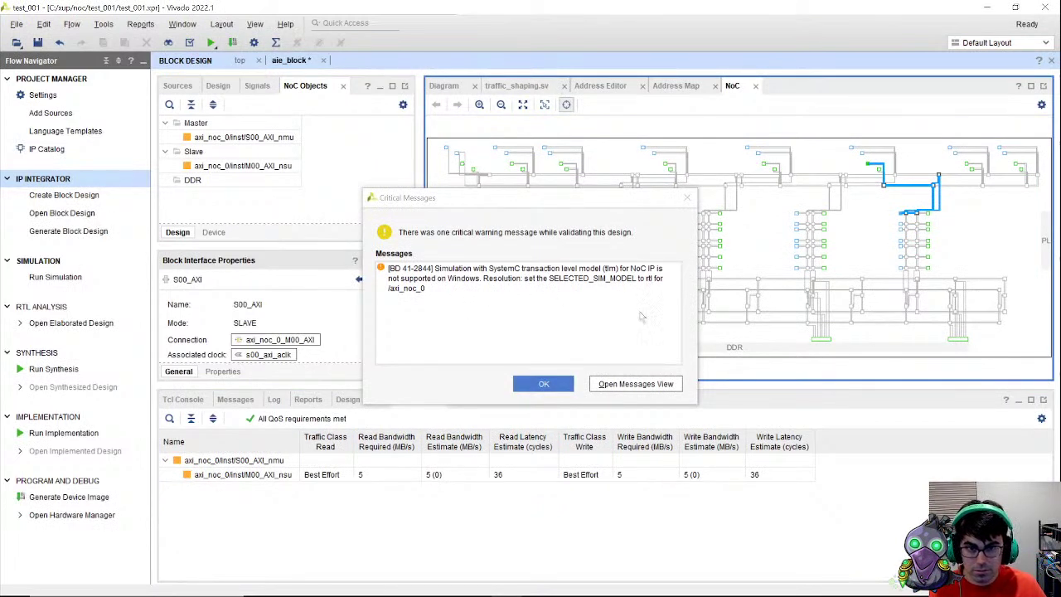
click(543, 386)
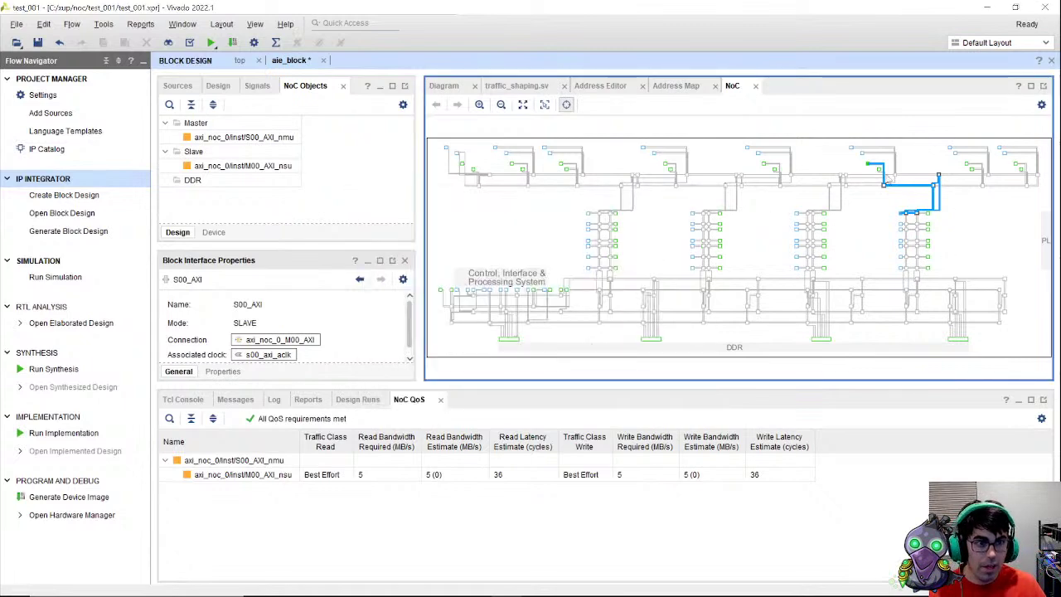
scroll(989, 187, up, 2)
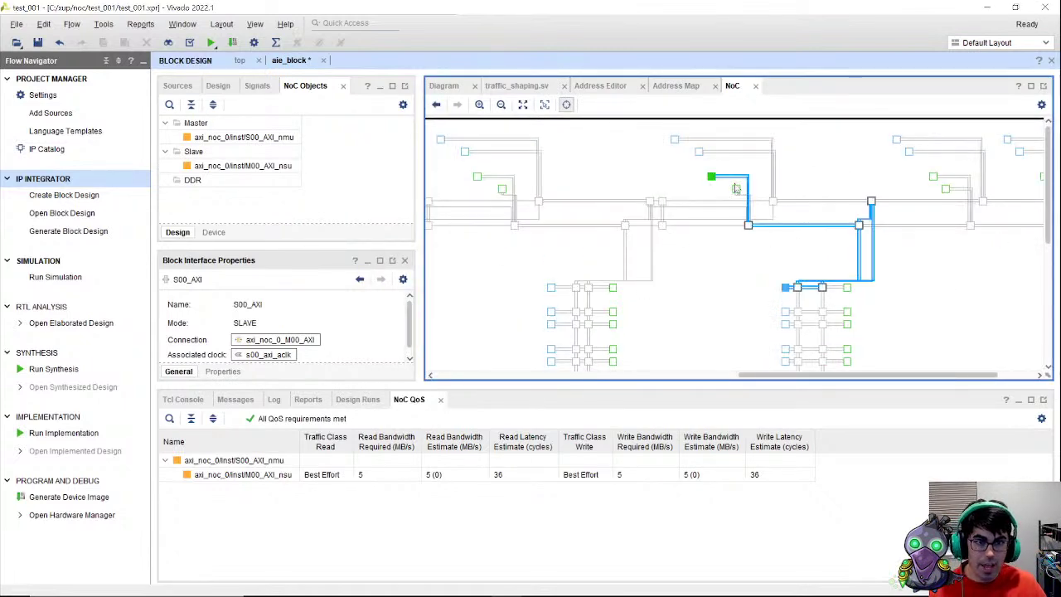
Step: Check the AI Engine's address assignment and what the axi_noc_0 M00_AXI output is connected to
click(516, 86)
click(612, 88)
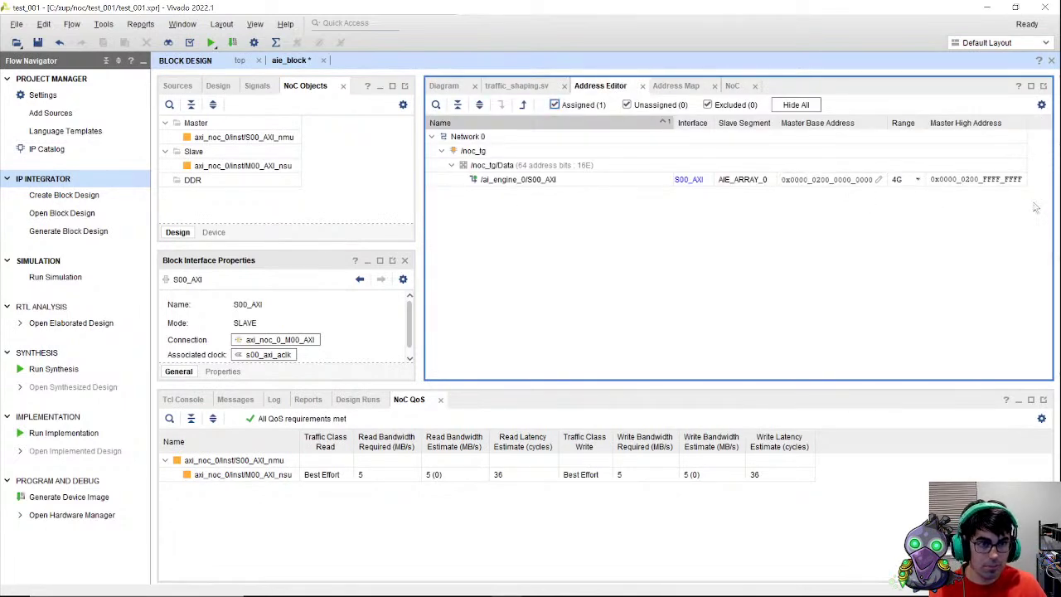
click(463, 88)
click(900, 282)
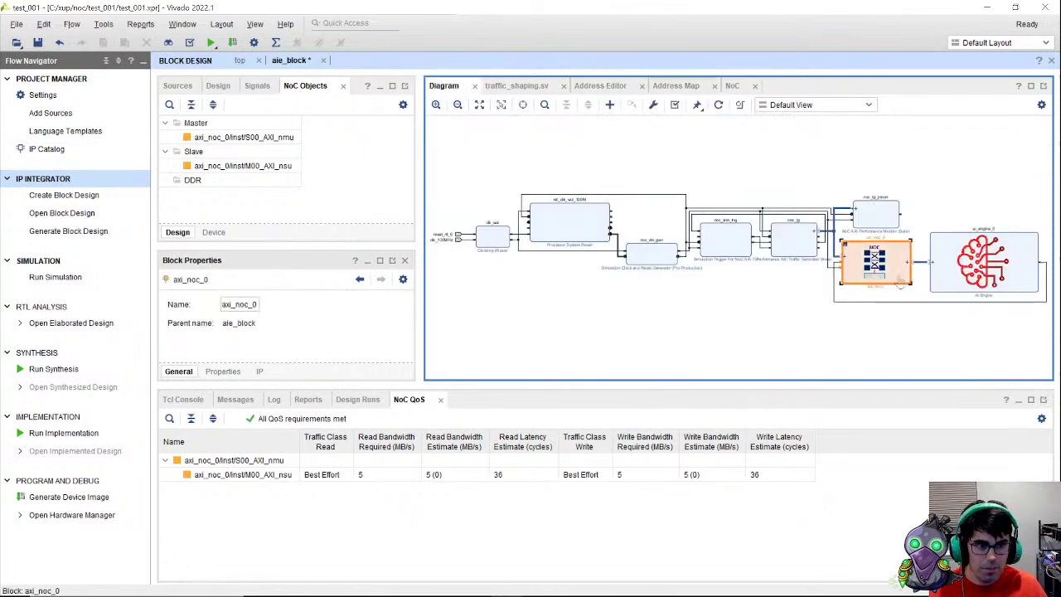
double_click(899, 280)
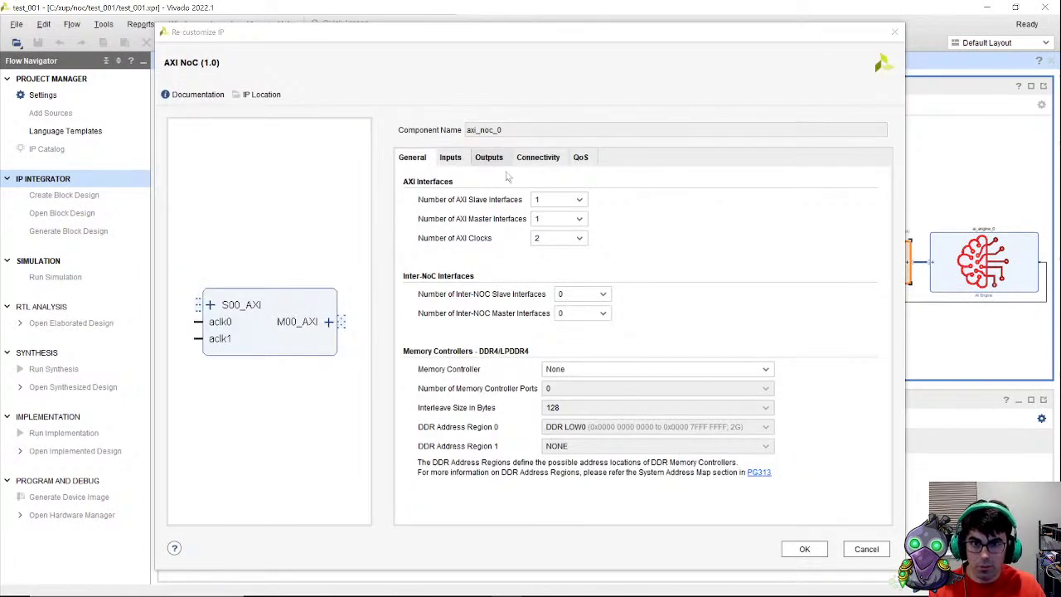
click(494, 161)
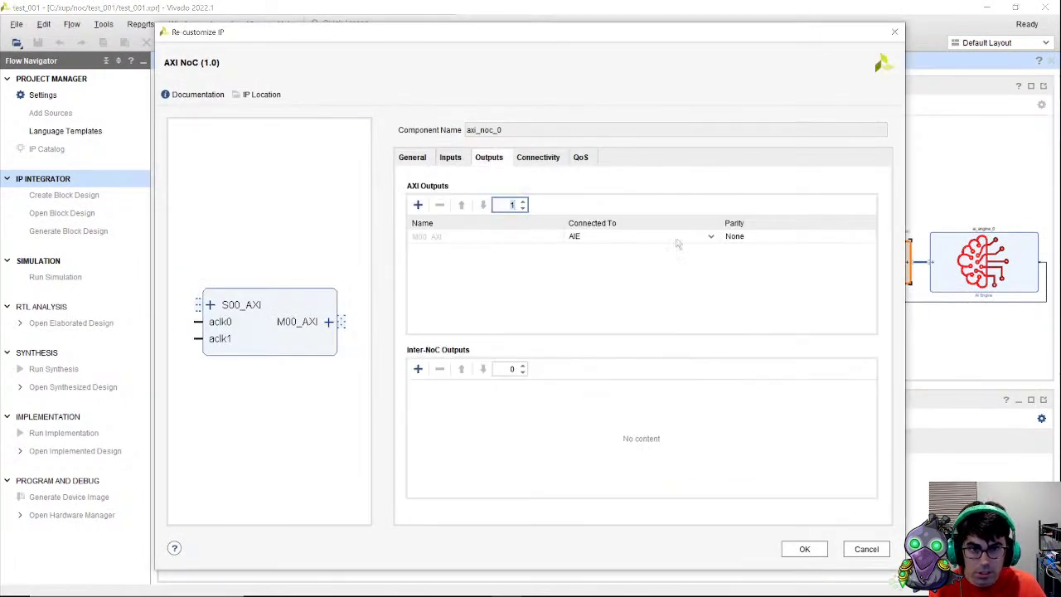
click(788, 551)
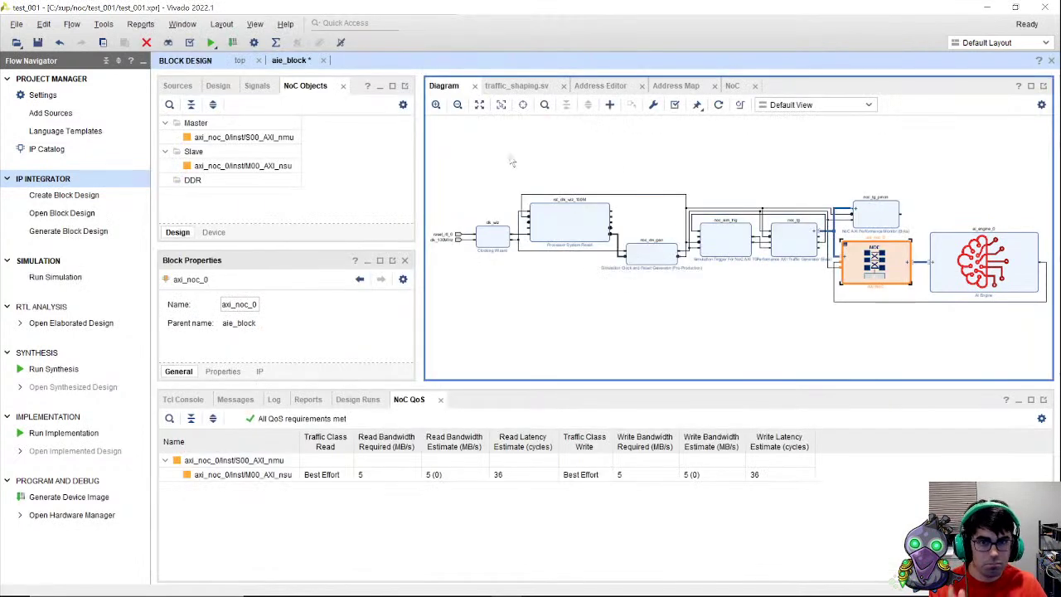
Step: Save the aie_block block design
click(551, 157)
key(ctrl+s)
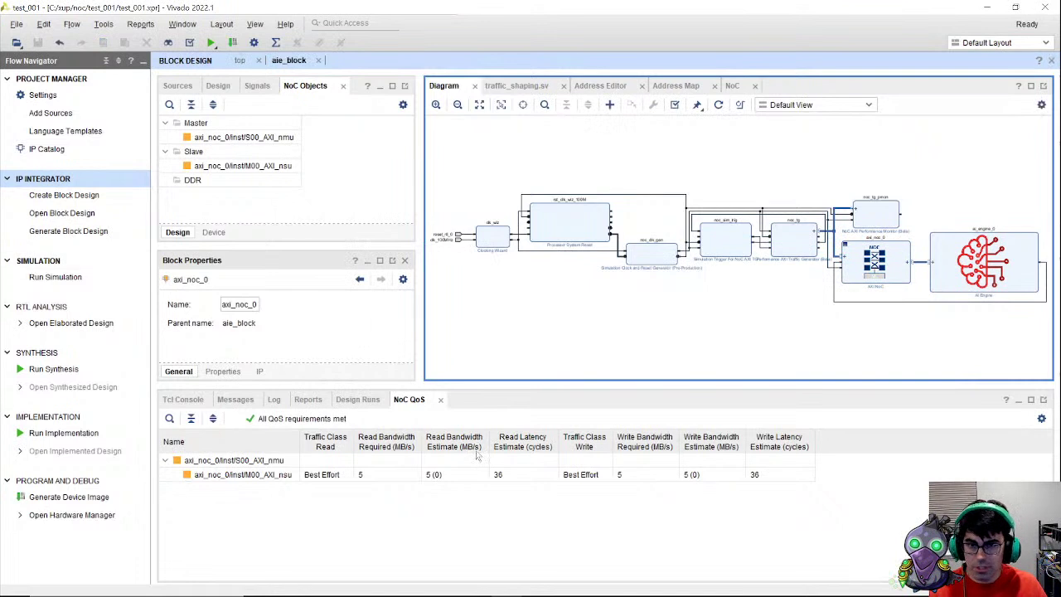
right_click(564, 163)
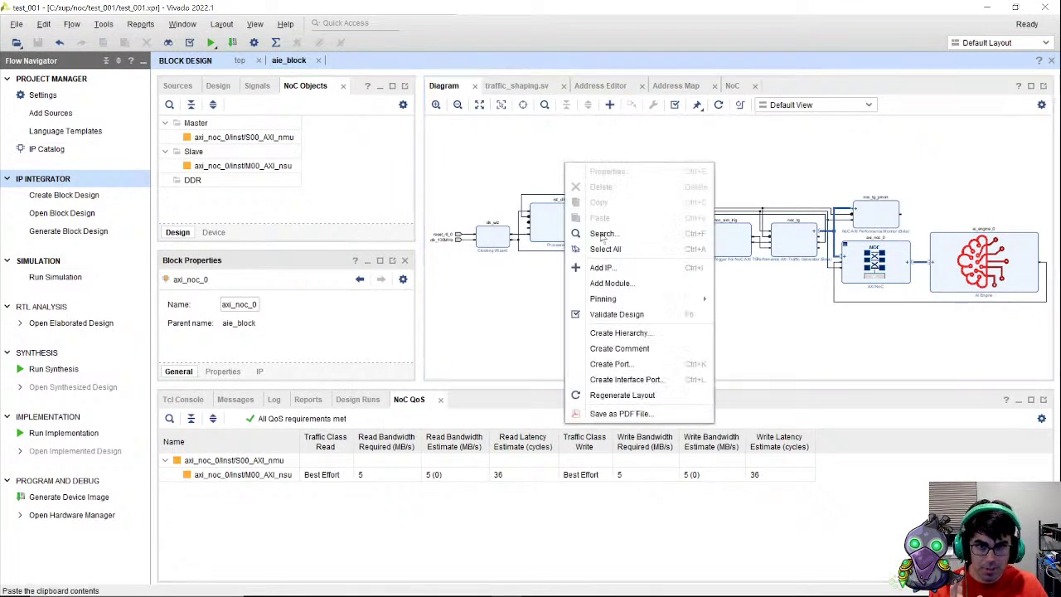
click(498, 159)
Step: Create an HDL wrapper for the aie_block design and make aie_block_wrapper the top module, refreshing the source hierarchy
click(189, 88)
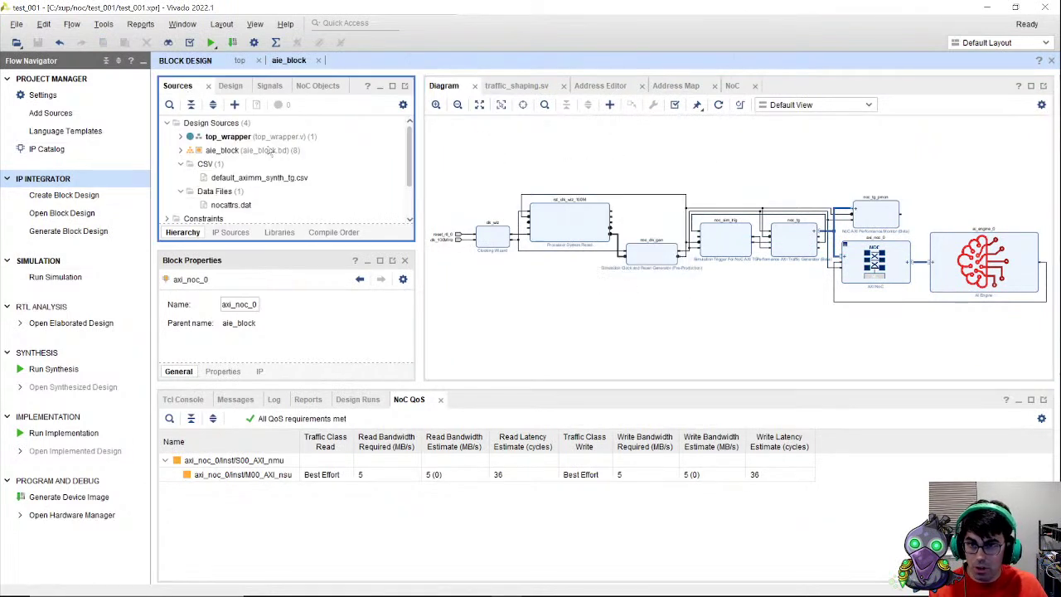
right_click(229, 153)
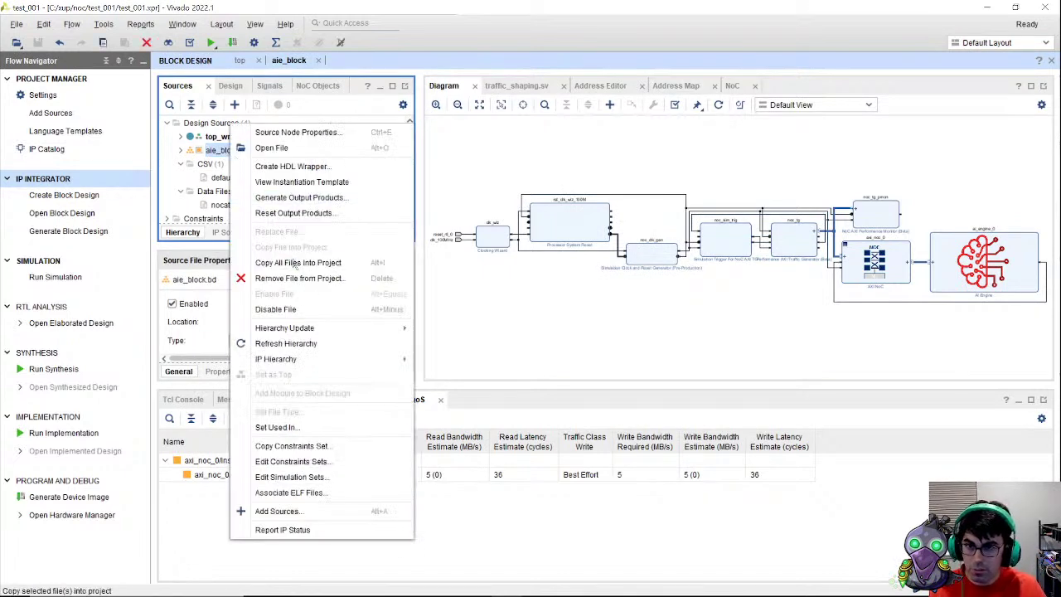
click(320, 166)
click(584, 362)
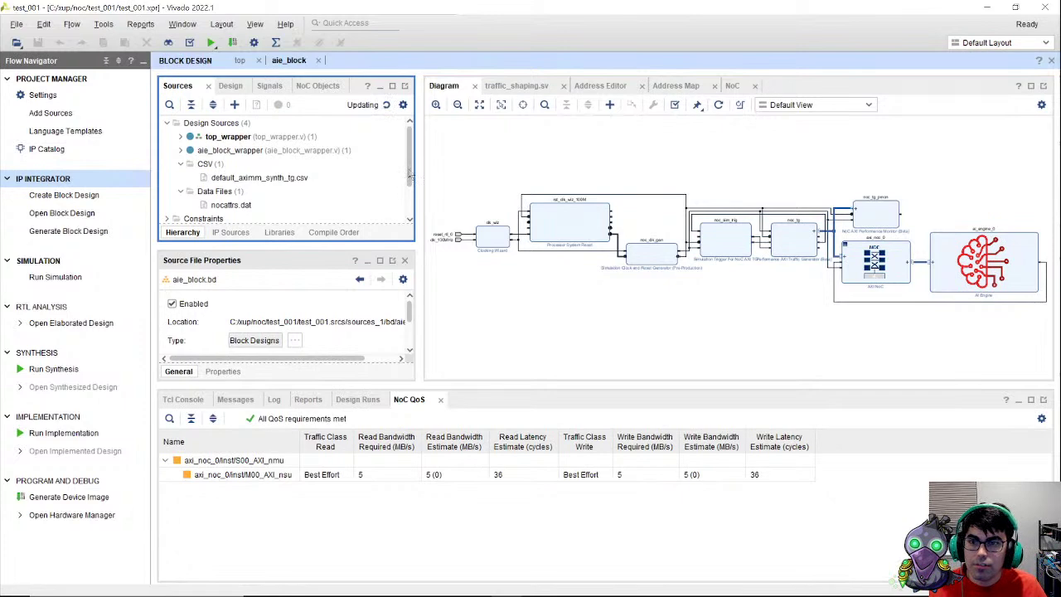
right_click(237, 151)
click(305, 343)
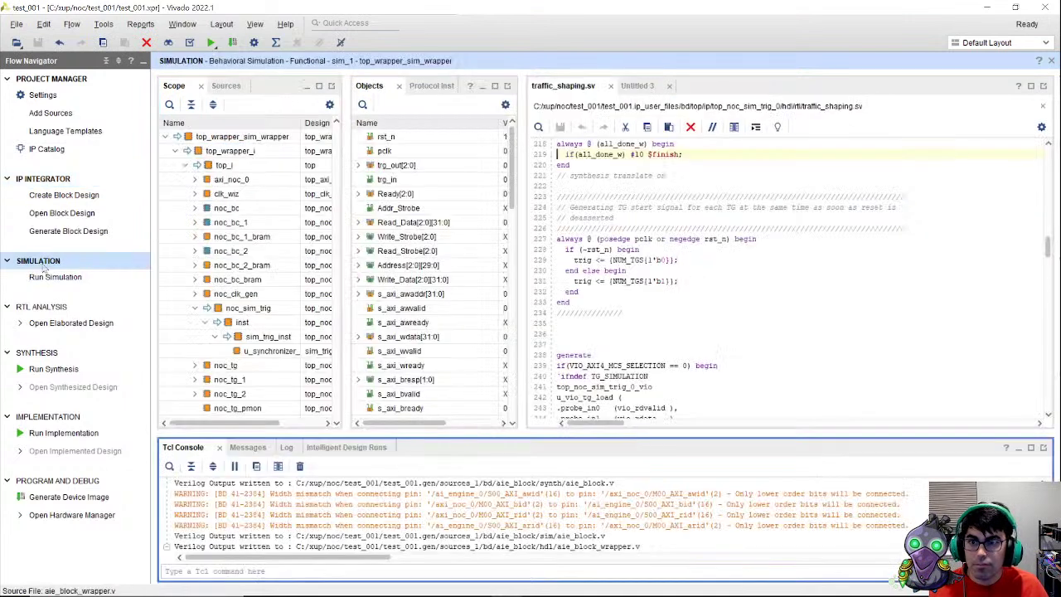
Step: Close the previous simulation and set the simulation top module name to aie_block_wrapper
click(1051, 61)
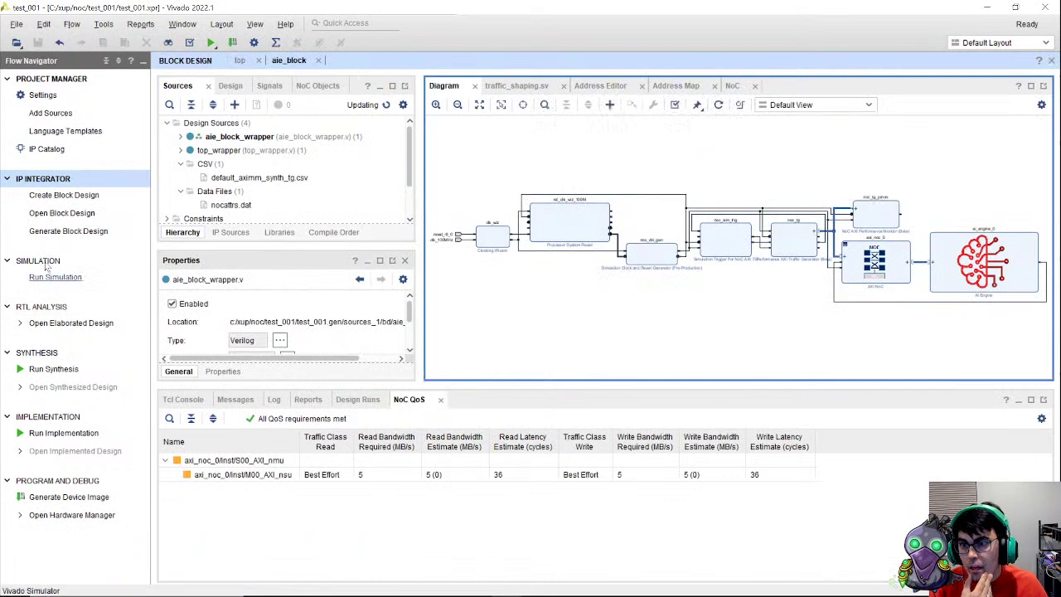
right_click(48, 262)
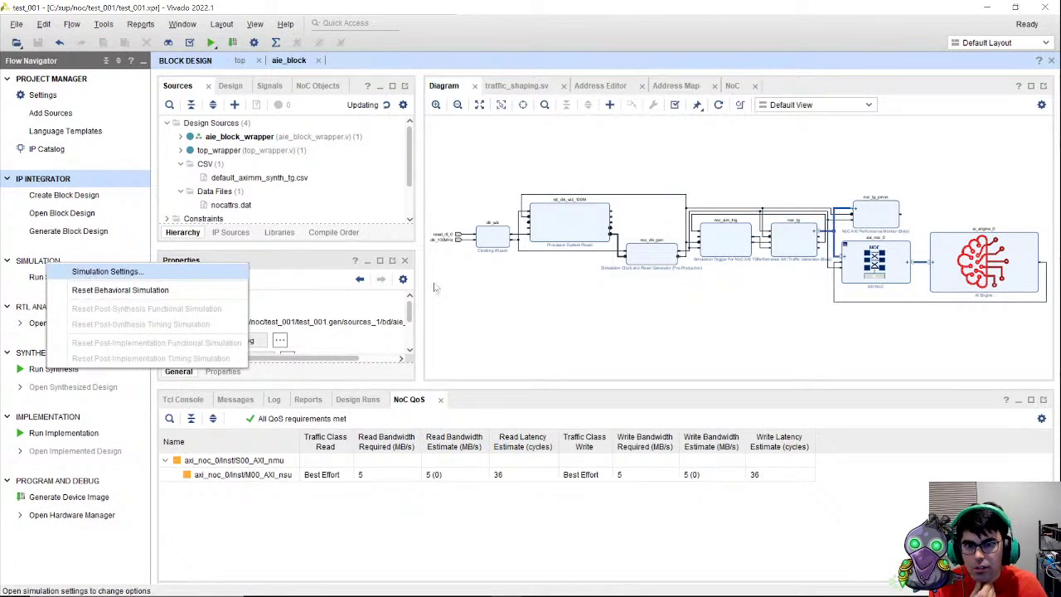
key(Return)
click(541, 249)
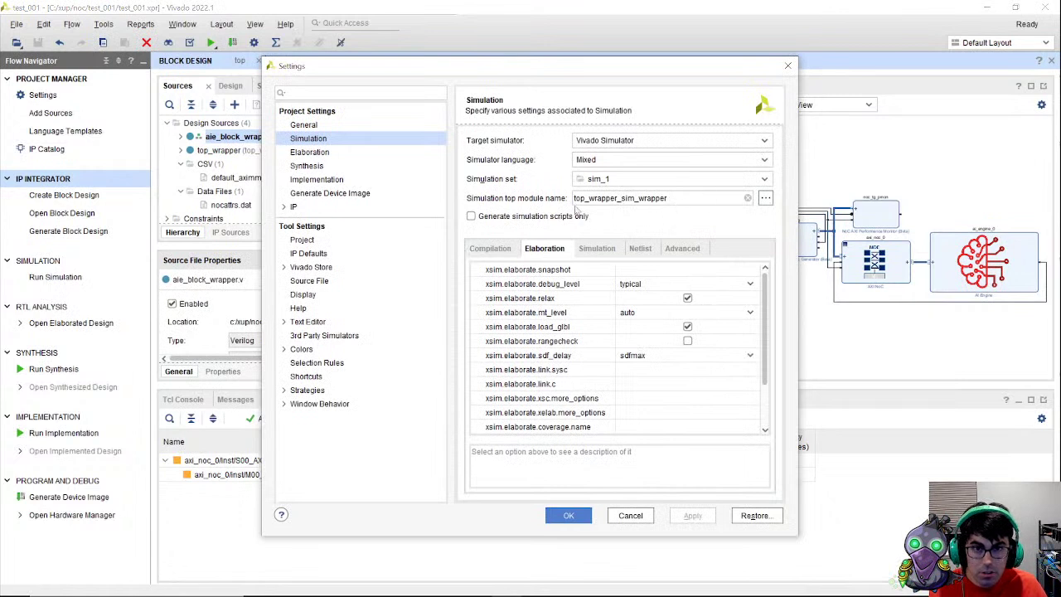
click(764, 198)
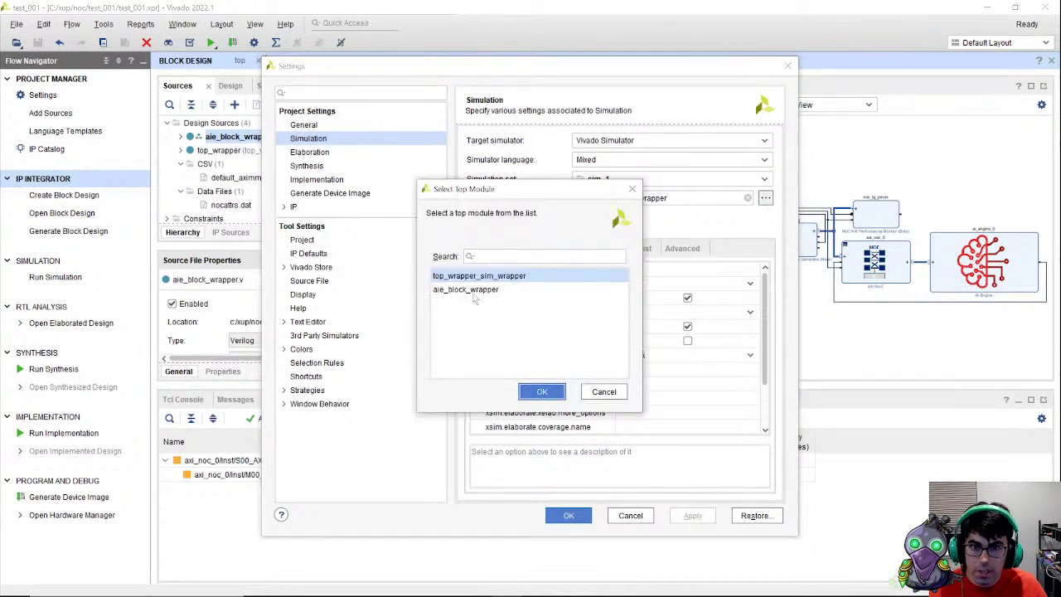
click(468, 290)
click(534, 395)
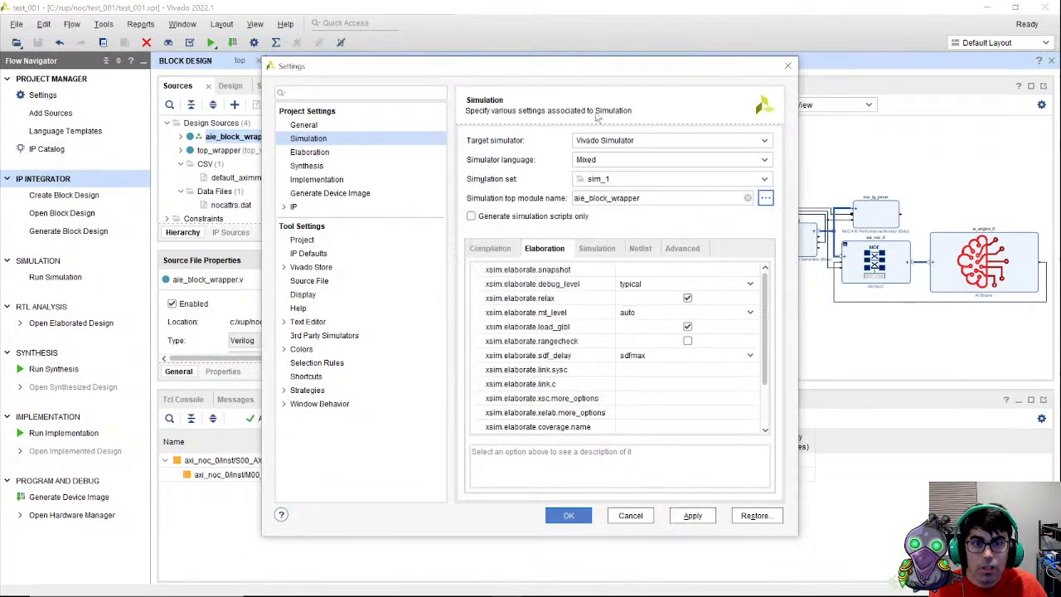
Step: Review the remaining simulation options, accept the settings and run a behavioral simulation
click(599, 249)
click(764, 285)
click(640, 249)
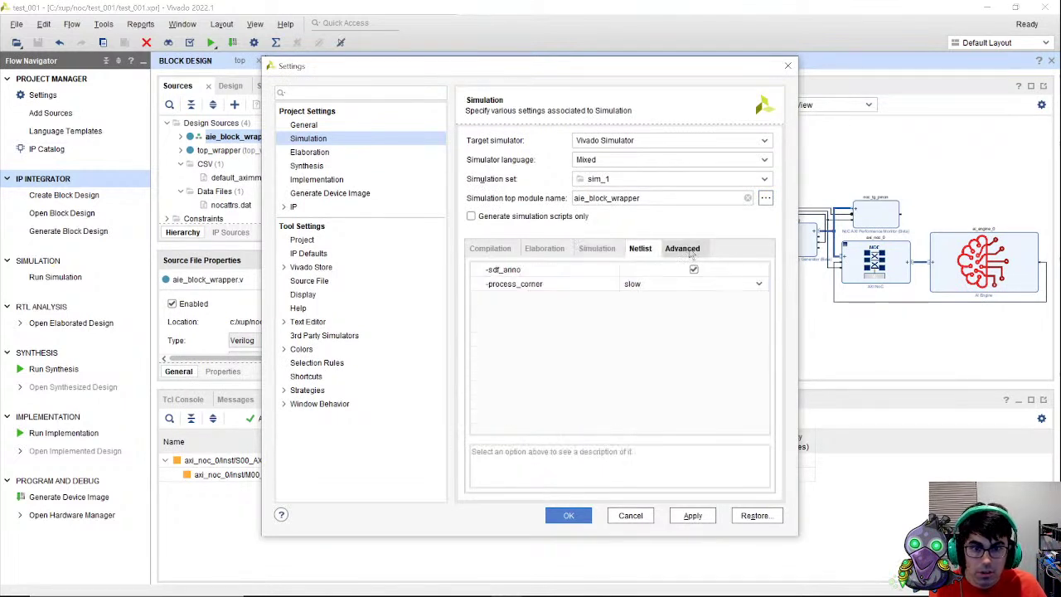
click(685, 250)
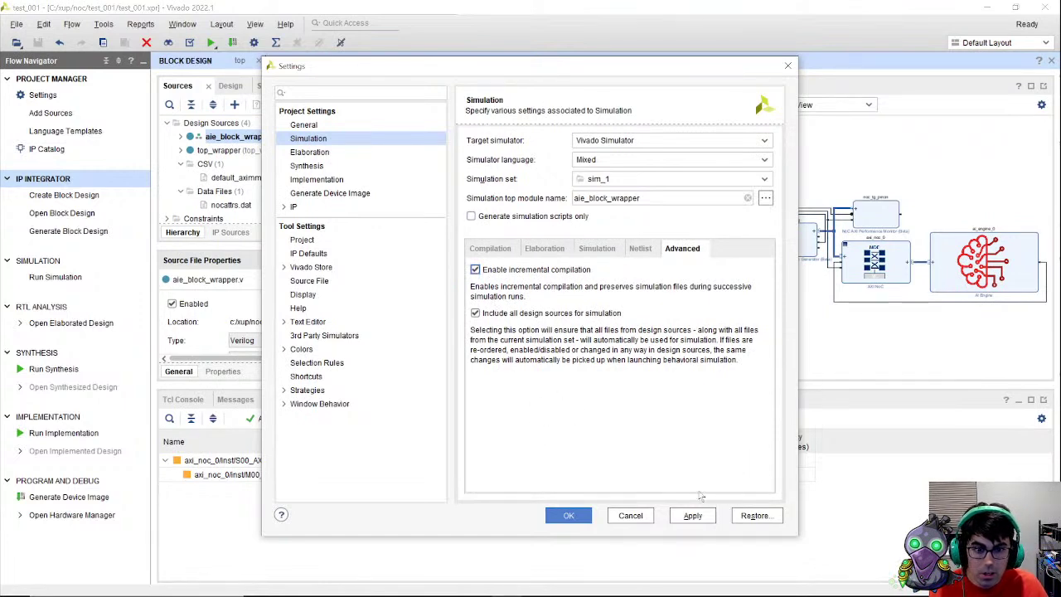
click(568, 515)
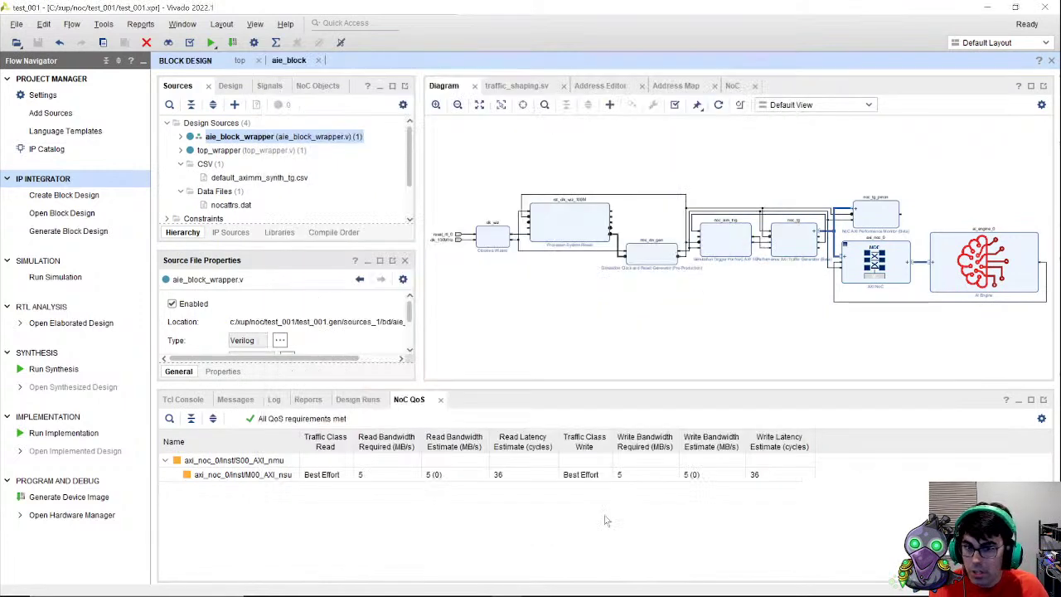
click(50, 281)
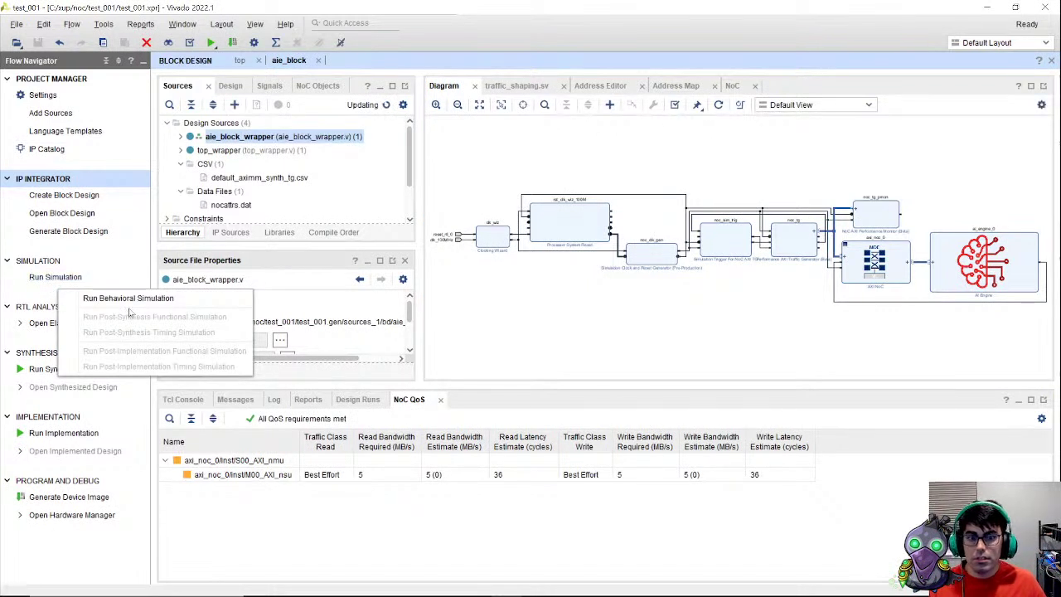
click(126, 299)
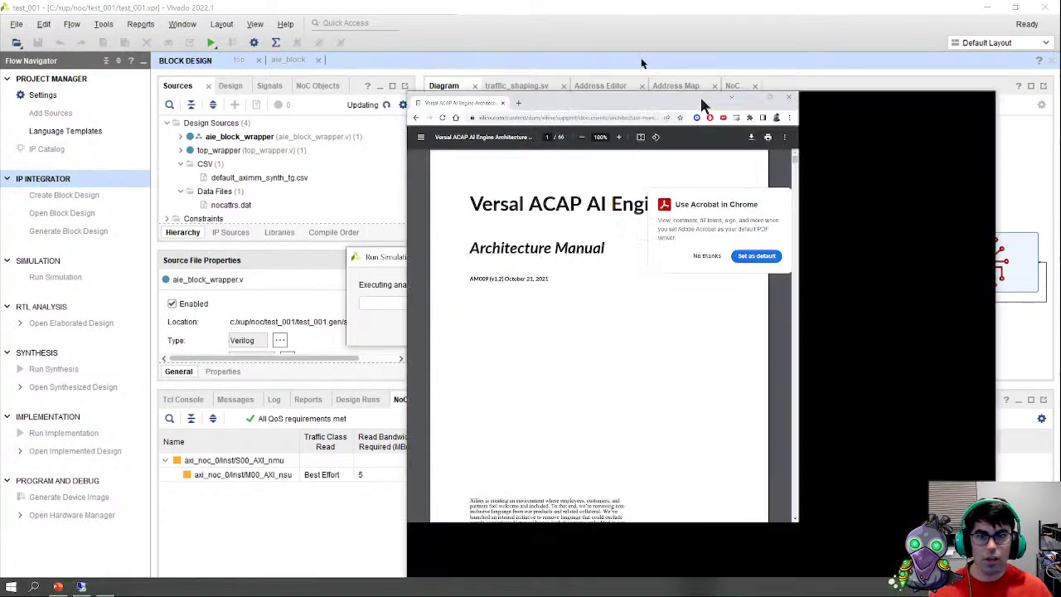
Step: Switch to the Versal ACAP AI Engine Architecture Manual in Chrome and search it for "stream"
key(ctrl+f)
text(stream)
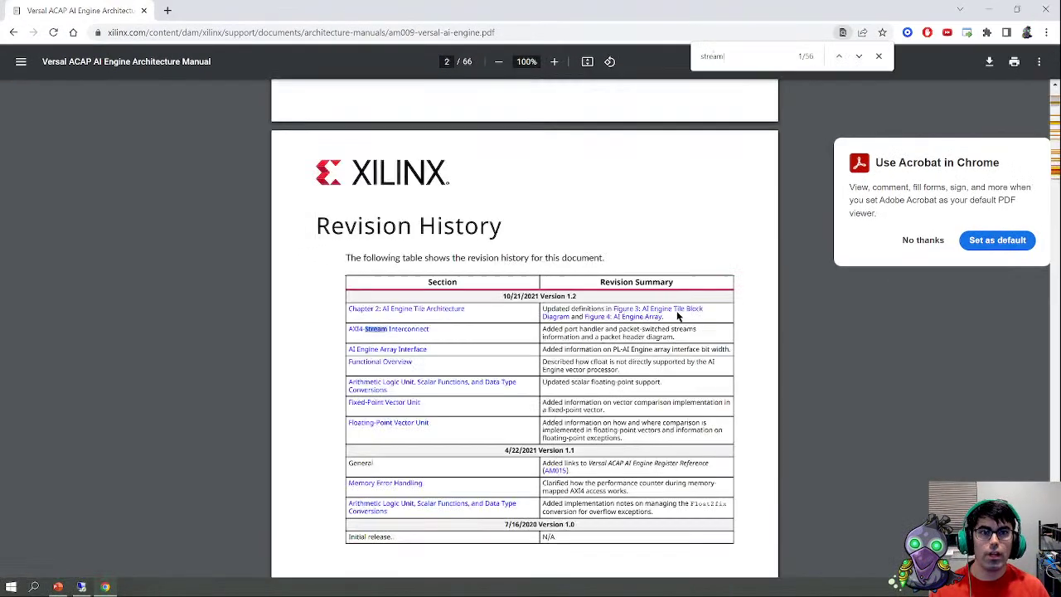
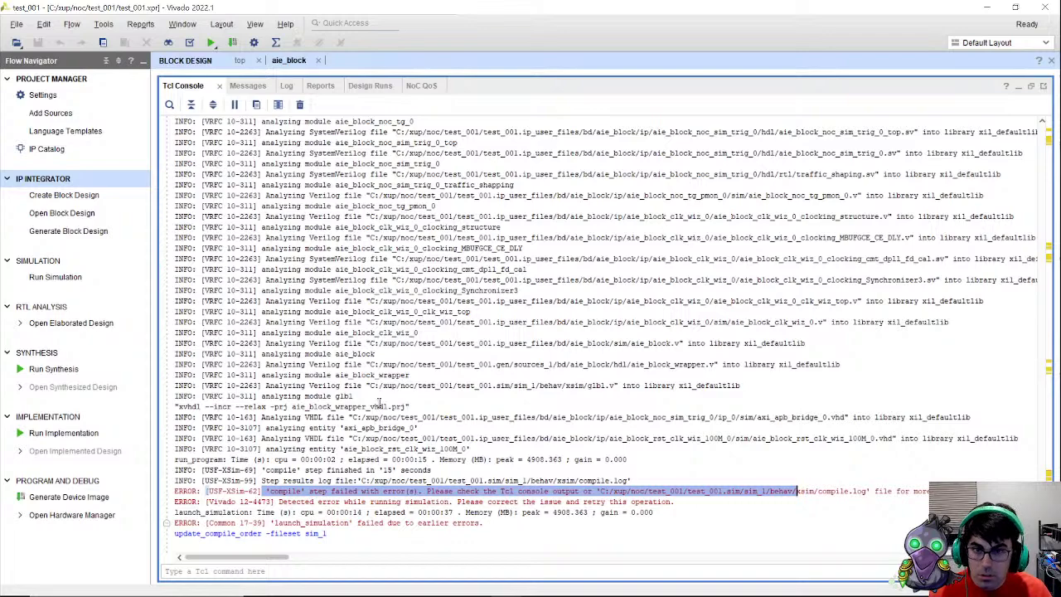
Step: Examine the Tcl Console output in Vivado for the cause of the simulation compile error, and restore the console to normal size
scroll(376, 396, up, 10)
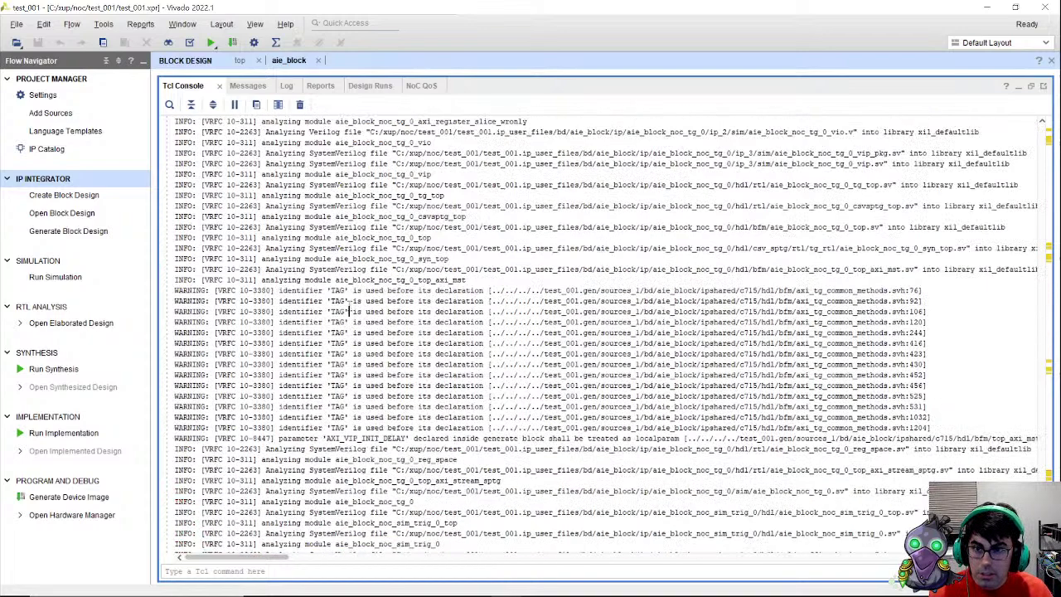
scroll(373, 352, up, 3)
drag(284, 385, 923, 386)
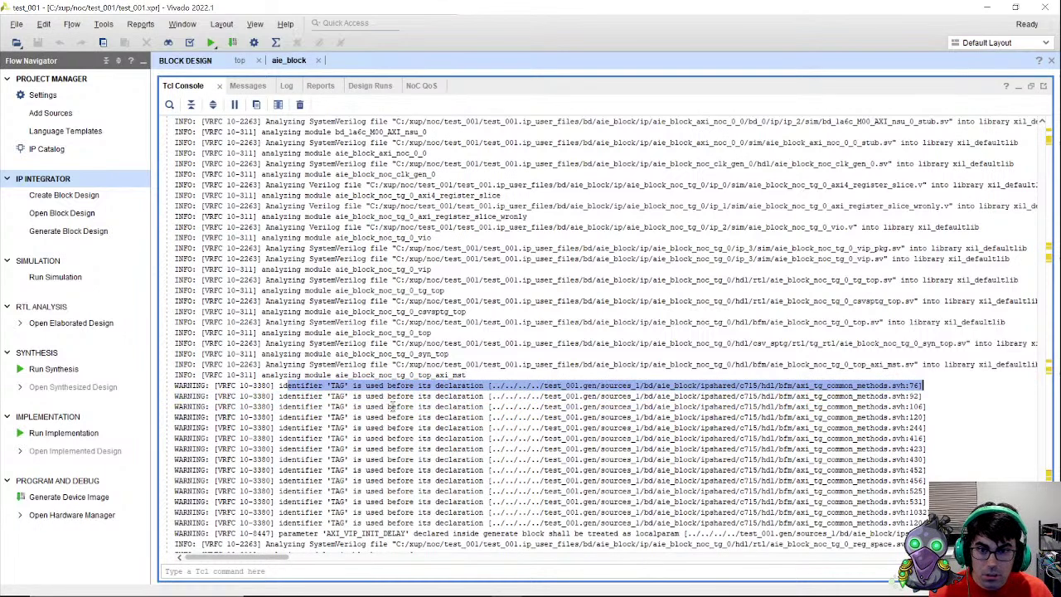
scroll(390, 406, up, 4)
scroll(387, 406, up, 6)
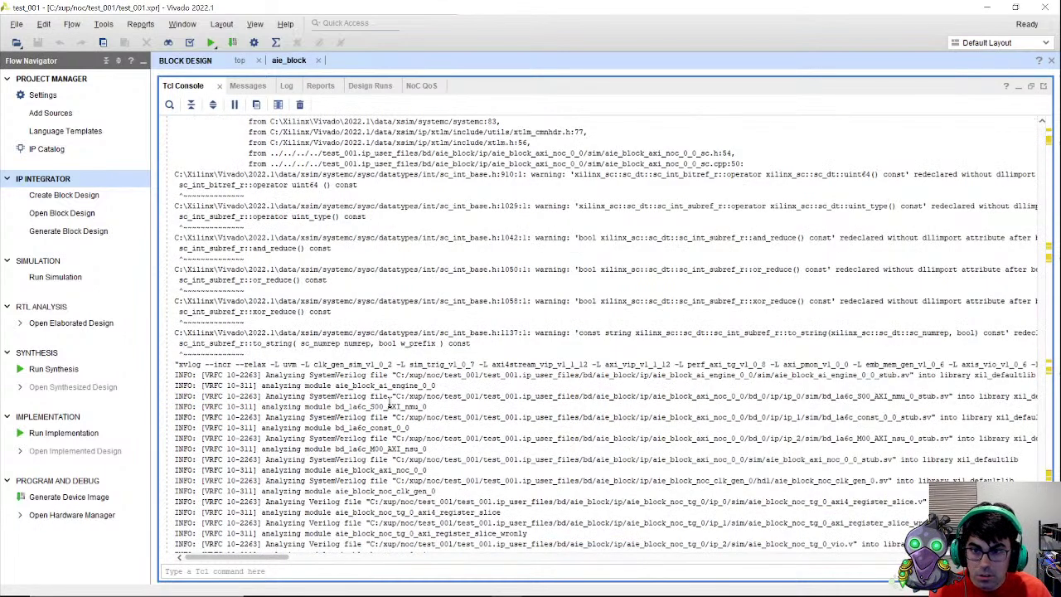
scroll(454, 486, up, 5)
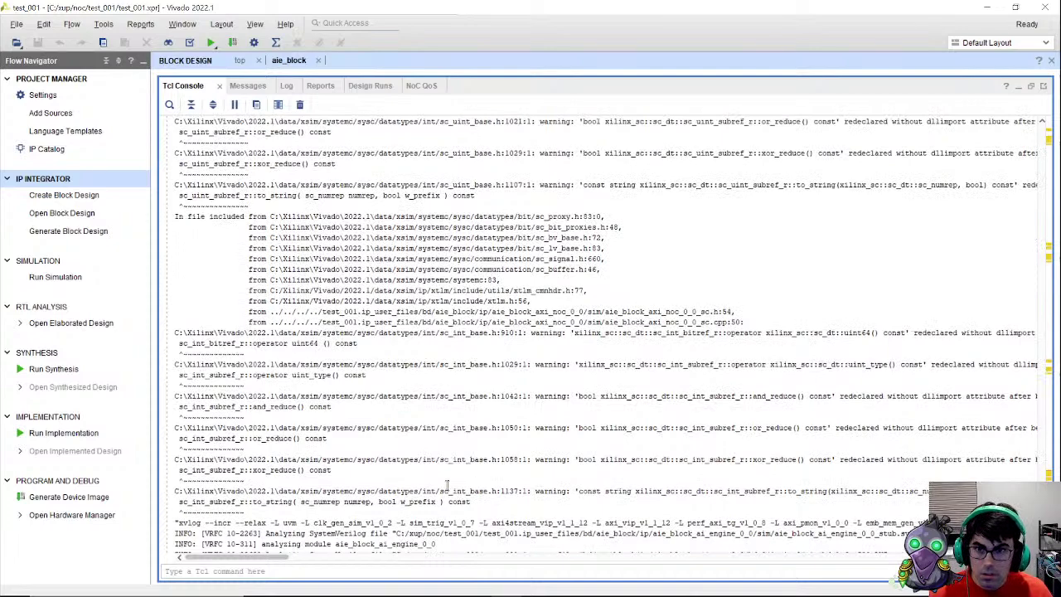
scroll(447, 485, up, 5)
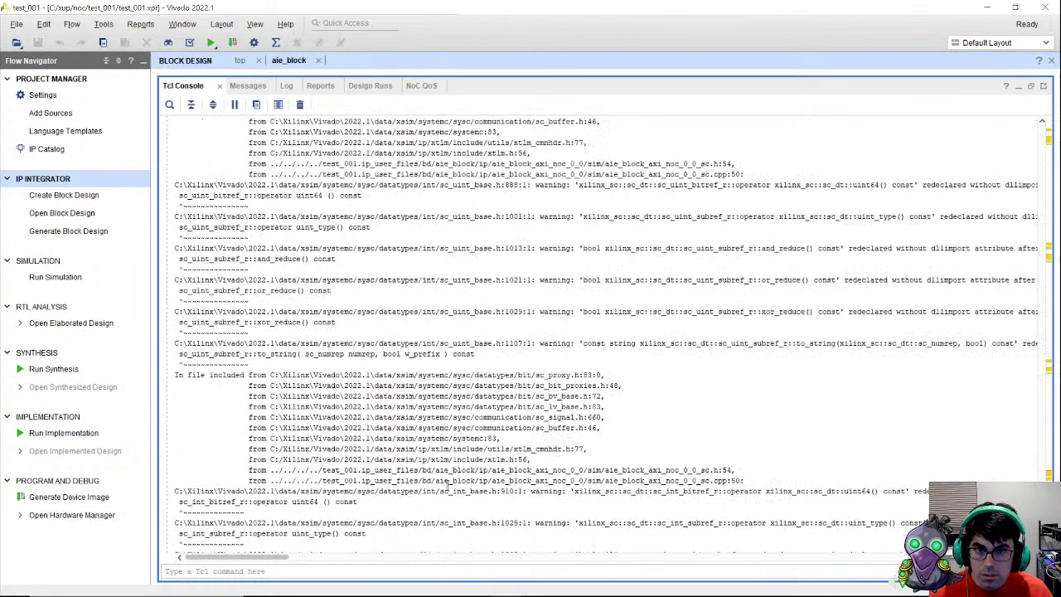
scroll(447, 486, up, 2)
scroll(448, 485, up, 6)
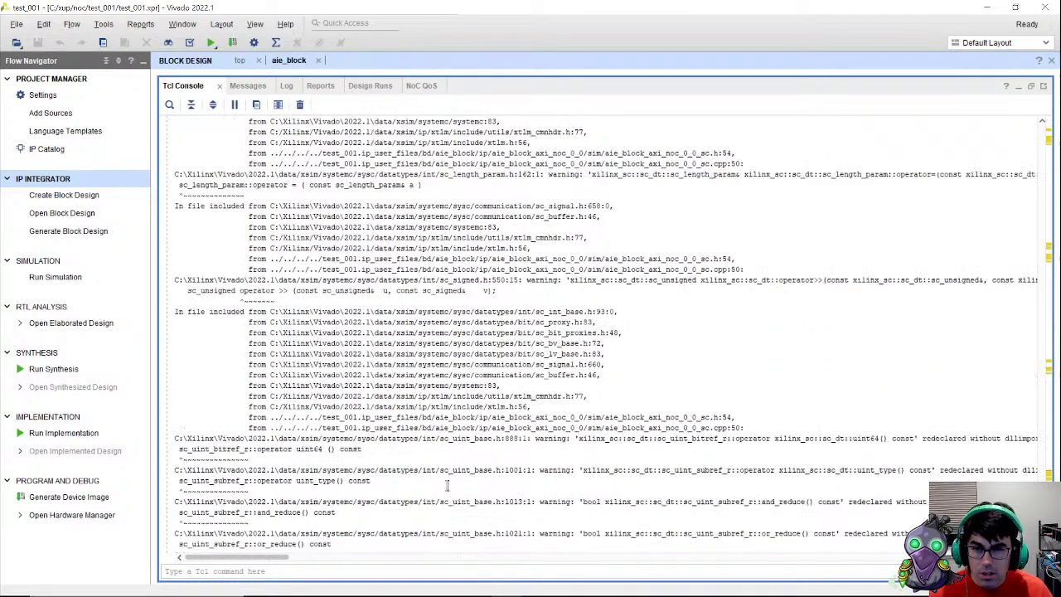
scroll(446, 485, down, 10)
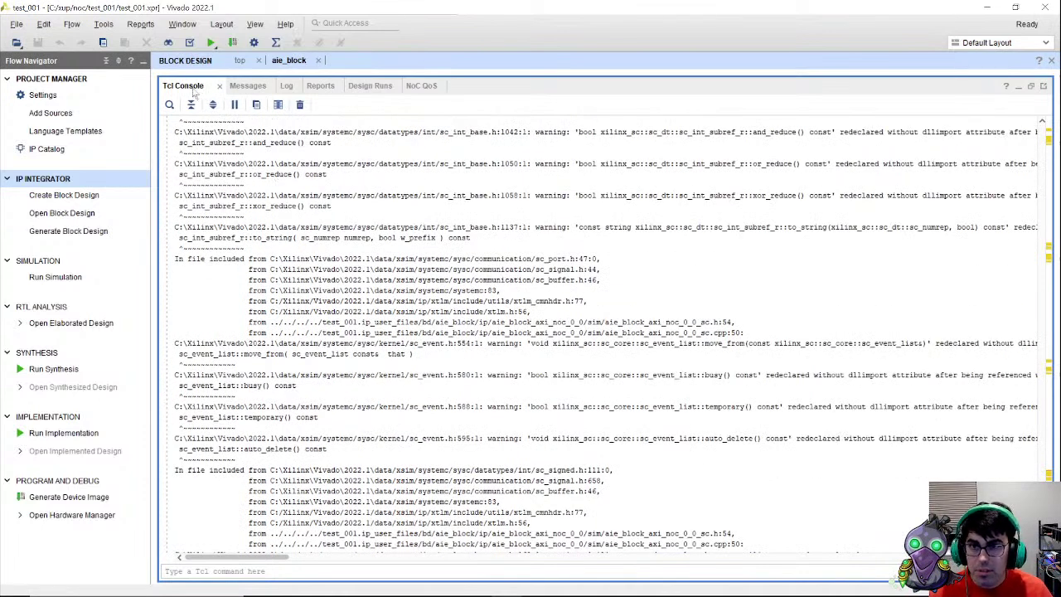
key(ctrl+shift+m)
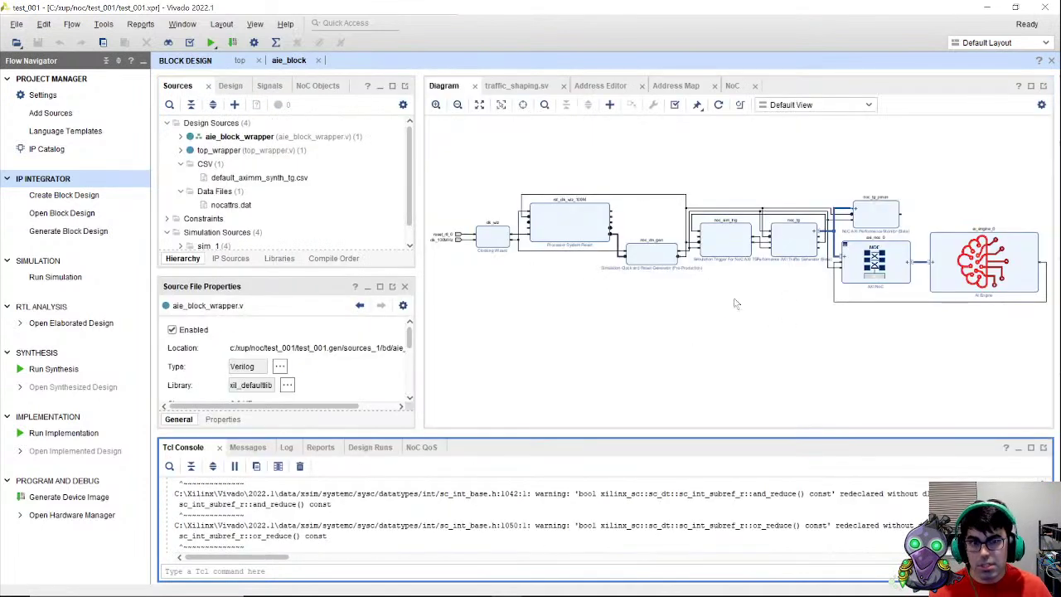
Step: Inspect the AI Engine IP's customization with its disabled ports shown, and close it without changes
double_click(988, 283)
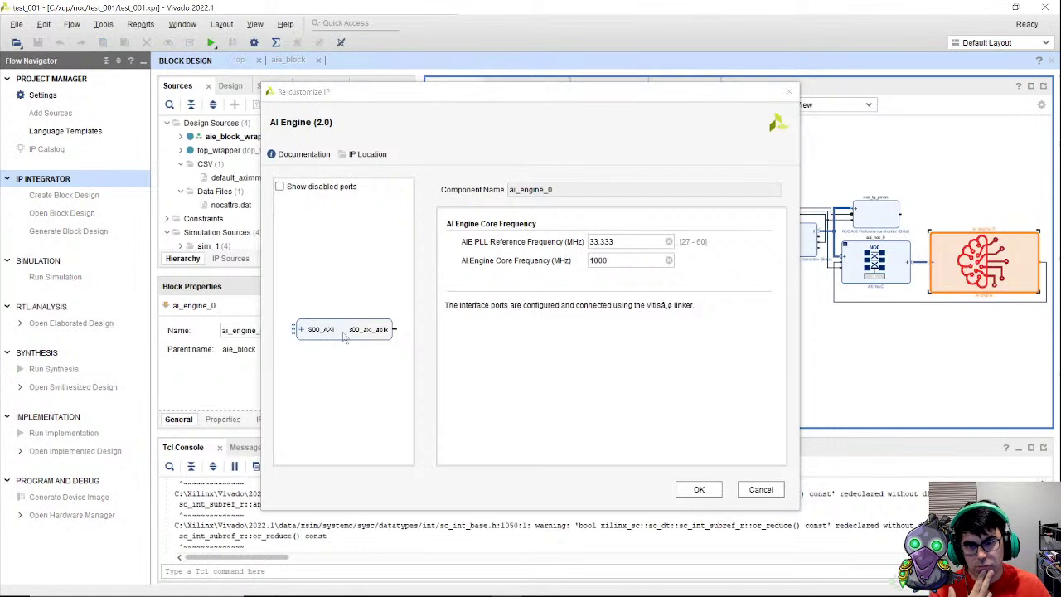
click(318, 184)
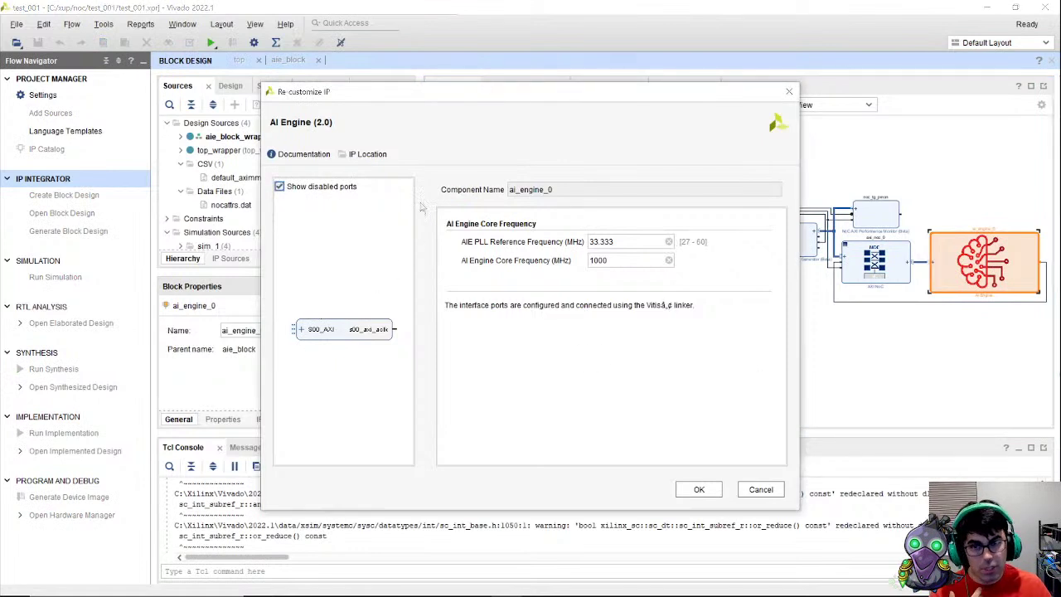
click(789, 91)
Step: Browse the IP Catalog and search it for "ai en" to locate the AI Engine core's category
click(47, 151)
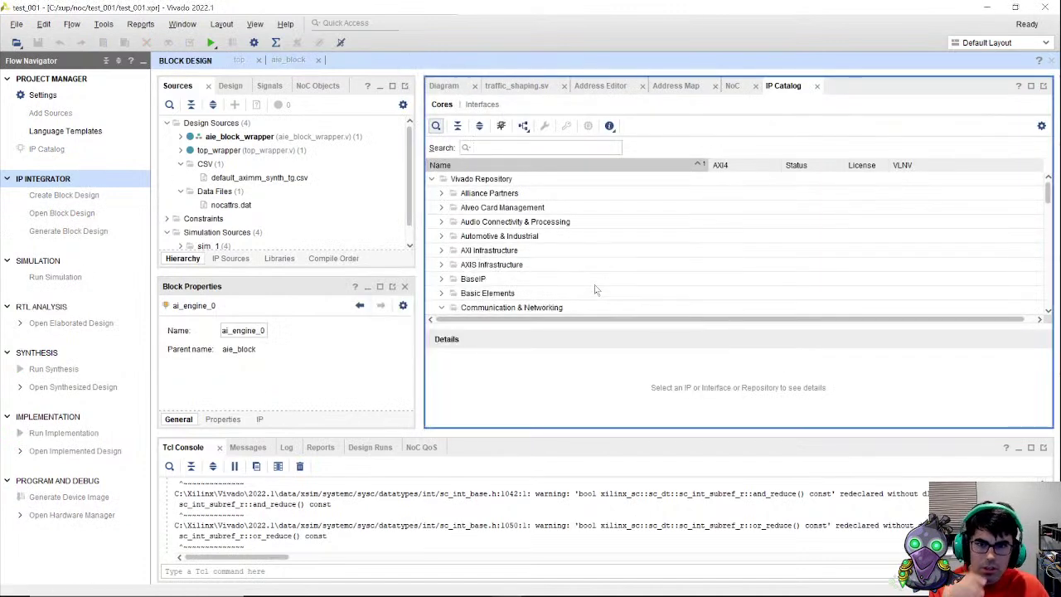
scroll(589, 282, down, 10)
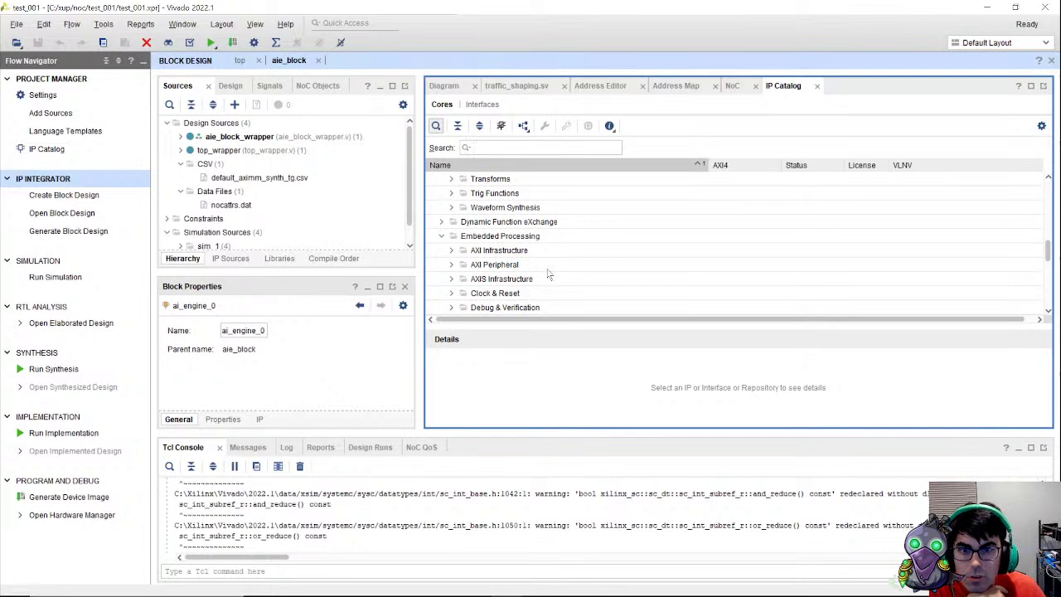
scroll(548, 273, down, 5)
scroll(549, 273, up, 10)
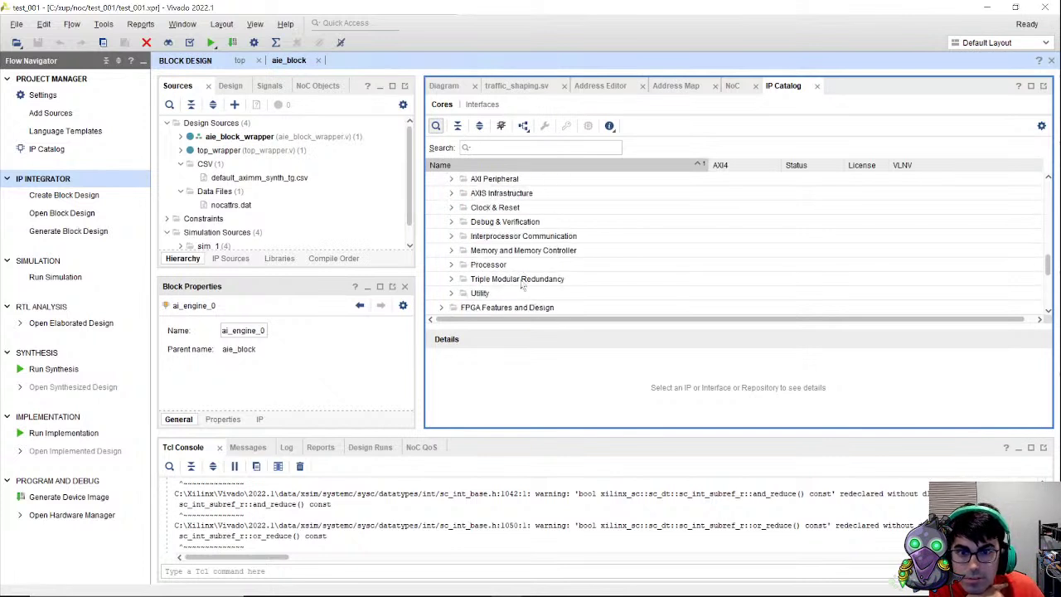
scroll(520, 283, up, 10)
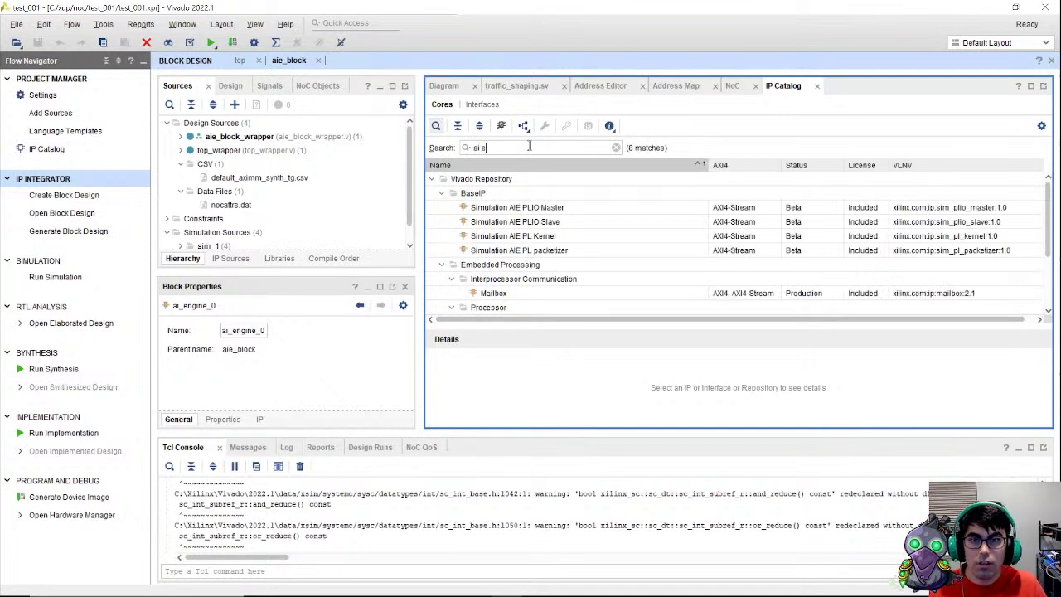
text(n)
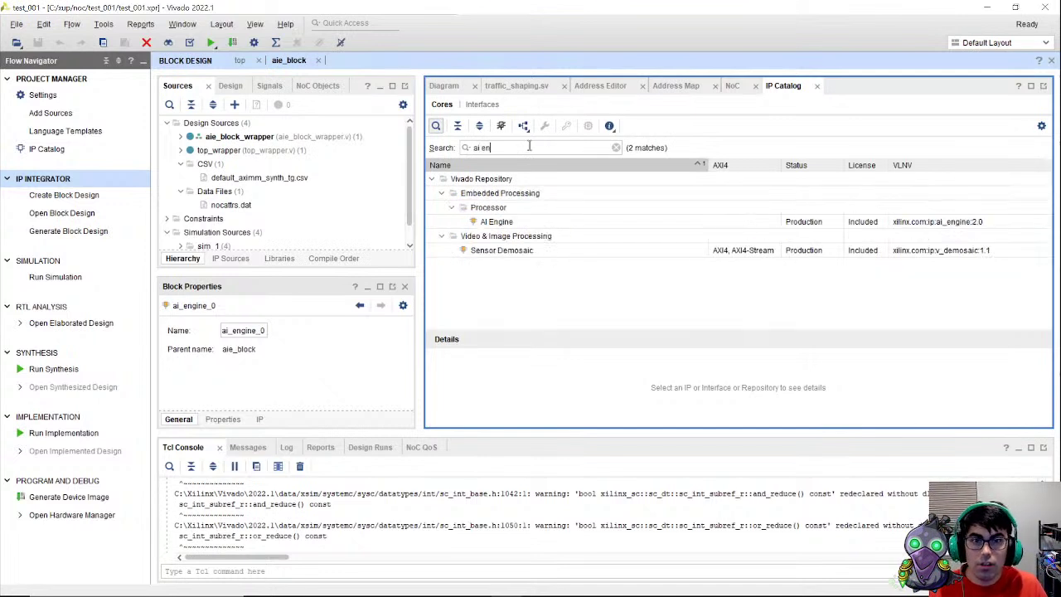
click(460, 214)
double_click(460, 214)
double_click(460, 214)
click(616, 148)
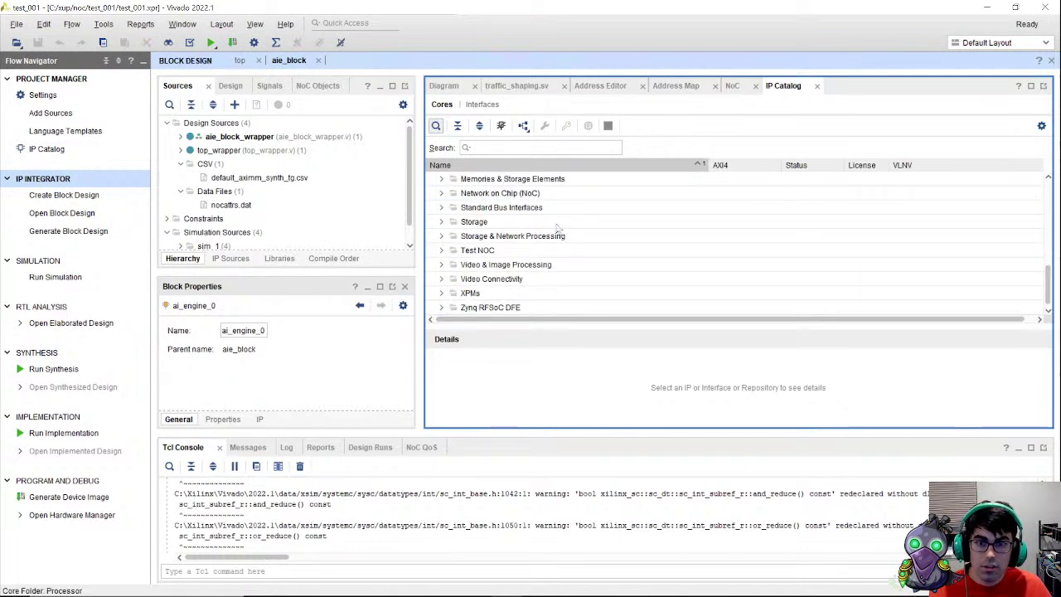
Step: Search the IP Catalog for "ai en" again to check the AI Engine core's category, and clear the search
scroll(514, 307, up, 3)
scroll(510, 282, up, 3)
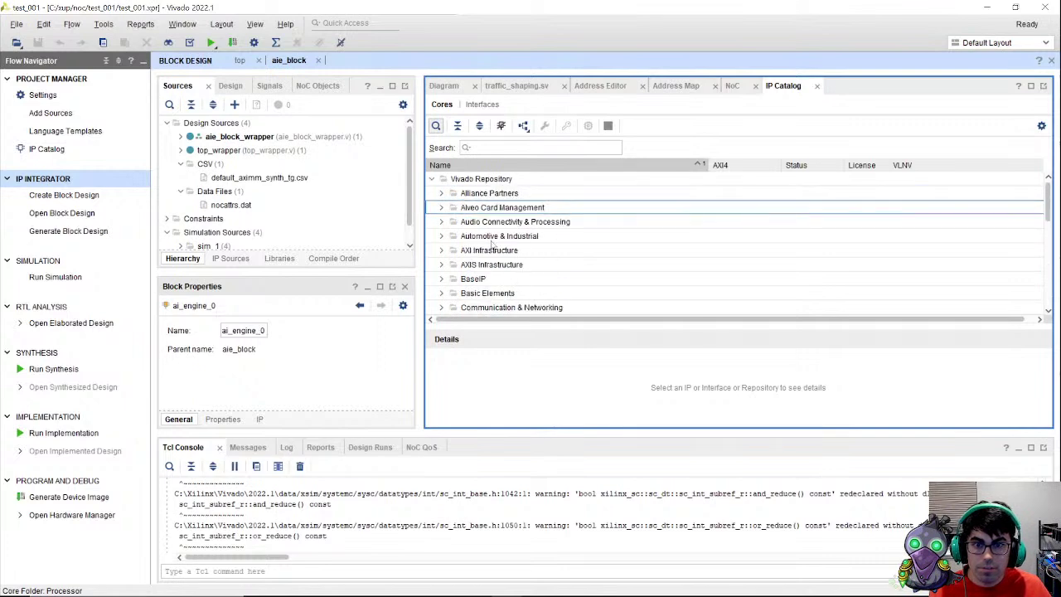
scroll(493, 246, down, 7)
text(ai en)
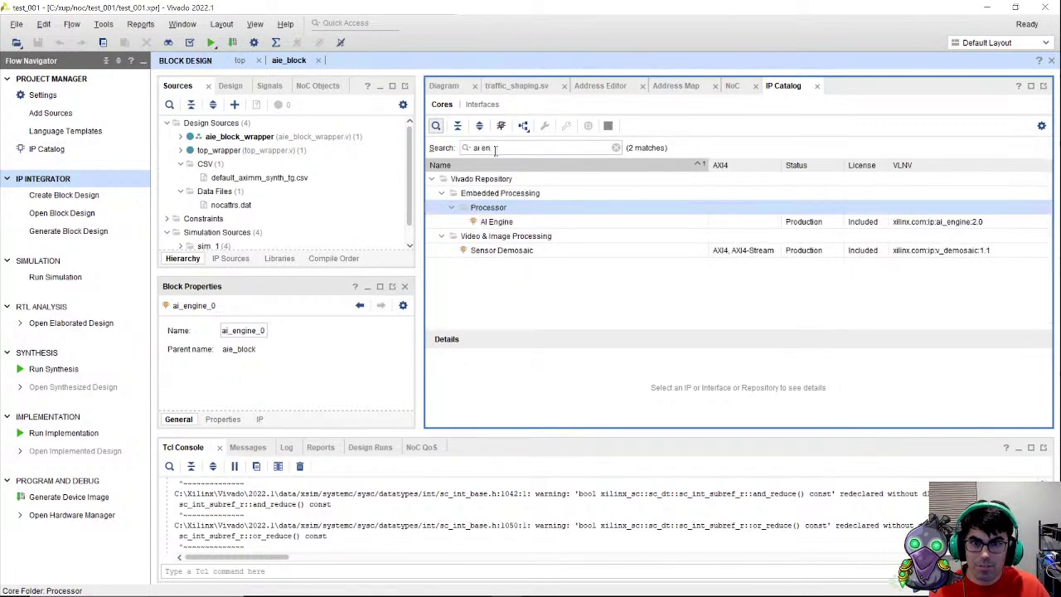
click(616, 147)
scroll(508, 250, up, 5)
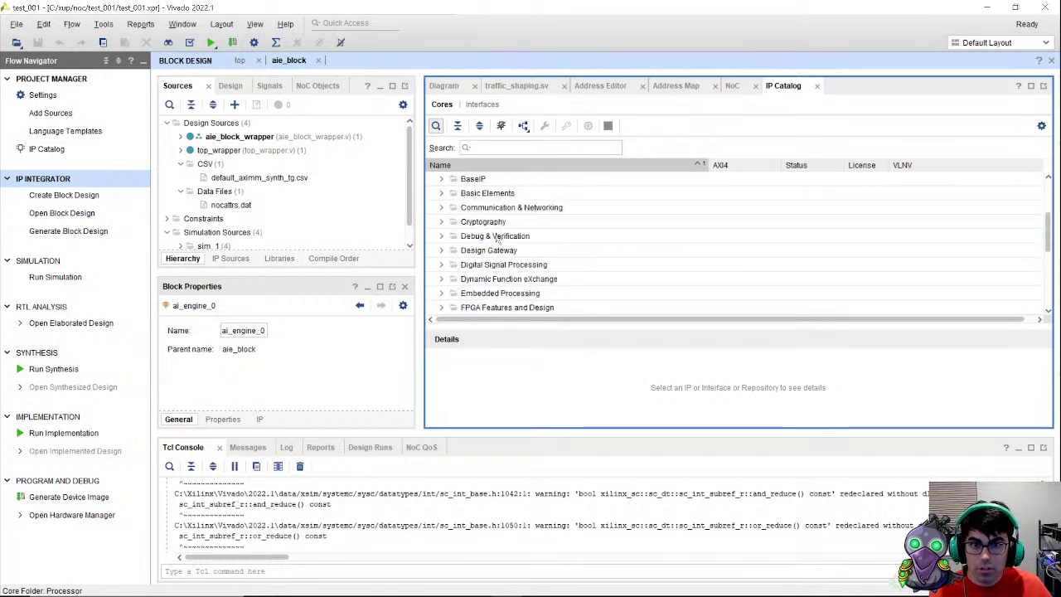
scroll(453, 267, down, 2)
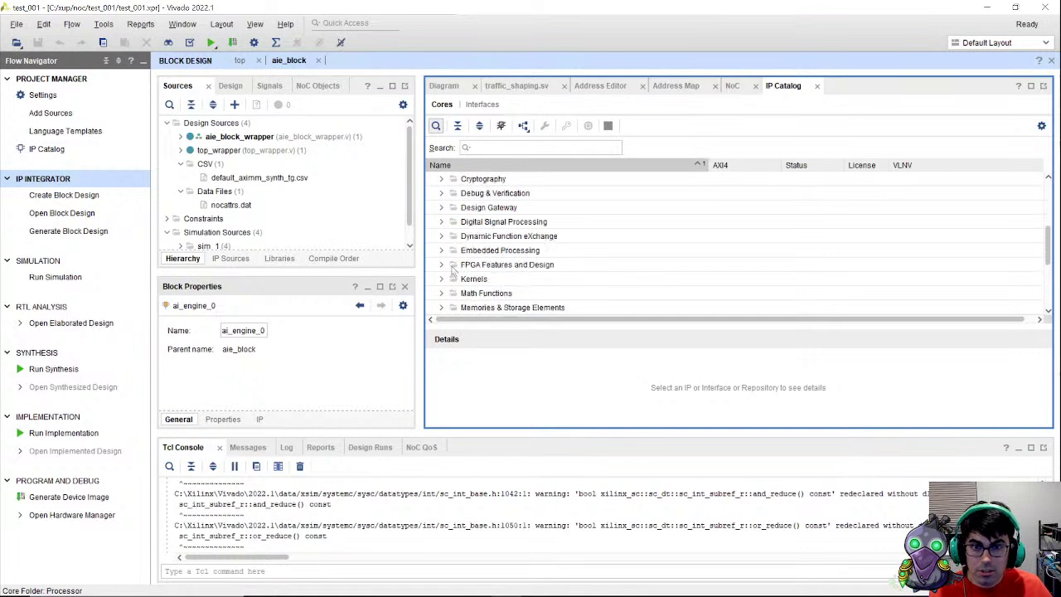
Step: Expand Embedded Processing and its Processor category in the IP Catalog, and show the AI Engine core's details
click(442, 251)
scroll(471, 267, down, 1)
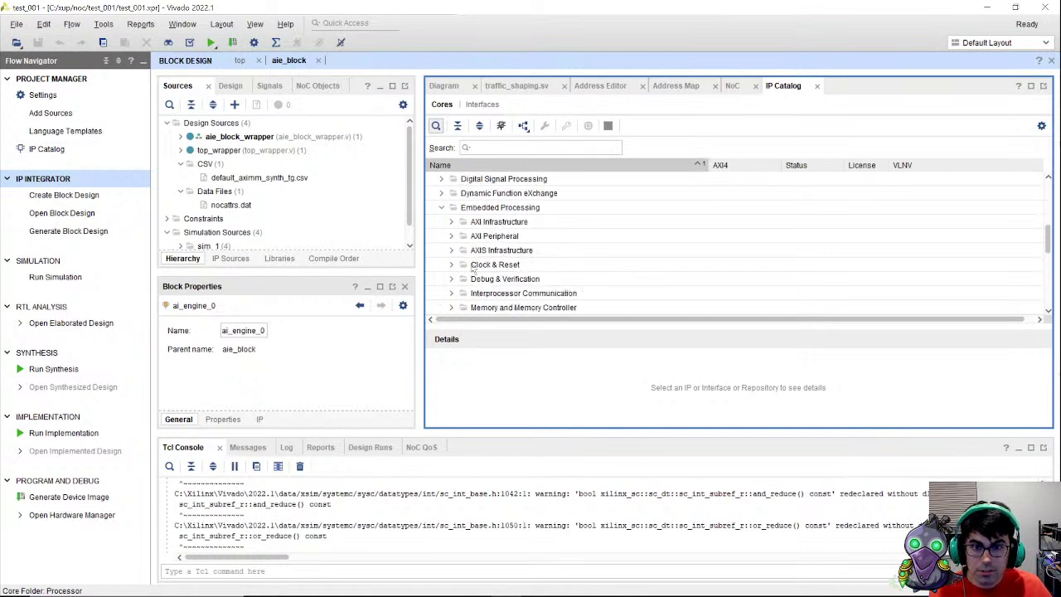
scroll(464, 286, down, 2)
click(452, 236)
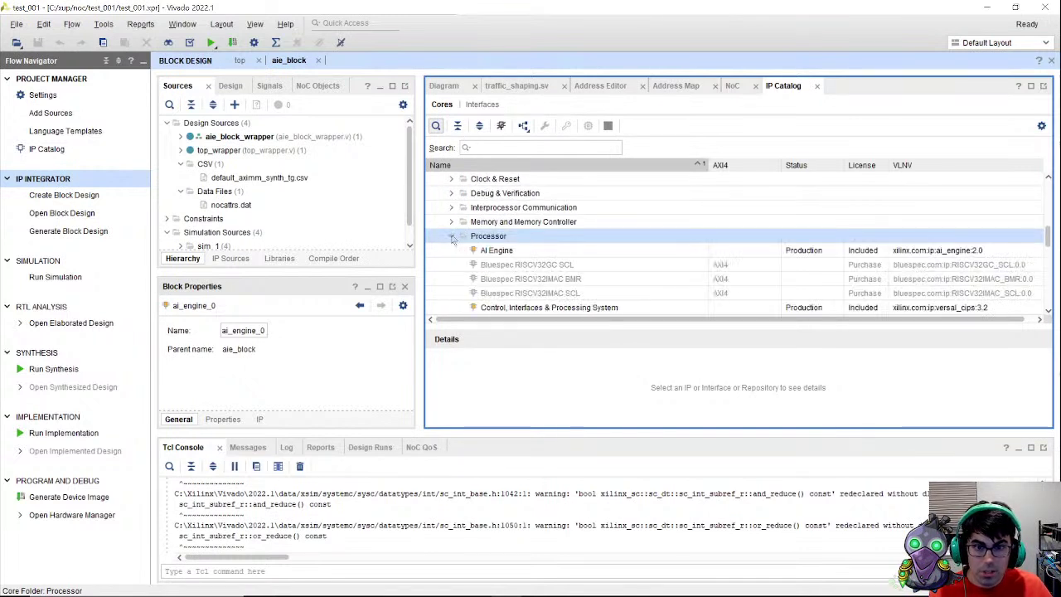
click(570, 252)
scroll(589, 265, down, 1)
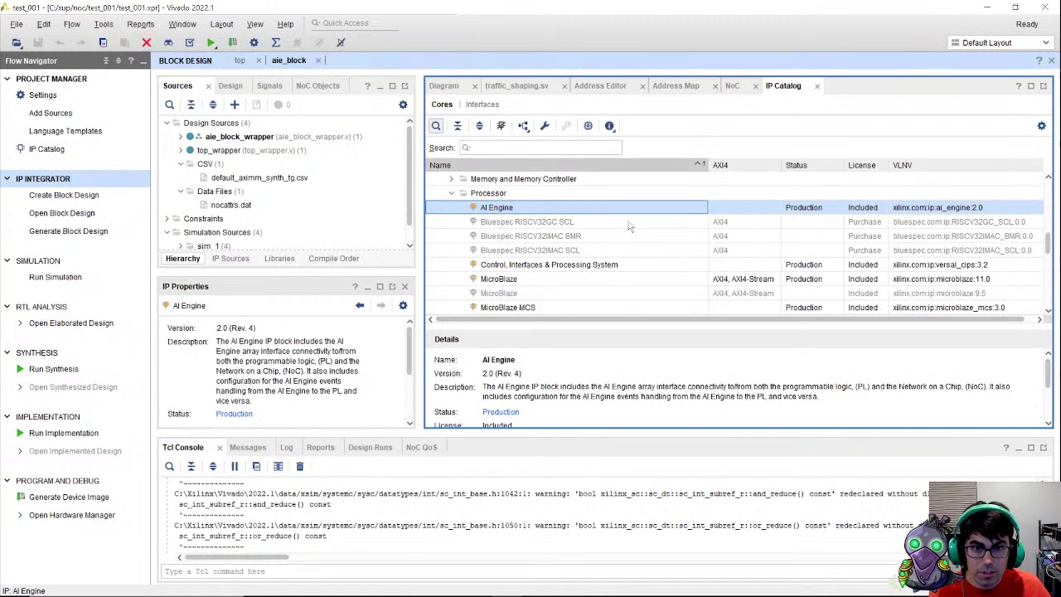
Step: Review the details of the other Processor cores, including Control, Interfaces & Processing System, MicroBlaze and MicroBlaze MCS
click(634, 224)
click(631, 238)
click(632, 263)
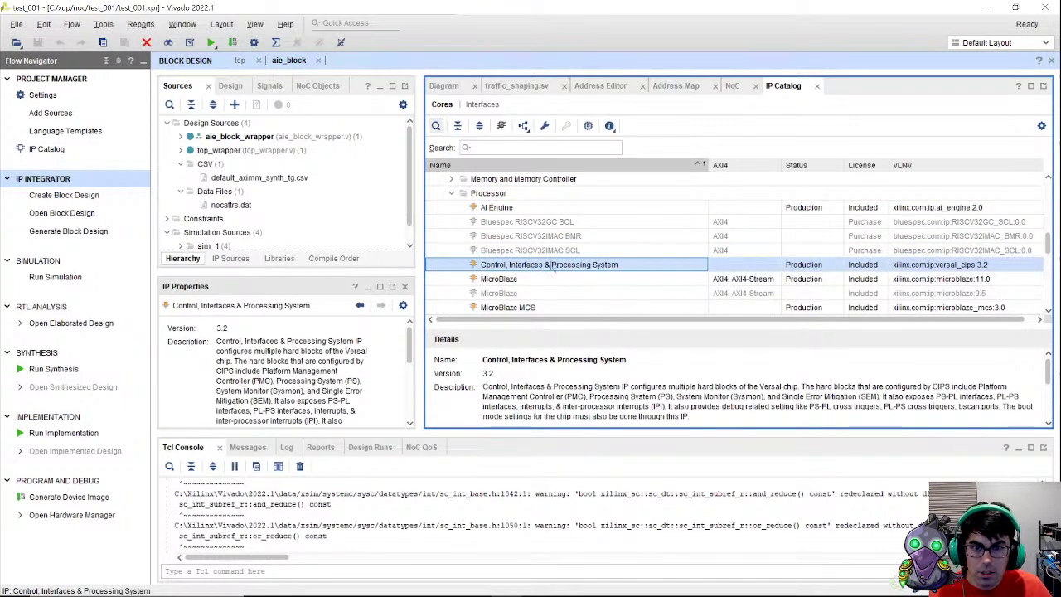
click(578, 282)
scroll(576, 288, down, 2)
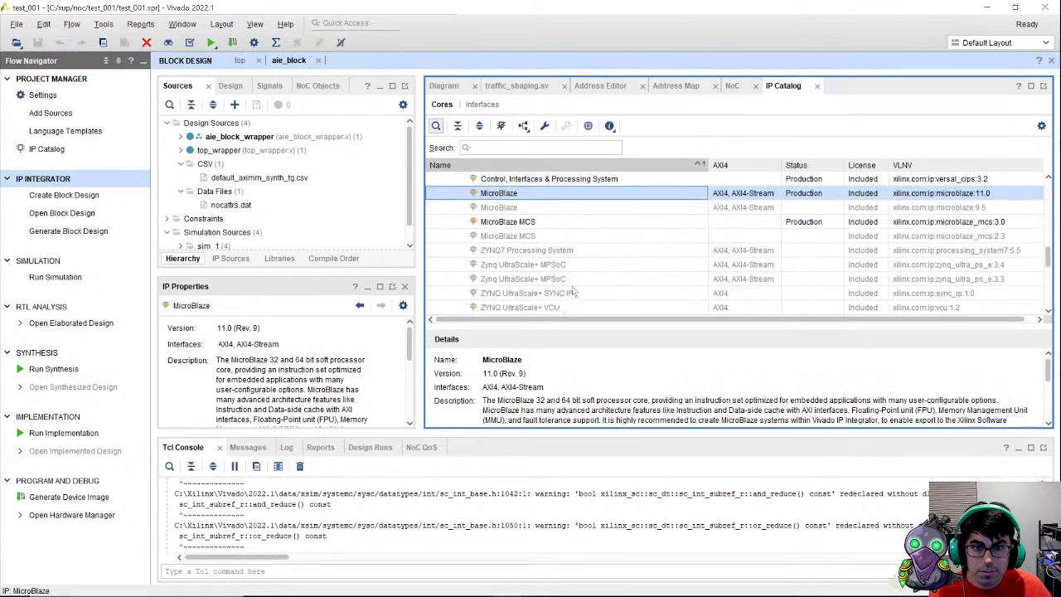
click(554, 222)
scroll(554, 240, down, 5)
scroll(553, 245, up, 3)
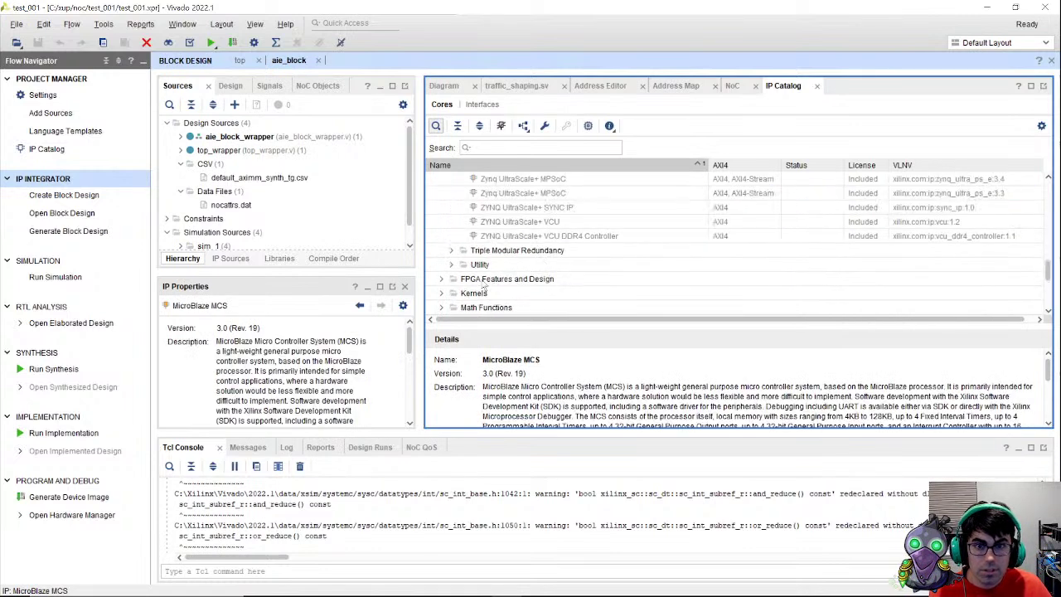
Step: Expand the Triple Modular Redundancy, Utility, and FPGA Features and Design categories to look through their cores
click(452, 252)
scroll(553, 278, down, 1)
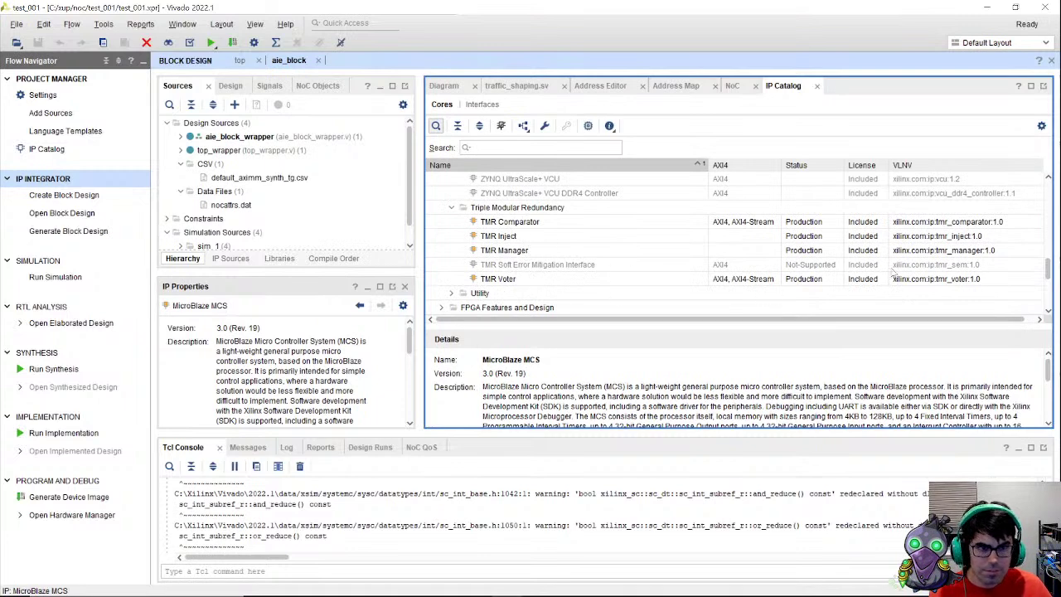
click(455, 294)
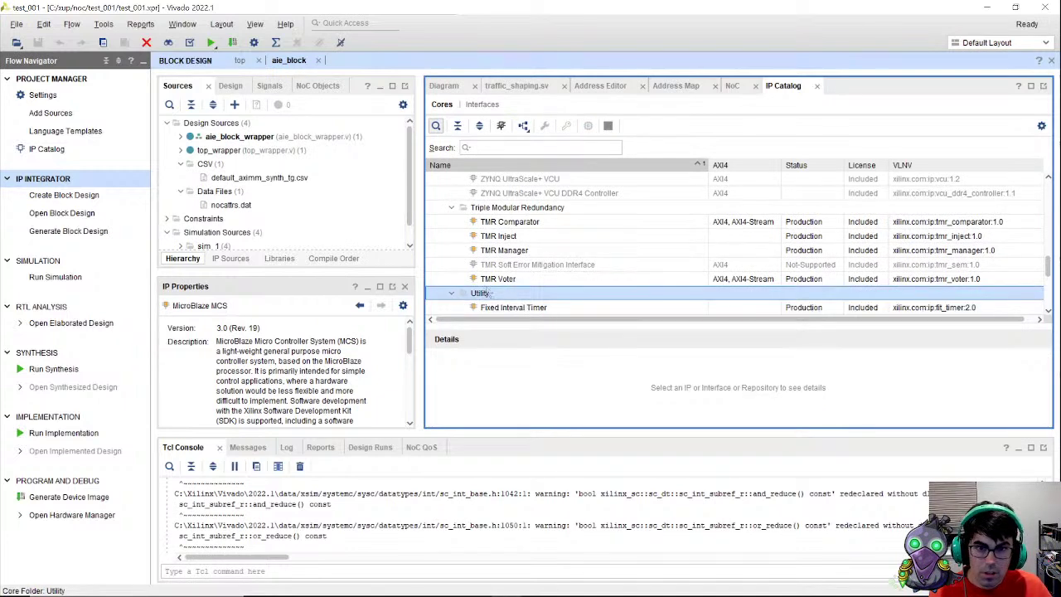
scroll(526, 286, down, 2)
click(442, 252)
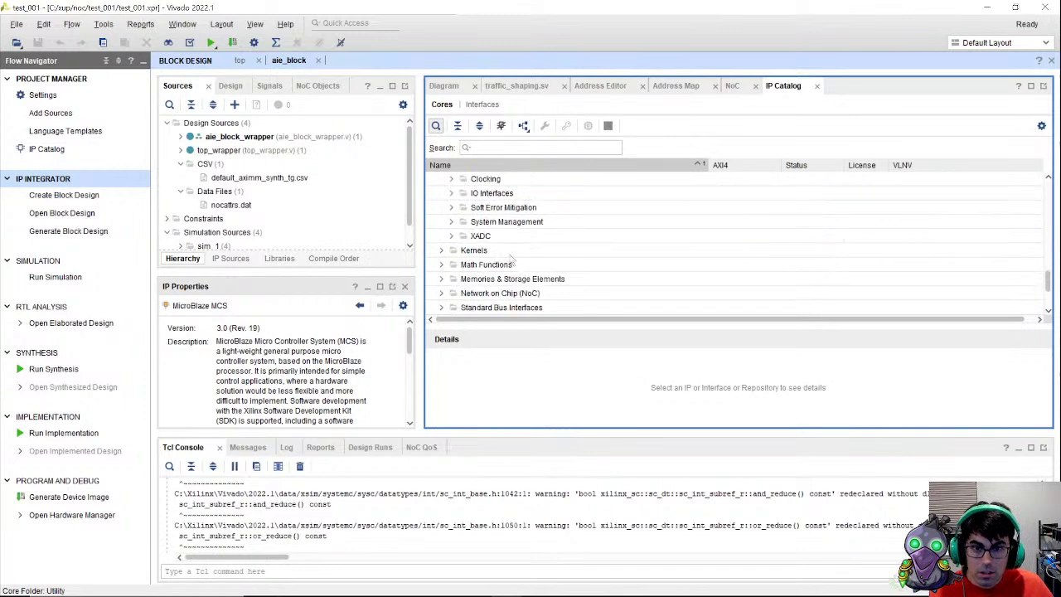
Step: Expand the FPGA Features and Design subcategories, including XADC, System Management, Soft Error Mitigation, IO Interfaces and Clocking, to browse their cores
click(456, 223)
click(453, 236)
click(452, 222)
click(452, 208)
click(452, 196)
click(452, 193)
click(453, 193)
click(452, 179)
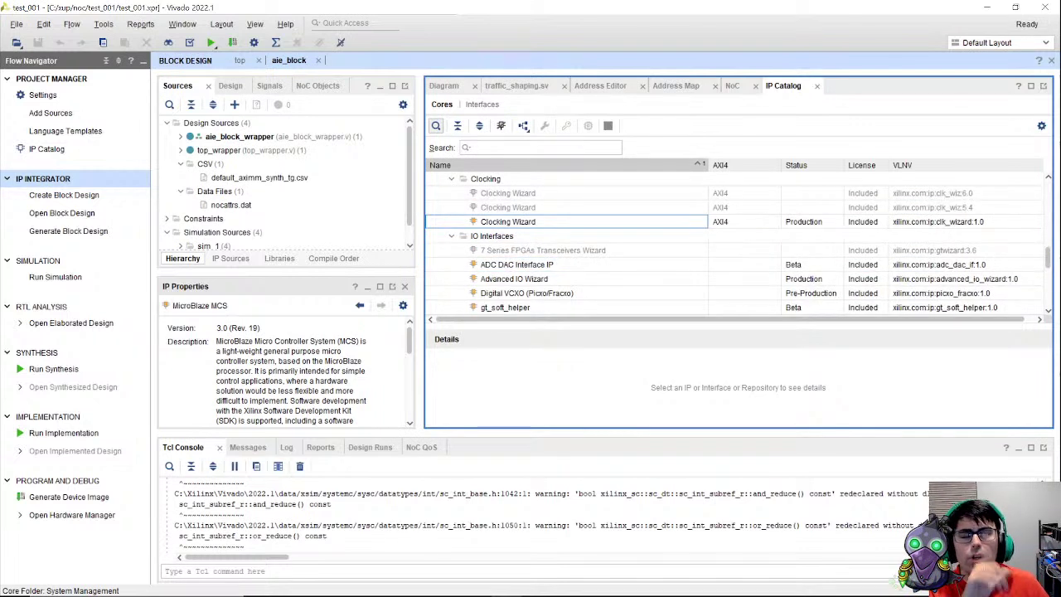
Step: Check the NoC view, inspect the axi_noc_0 block's inputs, outputs, connectivity and QoS settings, and close its customization without changes
click(732, 85)
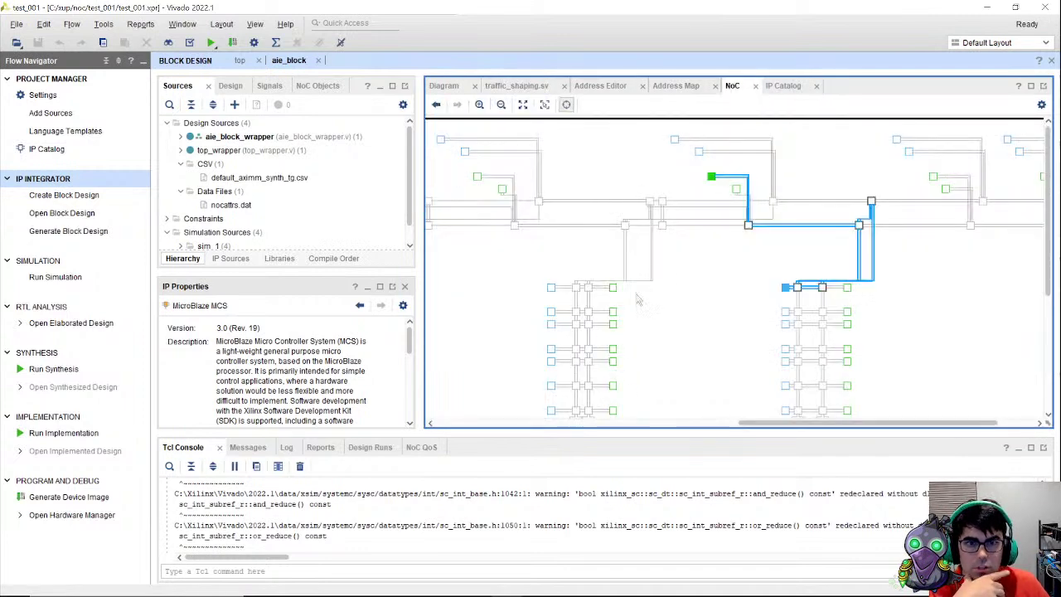
click(445, 86)
click(901, 286)
double_click(902, 289)
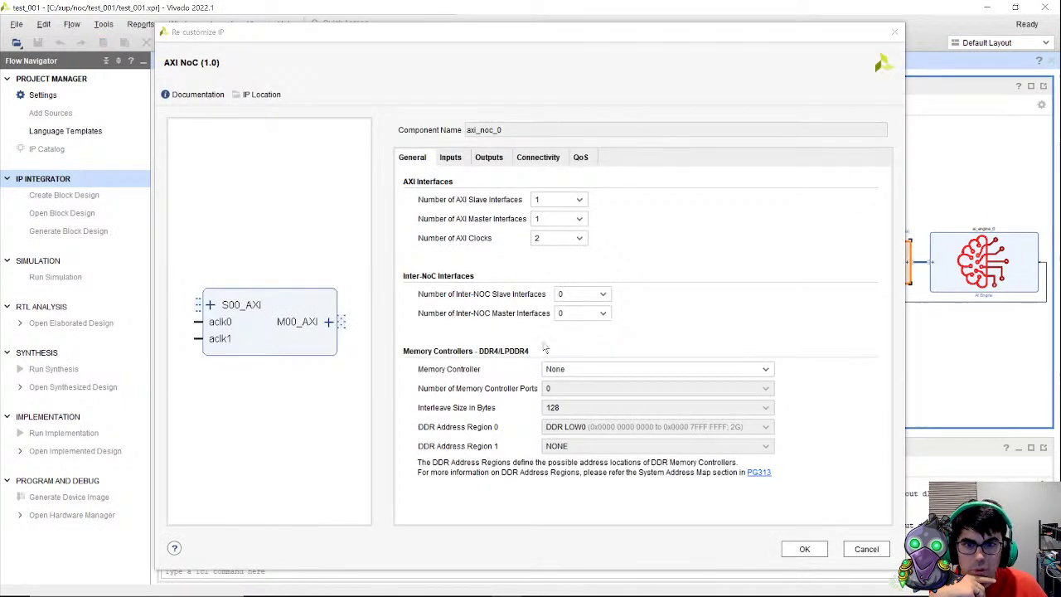
click(451, 158)
click(580, 239)
click(489, 157)
click(538, 158)
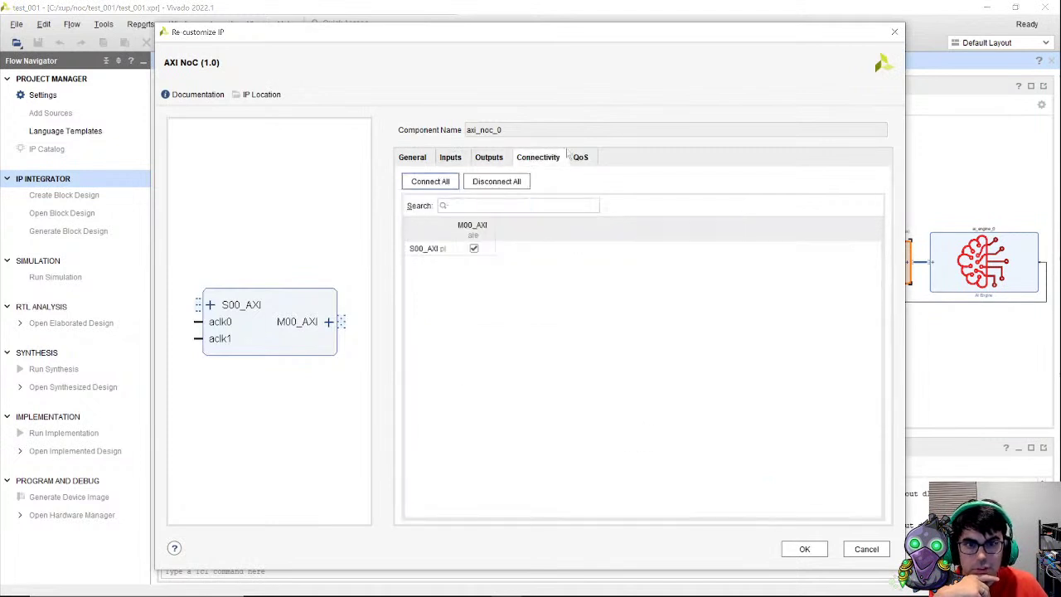
click(583, 158)
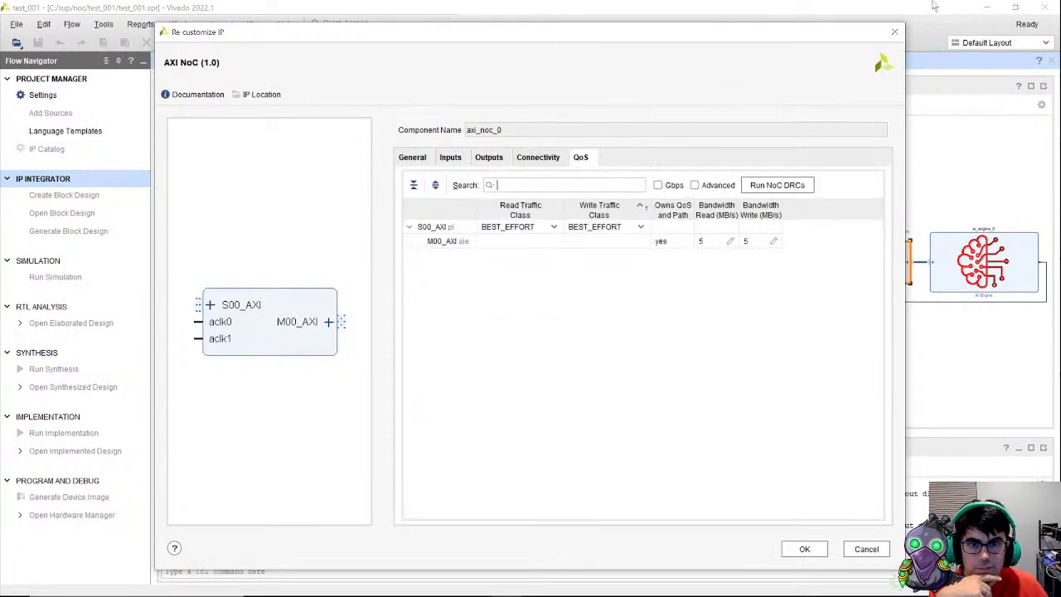
click(897, 31)
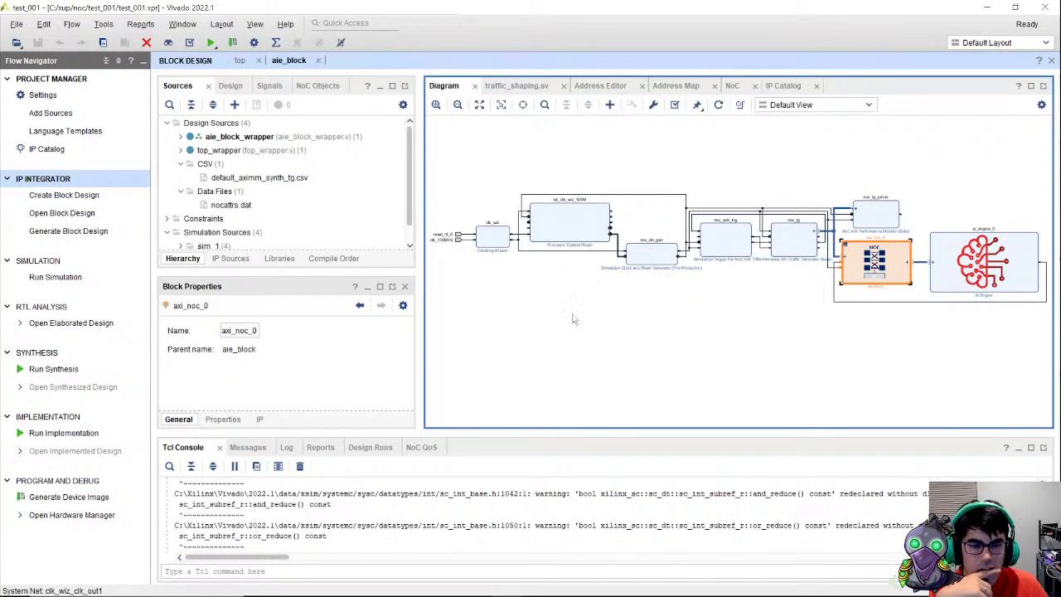
scroll(577, 318, down, 2)
scroll(580, 319, up, 4)
scroll(585, 319, down, 3)
scroll(585, 320, up, 2)
scroll(590, 378, down, 2)
scroll(588, 380, up, 2)
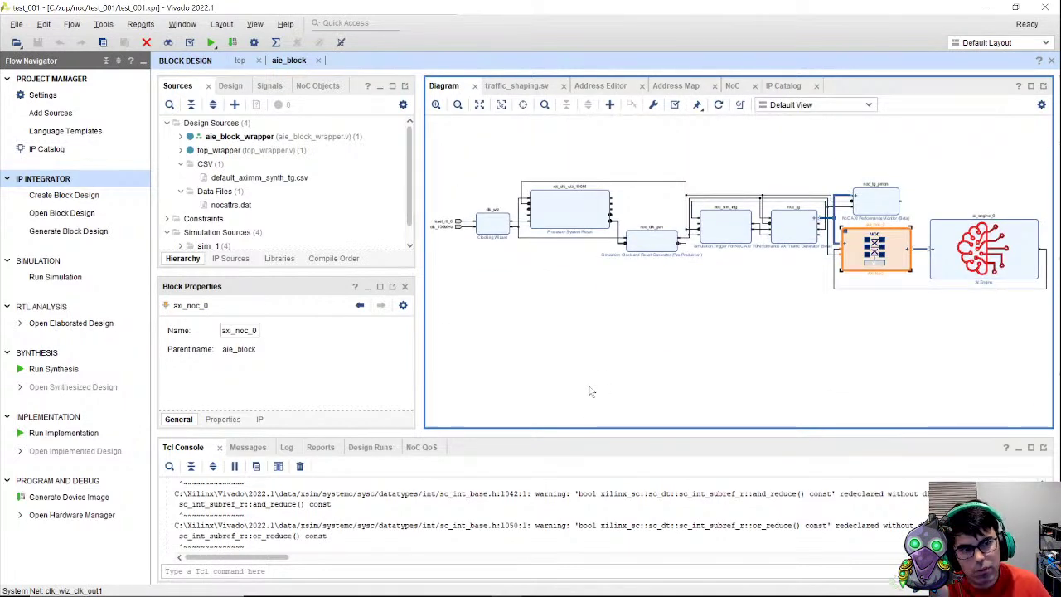
Step: Switch to the AI Engine Architecture Manual in Chrome and review the Memory Mapped AXI4 Interconnect and AI Engine Array Hierarchy sections
click(1005, 272)
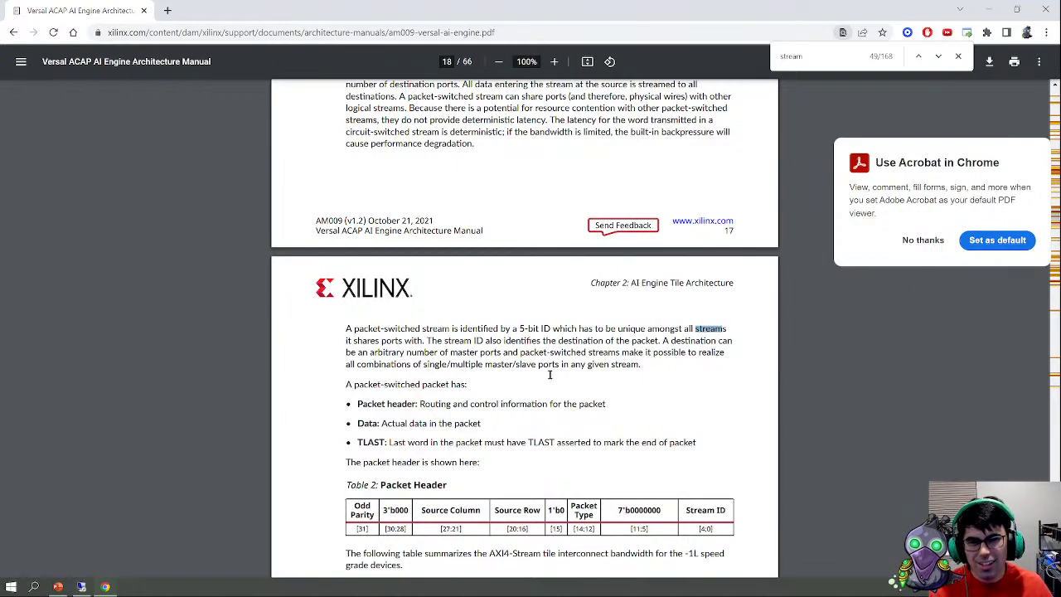
scroll(551, 355, down, 2)
scroll(549, 426, up, 15)
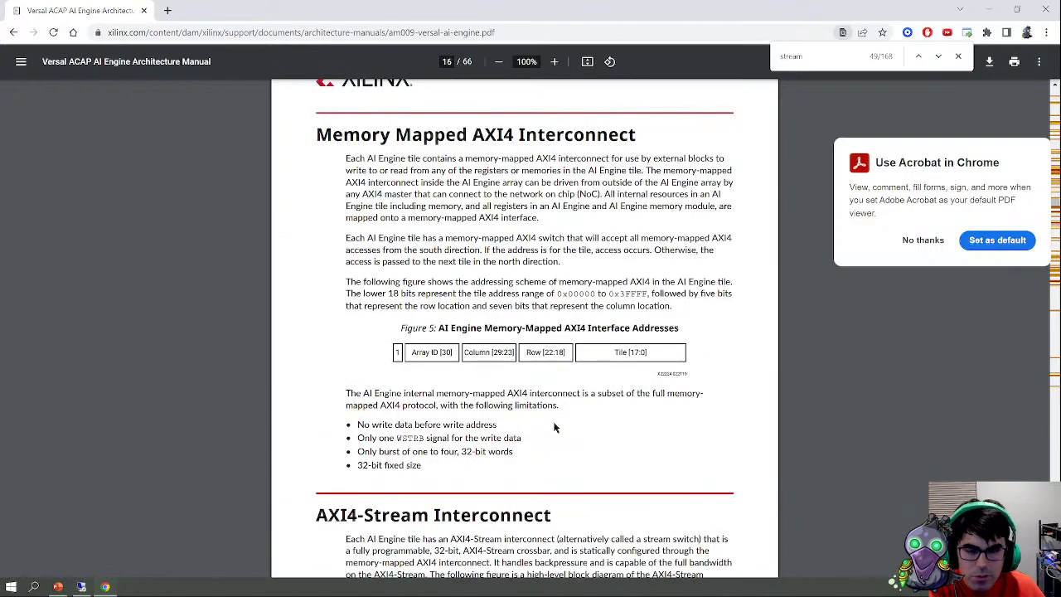
scroll(554, 427, up, 20)
scroll(556, 398, up, 20)
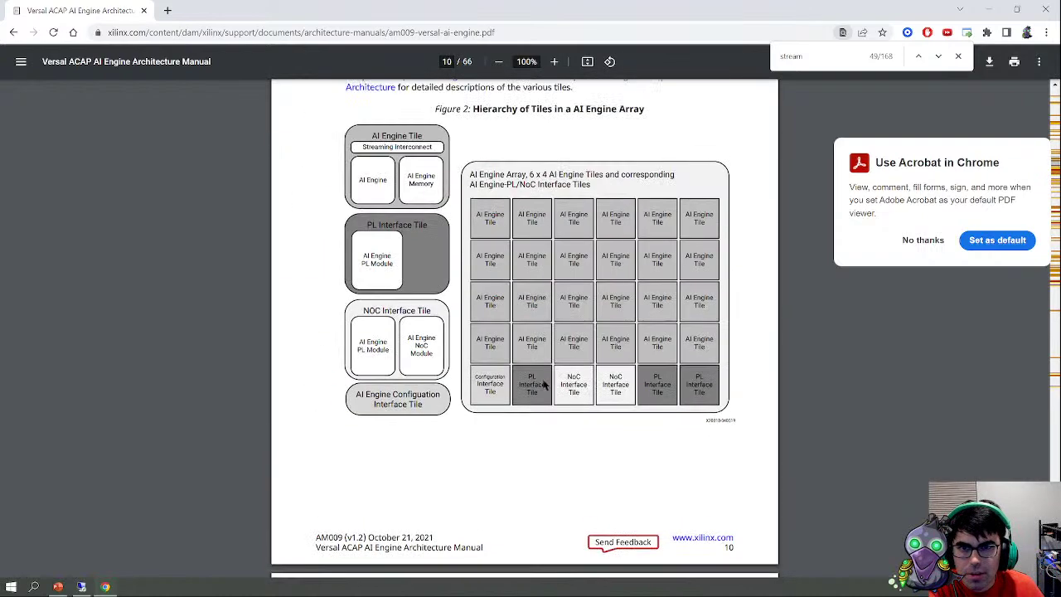
scroll(530, 369, up, 5)
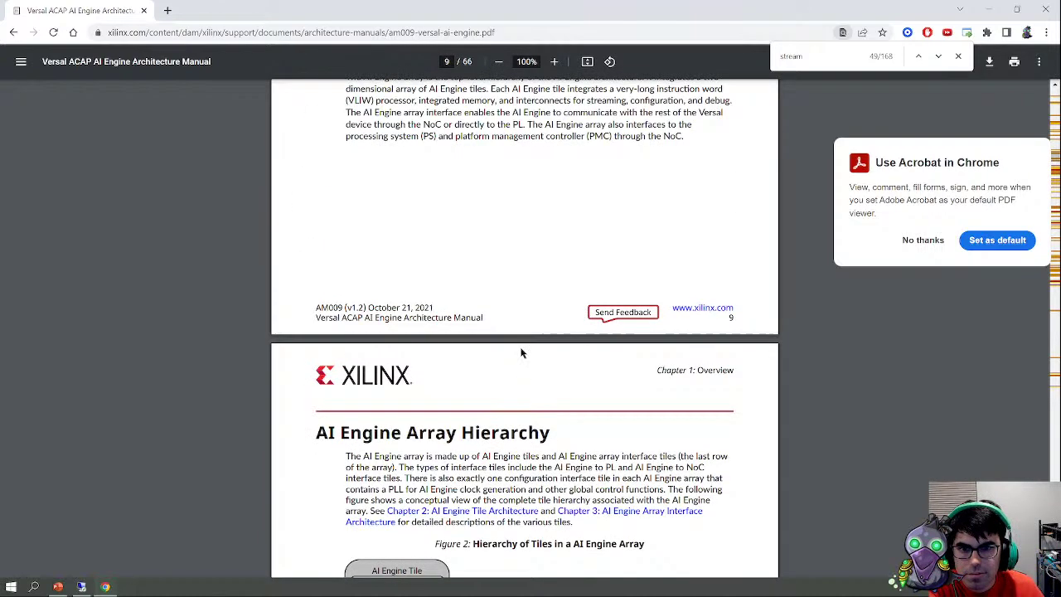
scroll(522, 351, down, 3)
Step: Step through the "stream" matches to the AI Engine Interfaces section and highlight the Direct AXI4-Stream Interface paragraph
click(934, 57)
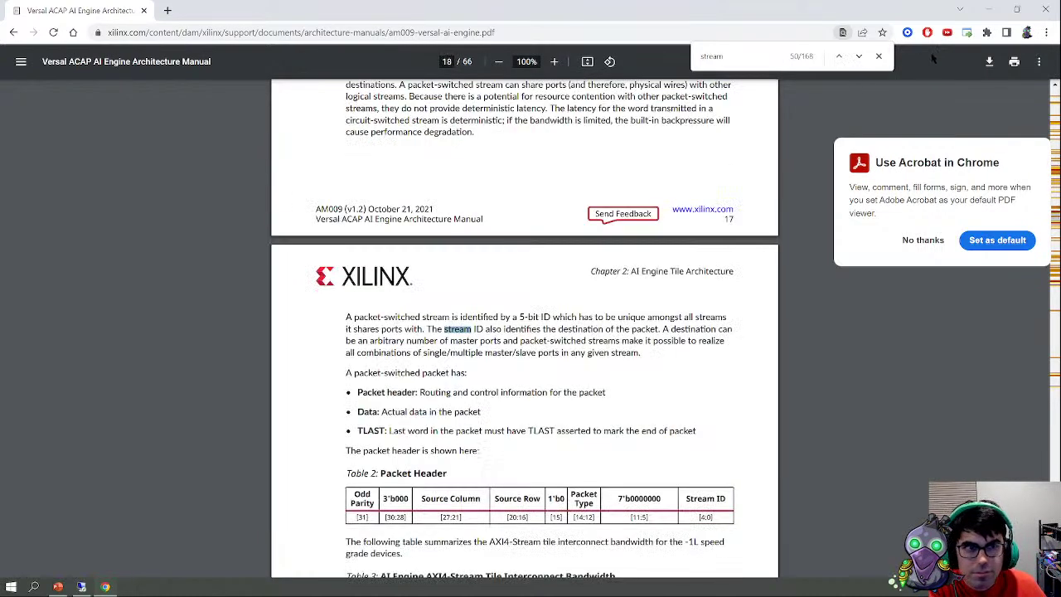
click(860, 57)
click(859, 56)
click(860, 57)
click(859, 56)
click(859, 57)
click(859, 56)
click(860, 56)
click(860, 56)
click(859, 56)
click(860, 57)
click(859, 57)
click(859, 56)
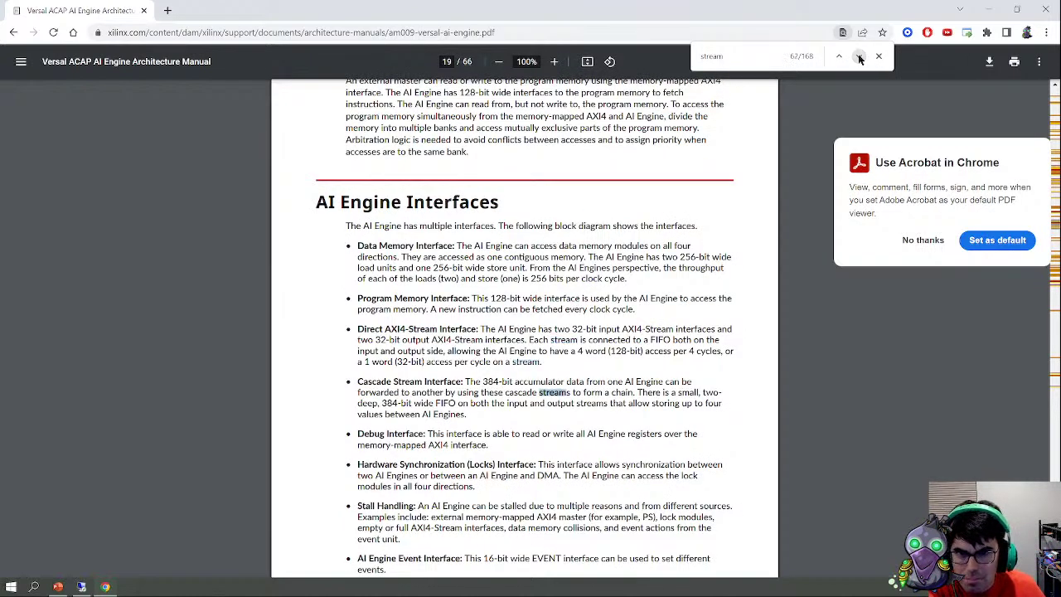
drag(357, 330, 548, 368)
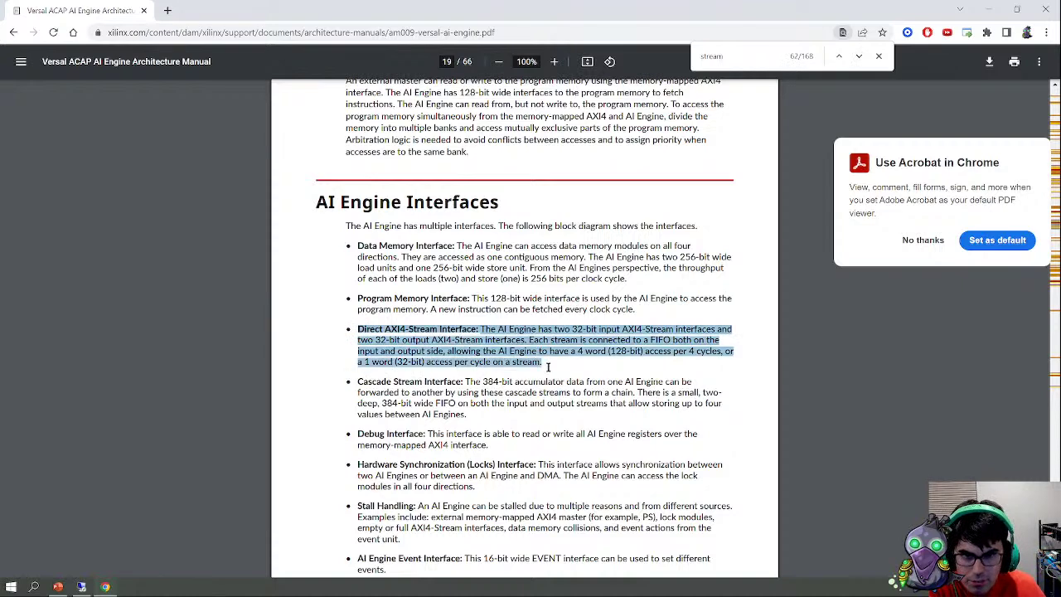
Step: Continue through the "stream" matches and examine the AI Engine Interfaces diagram in Figure 7
click(859, 56)
click(859, 56)
click(859, 56)
click(859, 56)
click(859, 56)
scroll(492, 398, down, 4)
scroll(547, 372, up, 2)
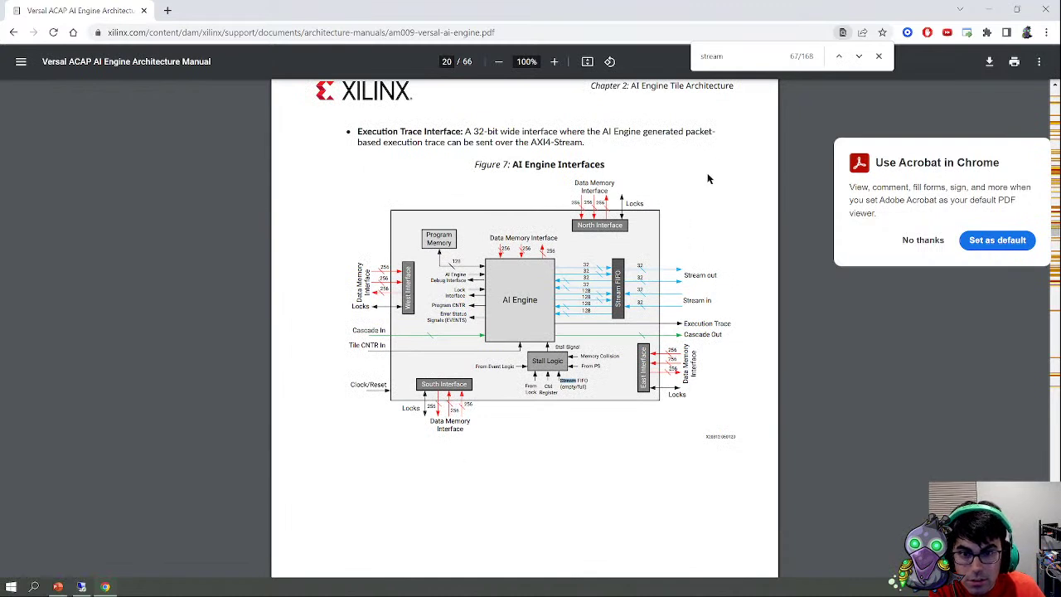
click(858, 57)
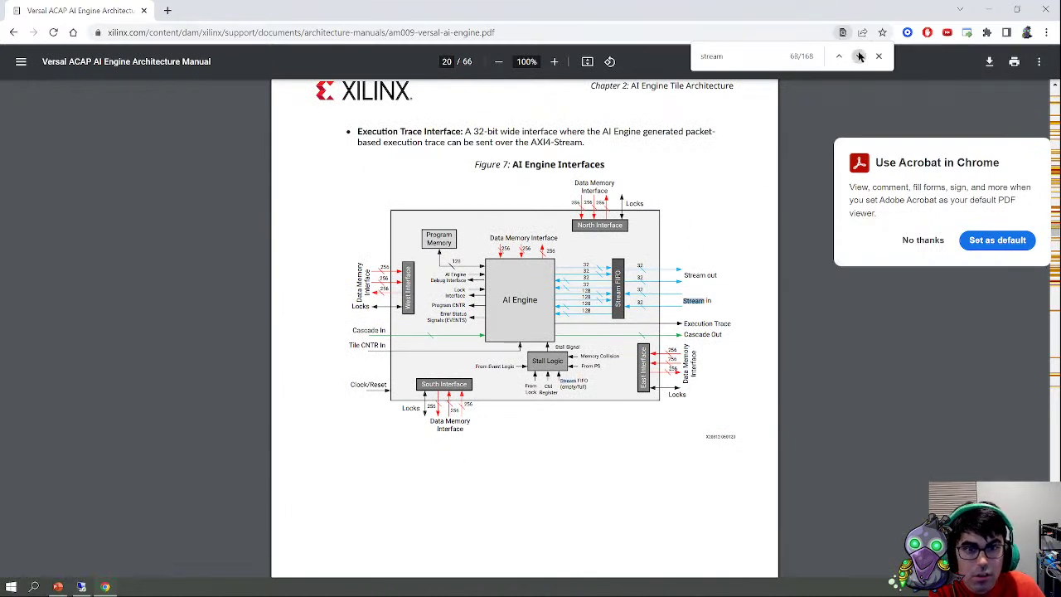
Step: Advance through the "stream" matches to review the AI Engine Memory Module section and the Tile DMA Controller description
click(860, 57)
click(860, 57)
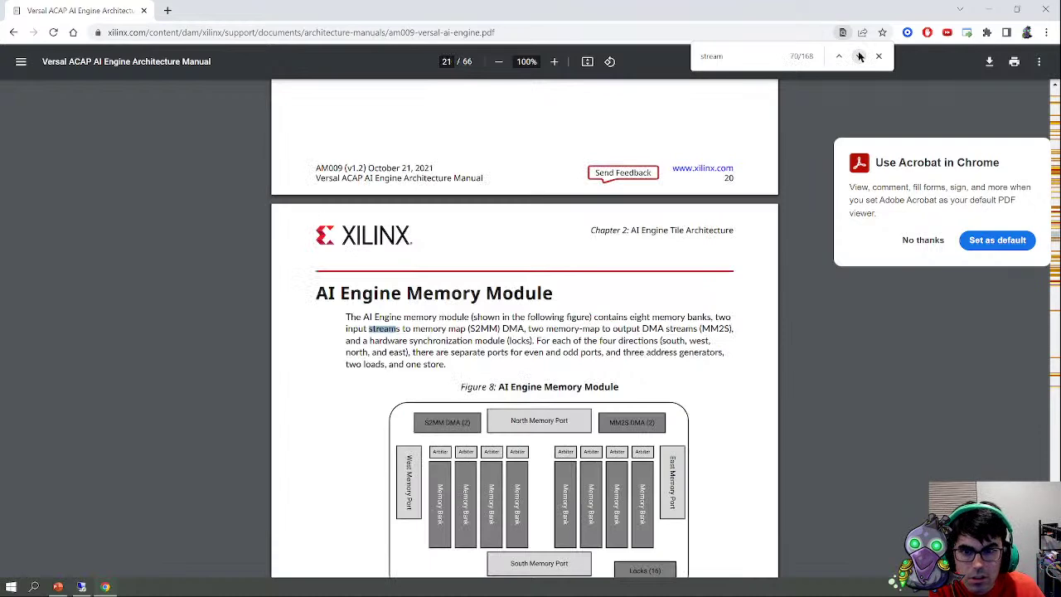
scroll(618, 271, down, 4)
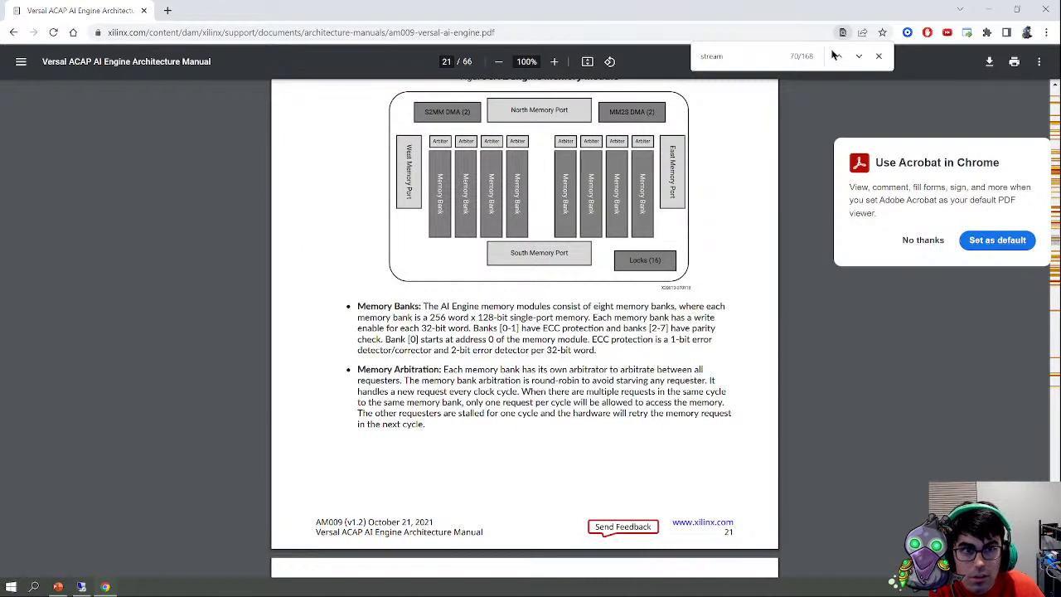
click(858, 57)
click(858, 56)
click(858, 56)
click(858, 56)
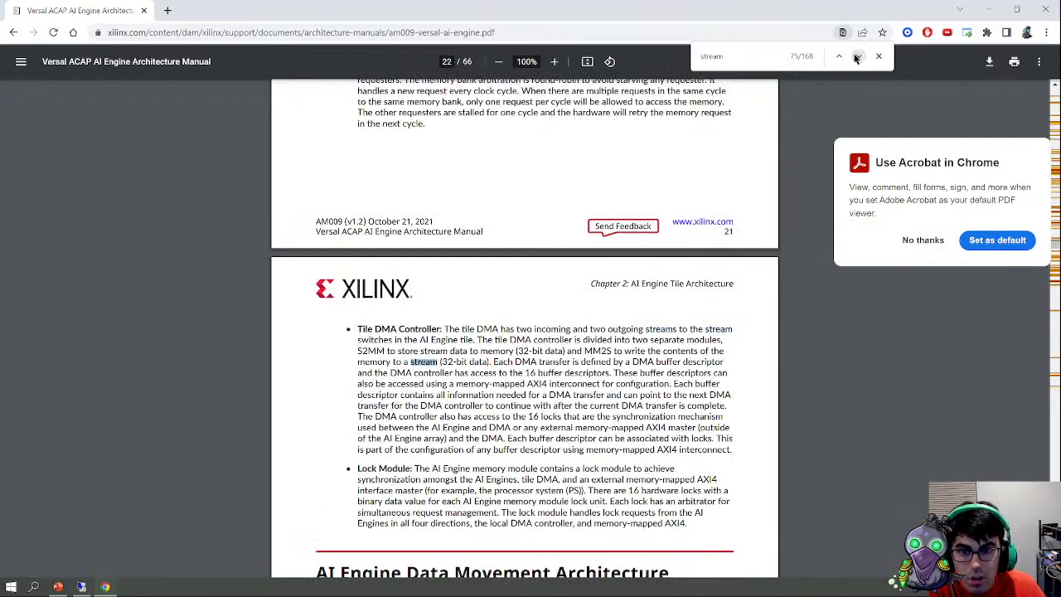
Step: Go to the "stream" match on tile-to-tile data communication via AXI4-Stream Interconnect and review Figure 11
click(858, 56)
click(858, 57)
click(858, 57)
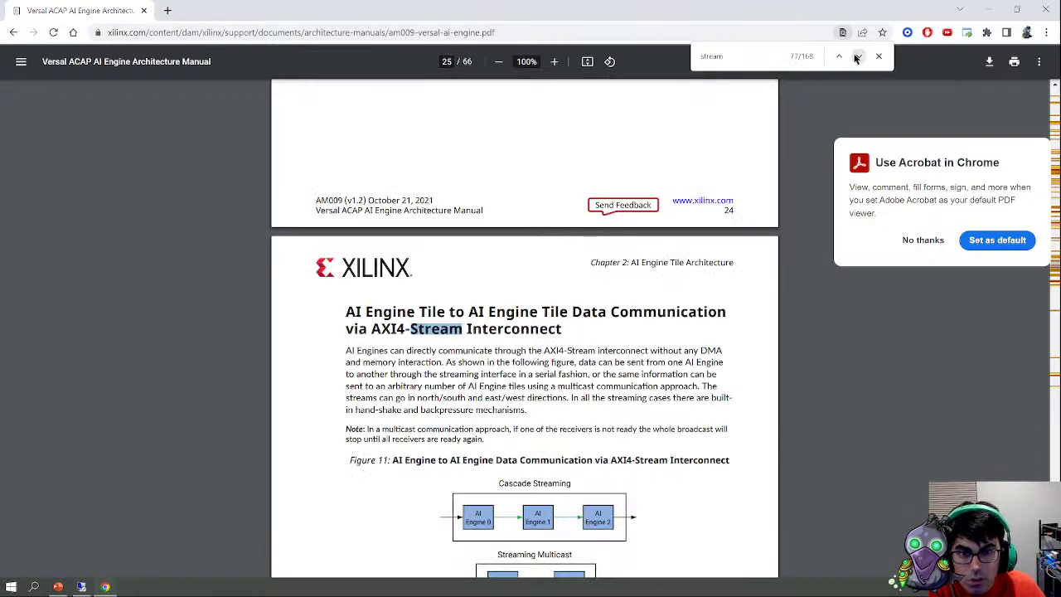
scroll(519, 328, down, 2)
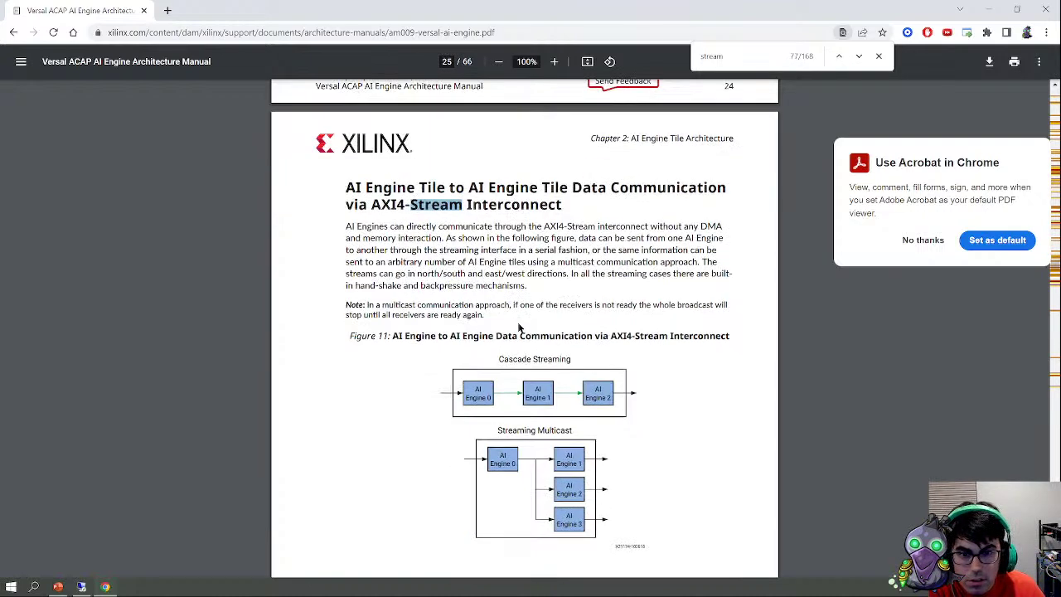
scroll(519, 325, down, 4)
Step: Step past the Figure 11 "stream" matches and examine Figure 12 on AI Engine to PL data communication via shared memory
click(858, 56)
click(858, 57)
click(858, 57)
click(858, 57)
click(858, 56)
click(859, 56)
click(858, 57)
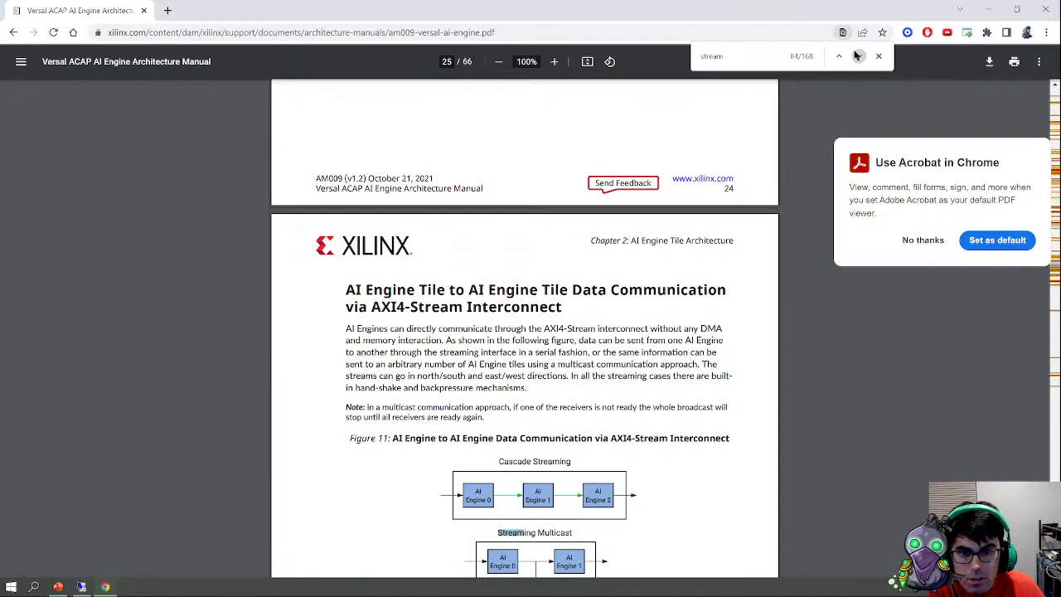
click(858, 56)
click(858, 56)
click(859, 56)
scroll(488, 299, down, 5)
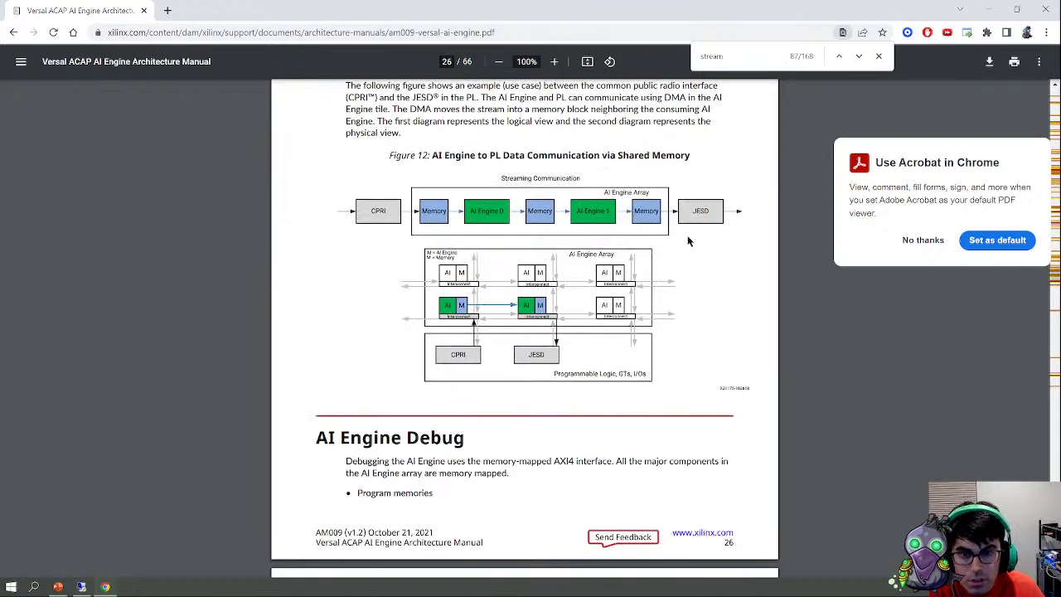